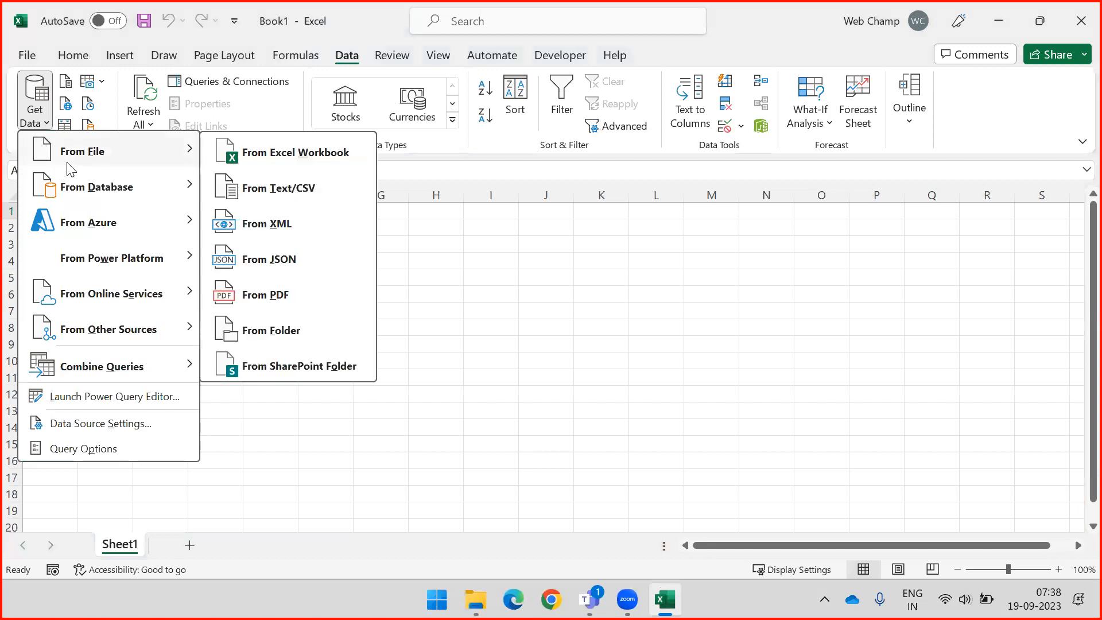
Launch the Power Query Editor from the blank workbook
click(83, 395)
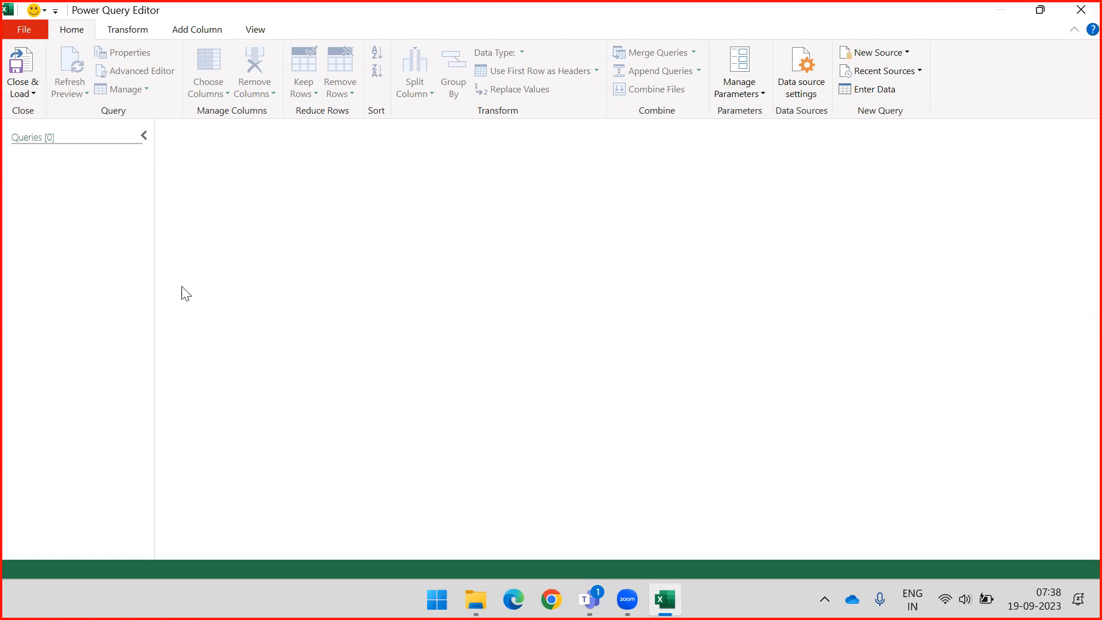
click(137, 34)
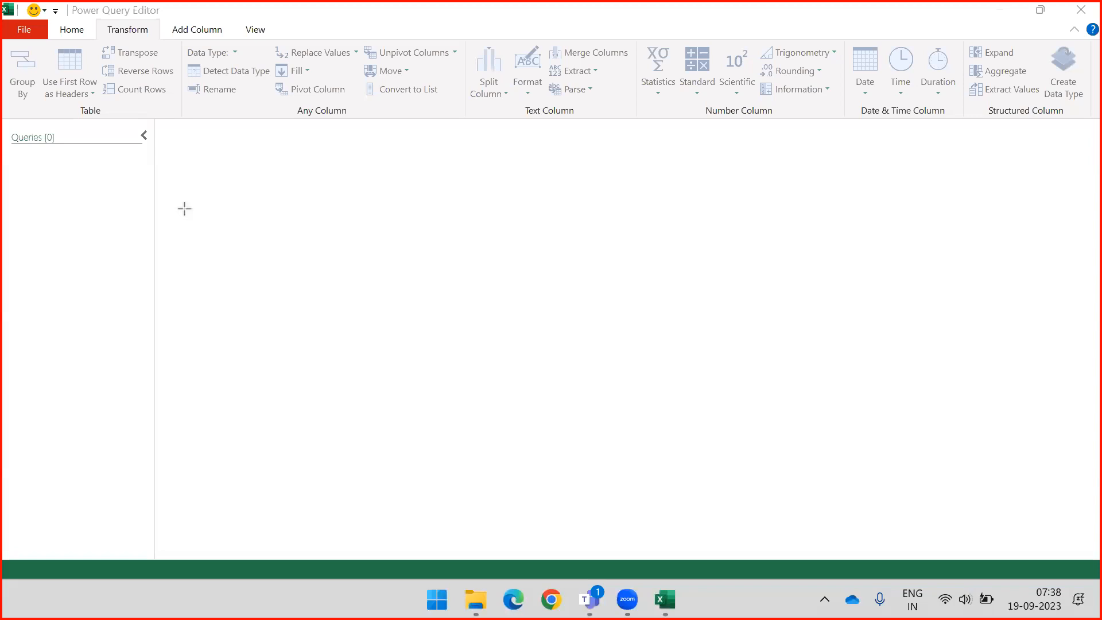
drag(41, 97, 104, 58)
drag(225, 138, 274, 98)
drag(425, 15, 394, 51)
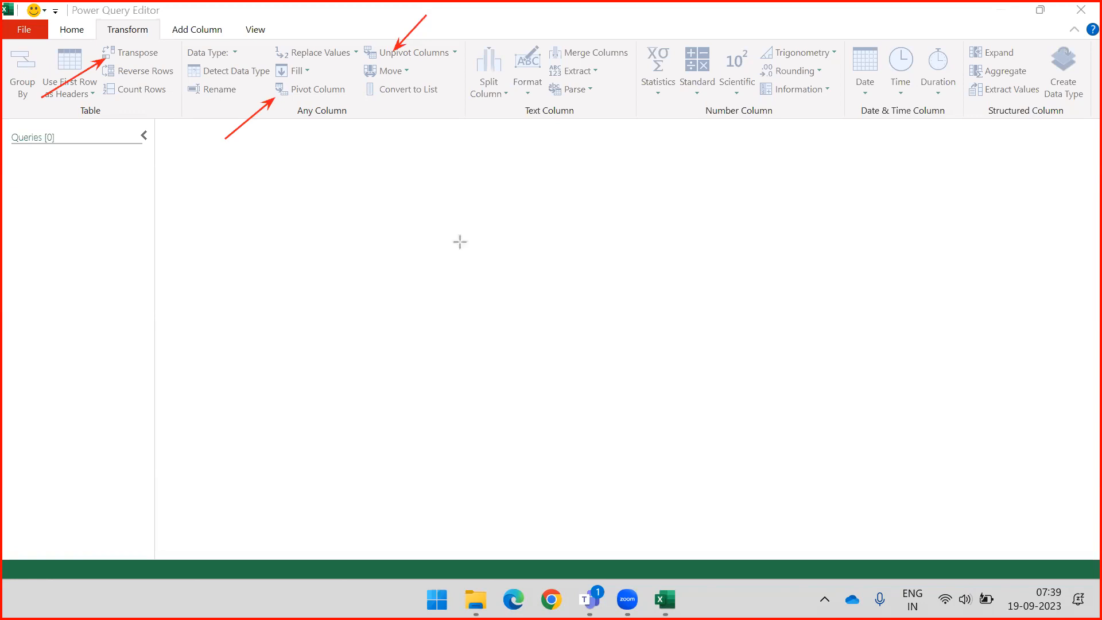
key(Escape)
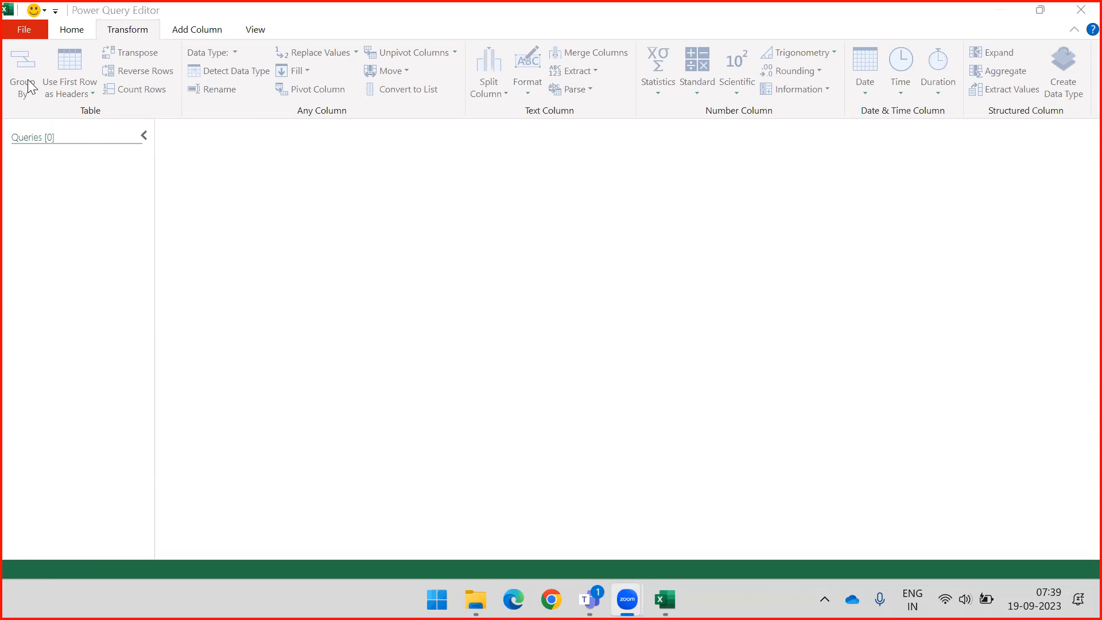
Open the Excel workbook "Transpose Pivot Unpivot Data" from the Downloads folder as a new query source
click(69, 32)
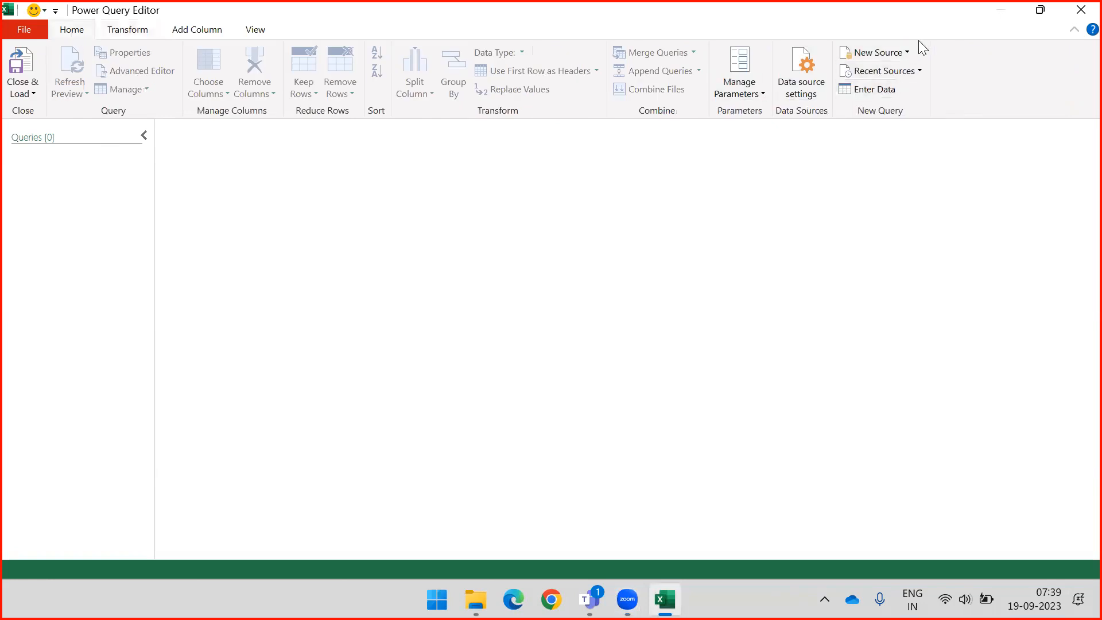
click(905, 51)
mouse_move(898, 81)
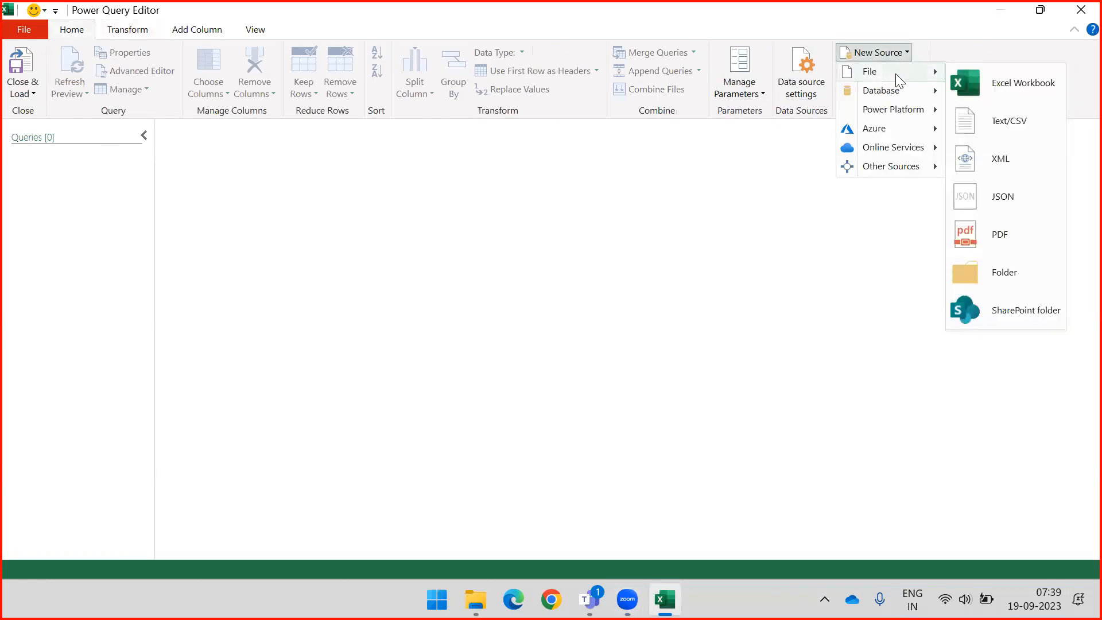
click(993, 80)
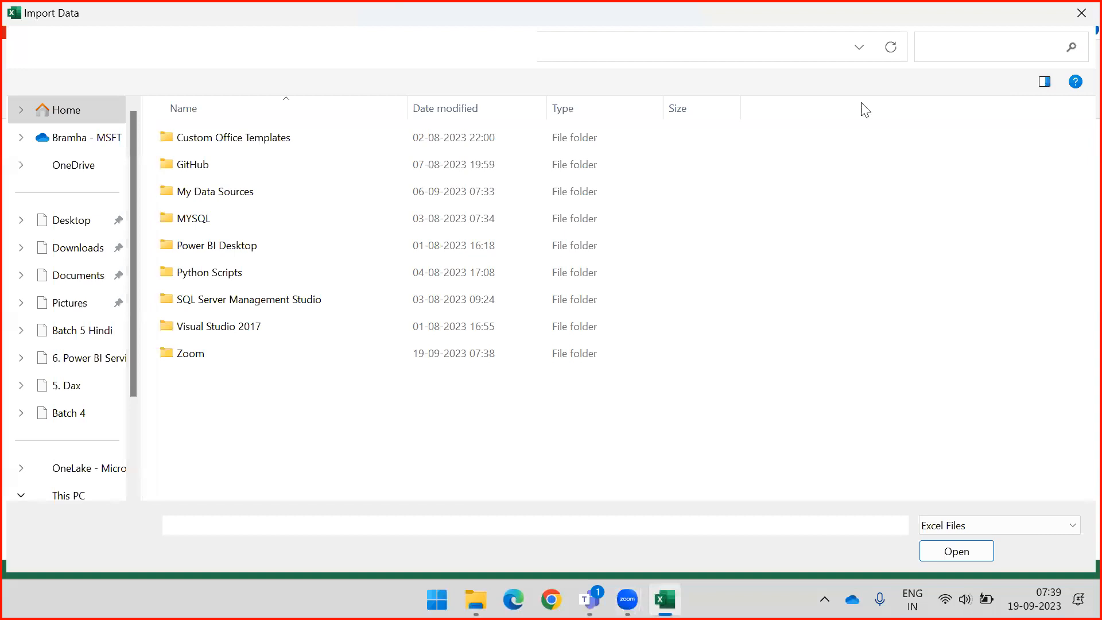
click(92, 248)
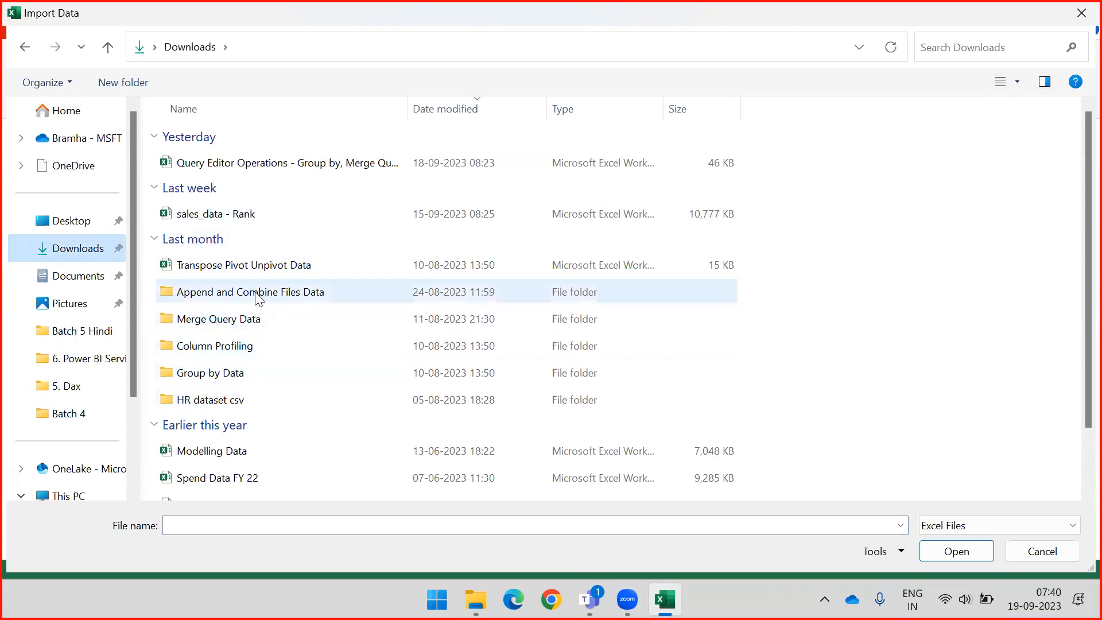
scroll(255, 291, down, 2)
scroll(259, 276, up, 2)
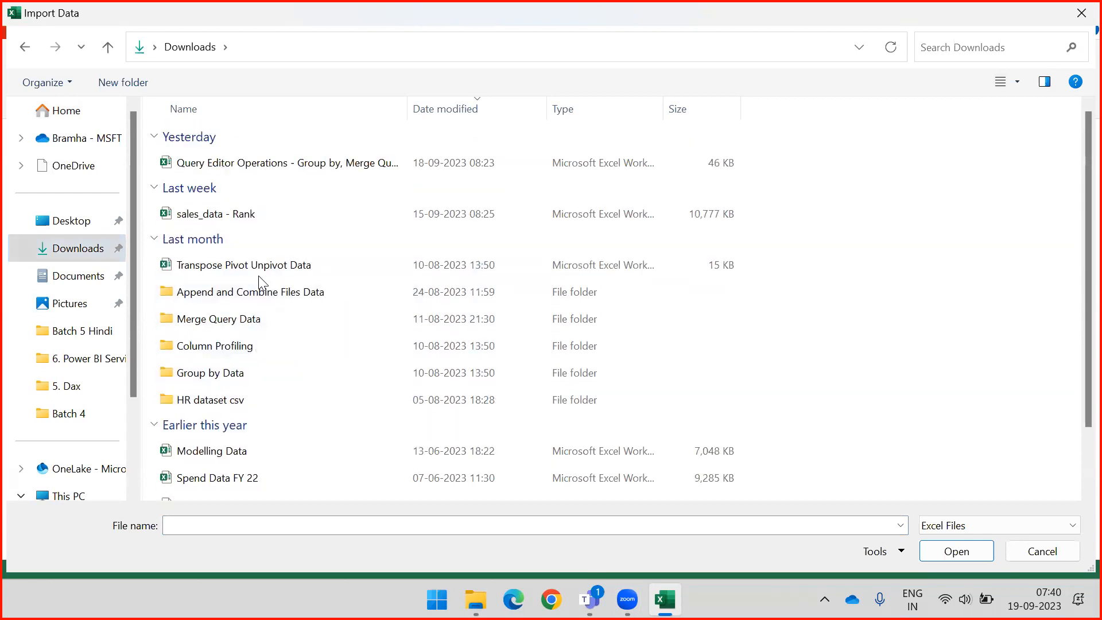
click(259, 275)
click(932, 551)
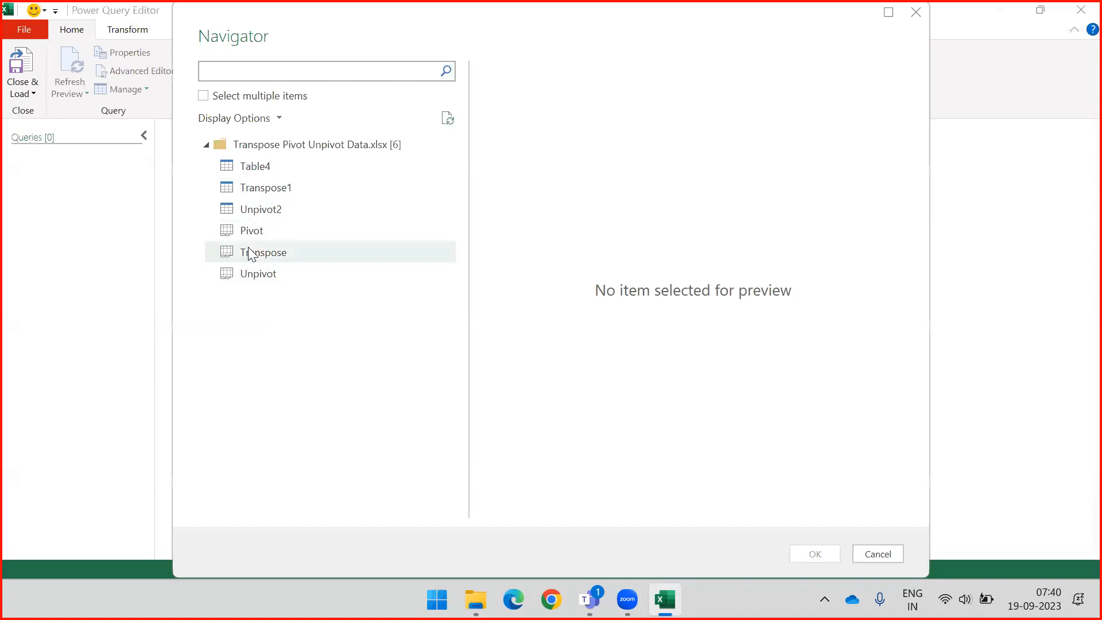
Enable selection of multiple items and load the Pivot, Transpose and Unpivot sheets as queries
click(203, 96)
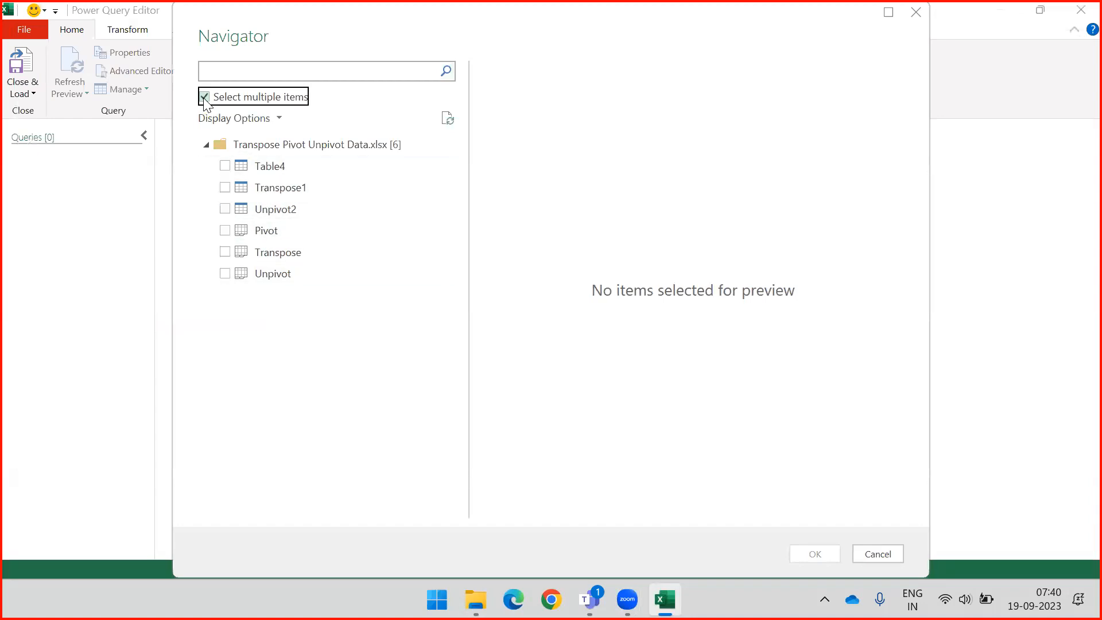
click(221, 210)
click(225, 231)
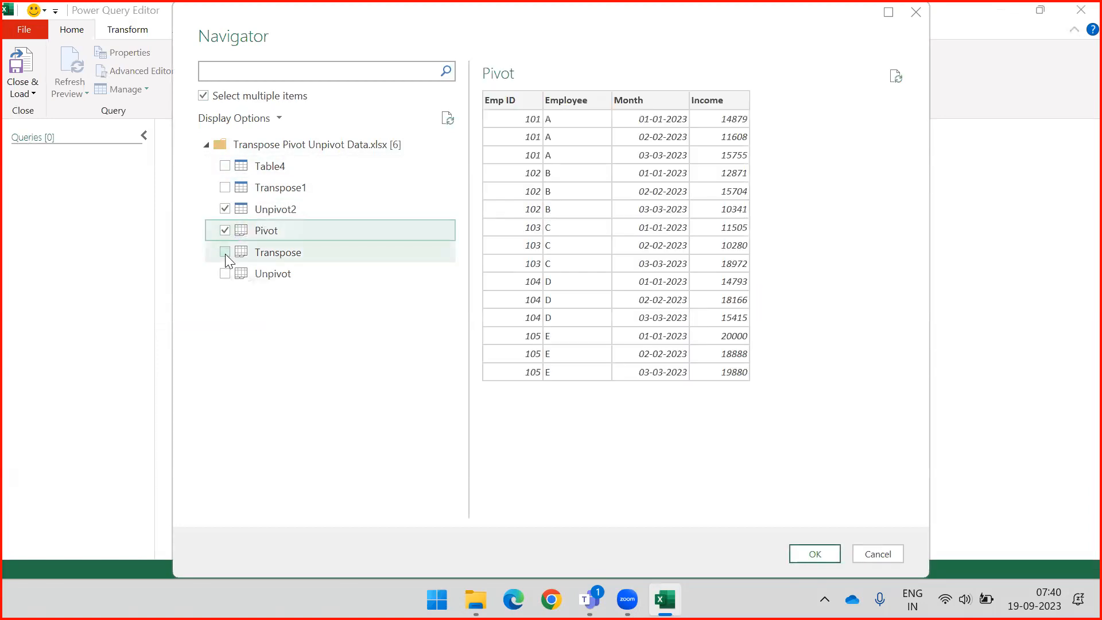
click(224, 253)
click(226, 208)
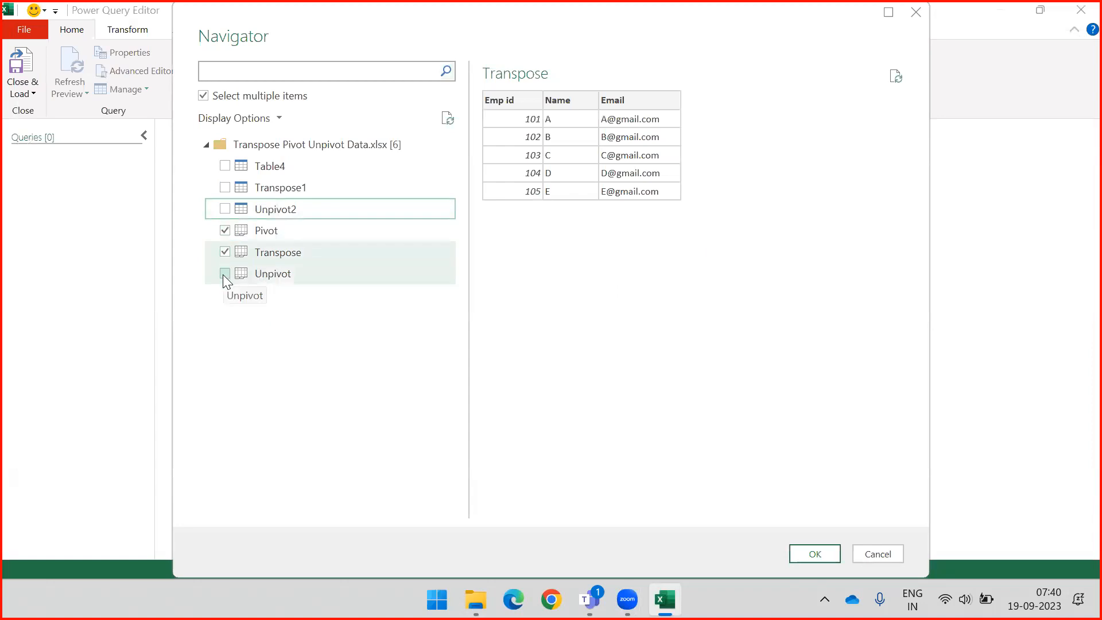
click(224, 273)
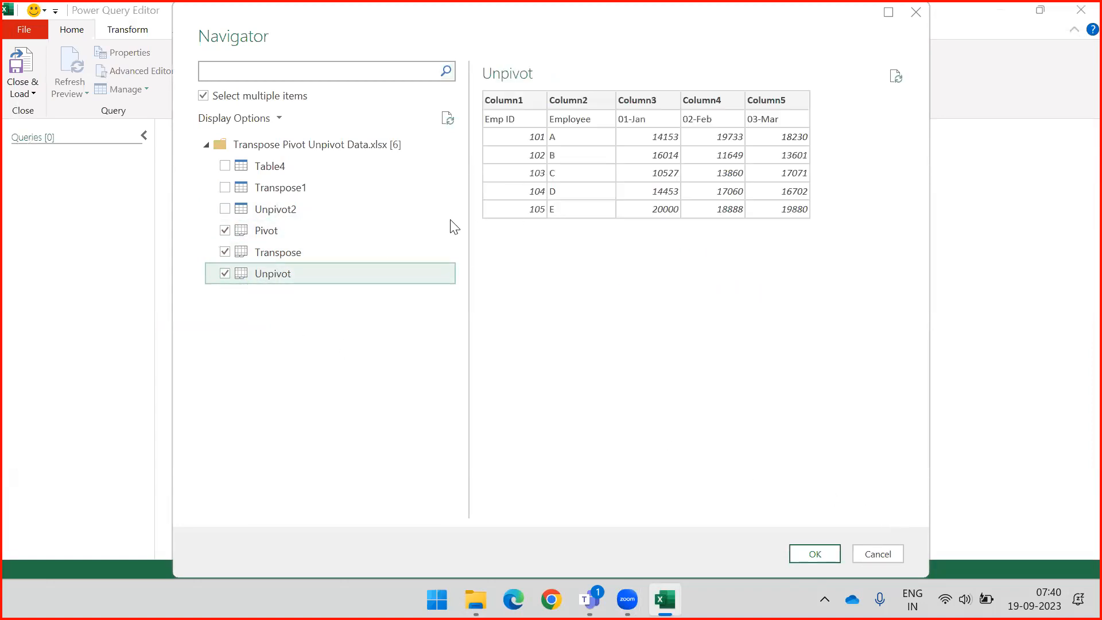
click(818, 551)
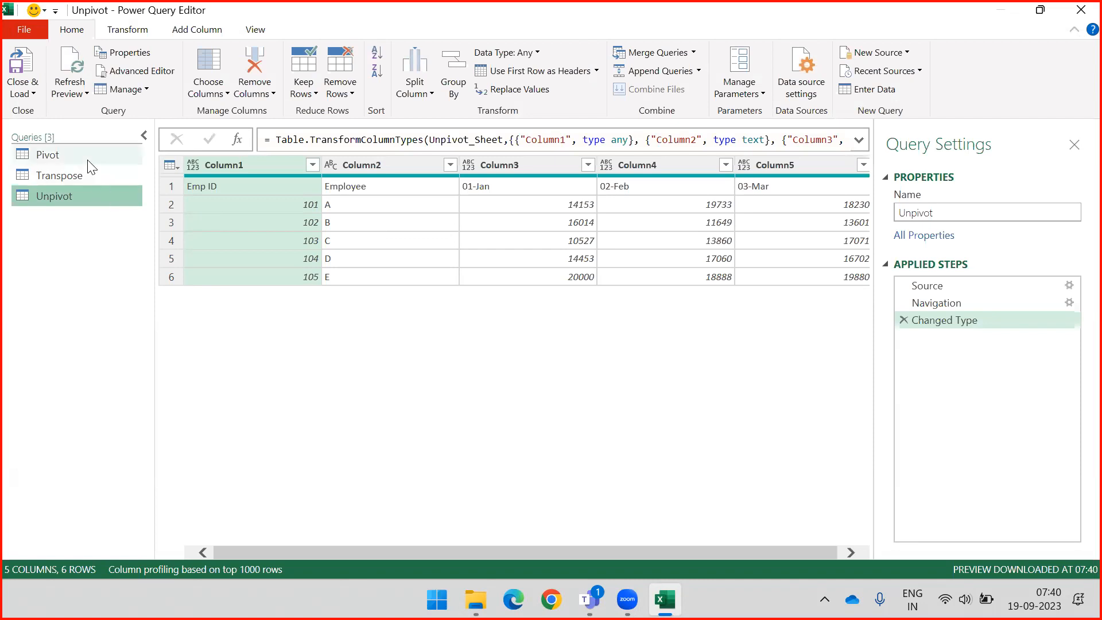
Transpose the table in the Transpose query and delete the resulting Transposed Table applied step
click(75, 176)
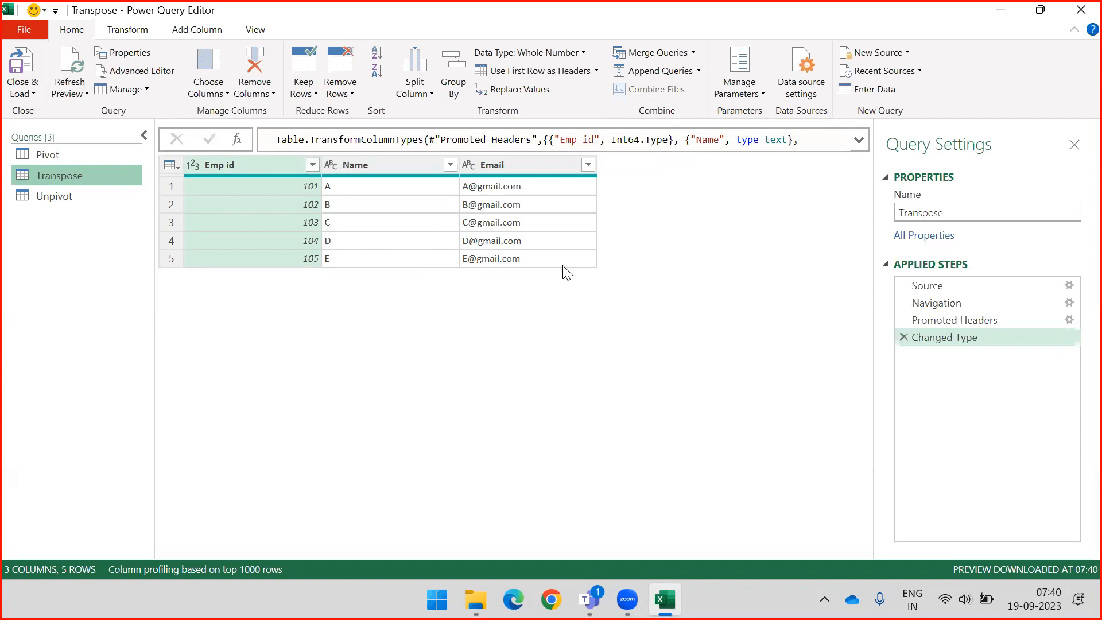
click(141, 32)
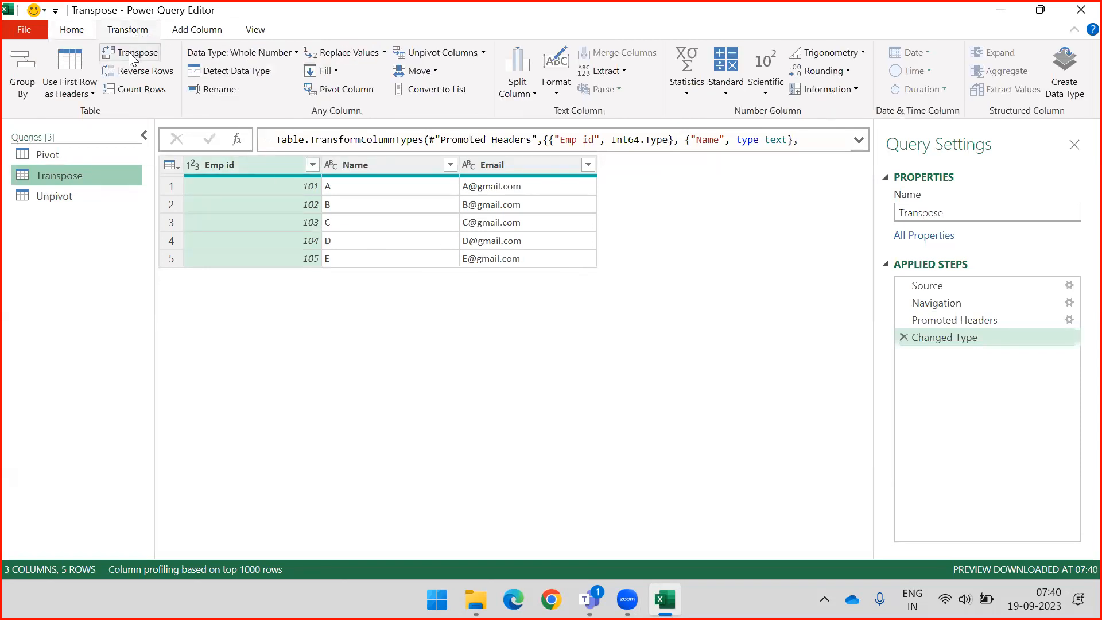
click(130, 56)
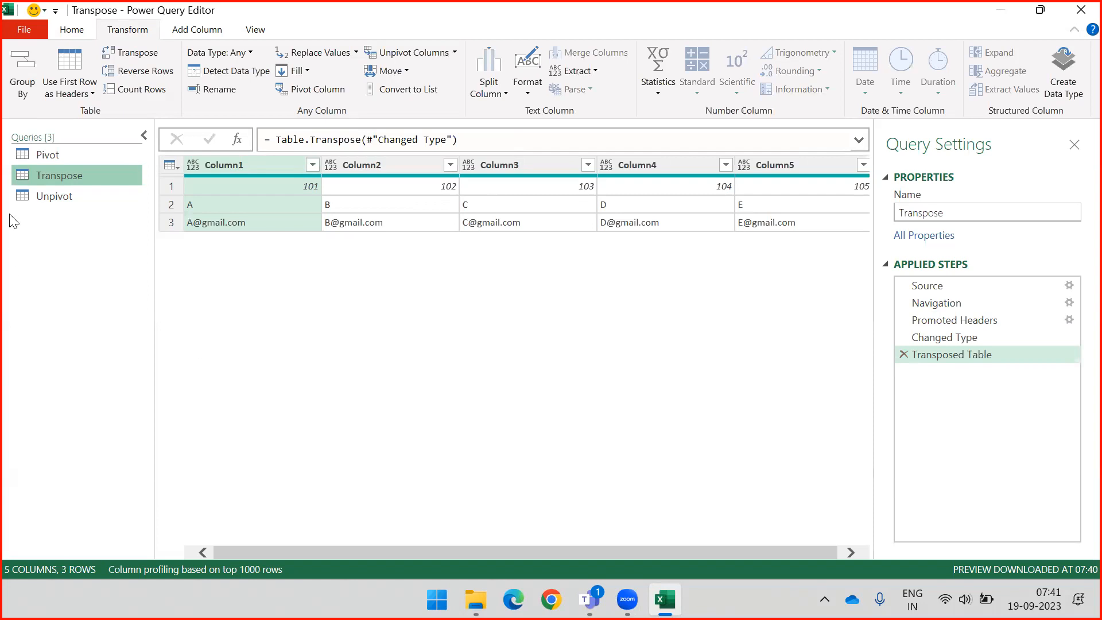
click(902, 355)
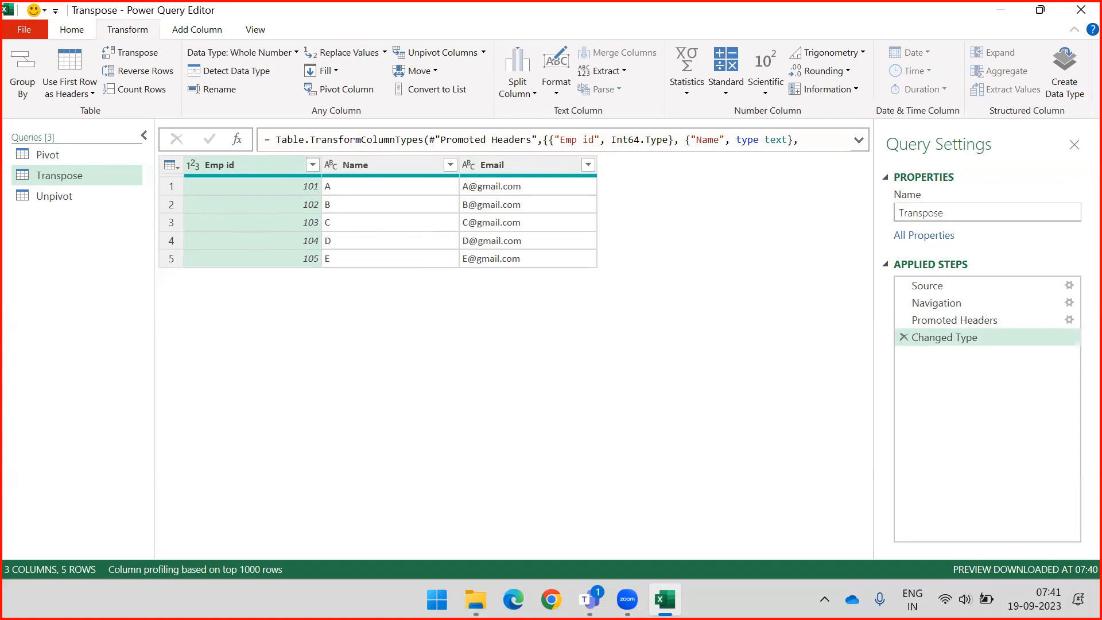
drag(347, 186, 272, 207)
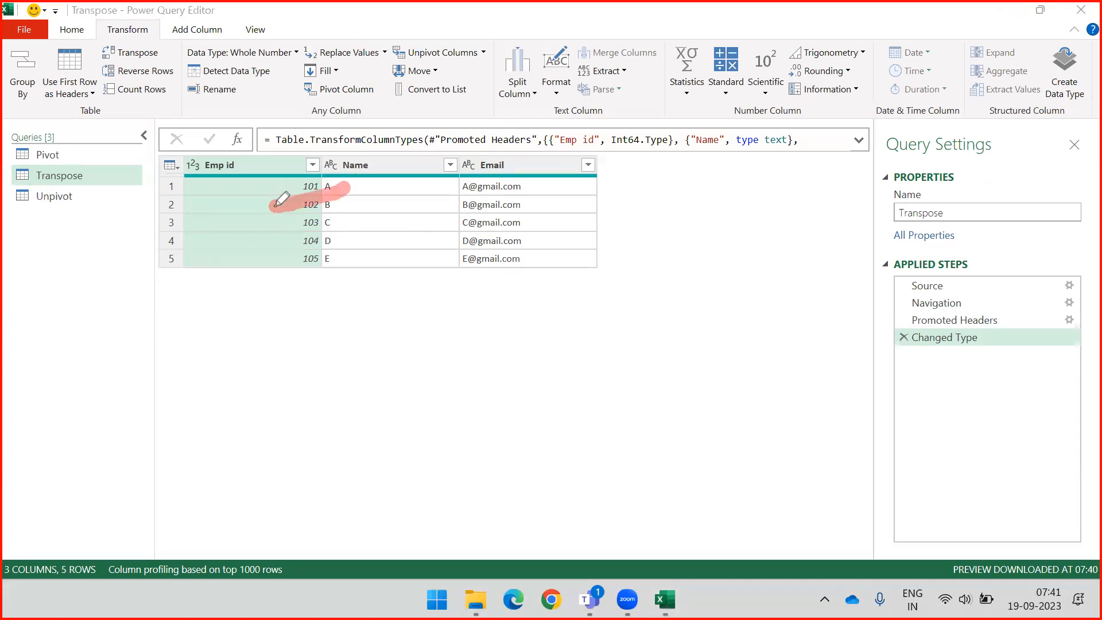
drag(470, 189, 299, 217)
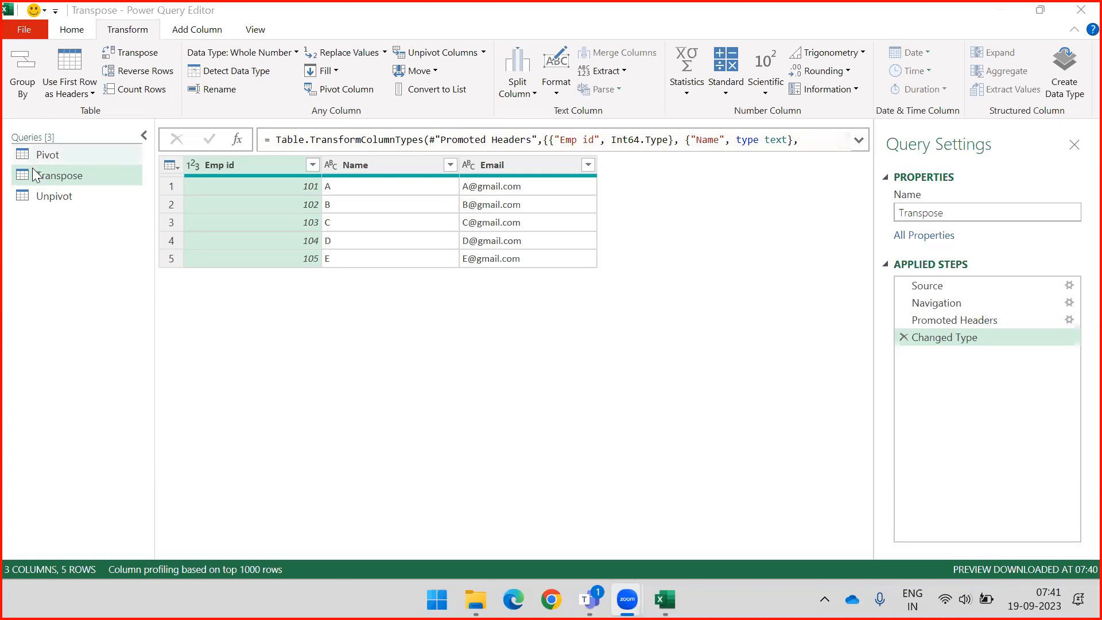
Open the Pivot query and examine its Emp ID, Employee, Month and Income columns, leaving Month and Income selected
click(47, 159)
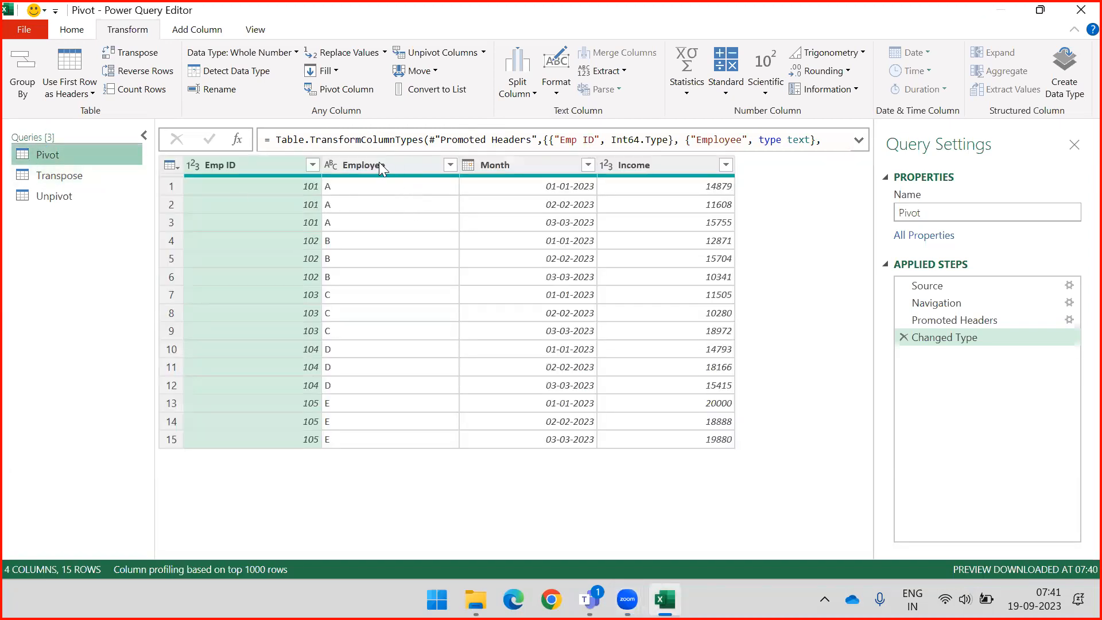
click(266, 161)
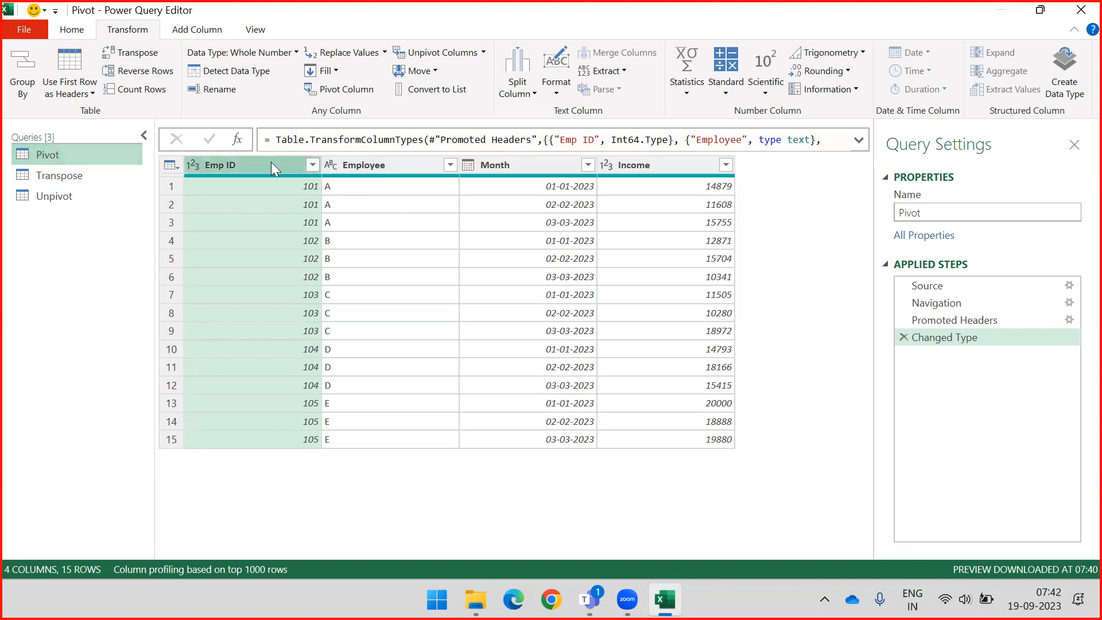
ctrl+click(360, 163)
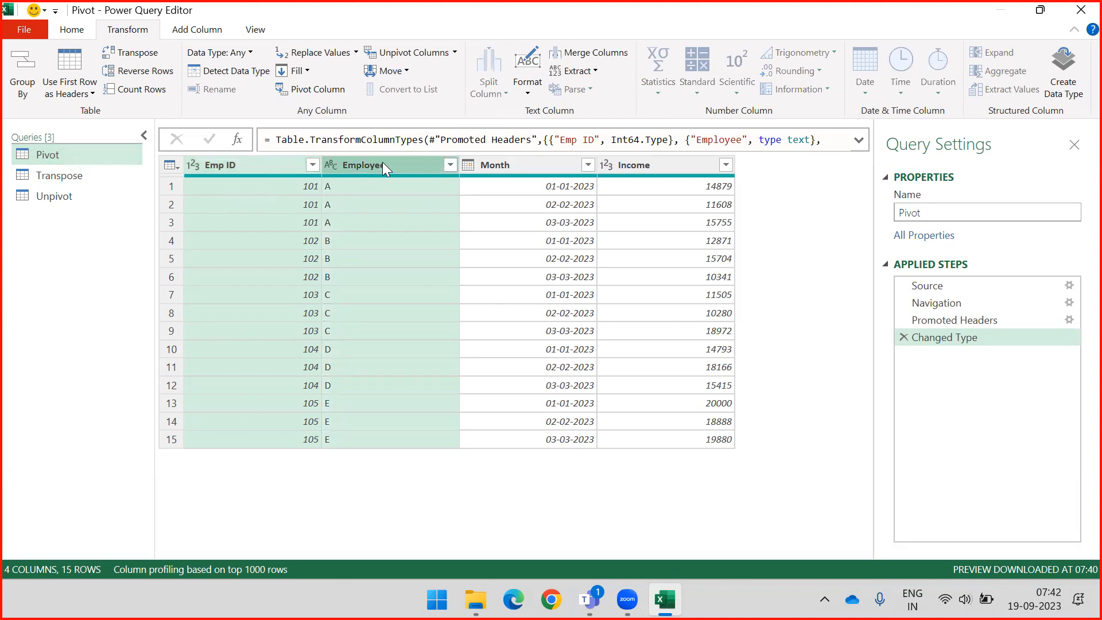
click(555, 166)
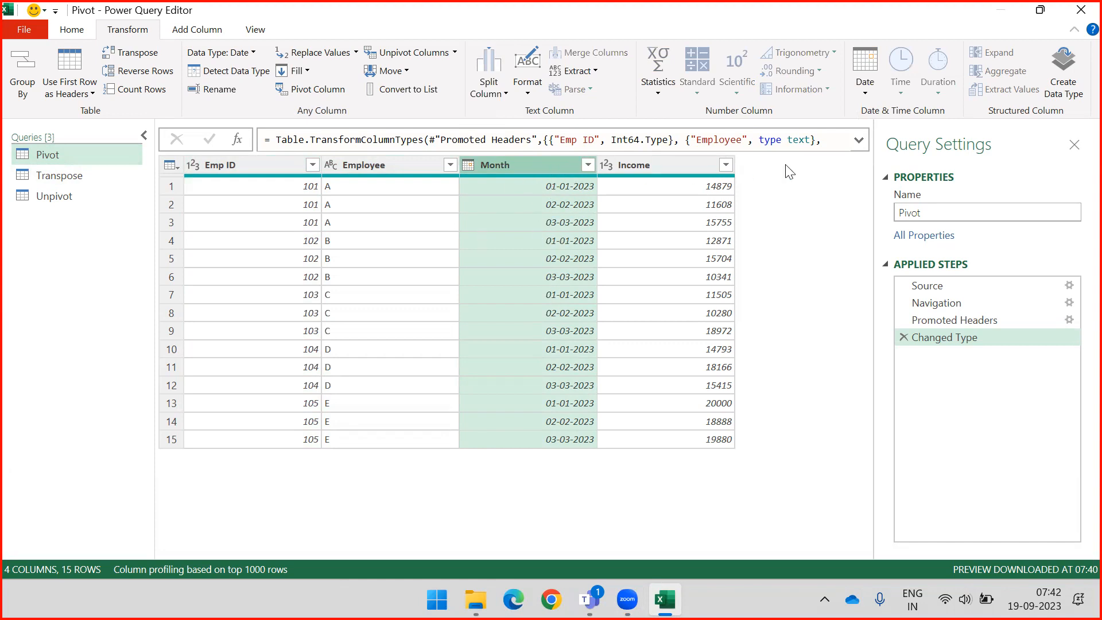
click(679, 167)
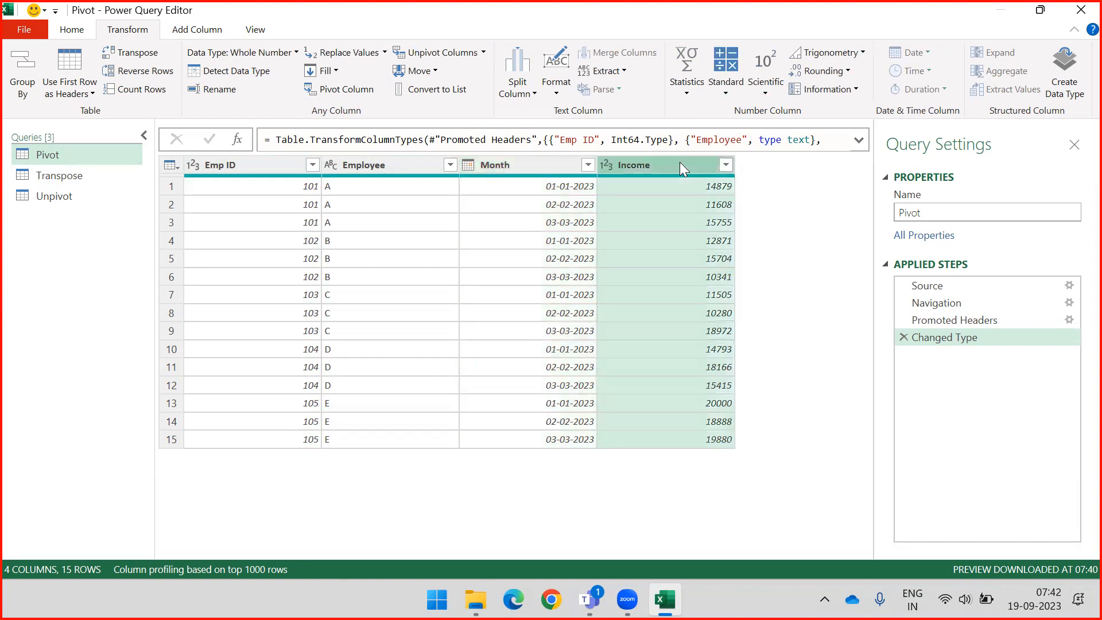
click(534, 166)
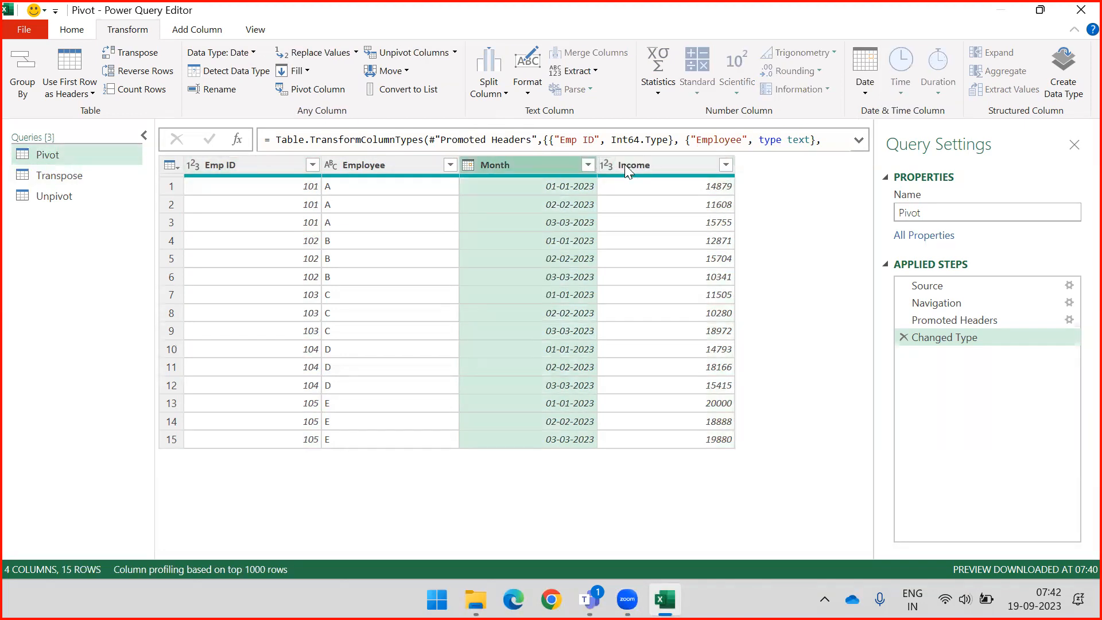
ctrl+click(656, 167)
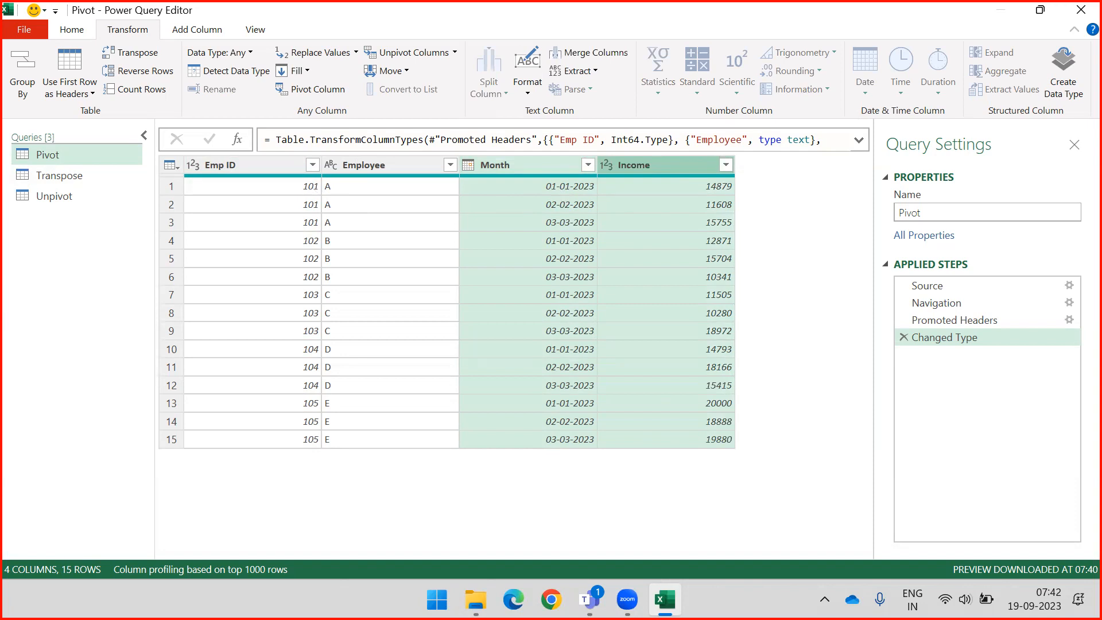
drag(539, 187, 367, 188)
drag(529, 203, 354, 204)
drag(534, 223, 365, 227)
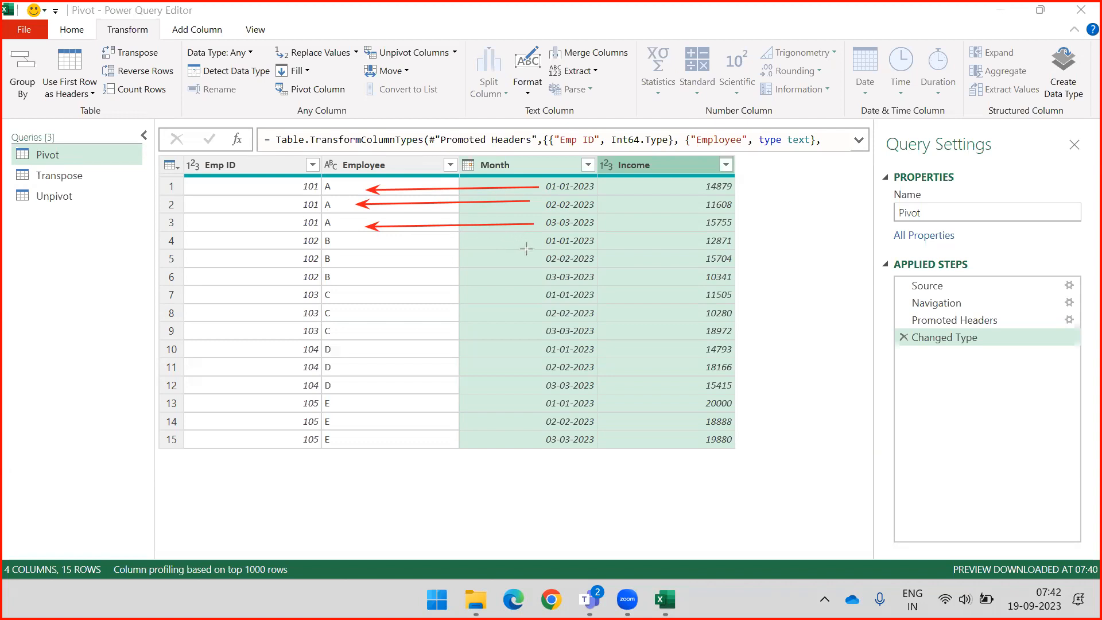
drag(526, 240, 383, 240)
drag(525, 258, 365, 258)
drag(524, 277, 348, 278)
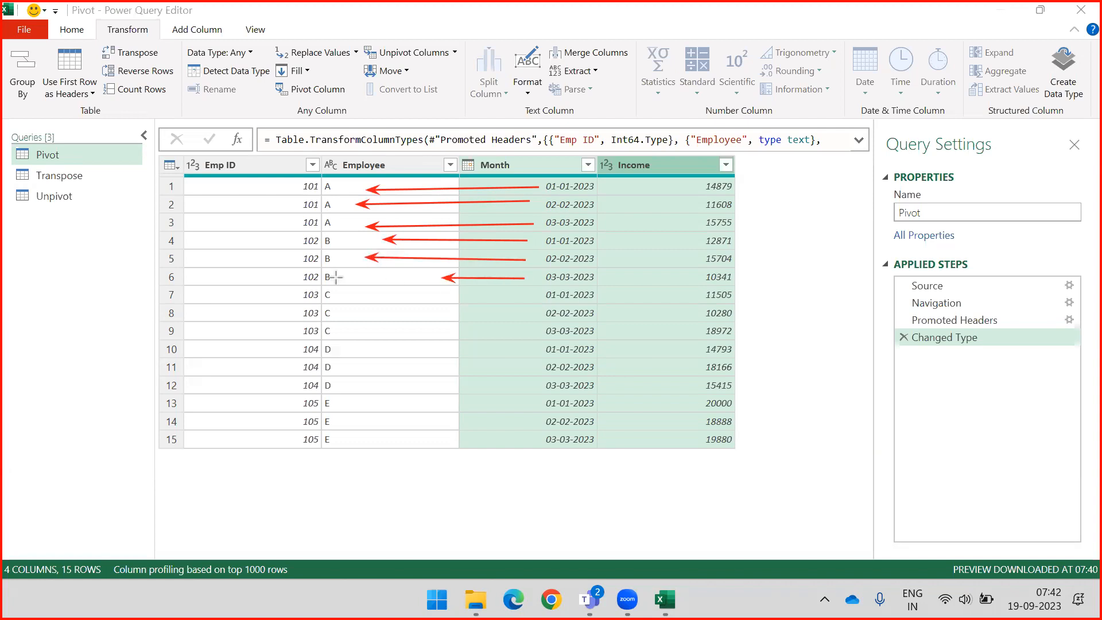
drag(520, 298, 375, 298)
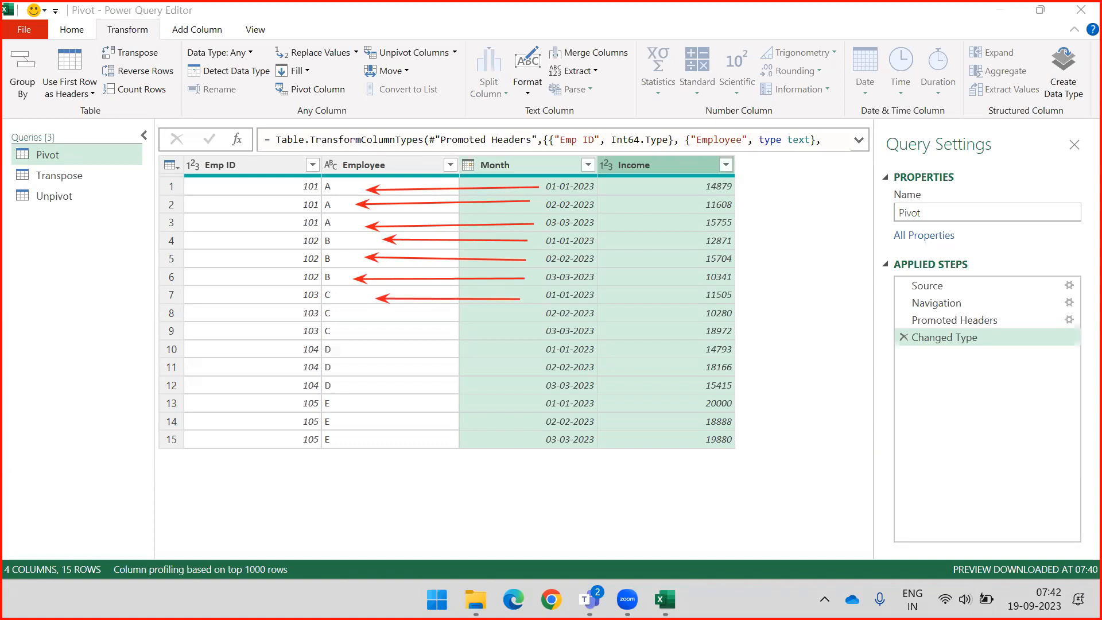
key(Escape)
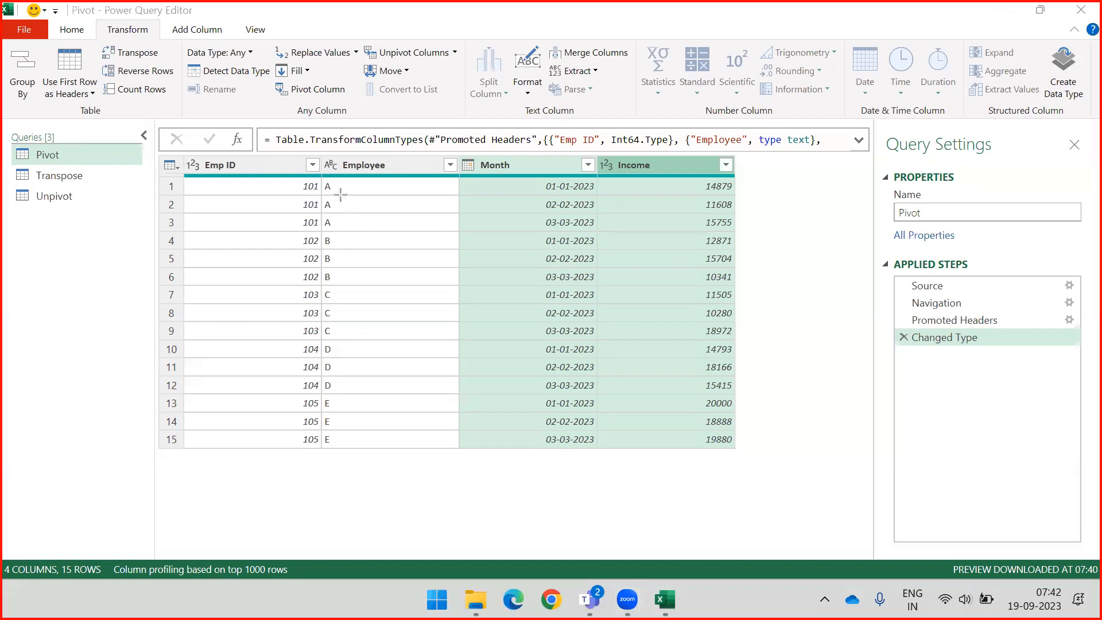
drag(338, 190, 709, 189)
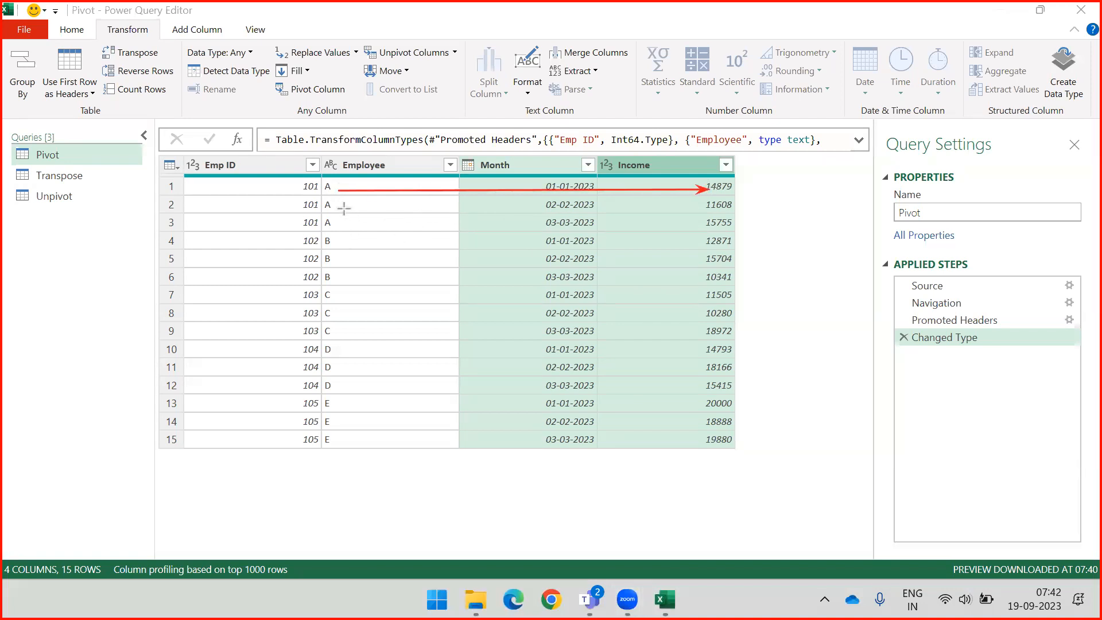
drag(351, 209, 700, 203)
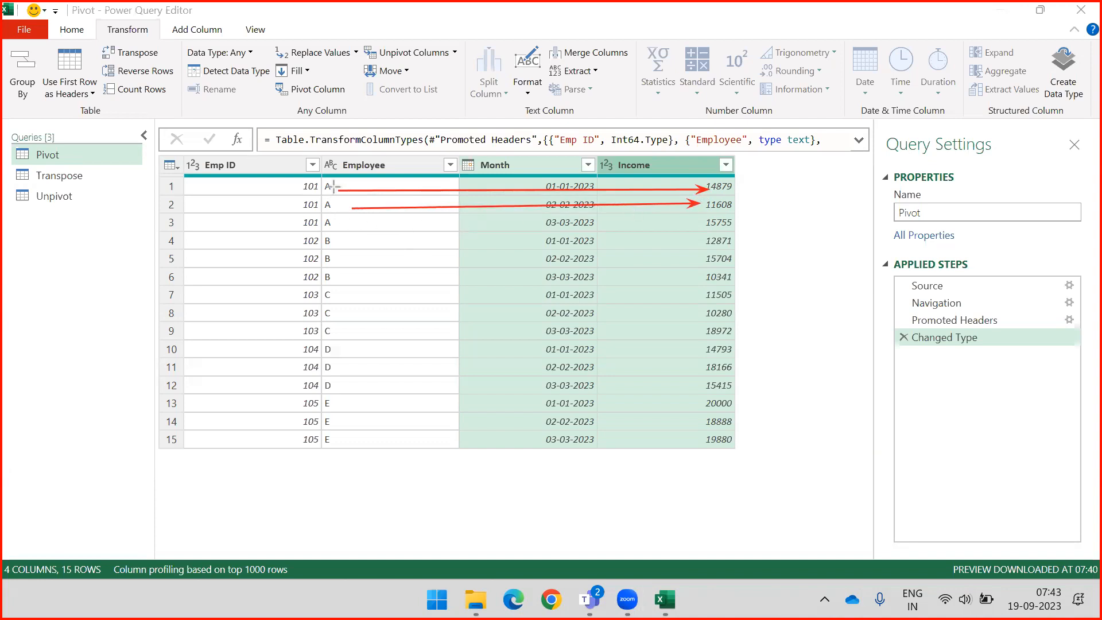
drag(348, 228, 699, 223)
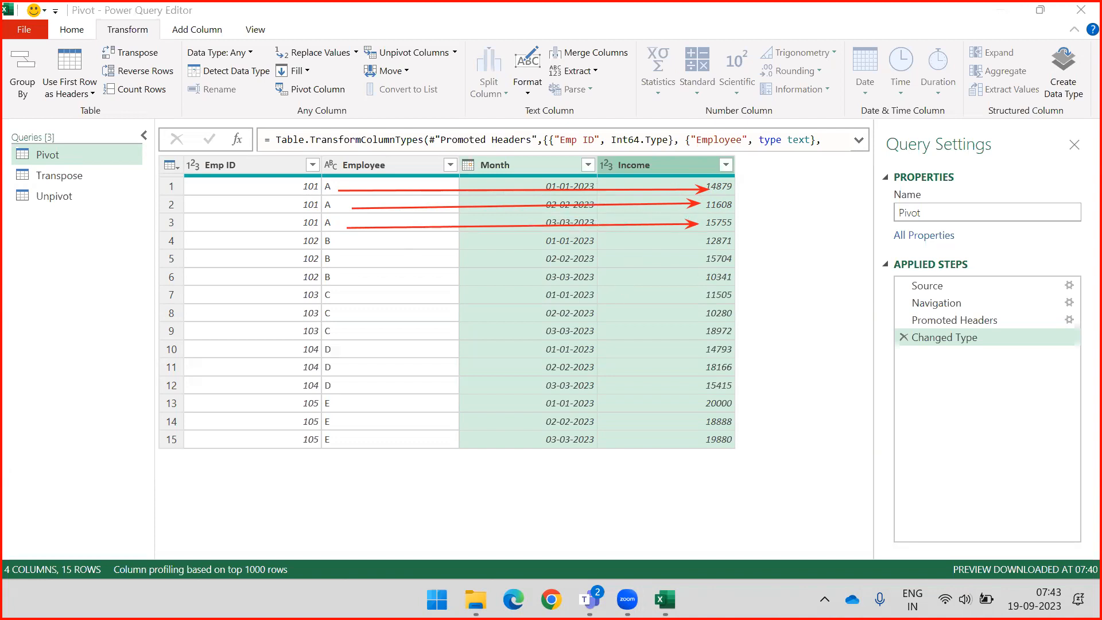
key(Escape)
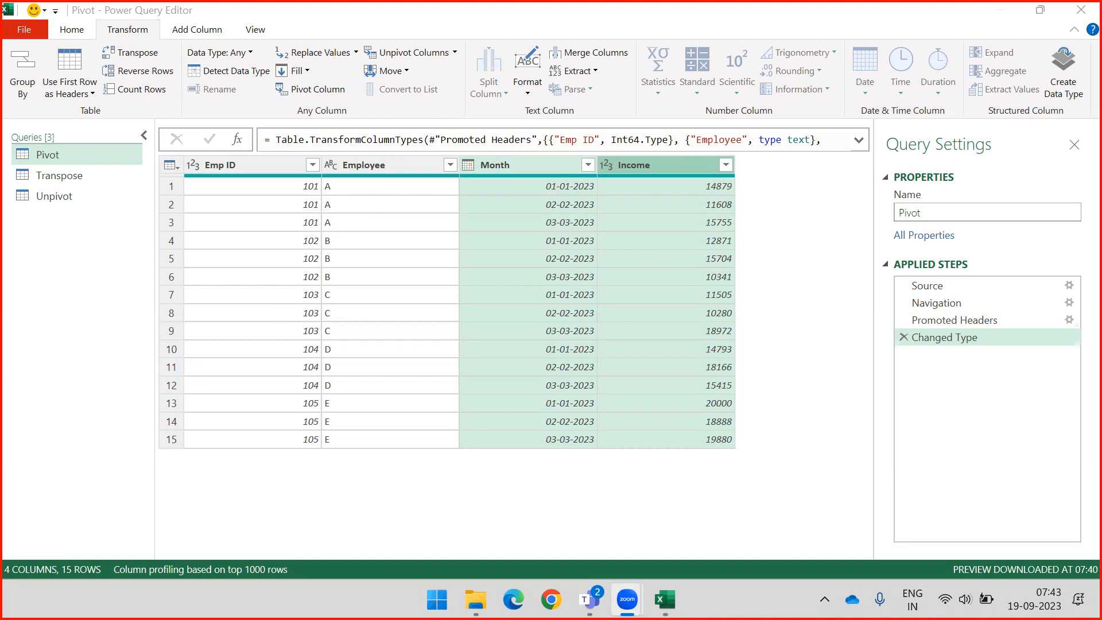
mouse_move(457, 178)
mouse_down()
mouse_move(500, 189)
mouse_move(495, 204)
mouse_move(510, 226)
mouse_up()
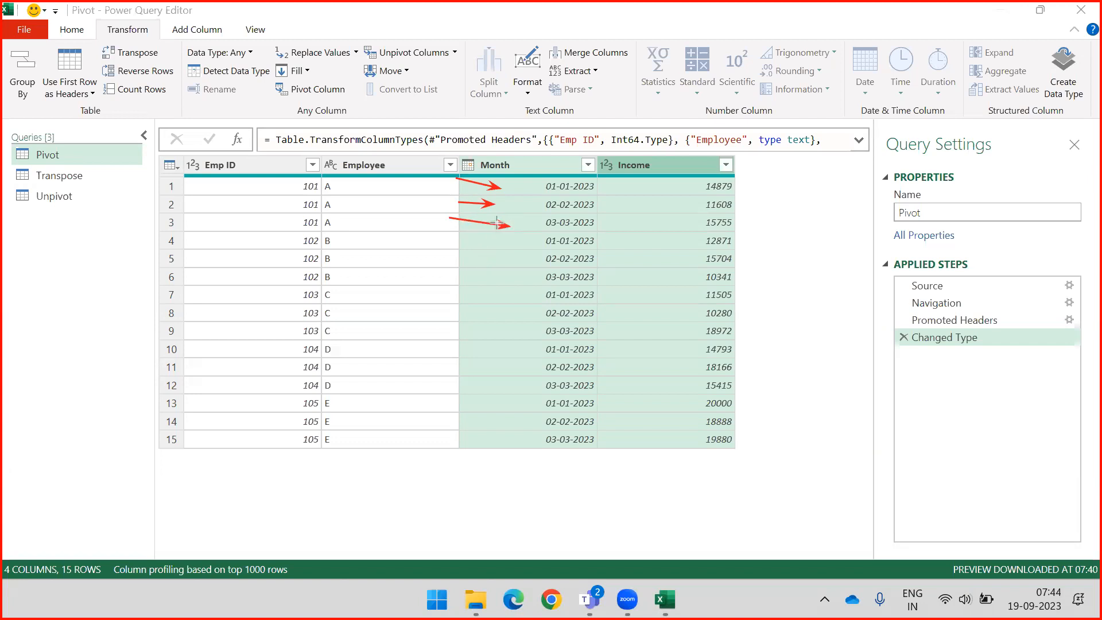
drag(664, 123, 649, 157)
drag(785, 128, 760, 159)
drag(852, 127, 836, 164)
key(e)
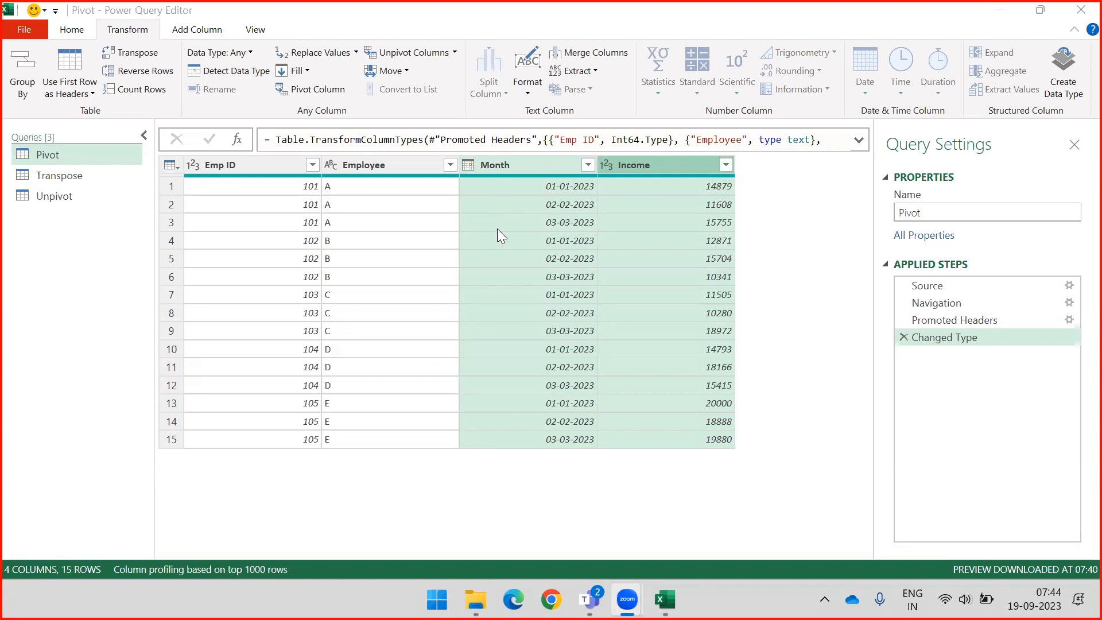
click(817, 258)
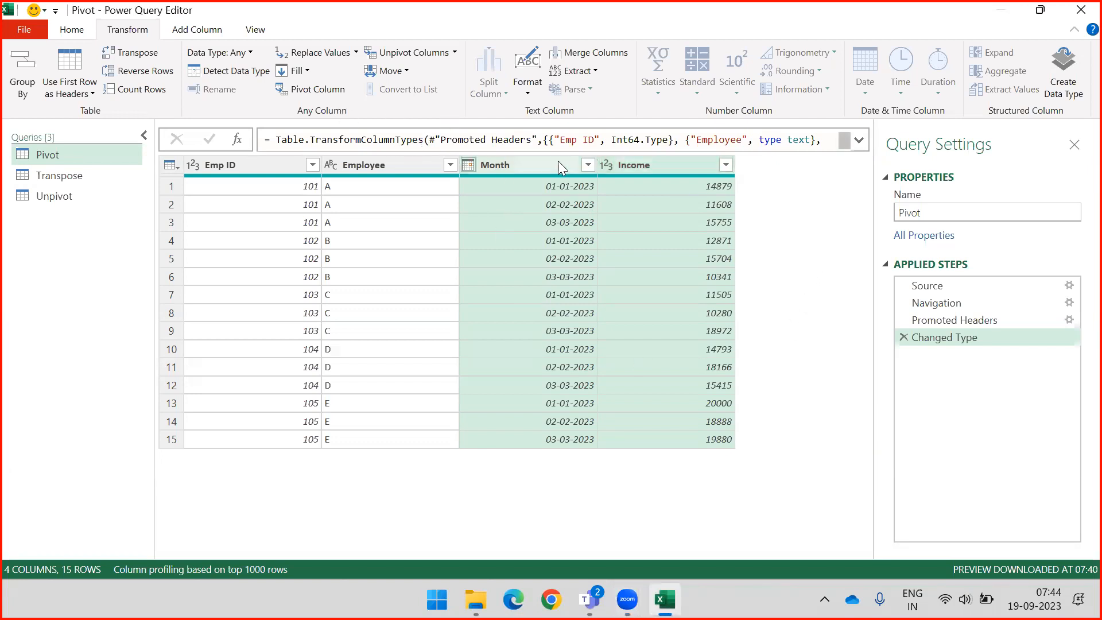
Start a Pivot Column operation on the Month column and move its dialog clear of the first table rows
click(496, 166)
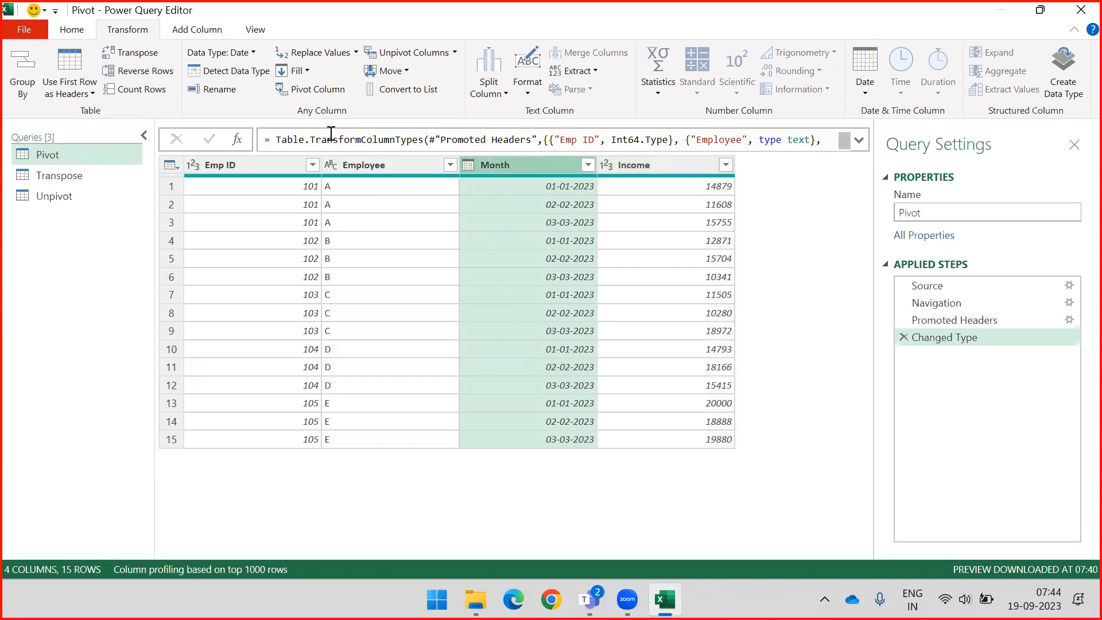
click(305, 91)
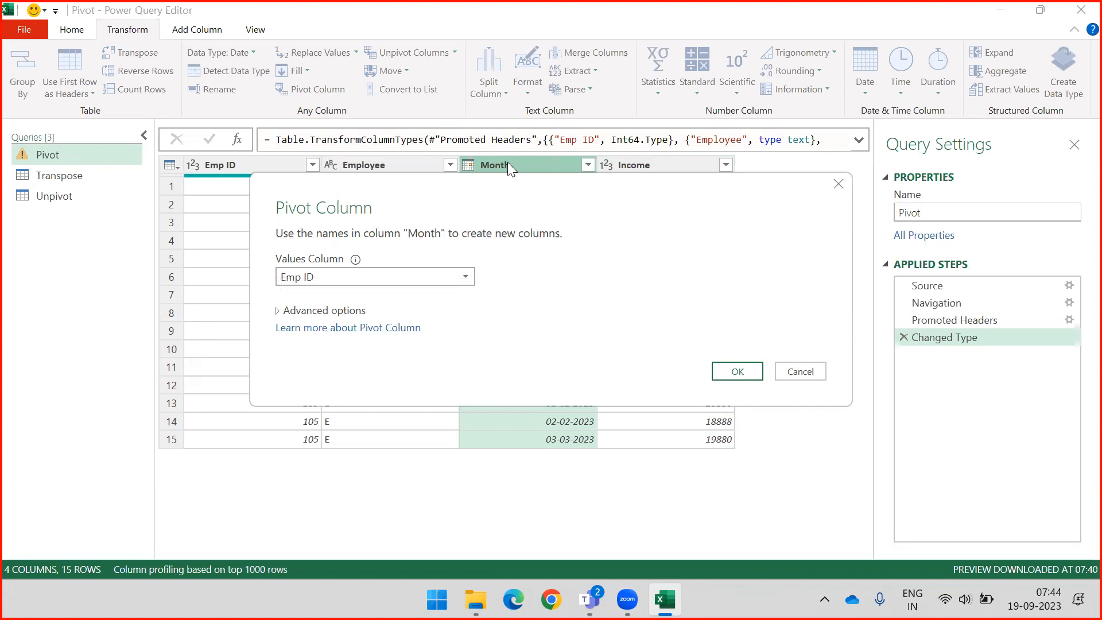
click(801, 372)
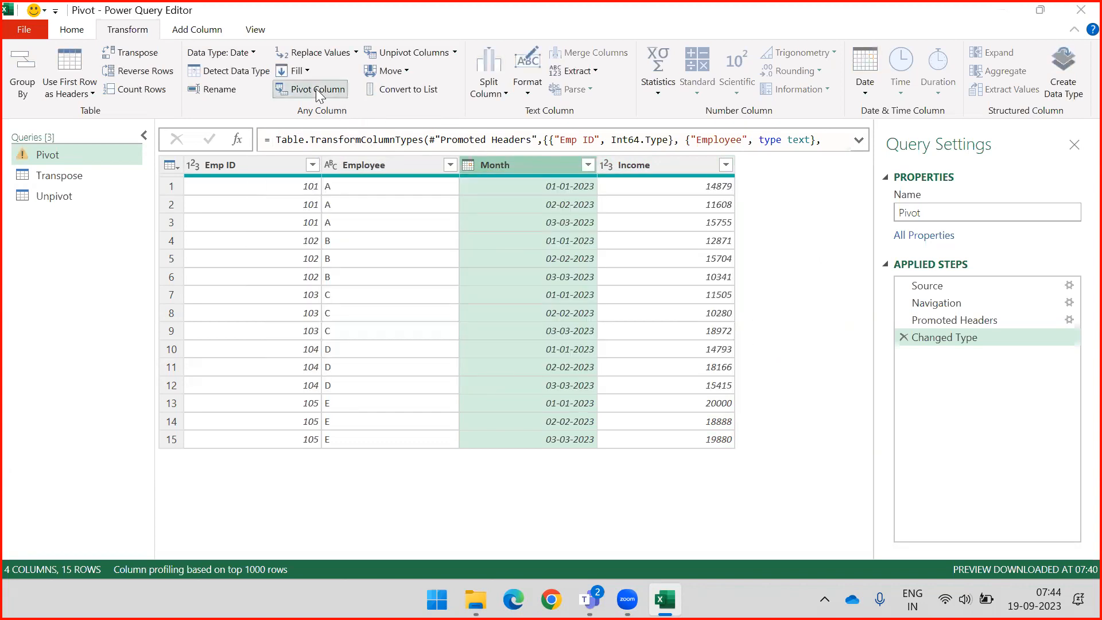
click(318, 92)
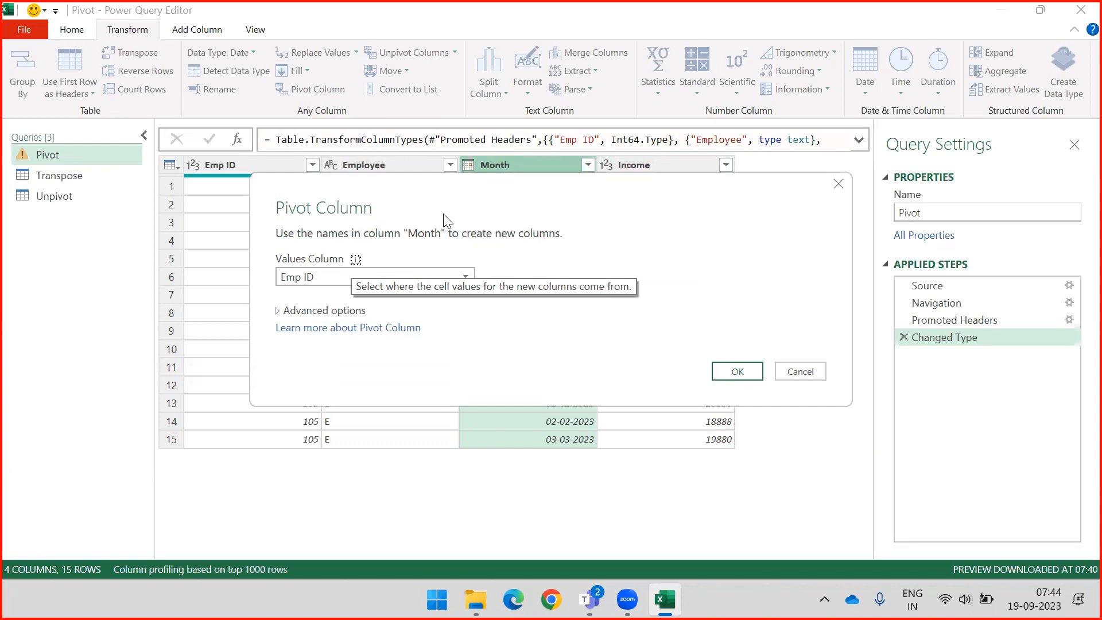
drag(504, 205, 518, 220)
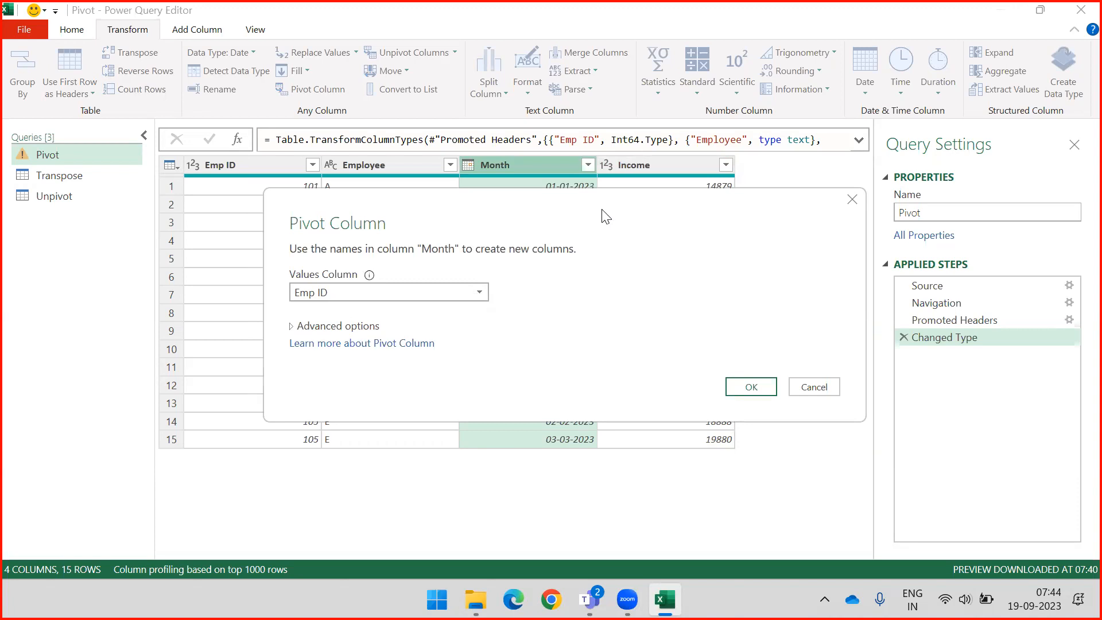
drag(606, 217, 529, 209)
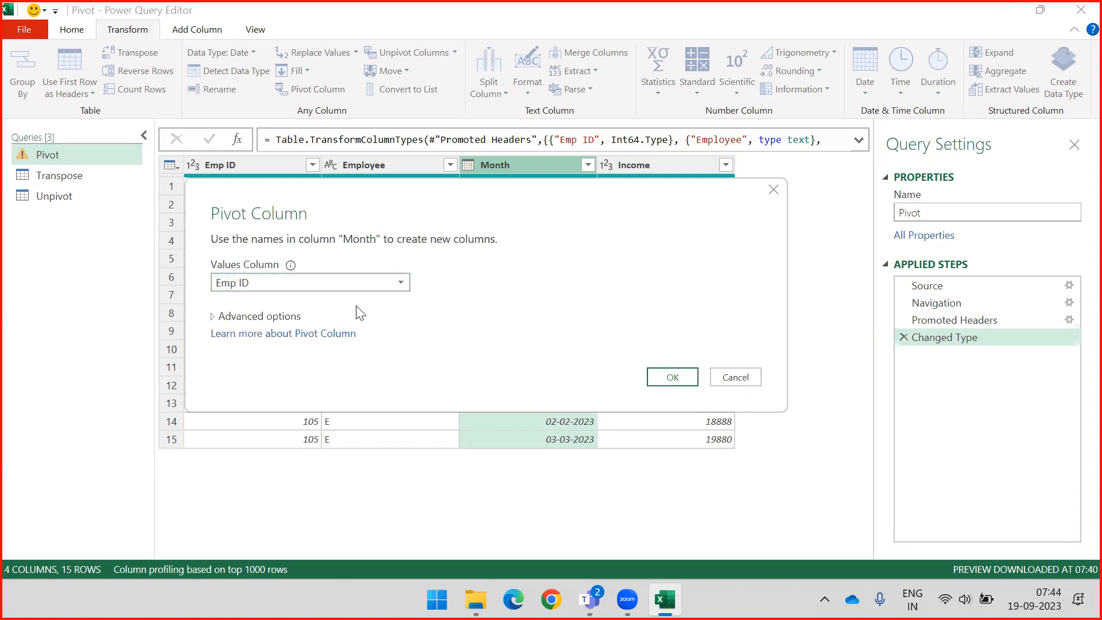
drag(531, 217, 497, 359)
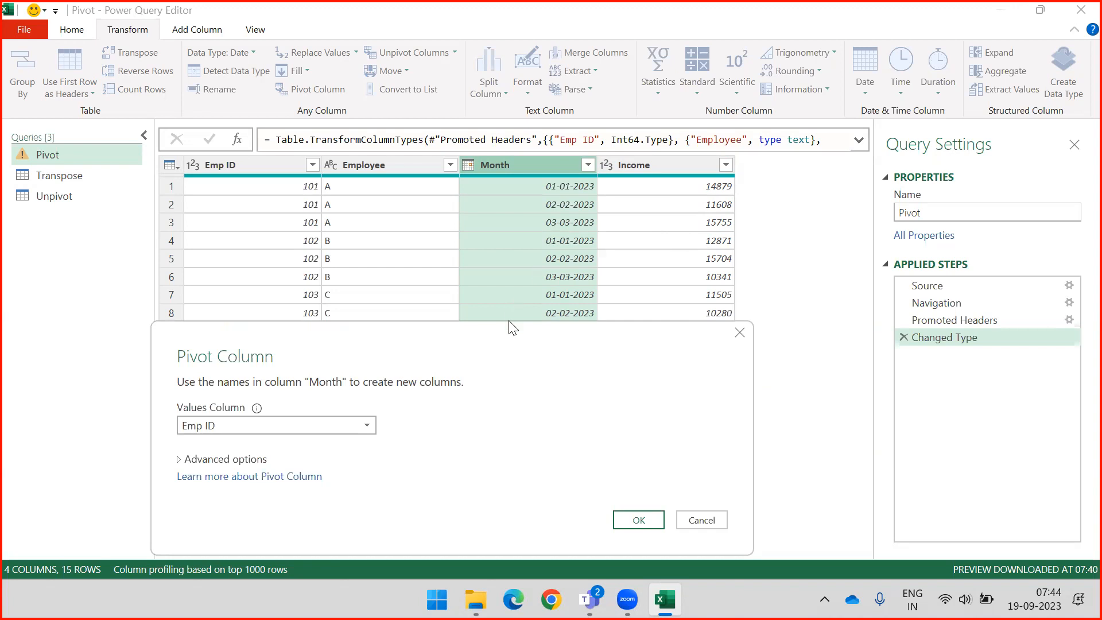
drag(500, 337, 574, 281)
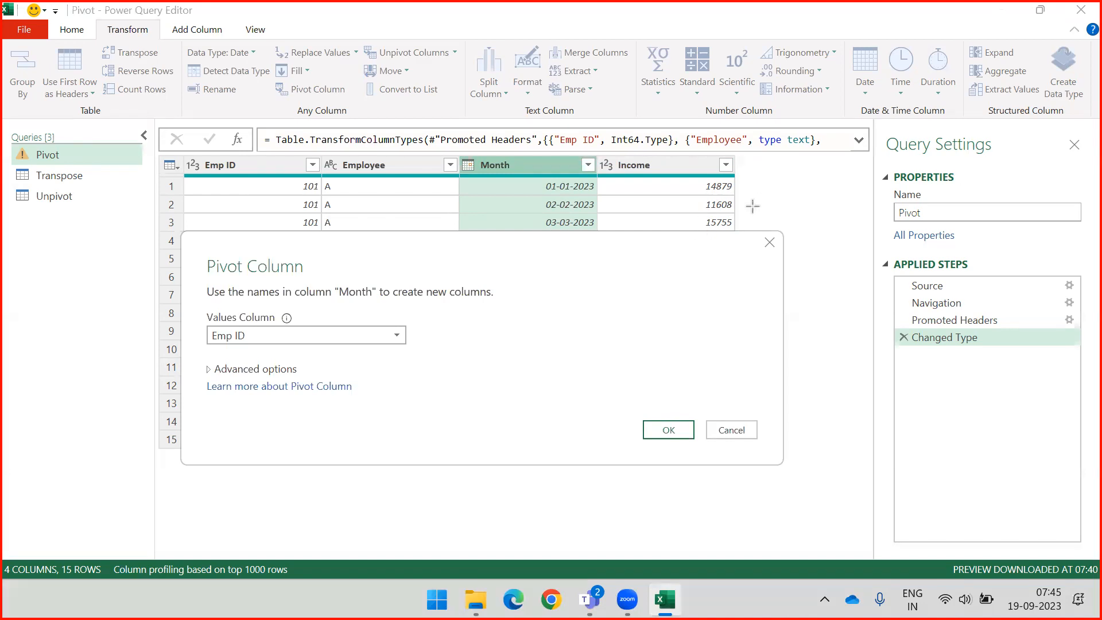
drag(712, 100, 672, 163)
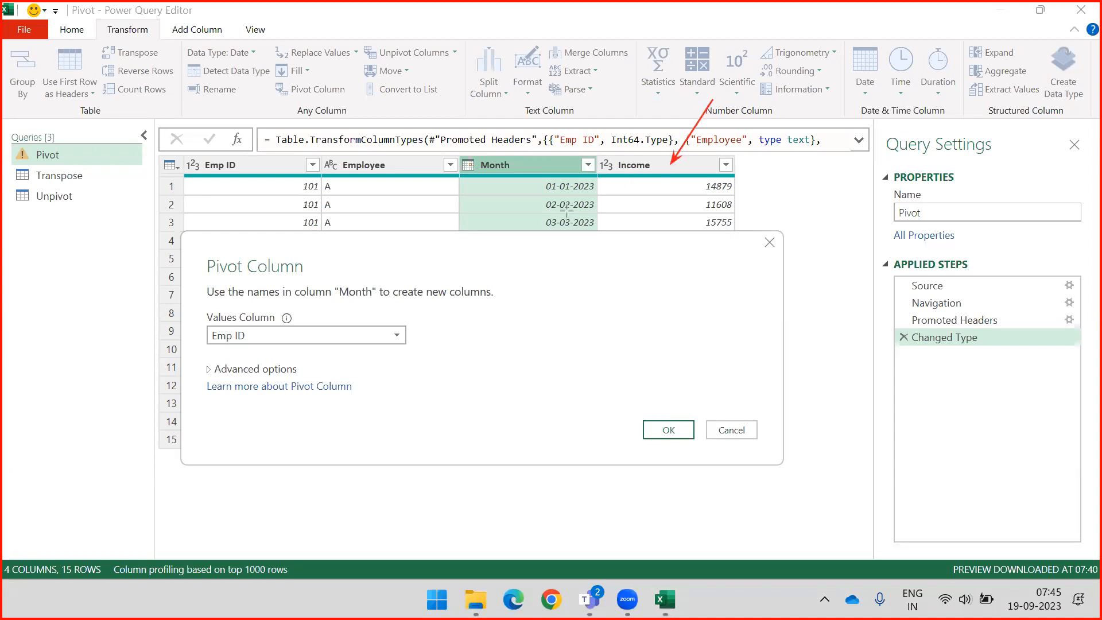
drag(665, 183, 695, 183)
drag(798, 125, 783, 150)
drag(734, 201, 756, 183)
drag(738, 223, 810, 180)
drag(856, 122, 843, 144)
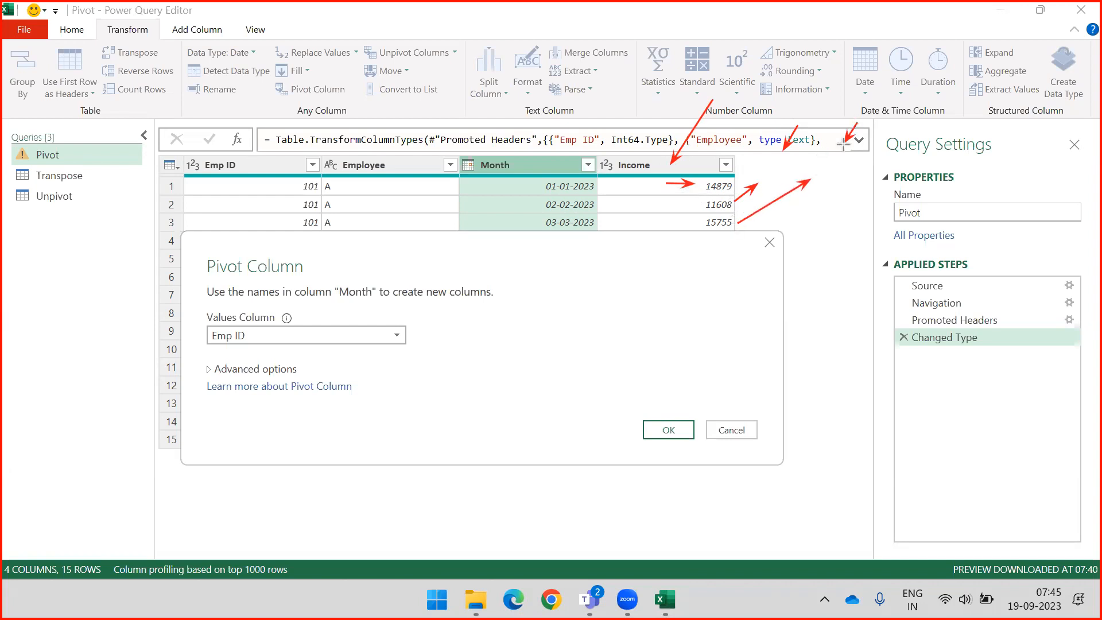
key(Escape)
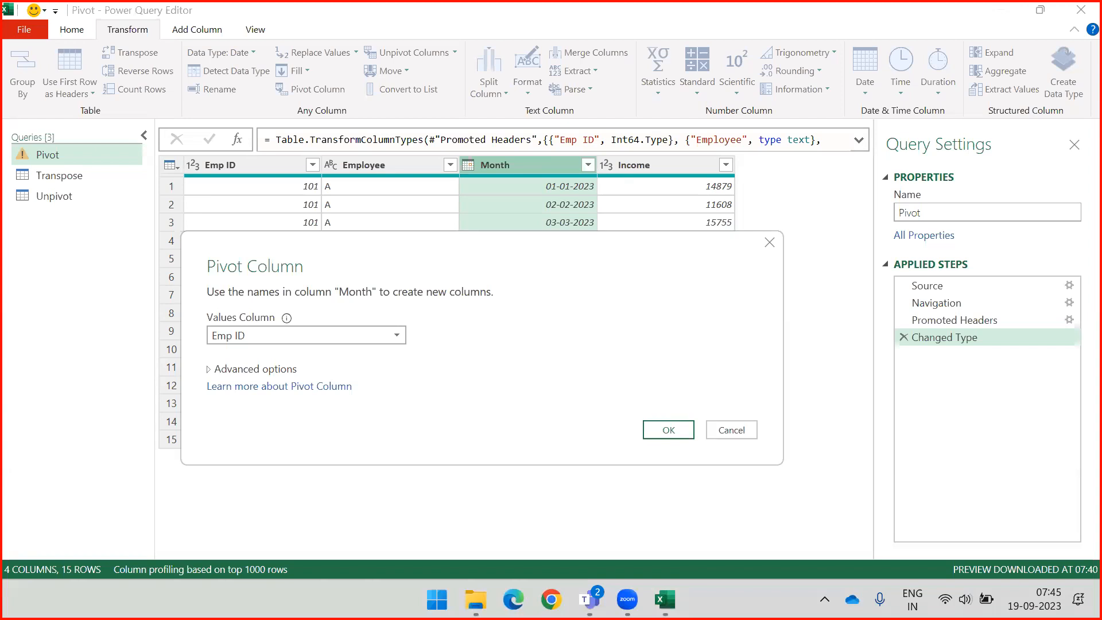
Pivot the Month column using Income as the values column
click(348, 335)
click(283, 386)
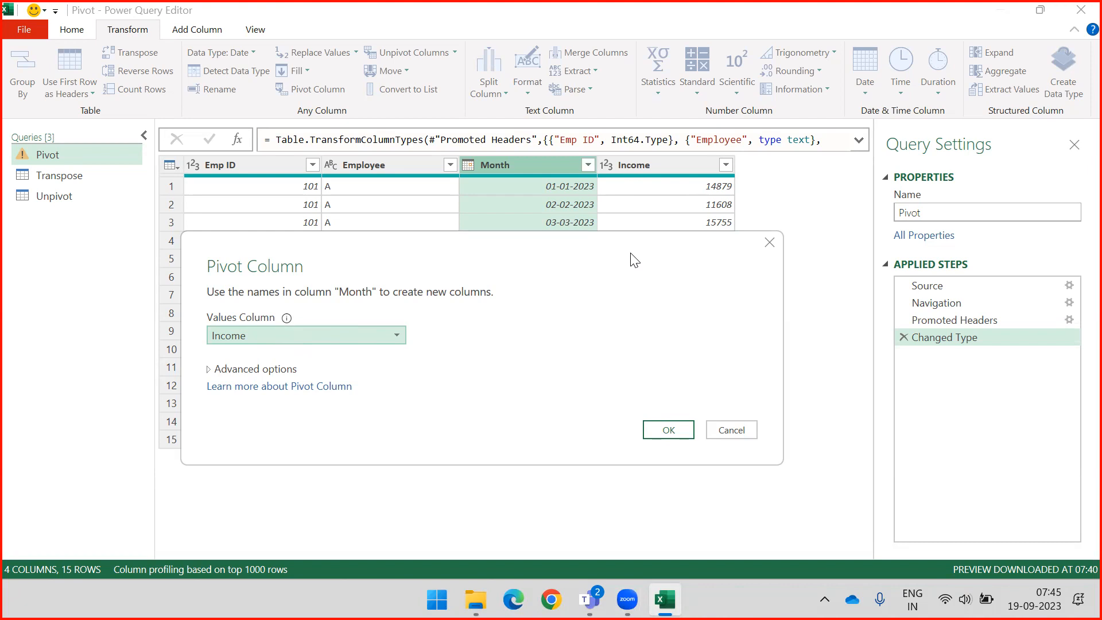
drag(631, 253, 628, 312)
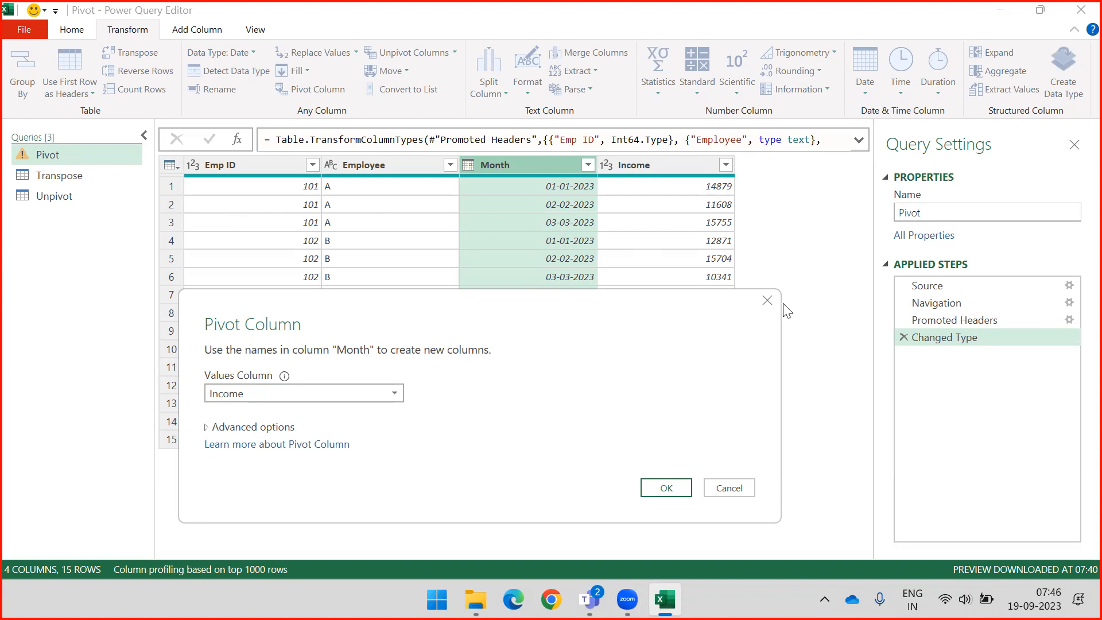
click(645, 487)
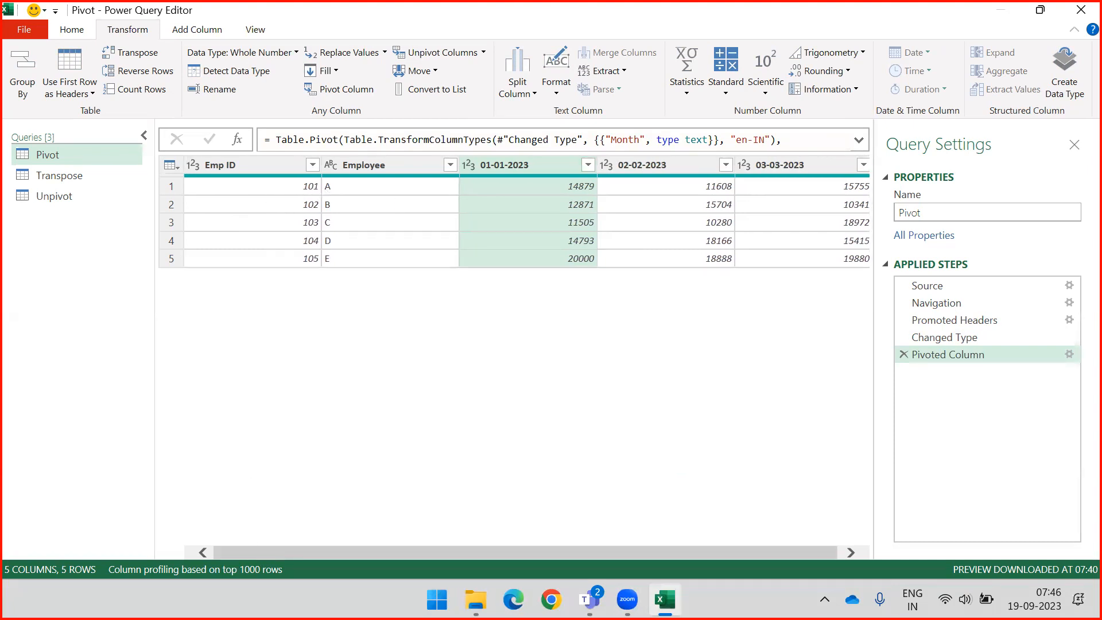
mouse_move(318, 190)
mouse_down()
mouse_move(469, 184)
mouse_move(463, 168)
mouse_up()
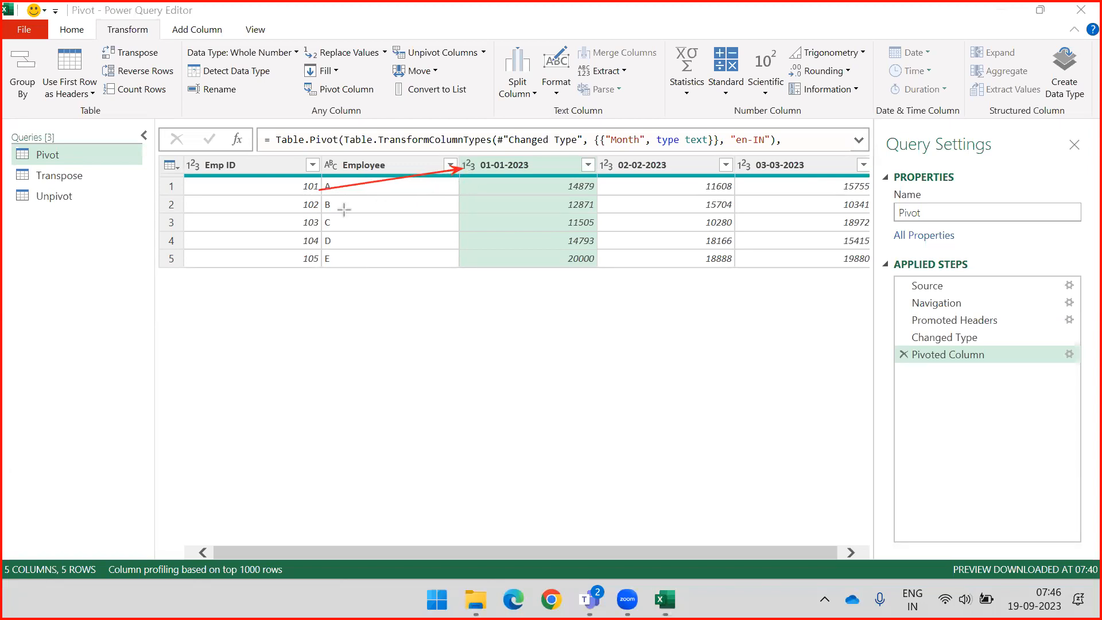
drag(320, 194, 621, 165)
drag(319, 194, 746, 173)
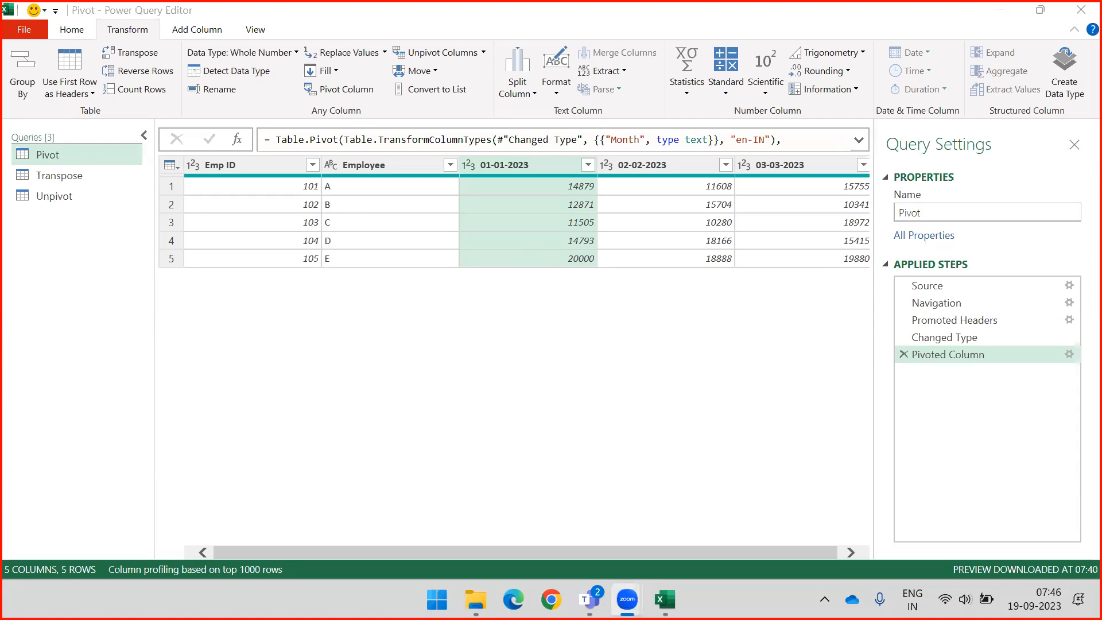
drag(349, 186, 835, 186)
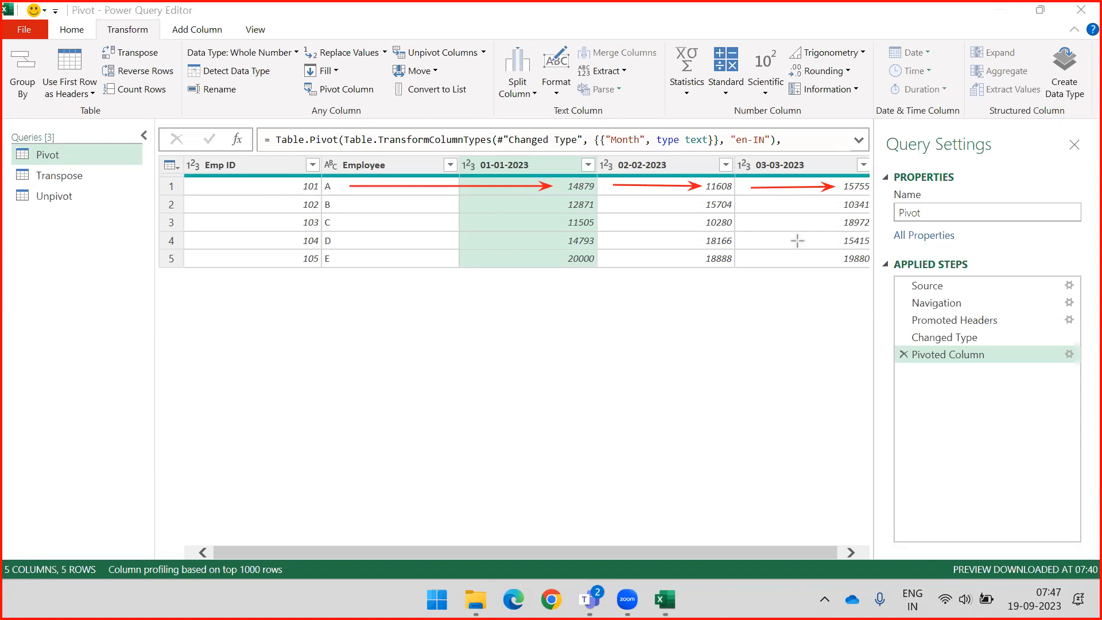
click(995, 122)
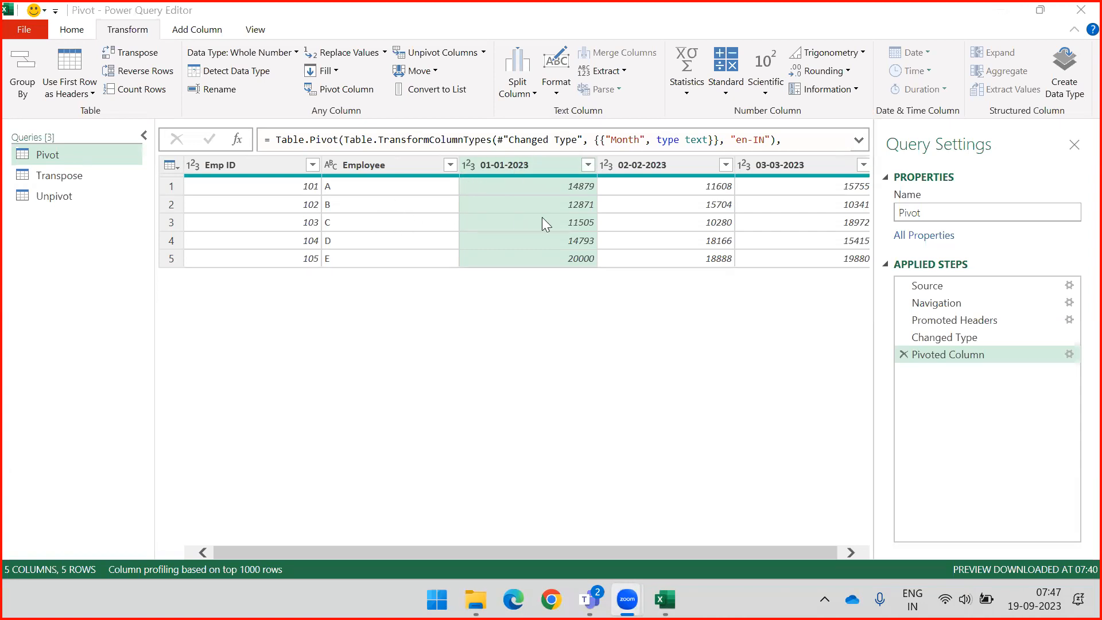
click(627, 595)
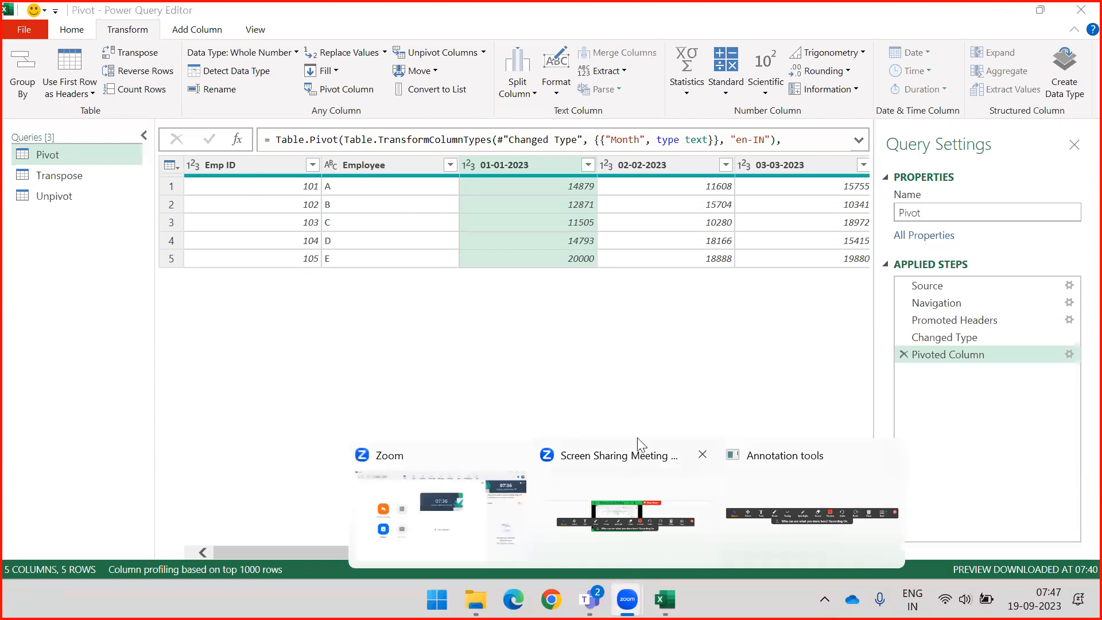
click(639, 306)
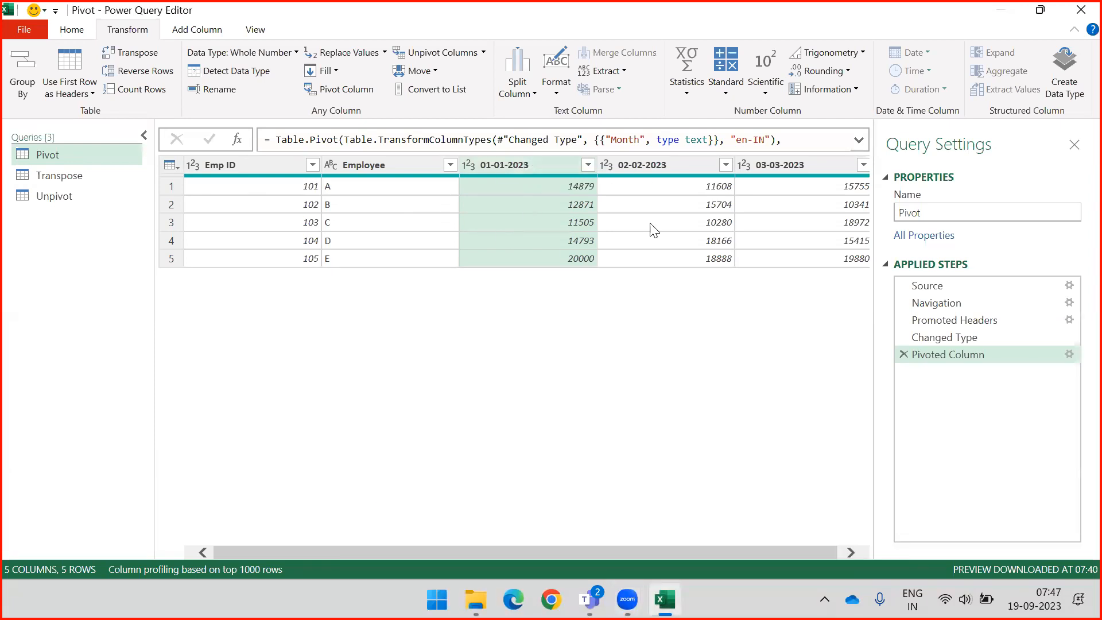
Select the three date columns and compare the table at the Changed Type and Pivoted Column applied steps
click(650, 162)
shift+click(506, 163)
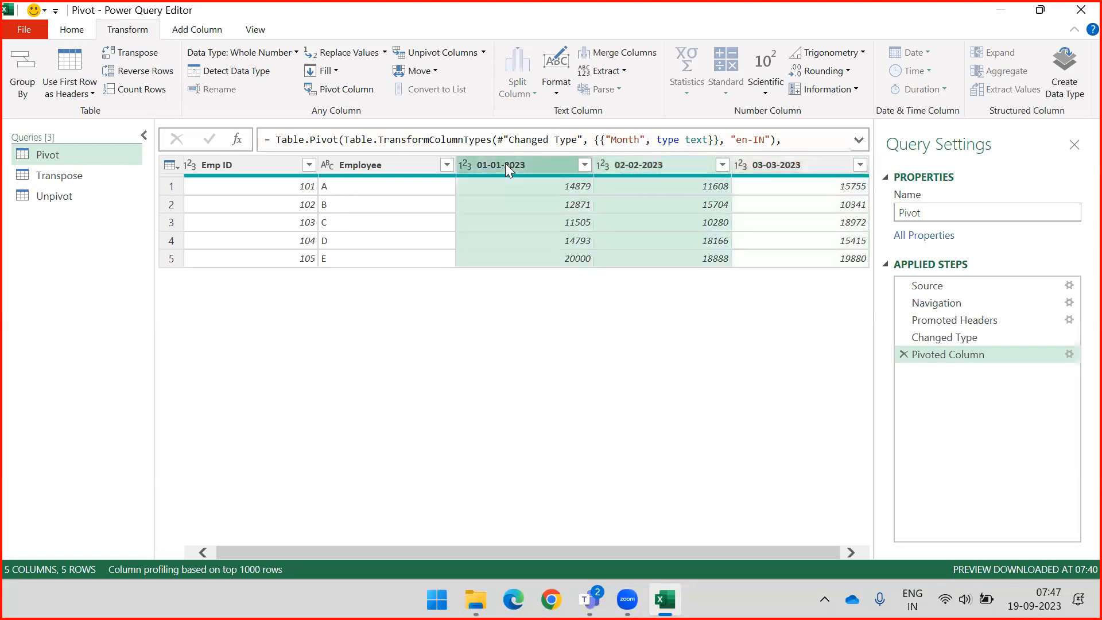
shift+click(773, 164)
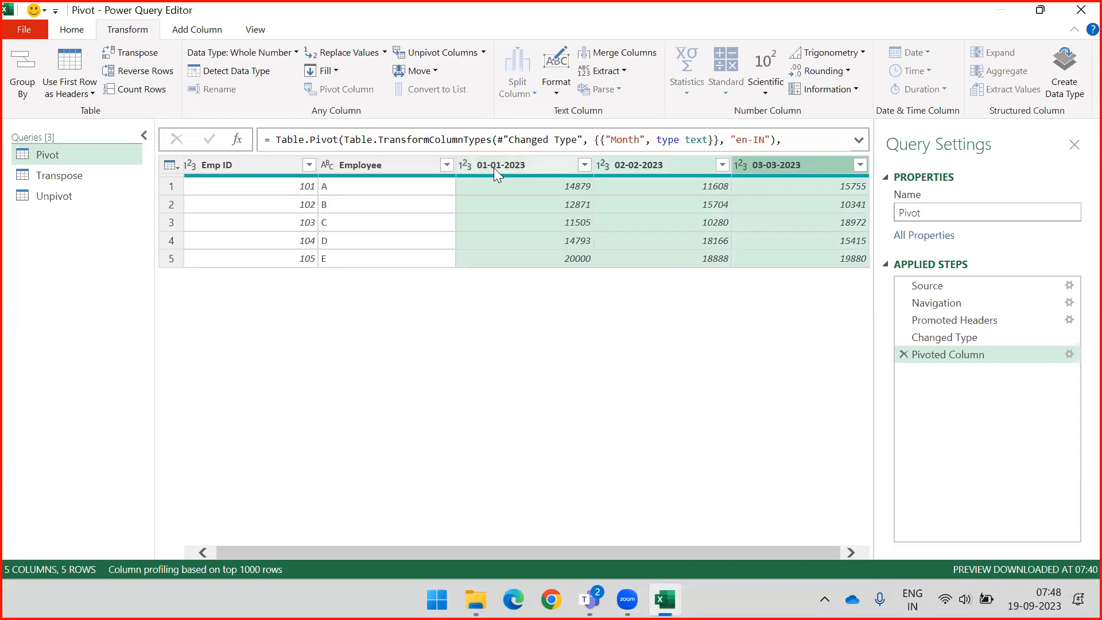
click(959, 340)
click(955, 354)
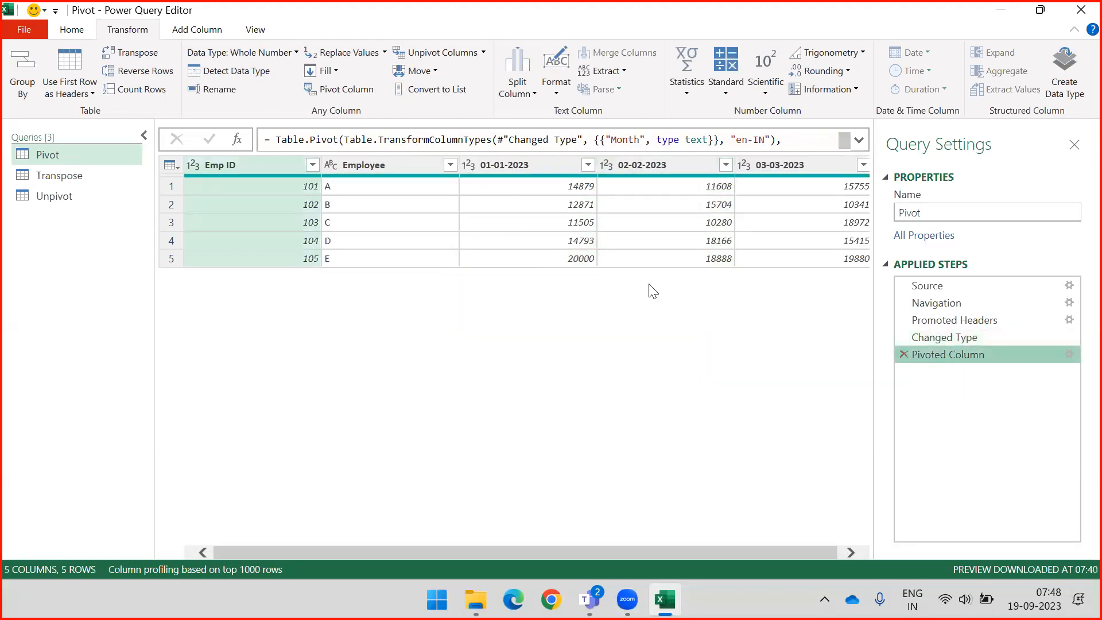
Select the 01-01-2023, 02-02-2023 and 03-03-2023 columns and look at the unpivot options for them
click(525, 163)
ctrl+click(634, 165)
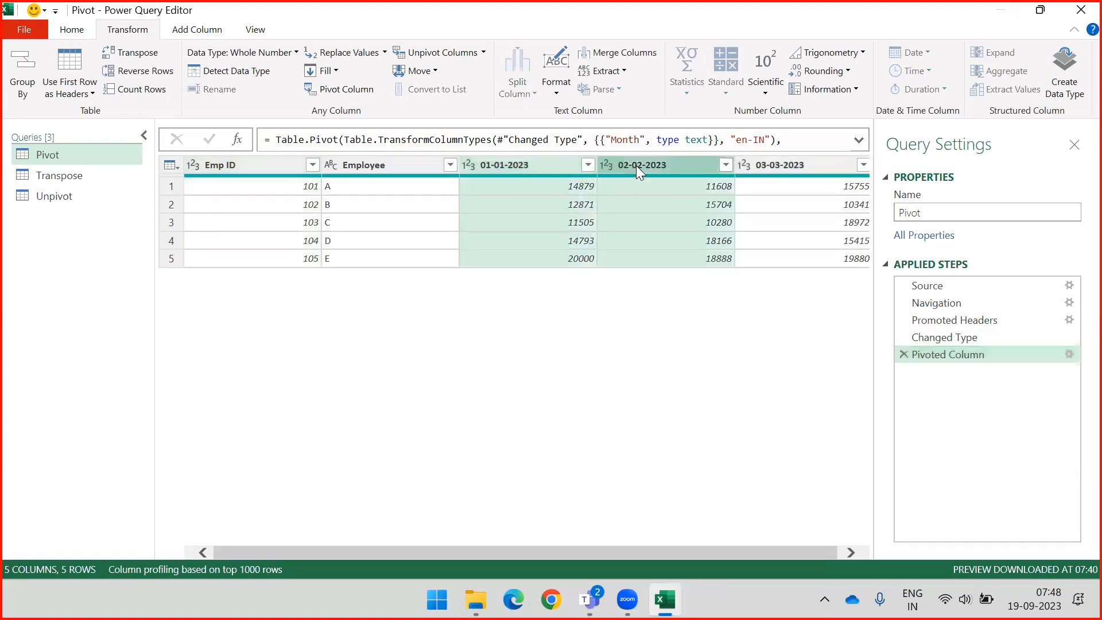
ctrl+click(761, 169)
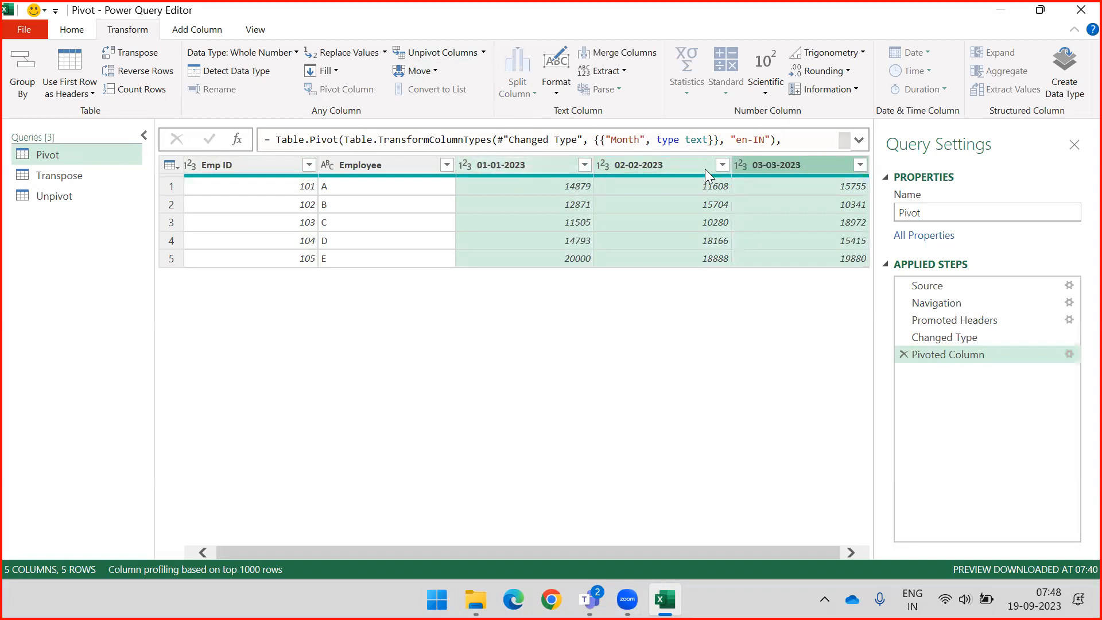
click(483, 52)
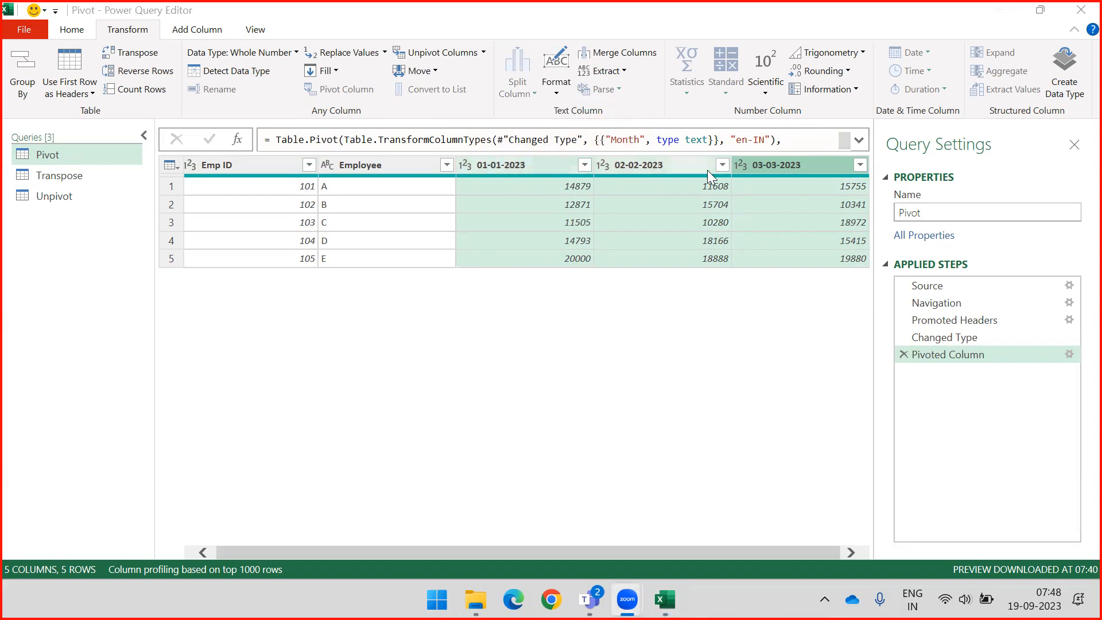
Select the Emp ID and Employee columns and apply Unpivot Other Columns to the pivoted table
click(253, 160)
ctrl+click(379, 162)
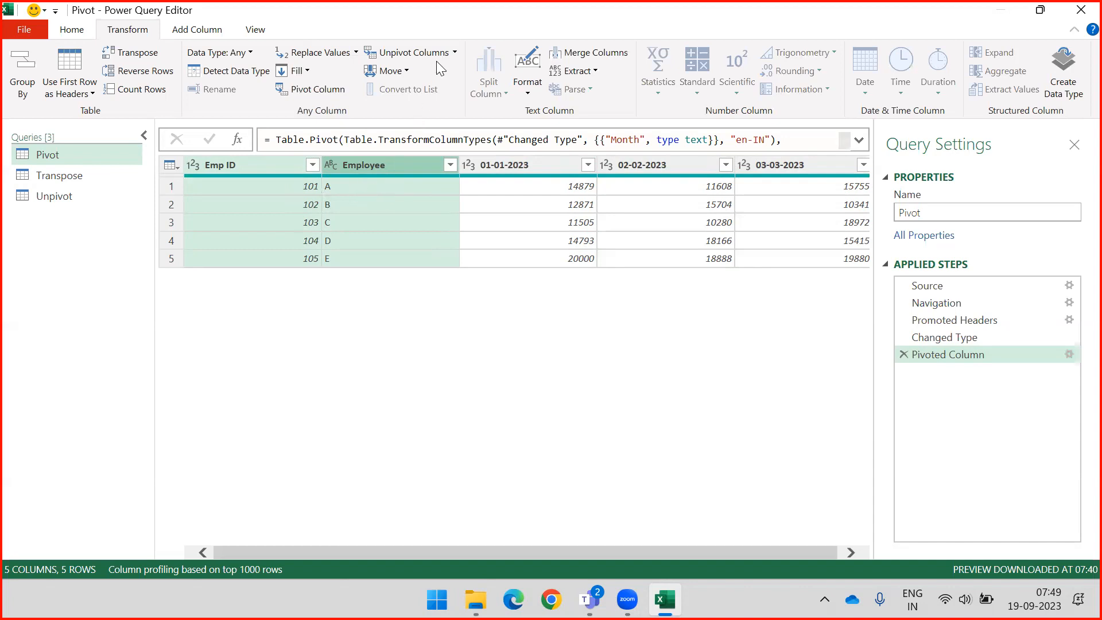
click(454, 52)
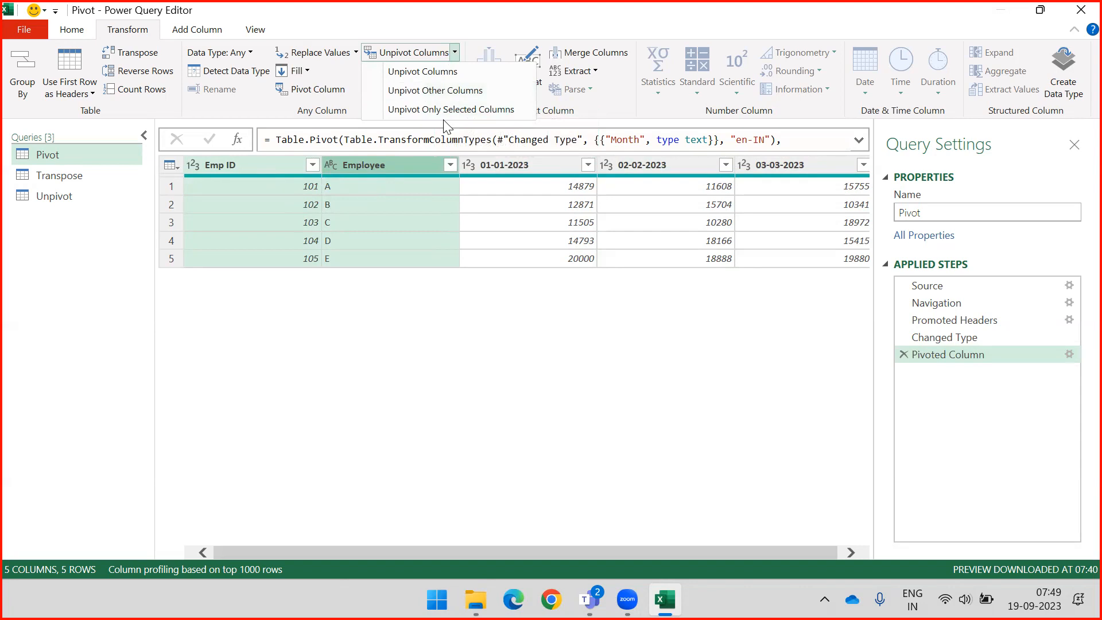
click(495, 319)
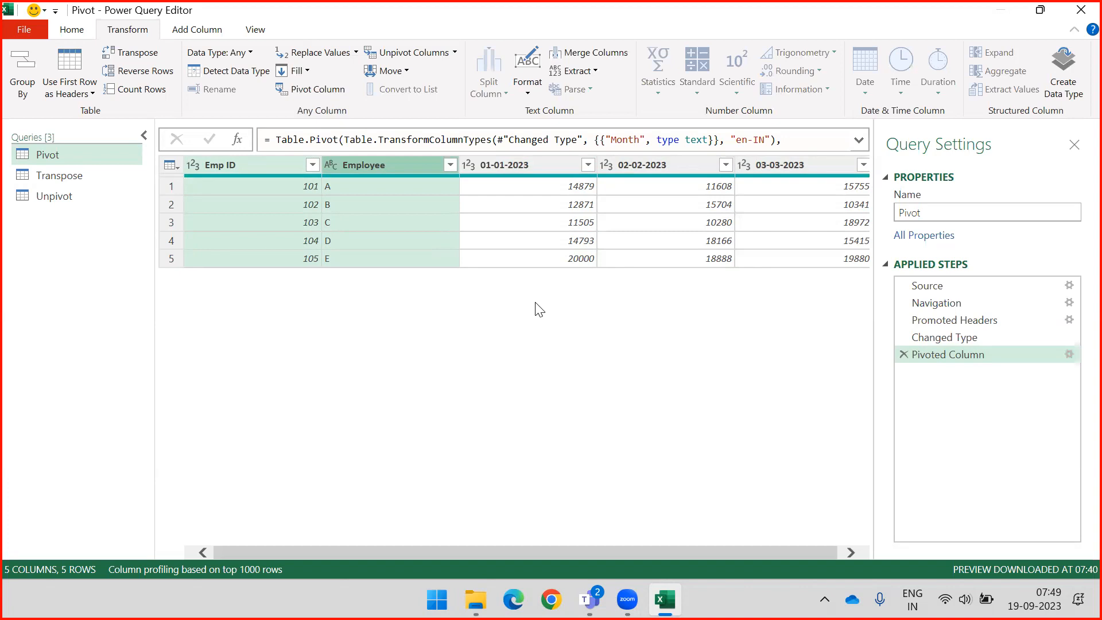
click(455, 52)
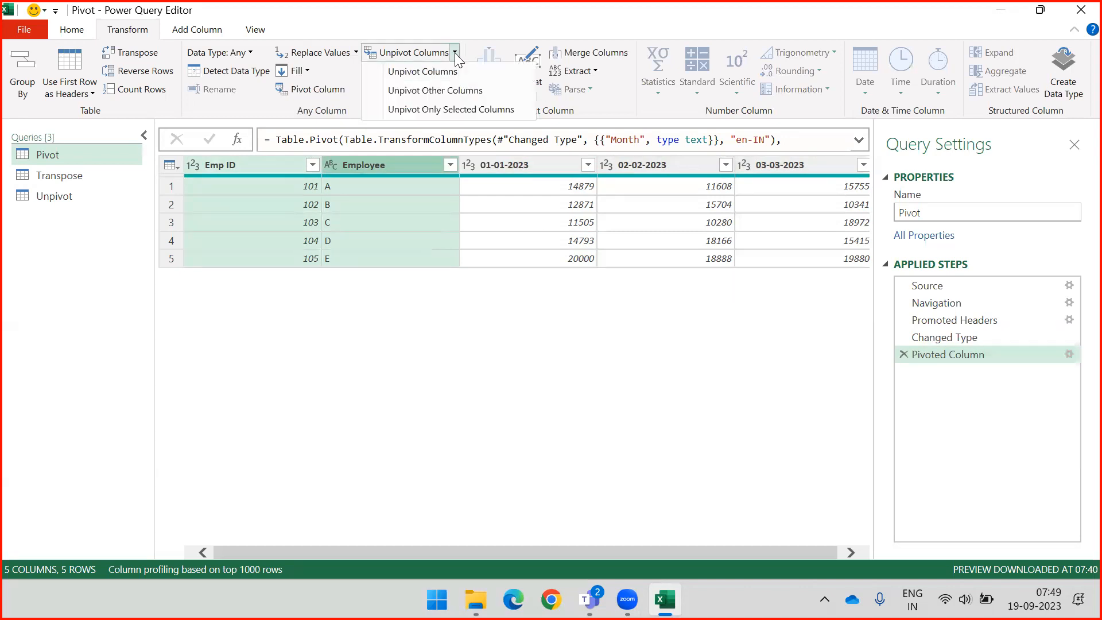
click(447, 89)
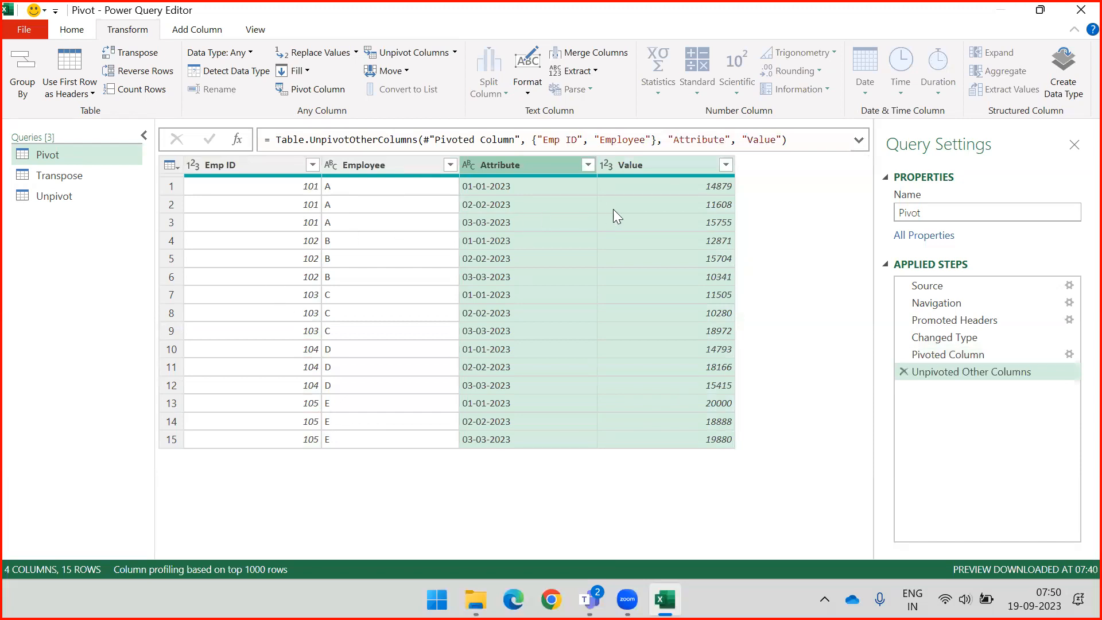
Rename the Attribute column to Month and the Value column to Income in the unpivoted table
double_click(528, 163)
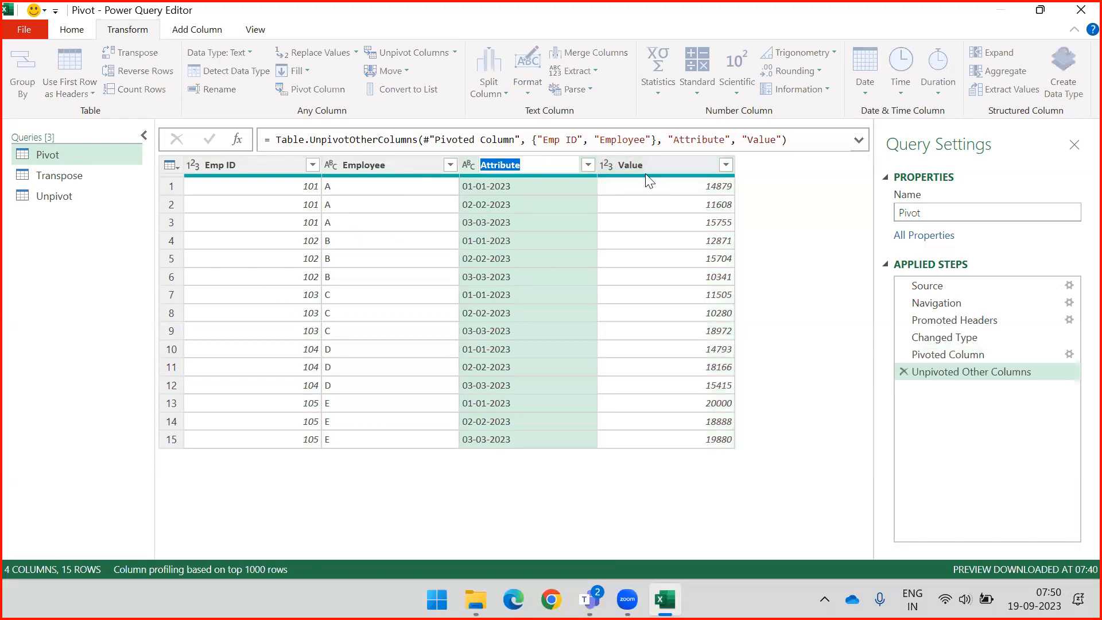
click(792, 179)
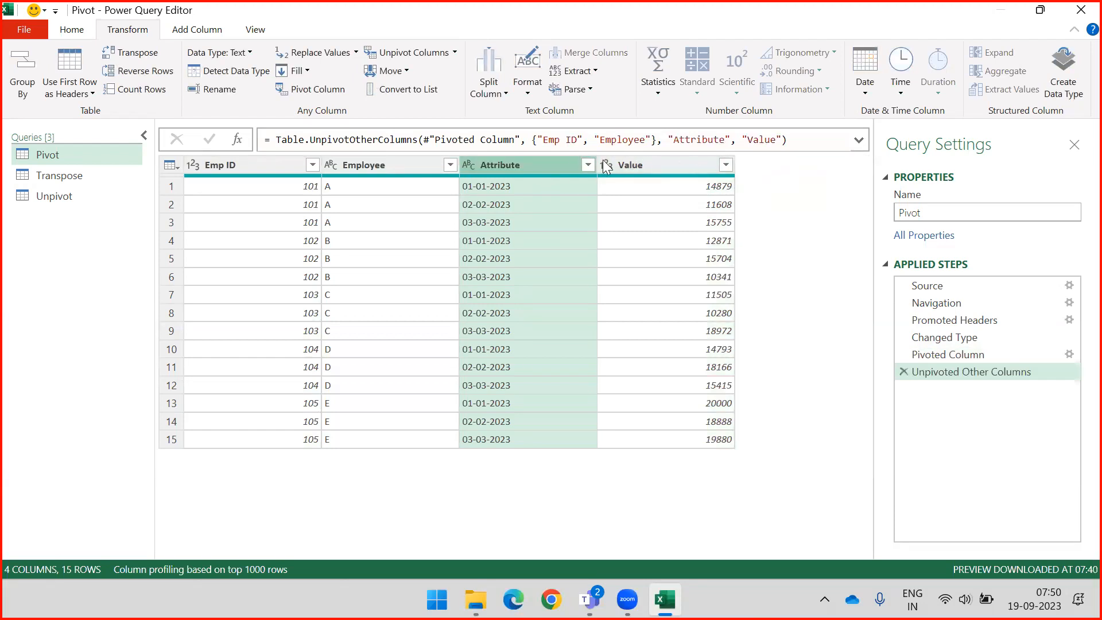
double_click(532, 165)
text(Month)
key(Return)
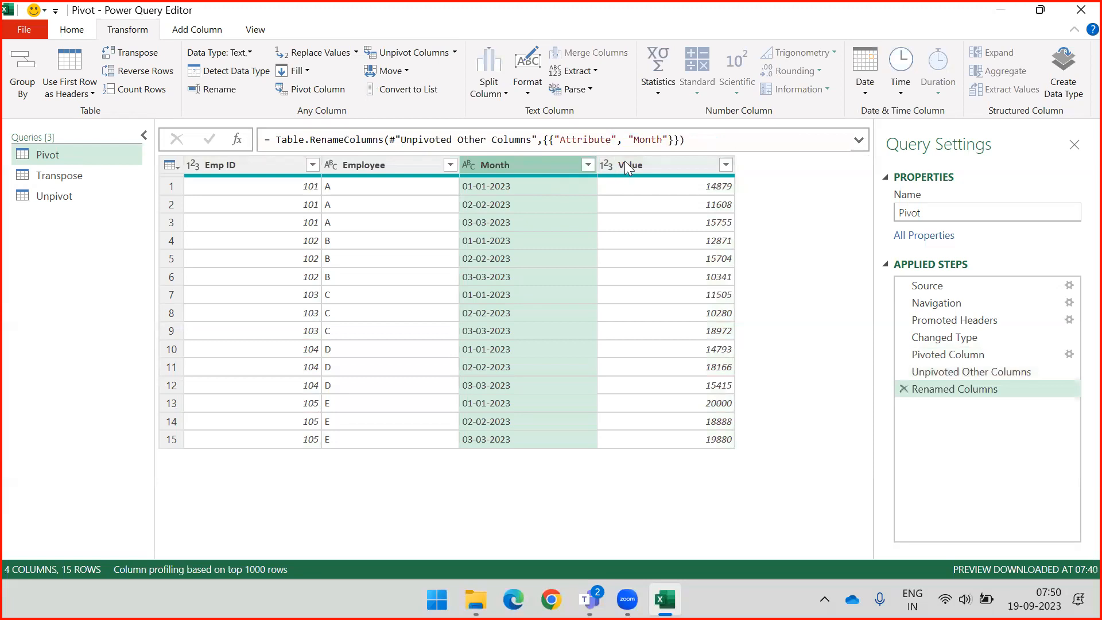
double_click(625, 163)
text(Income)
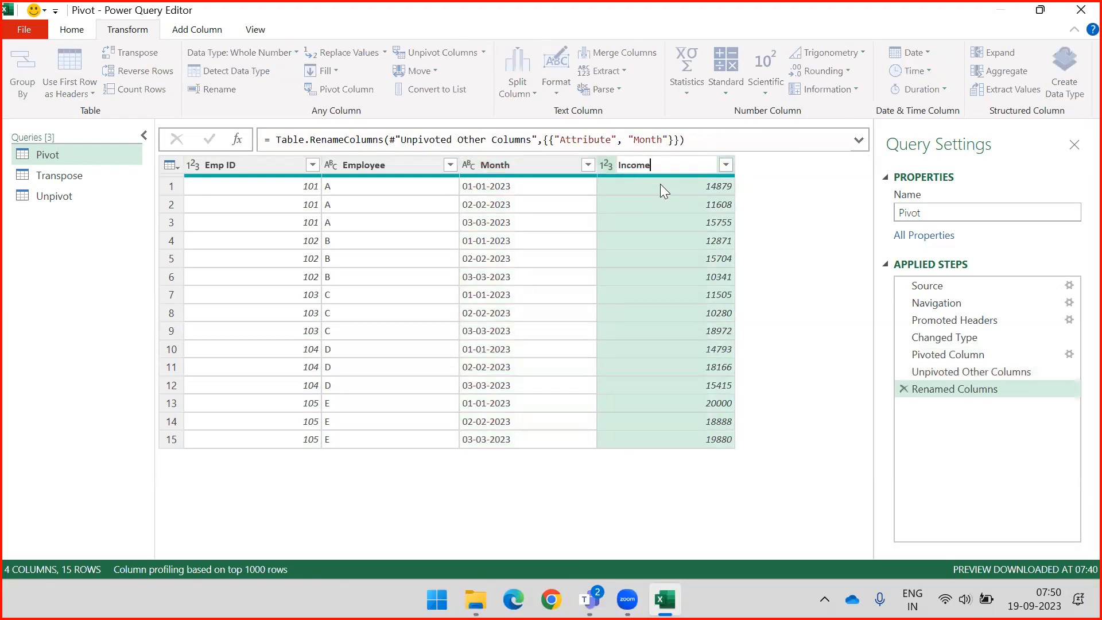
key(Return)
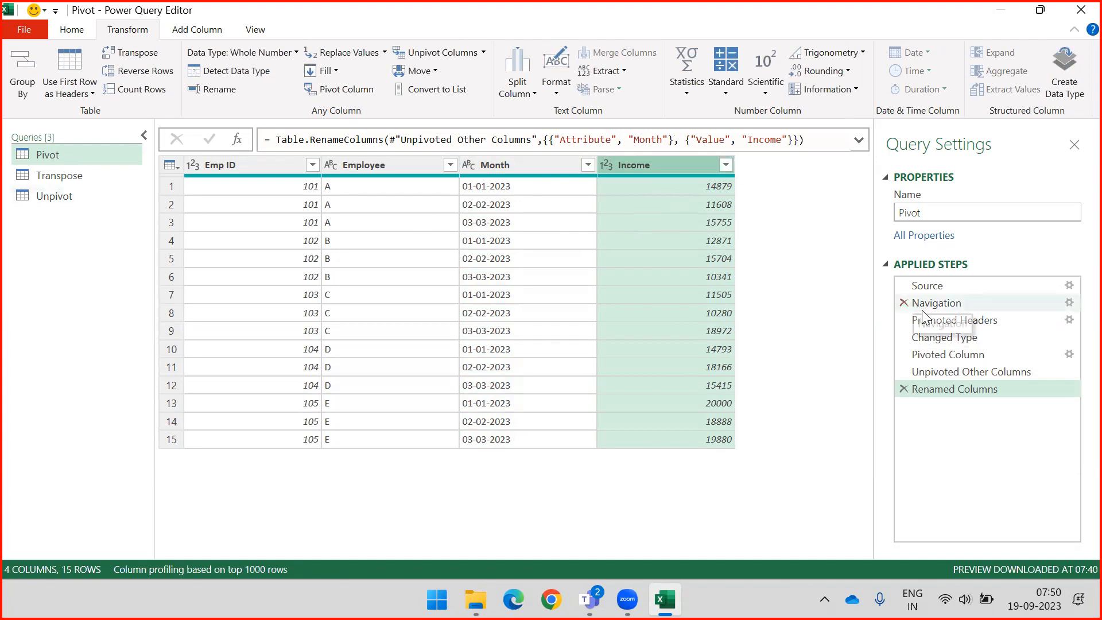
Compare the table at the Changed Type and Renamed Columns applied steps, and look at the data type options for the Income column
click(945, 337)
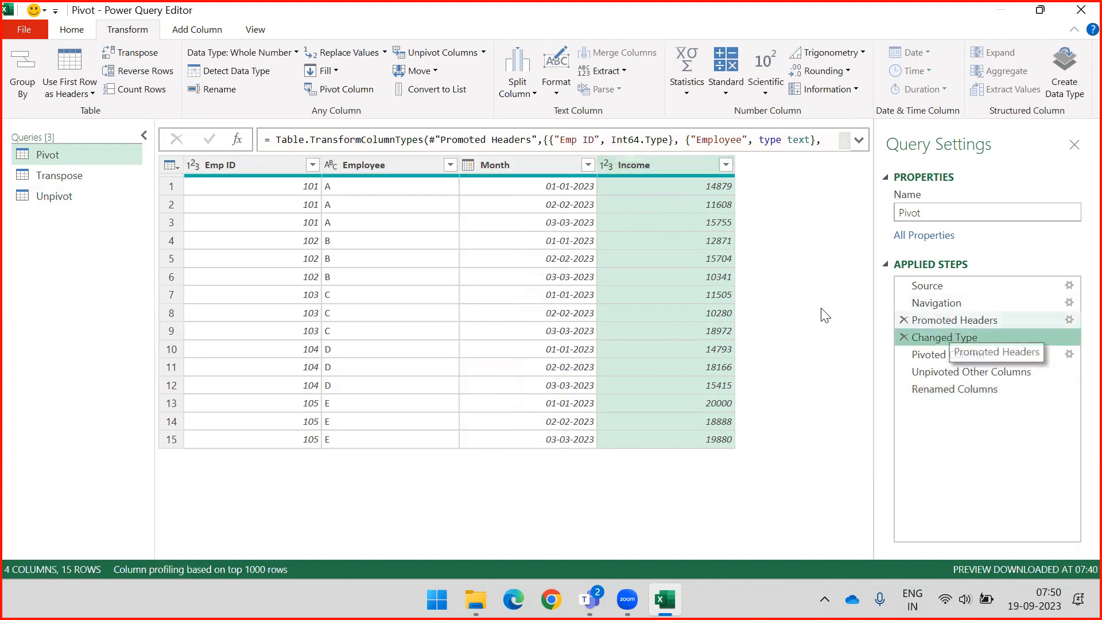
click(965, 388)
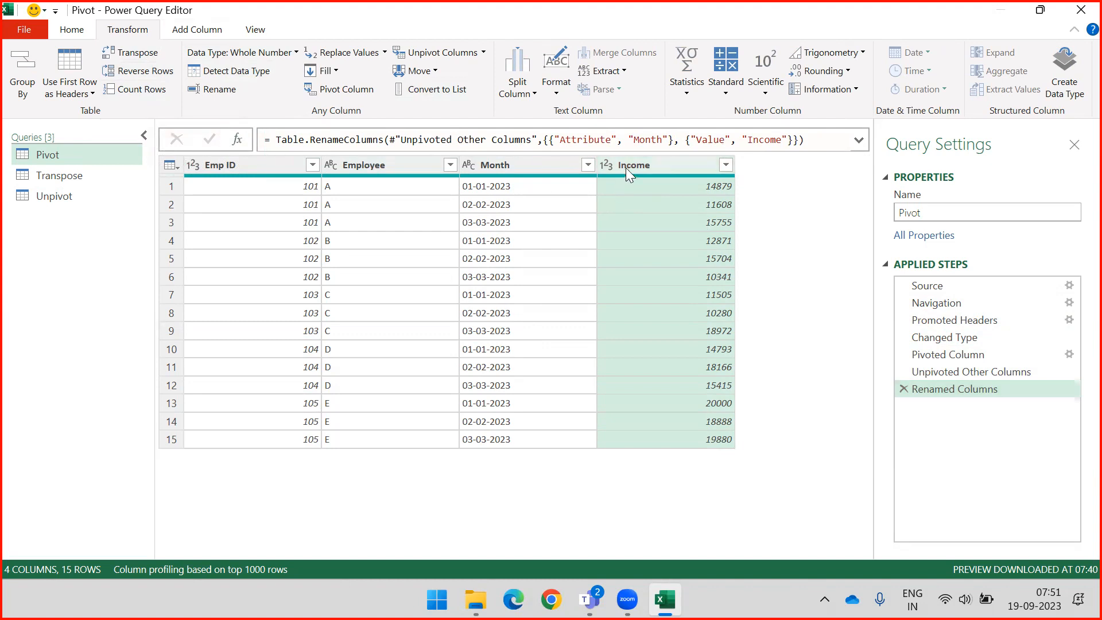
click(84, 33)
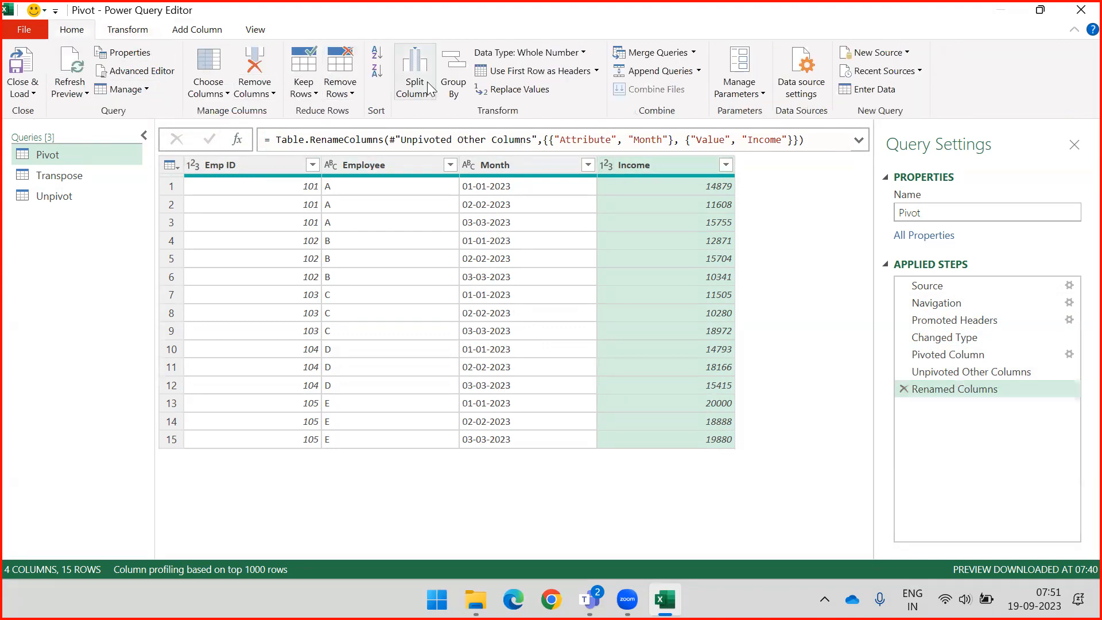
click(582, 52)
click(126, 31)
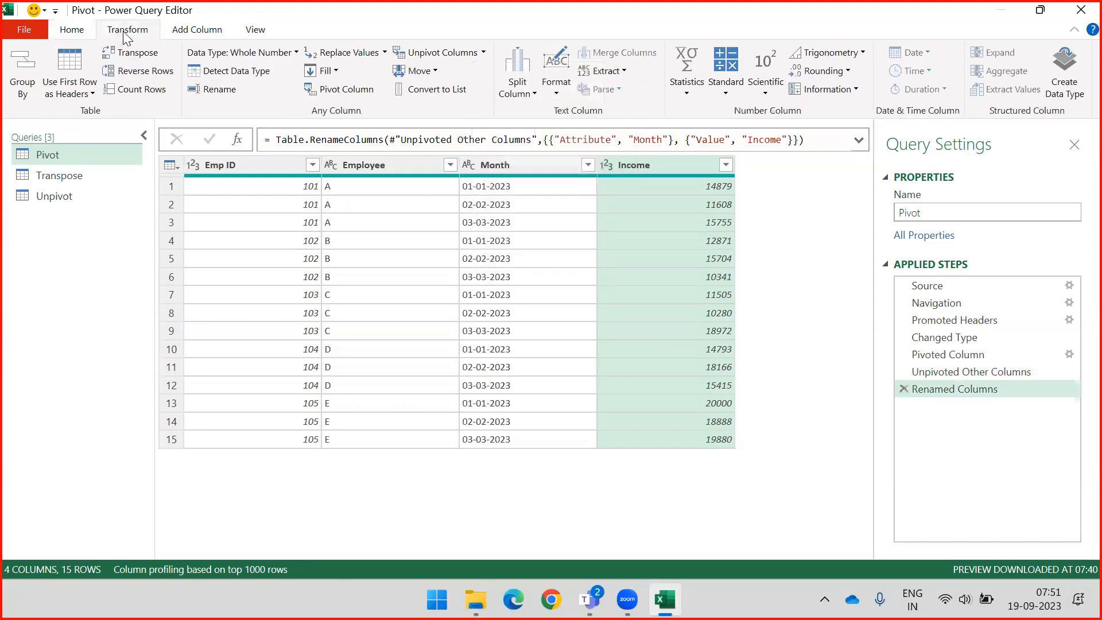
click(294, 52)
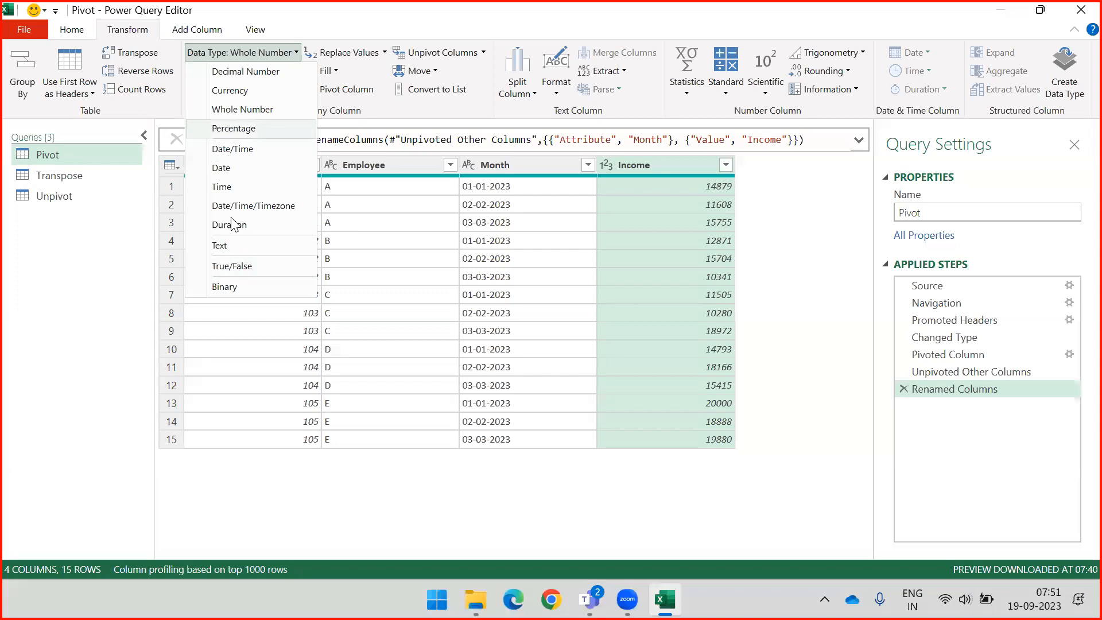
click(783, 220)
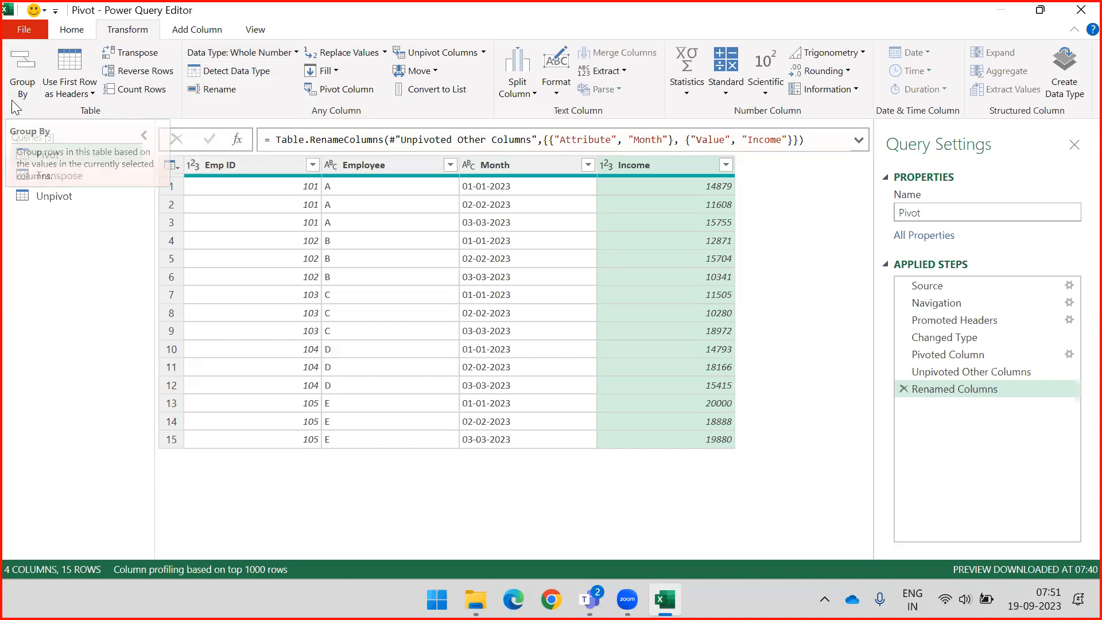
Open the Unpivot query and promote its first row to column headers
click(59, 195)
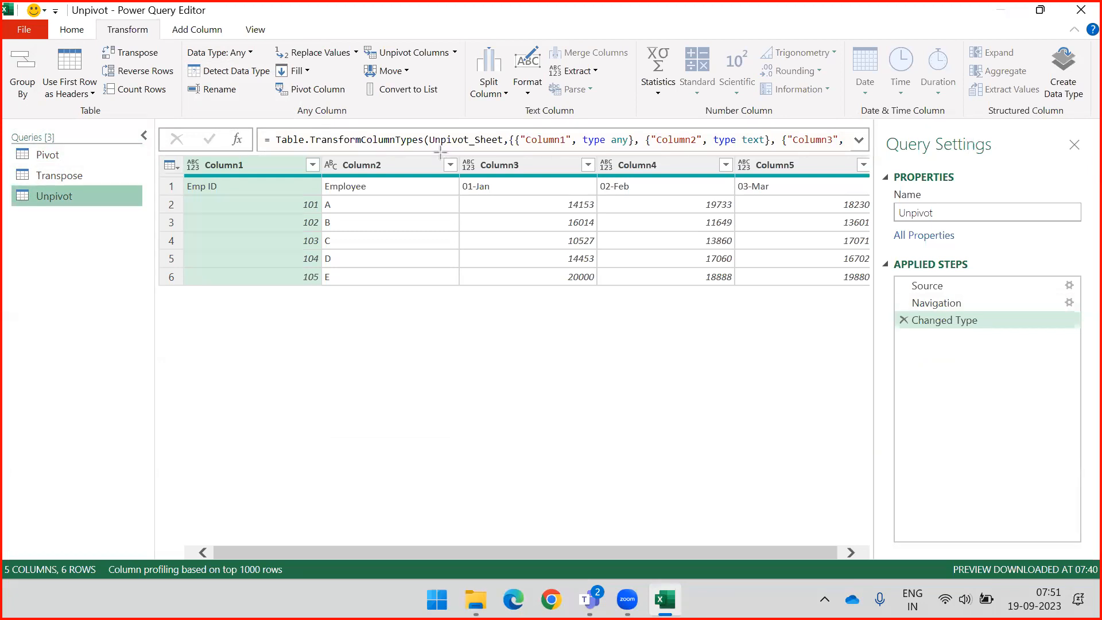
drag(134, 212, 175, 191)
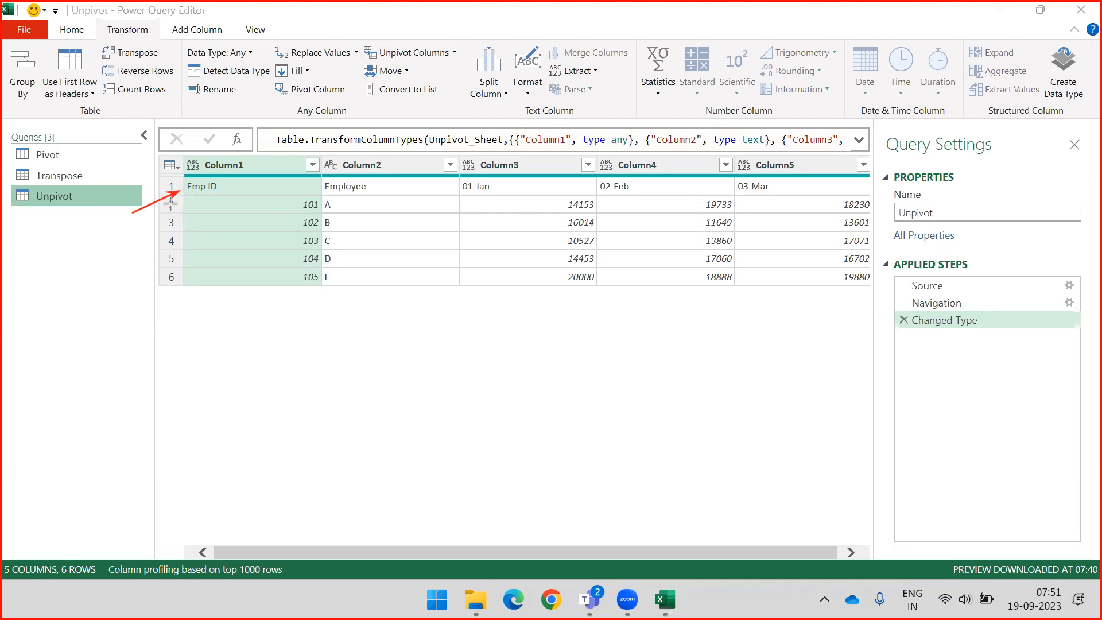
key(e)
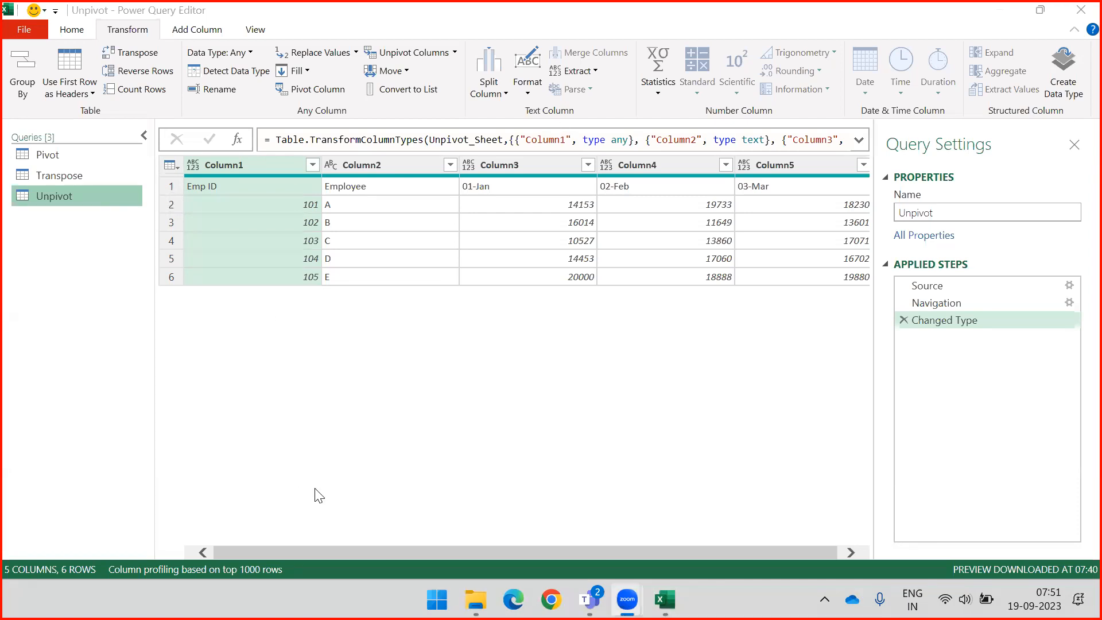
drag(262, 551, 97, 547)
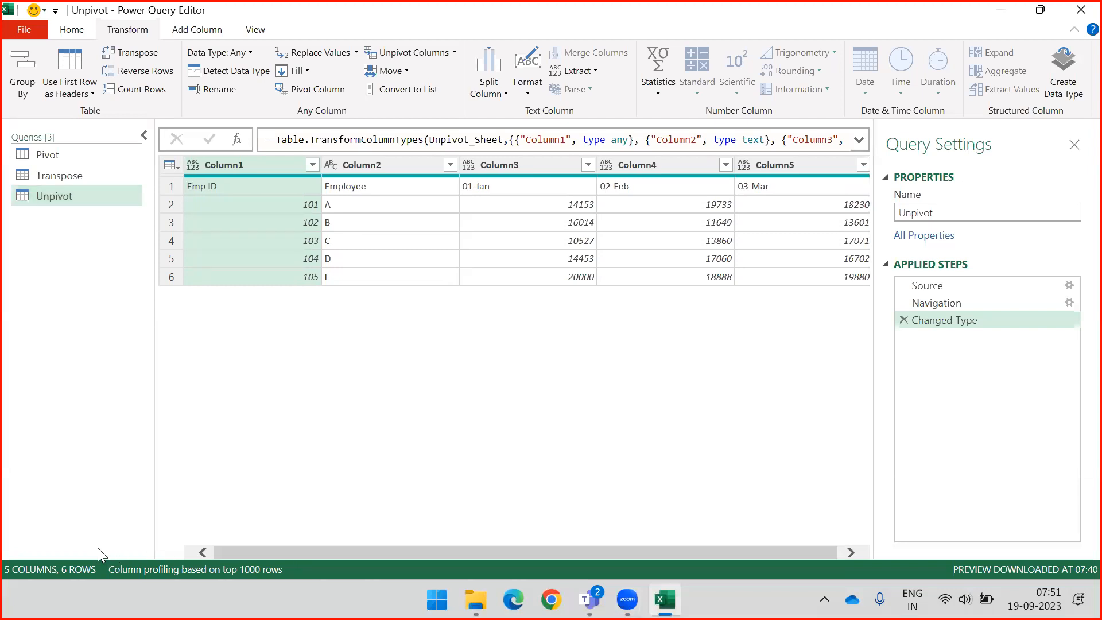
click(76, 89)
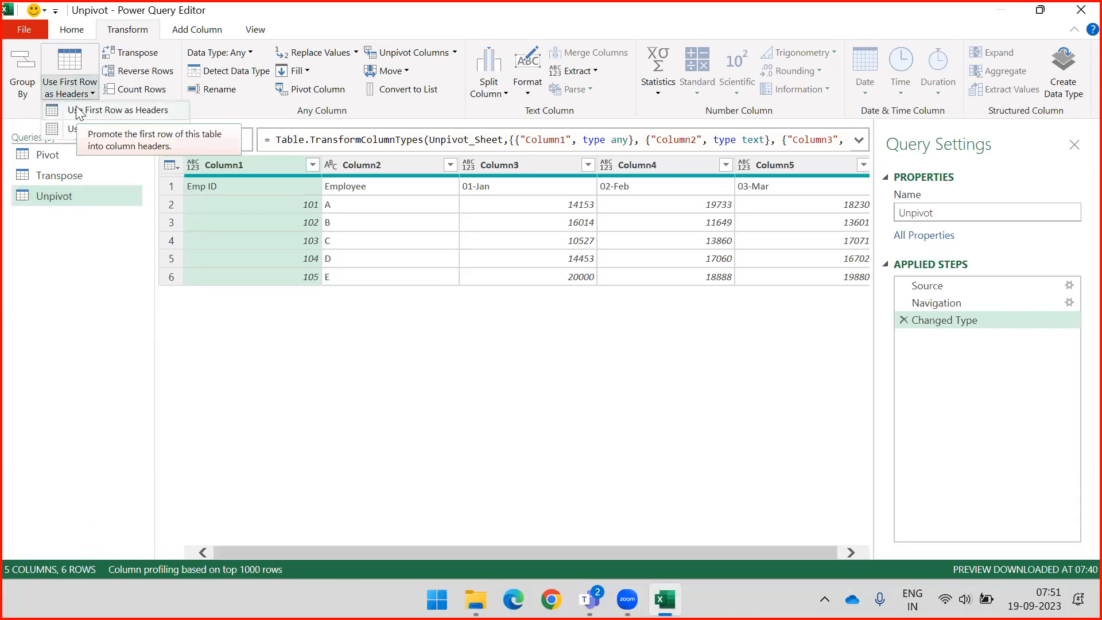
click(78, 110)
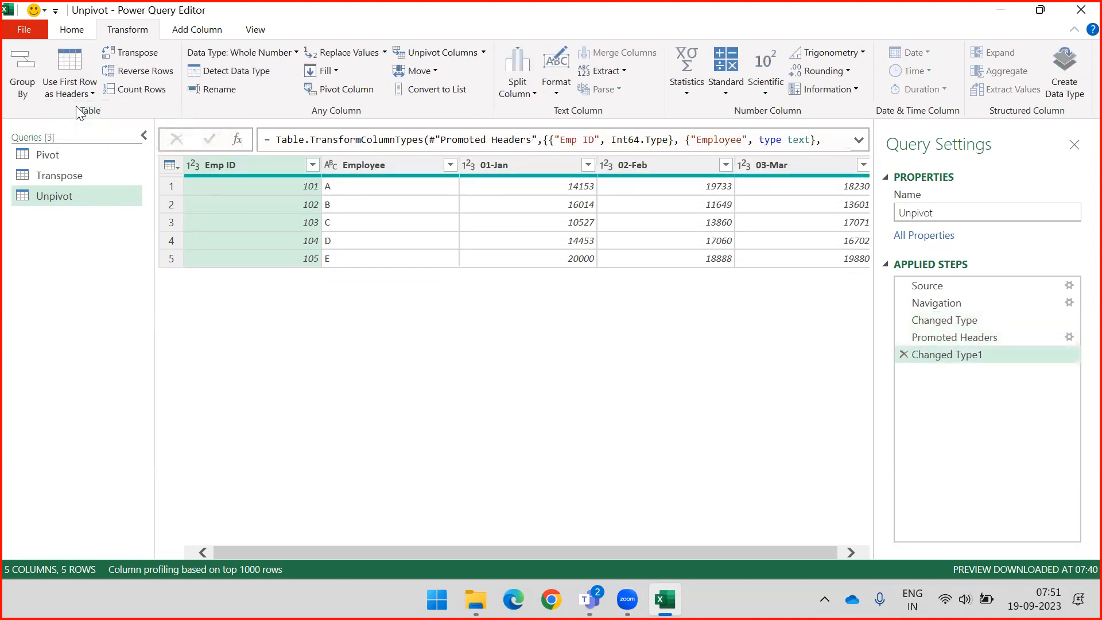
click(74, 93)
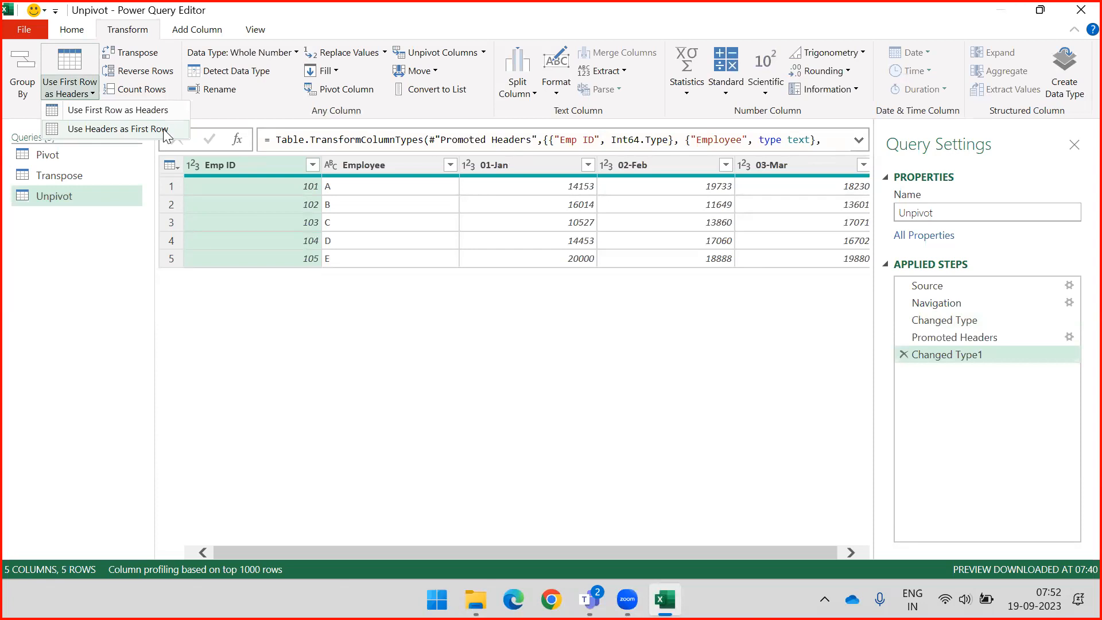
click(297, 374)
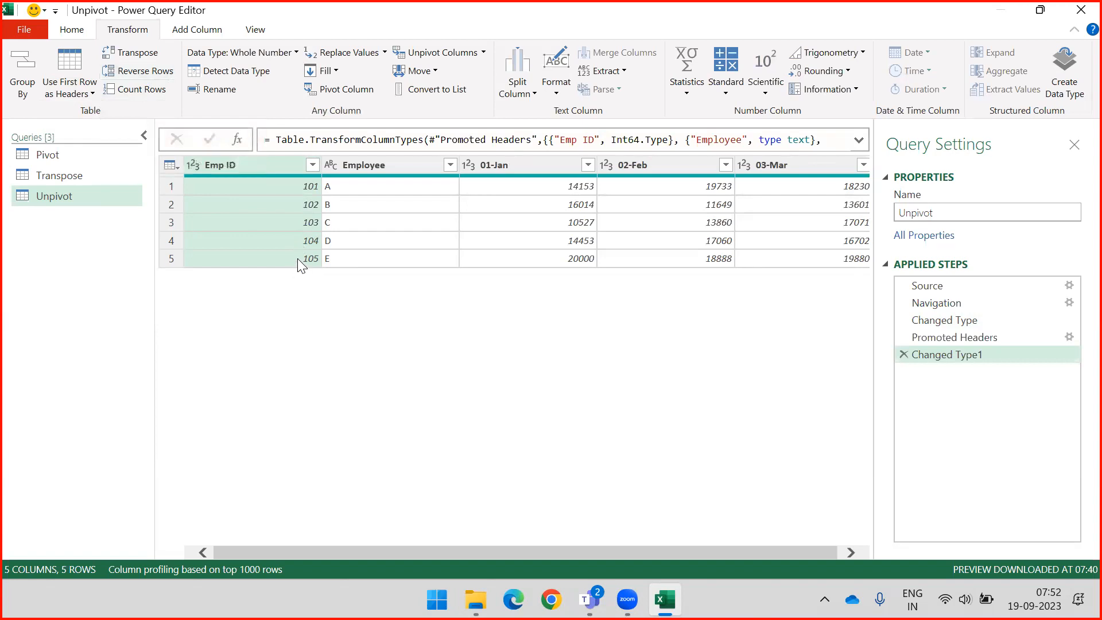
Reverse the row order of the Unpivot table twice and remove both reversed-rows applied steps
click(126, 74)
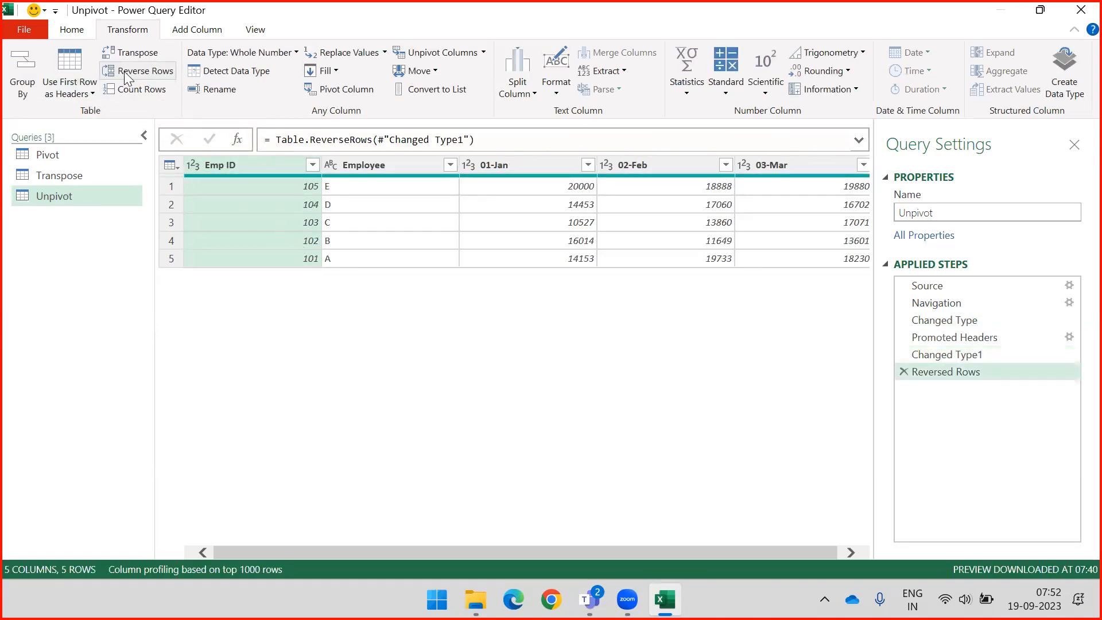
click(127, 72)
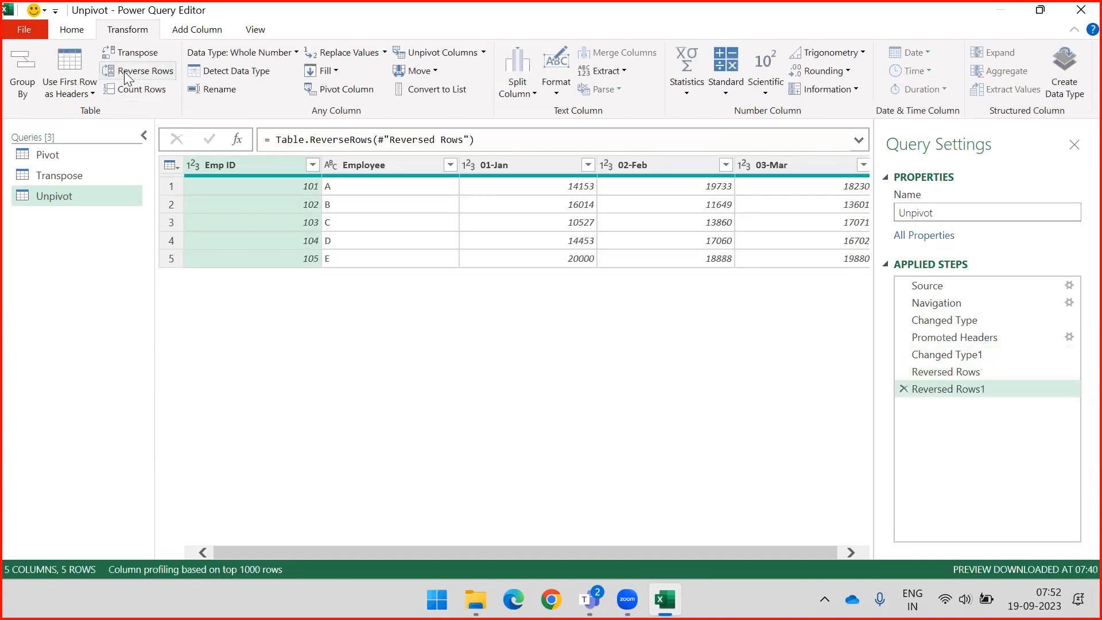
click(903, 389)
click(903, 371)
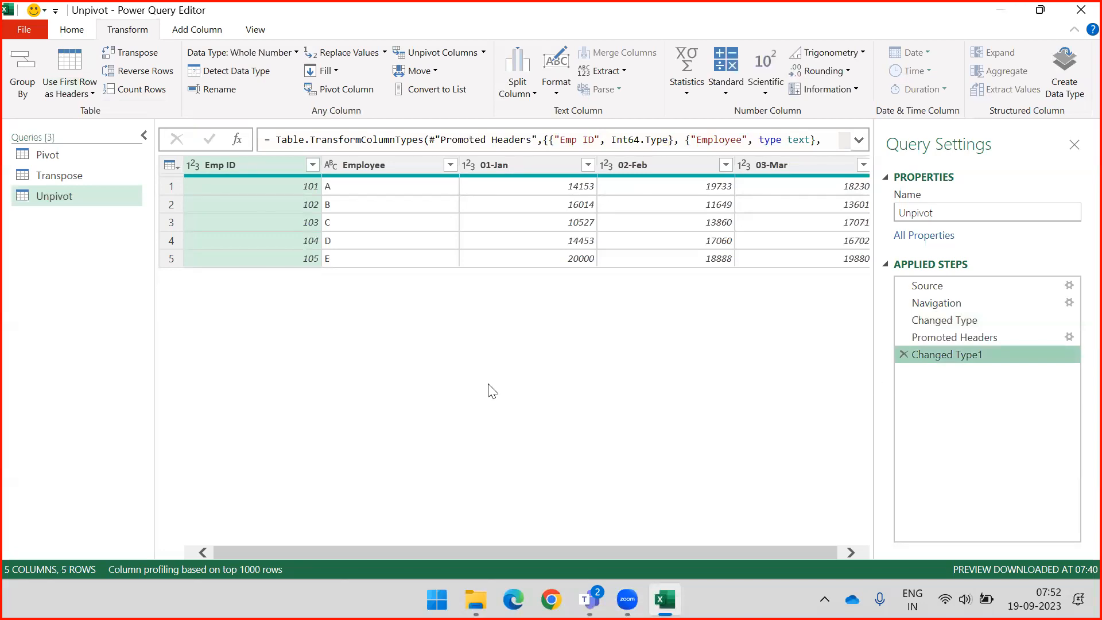
Count the rows of the Unpivot table and remove the Counted Rows applied step
click(146, 95)
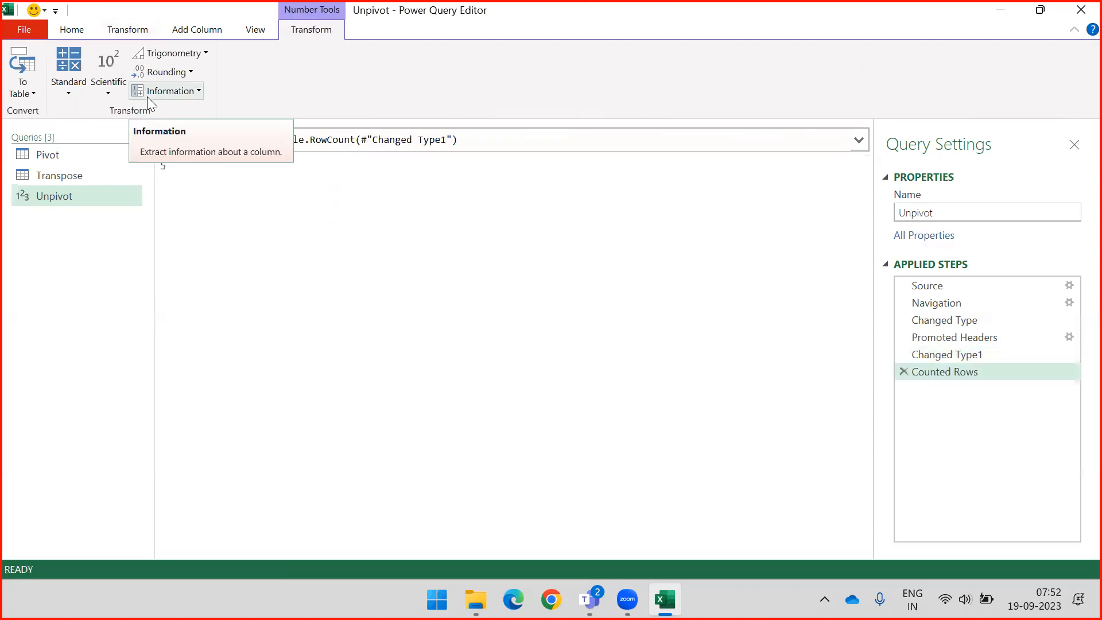
double_click(164, 167)
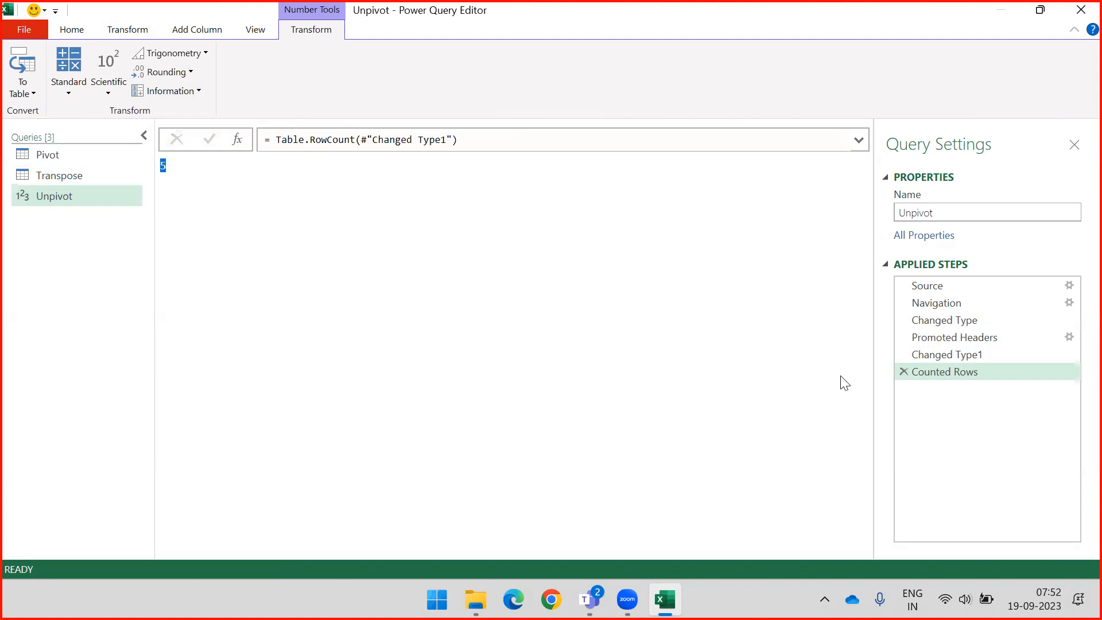
click(904, 372)
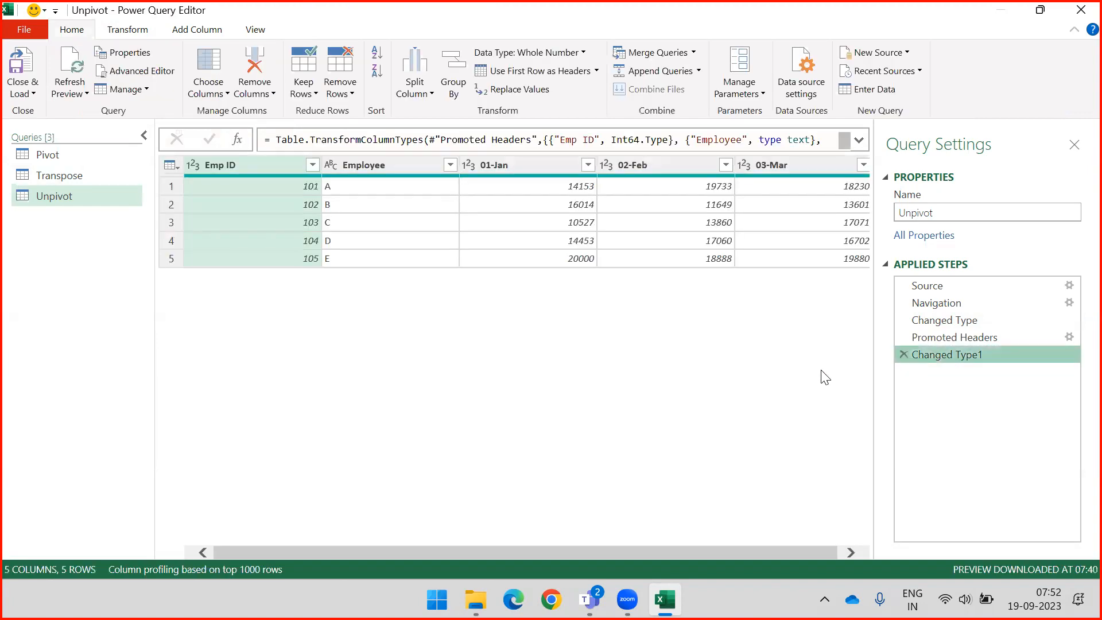
Open the Emp ID and Employee column names for renaming and cancel the edits
click(133, 34)
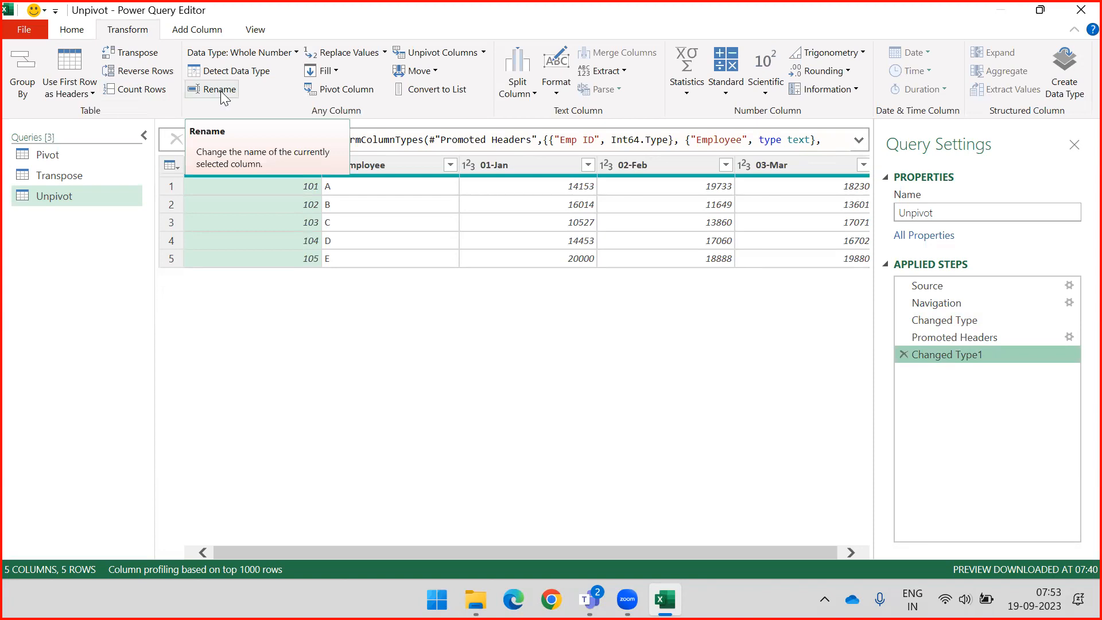
click(362, 165)
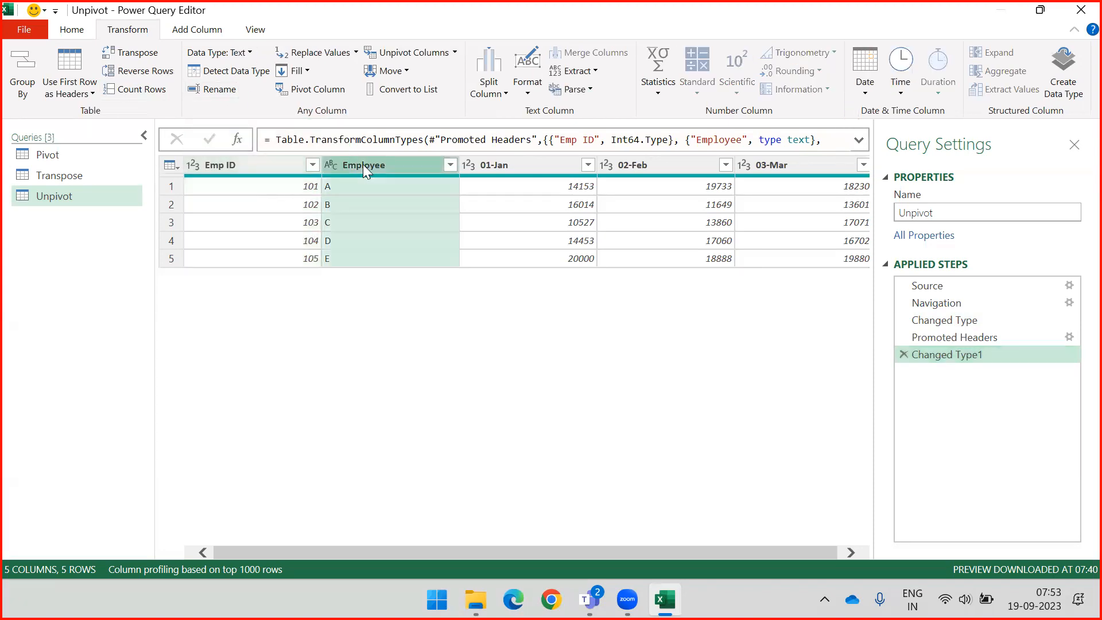
double_click(246, 163)
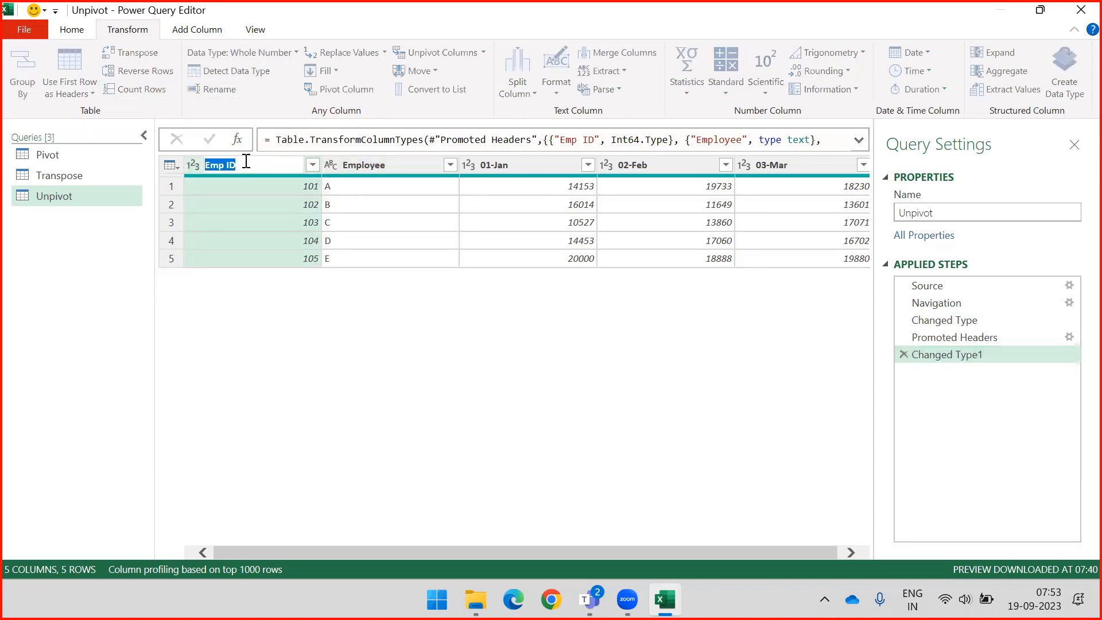
click(349, 166)
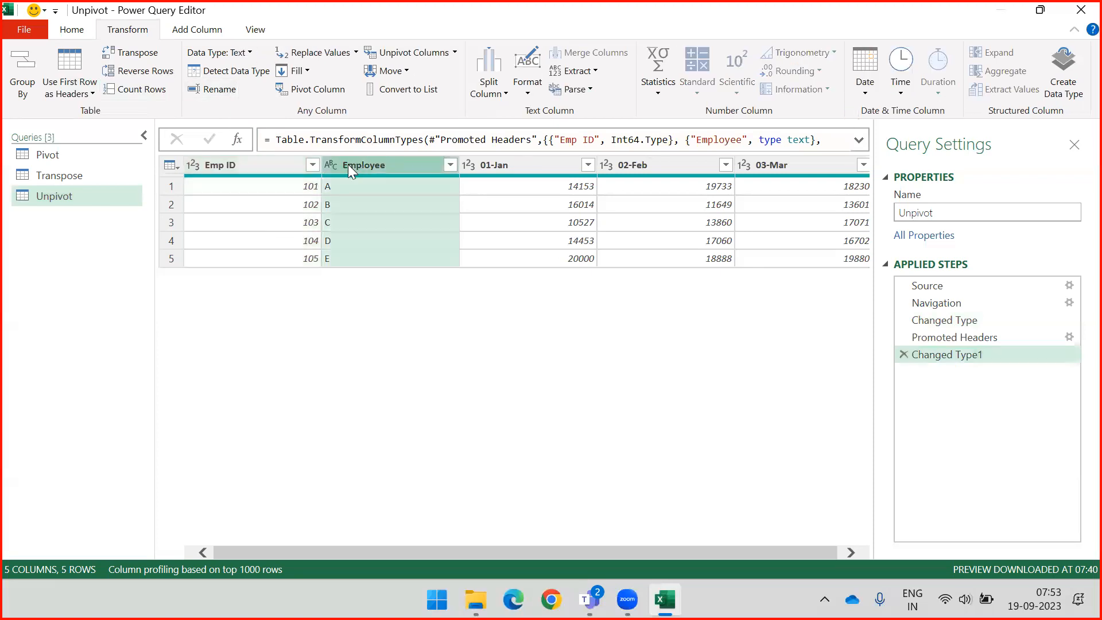
click(209, 90)
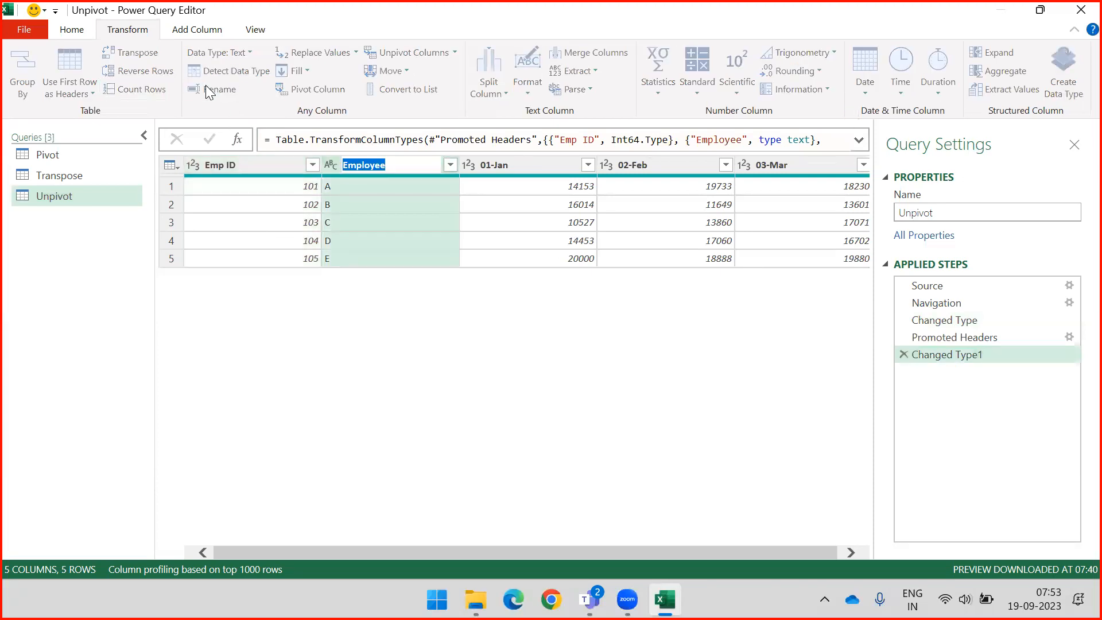
key(Escape)
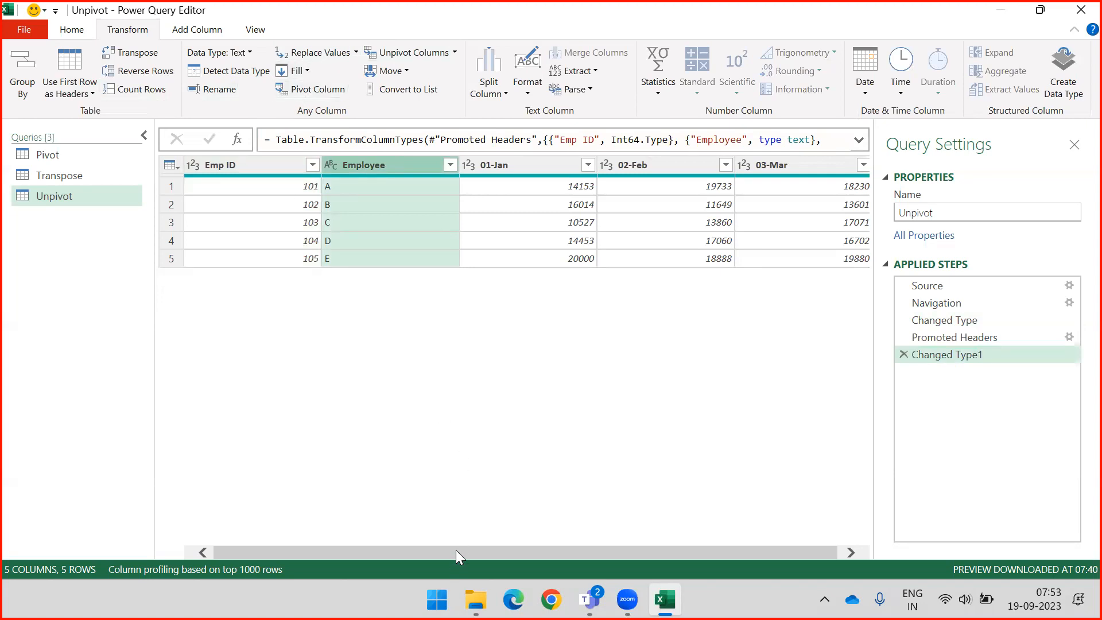
Select the 01-Jan column and look at the Fill Down and Fill Up options for it
drag(455, 549, 508, 551)
click(548, 166)
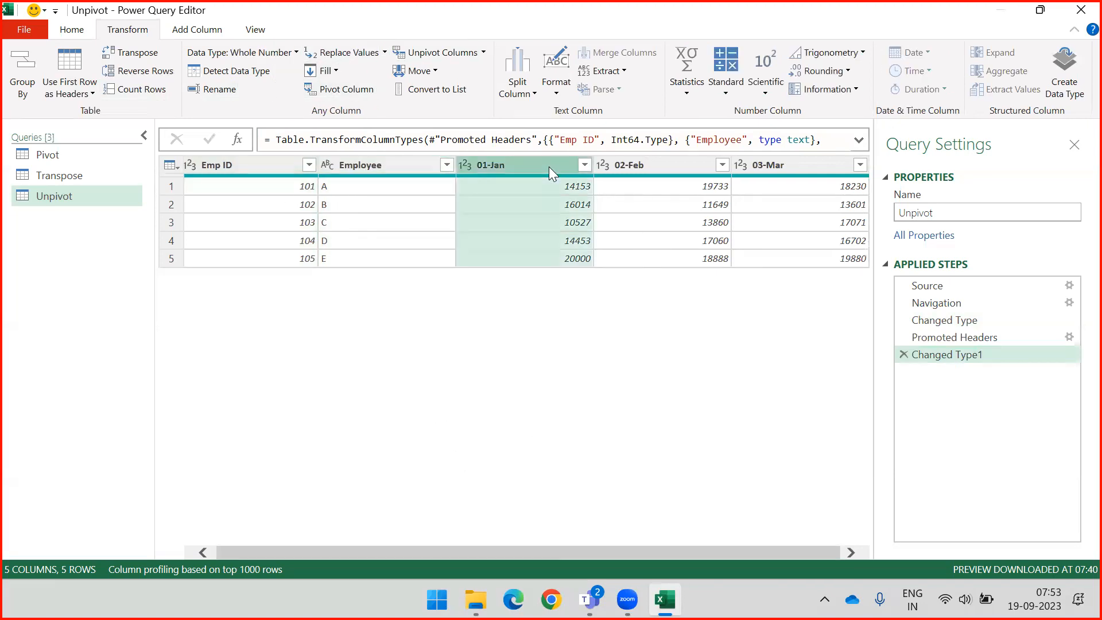
click(336, 72)
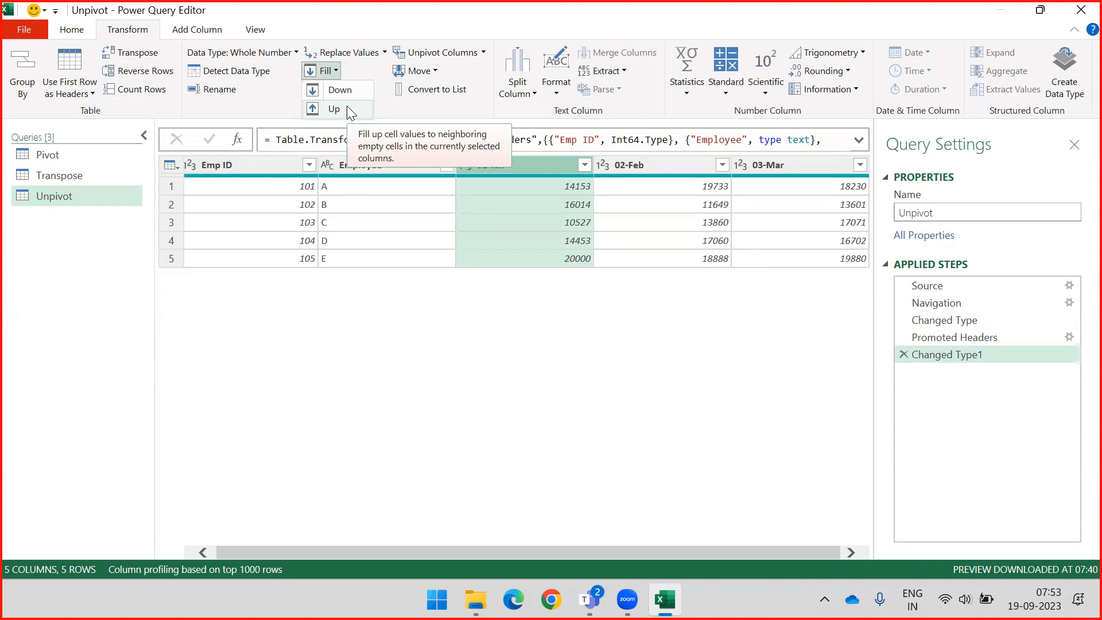
click(387, 105)
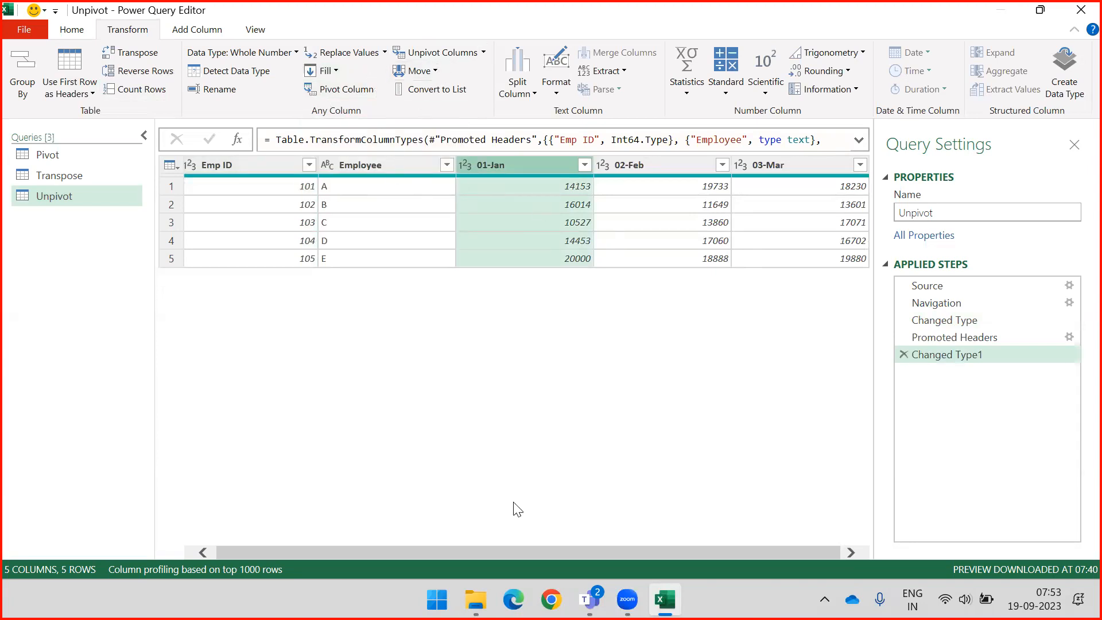
drag(534, 548, 356, 554)
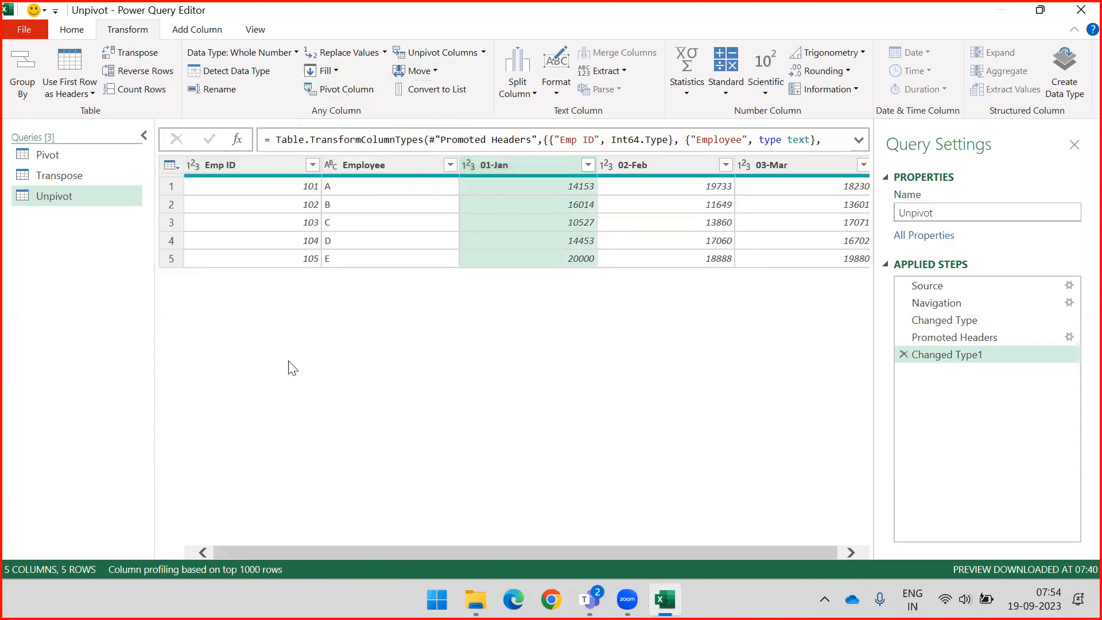
Move the 01-Jan column one place left, then to the beginning of the Unpivot table
click(437, 71)
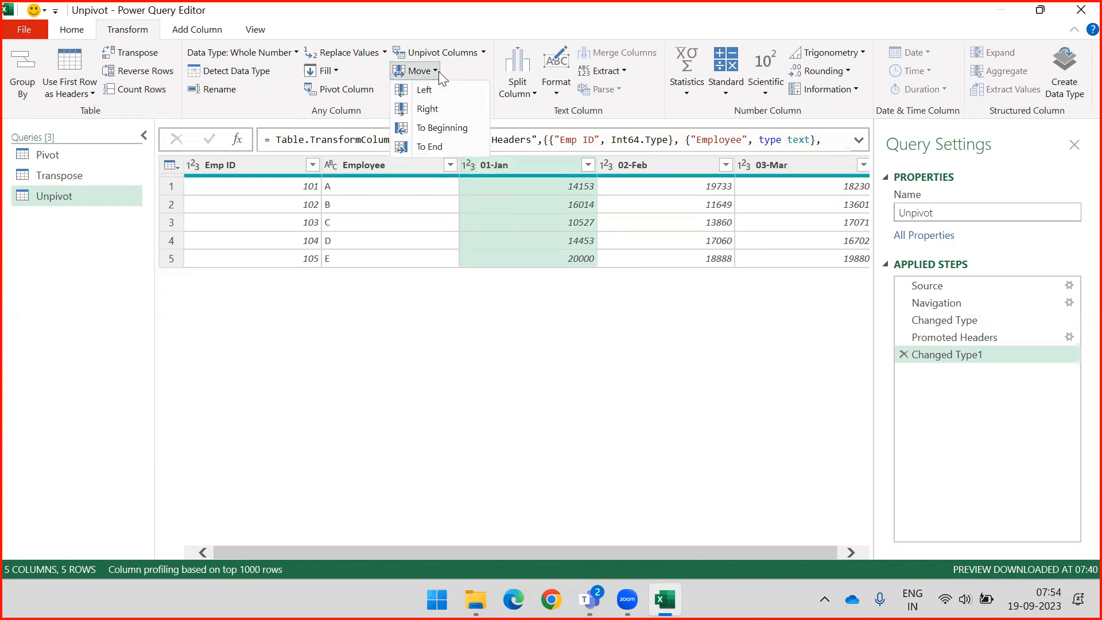
click(427, 95)
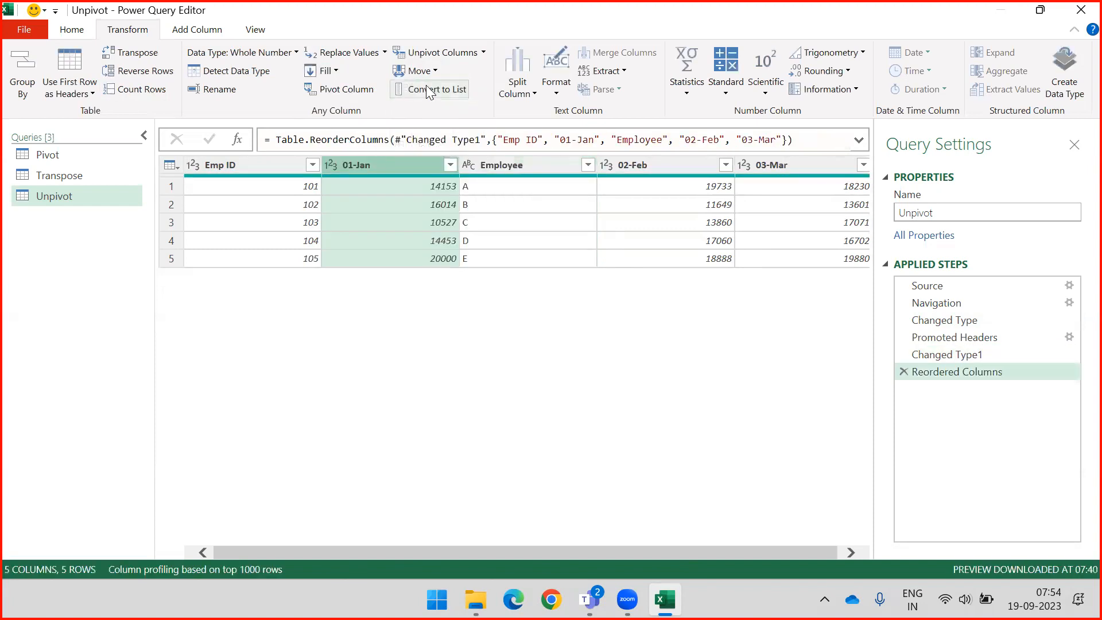
click(427, 72)
click(428, 128)
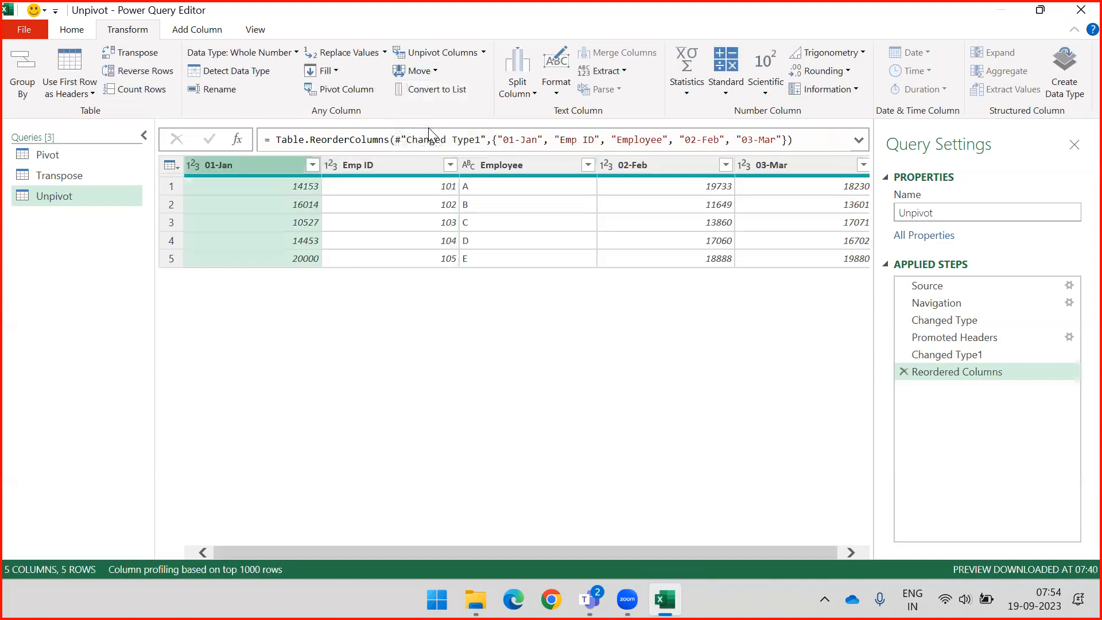
Move the Employee column to the end of the Unpivot table
click(540, 164)
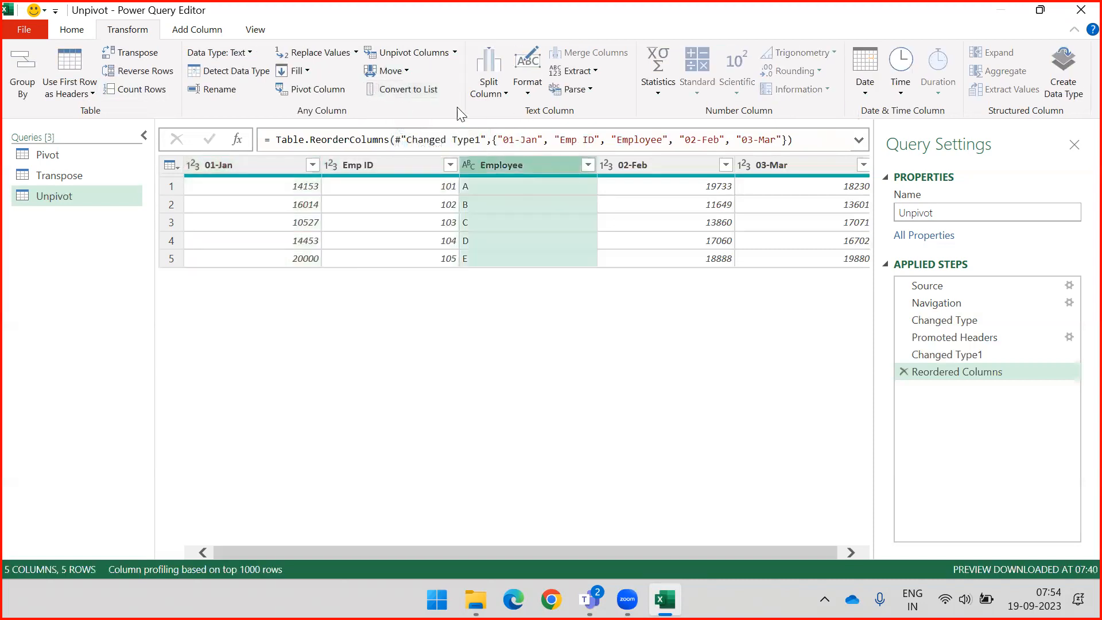
click(406, 70)
click(407, 146)
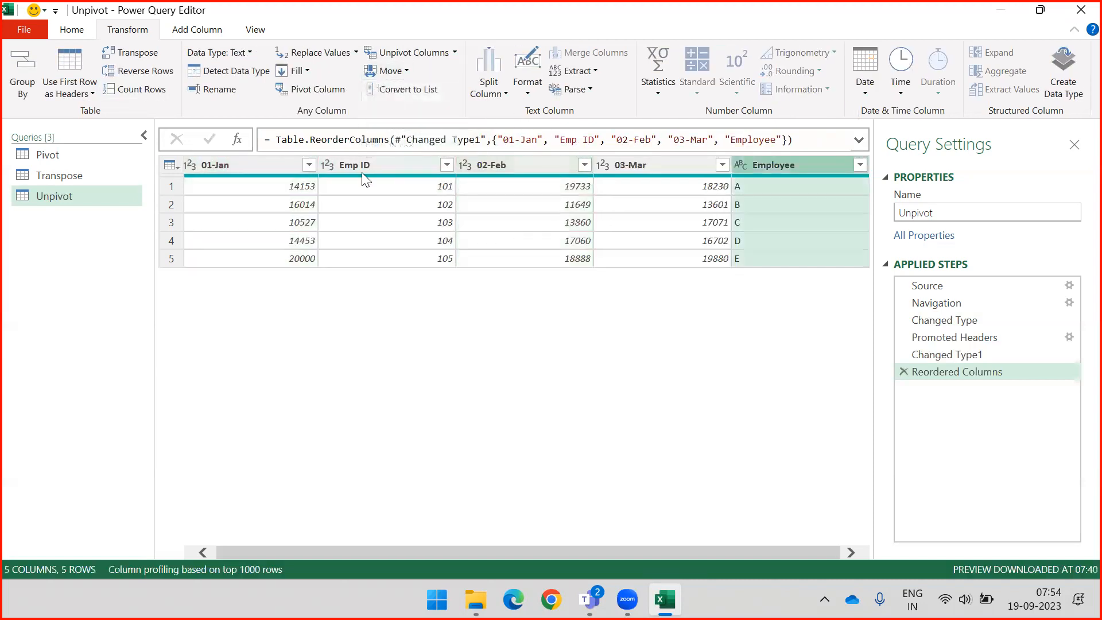
drag(588, 554, 331, 550)
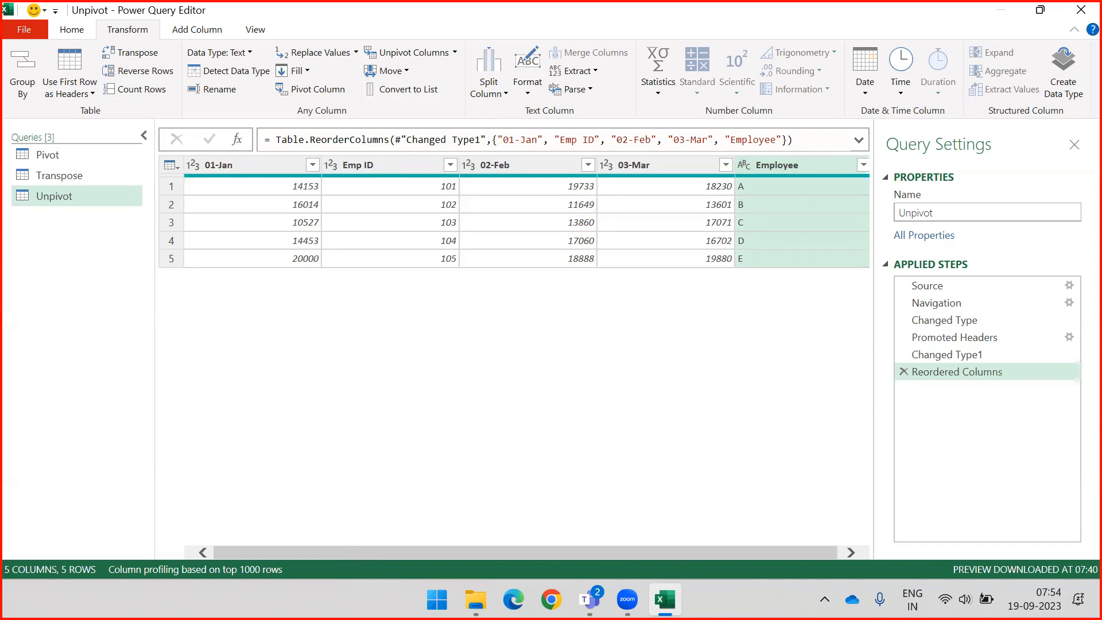
drag(837, 449, 928, 379)
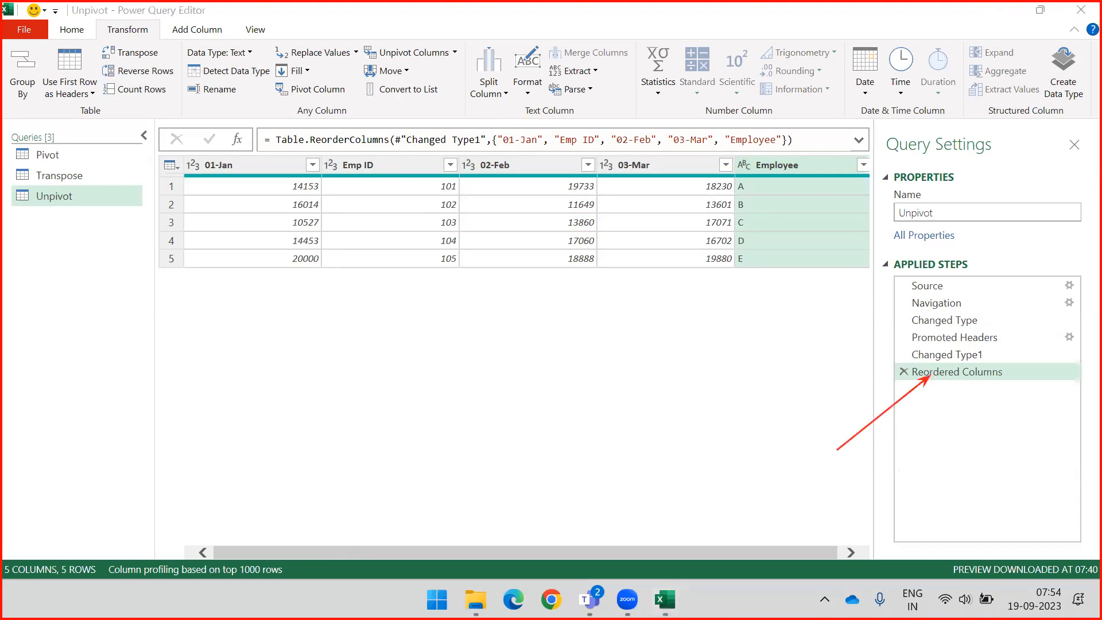
key(e)
drag(508, 554, 539, 556)
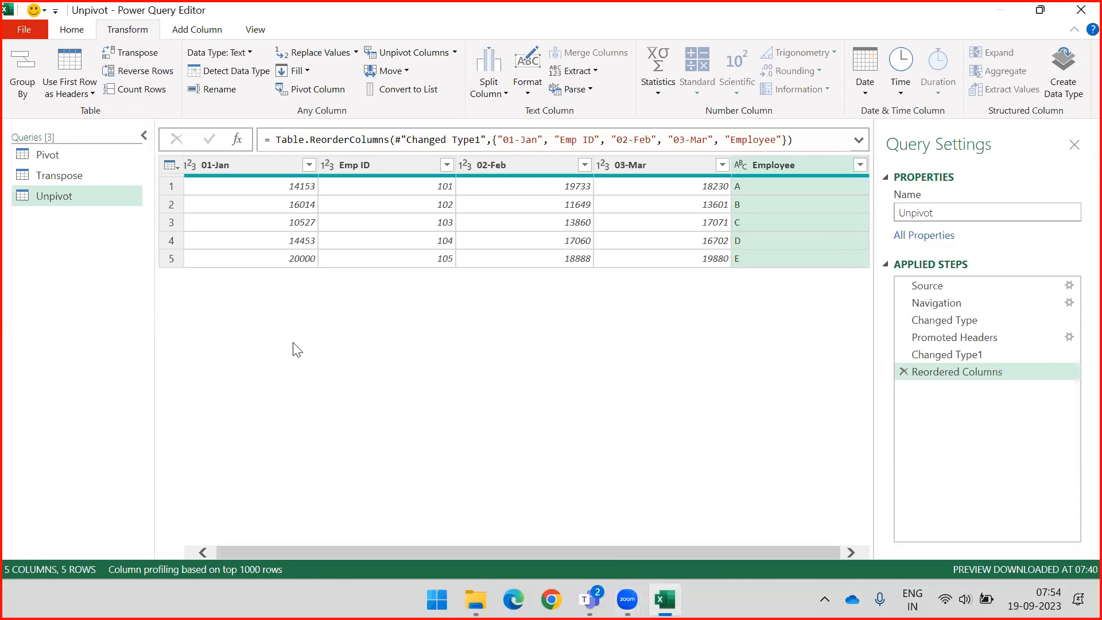
drag(738, 549, 650, 556)
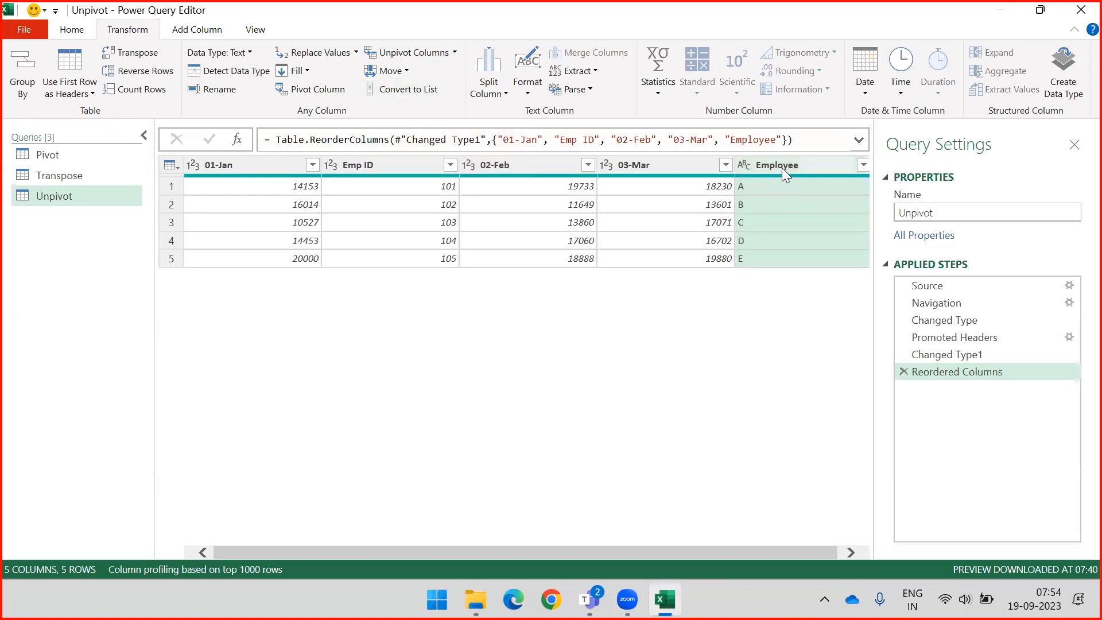
Convert the Employee column to a list and remove the resulting Employee applied step
click(411, 87)
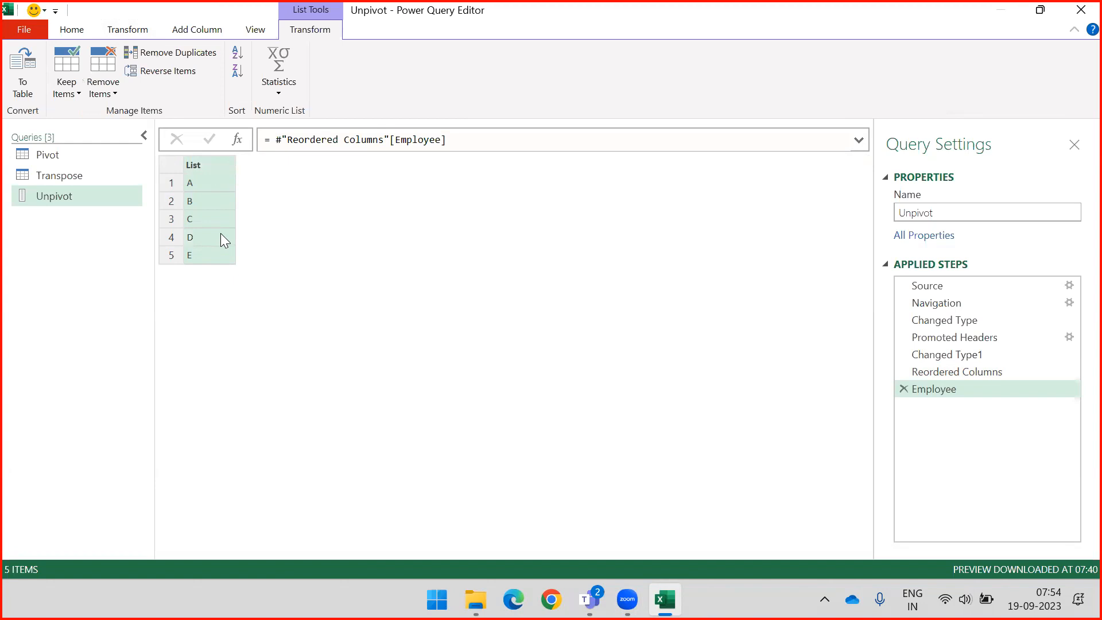
click(906, 391)
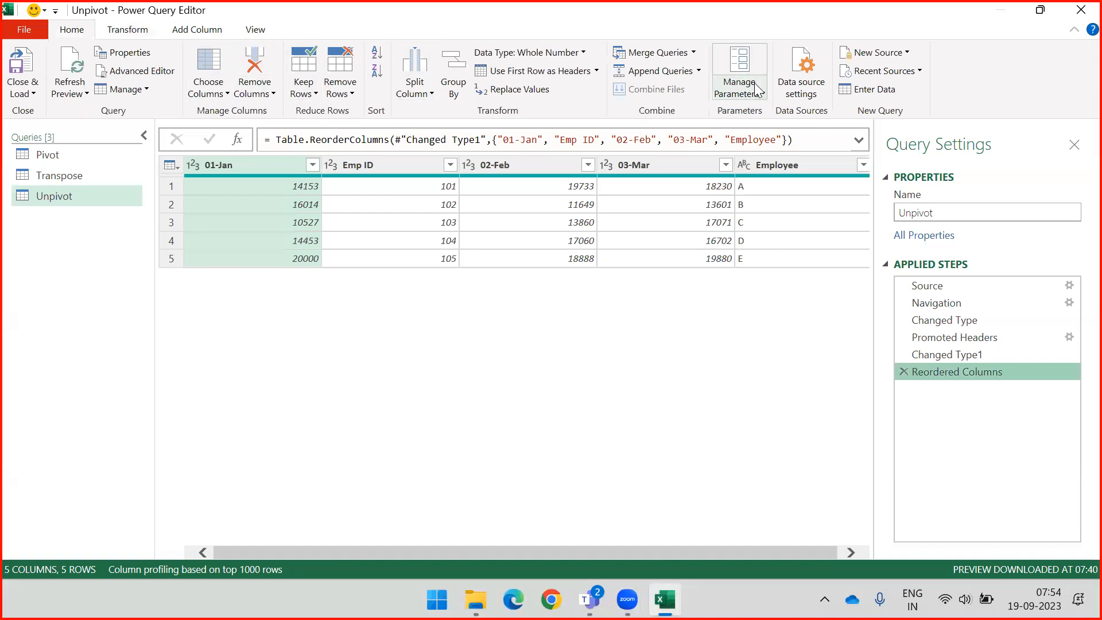
click(736, 90)
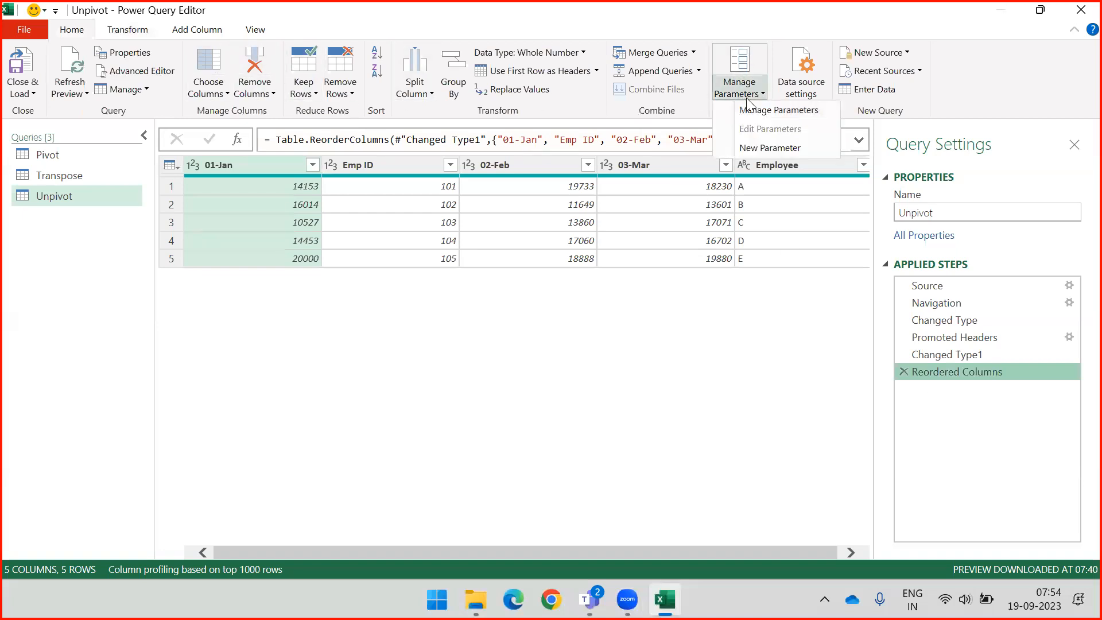
click(390, 332)
click(131, 30)
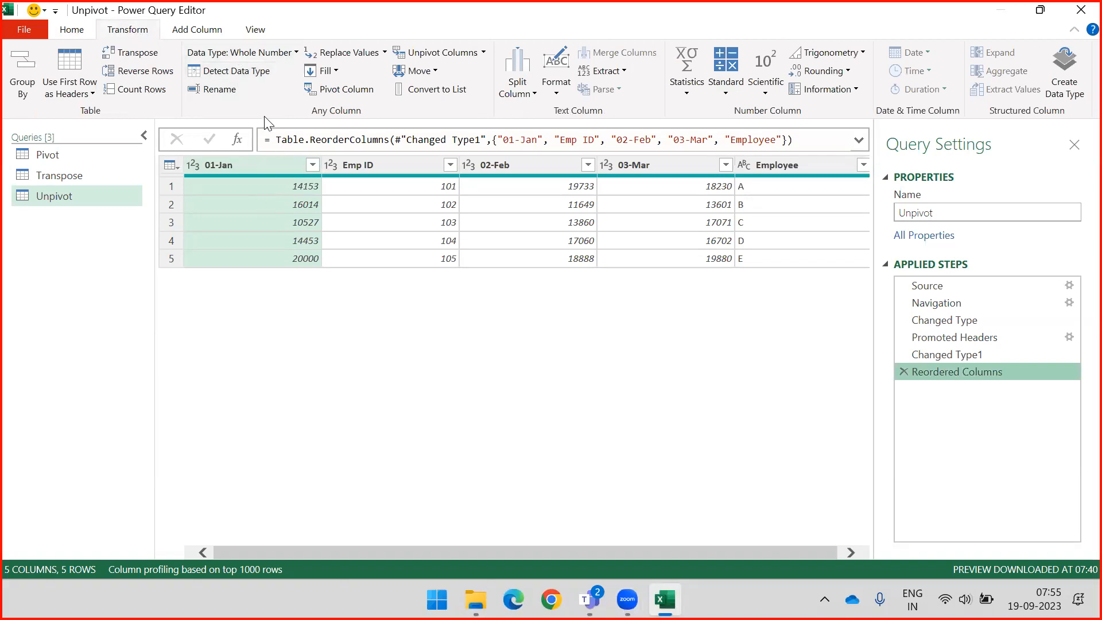
click(67, 30)
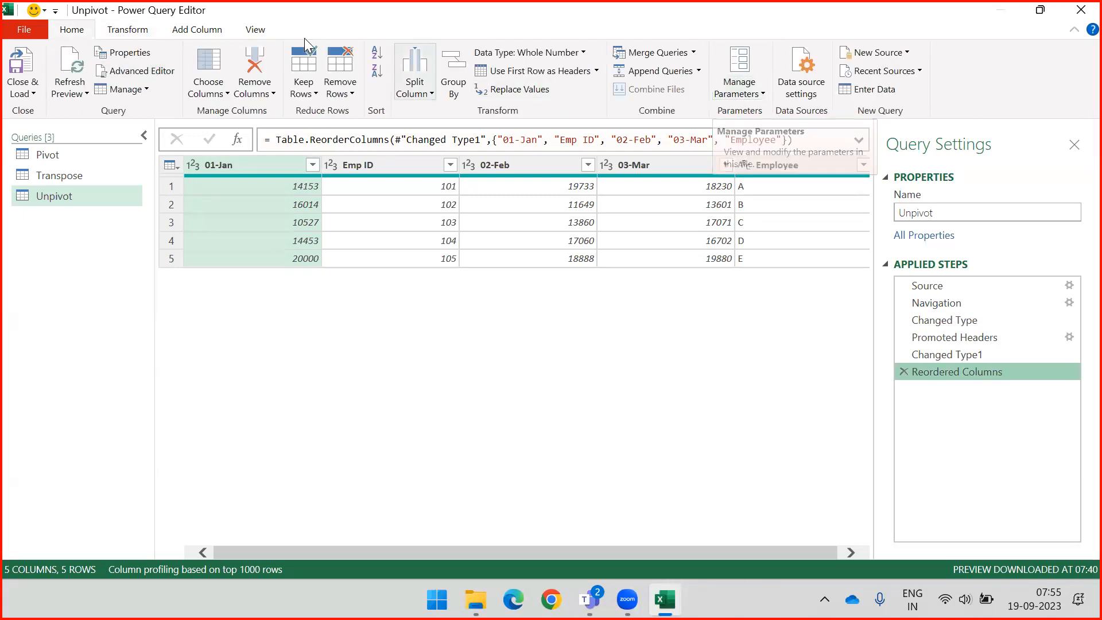
click(126, 31)
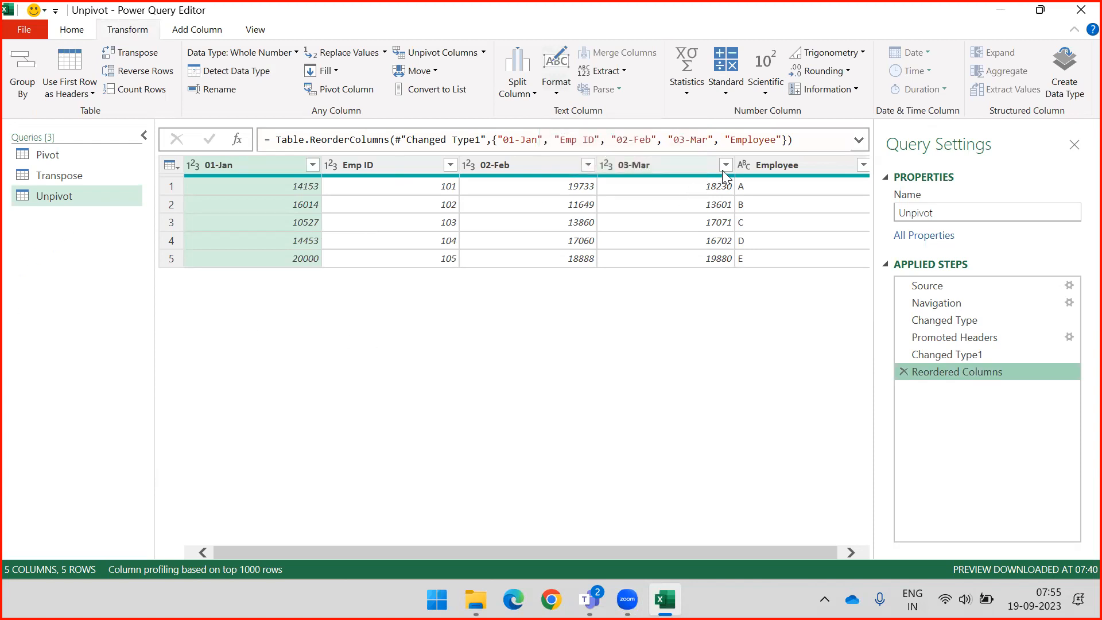
Add the prefix "$" to the values of the Employee column in the Unpivot table
click(773, 167)
click(527, 89)
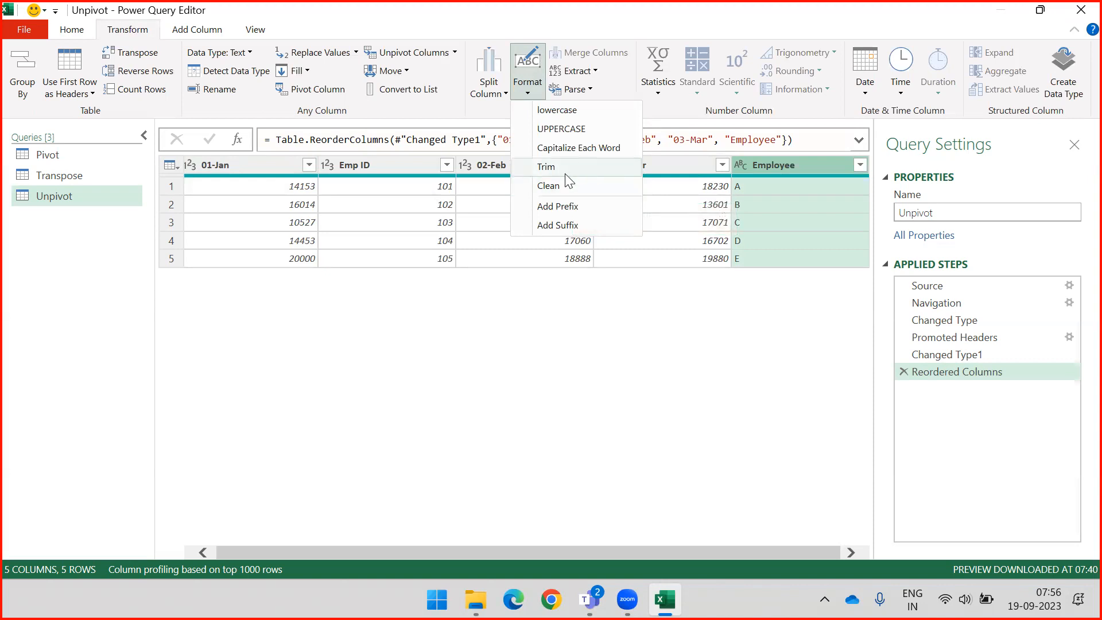
click(566, 207)
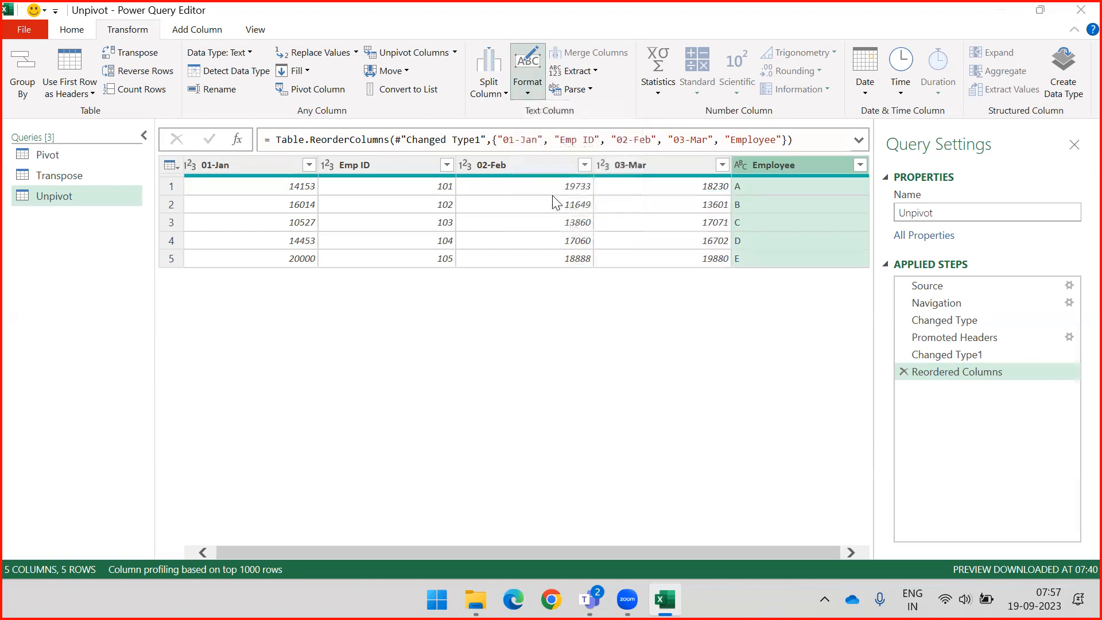
text($)
click(738, 348)
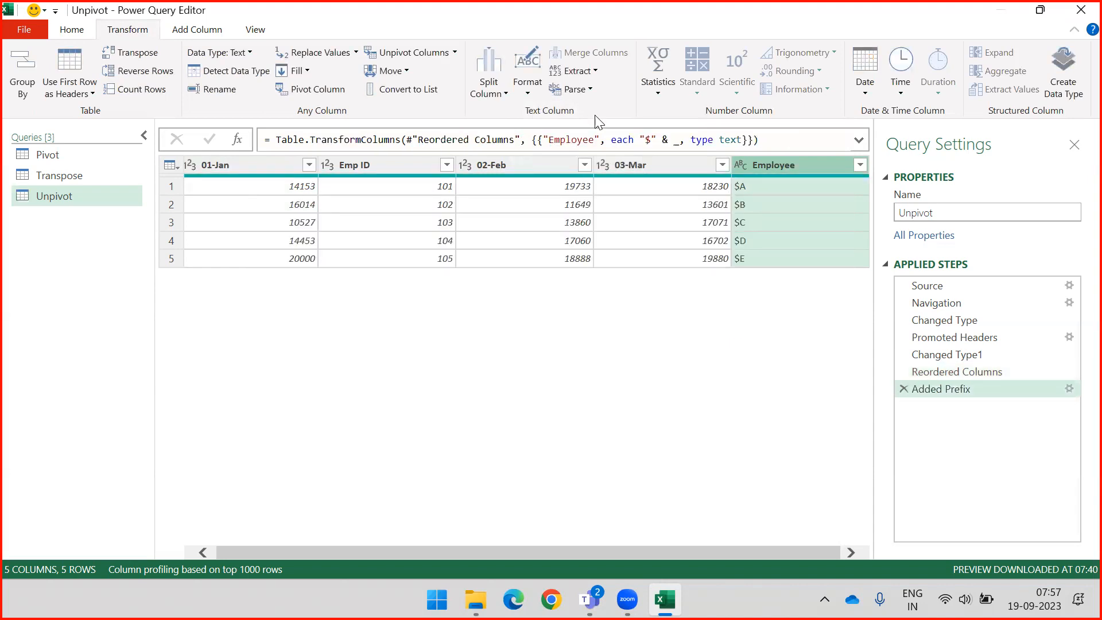
click(527, 71)
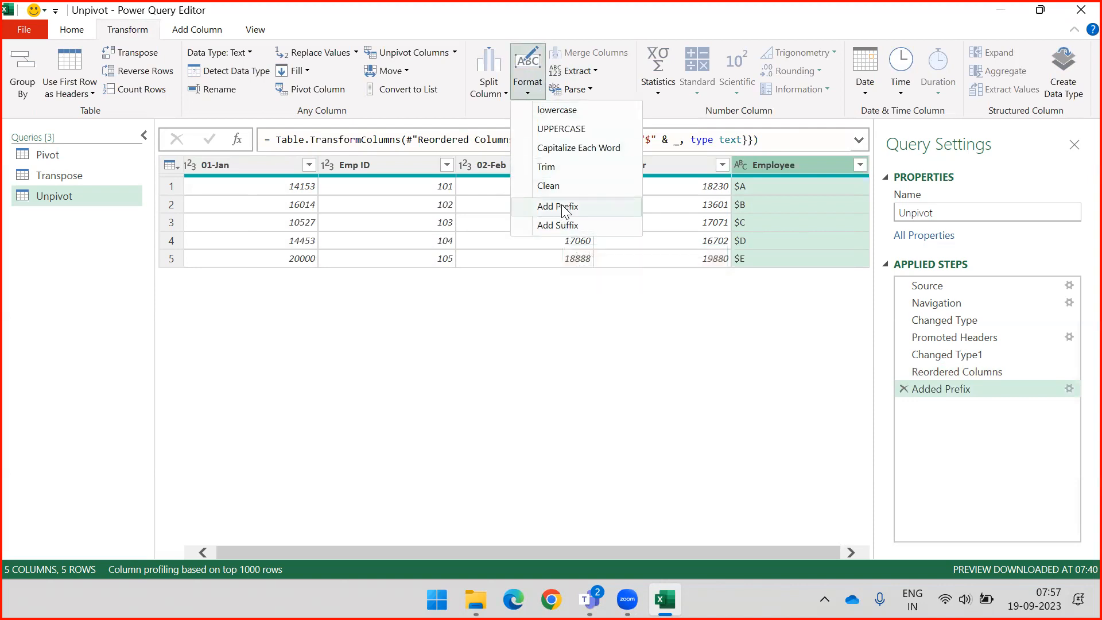
click(518, 266)
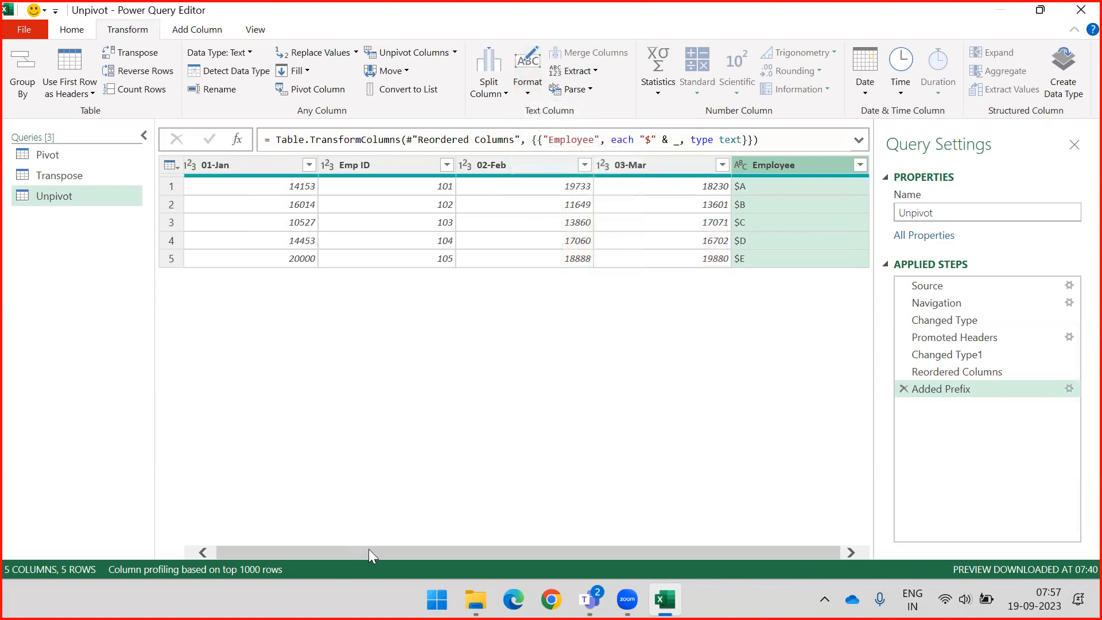
drag(369, 548, 337, 553)
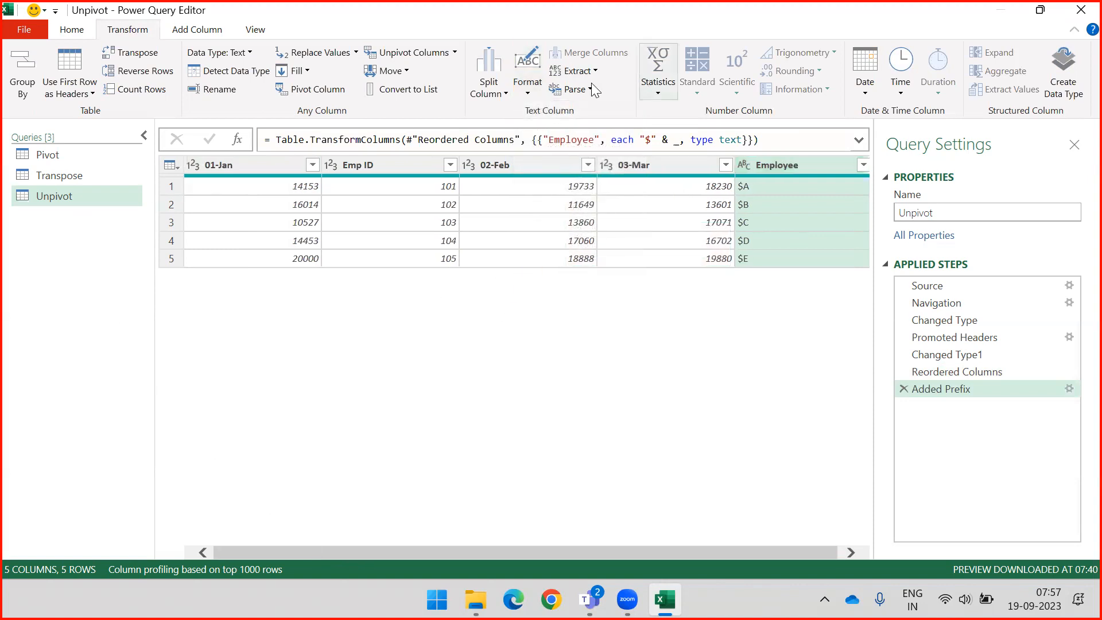
Switch to the Transpose query
click(105, 171)
click(85, 157)
click(78, 169)
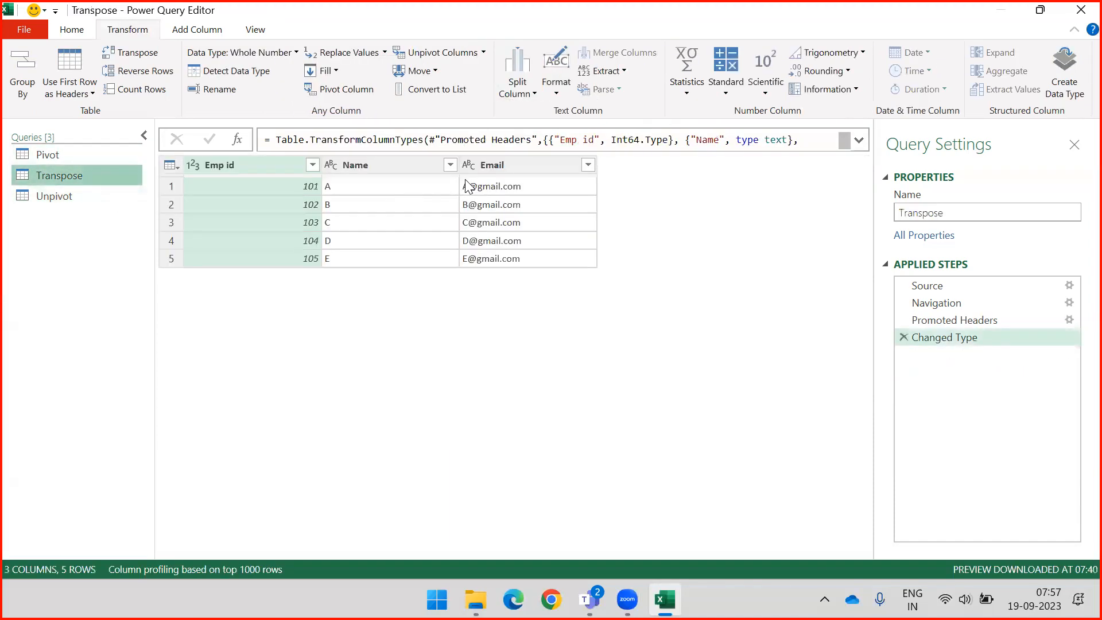
Merge the Emp id and Name columns with a Colon separator into a column named EMP, and remove the Merged Columns applied step
click(505, 165)
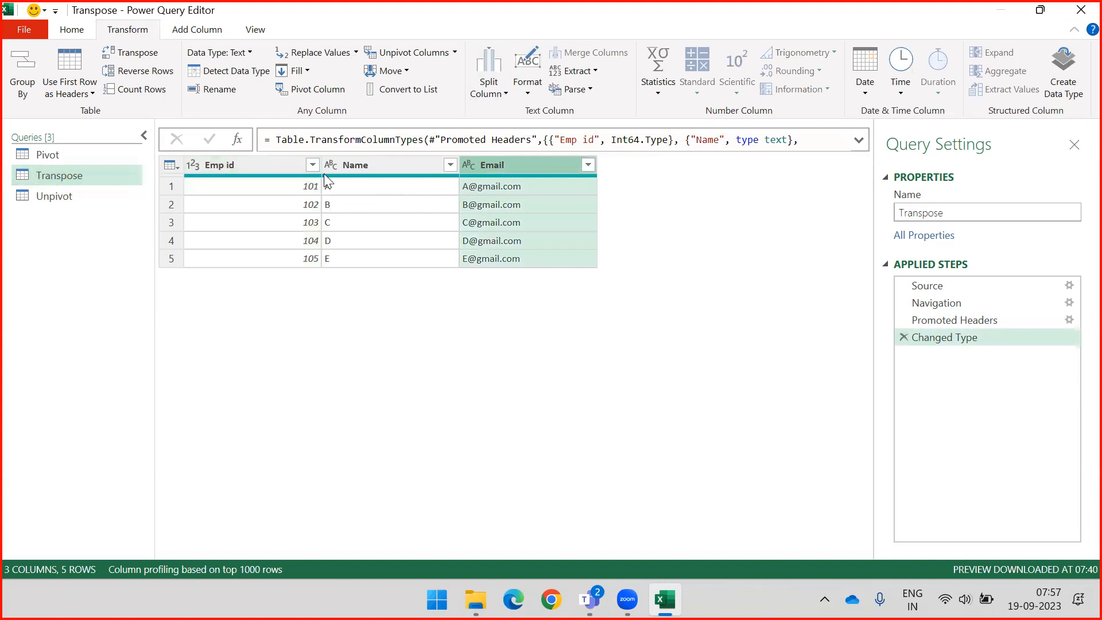
click(291, 168)
ctrl+click(346, 164)
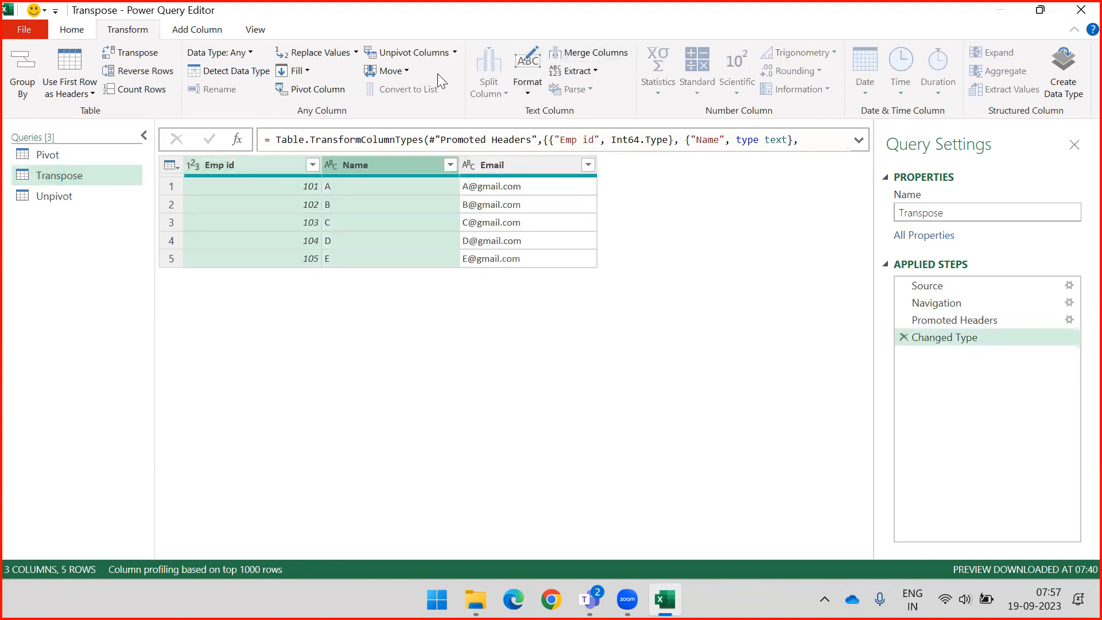
click(590, 54)
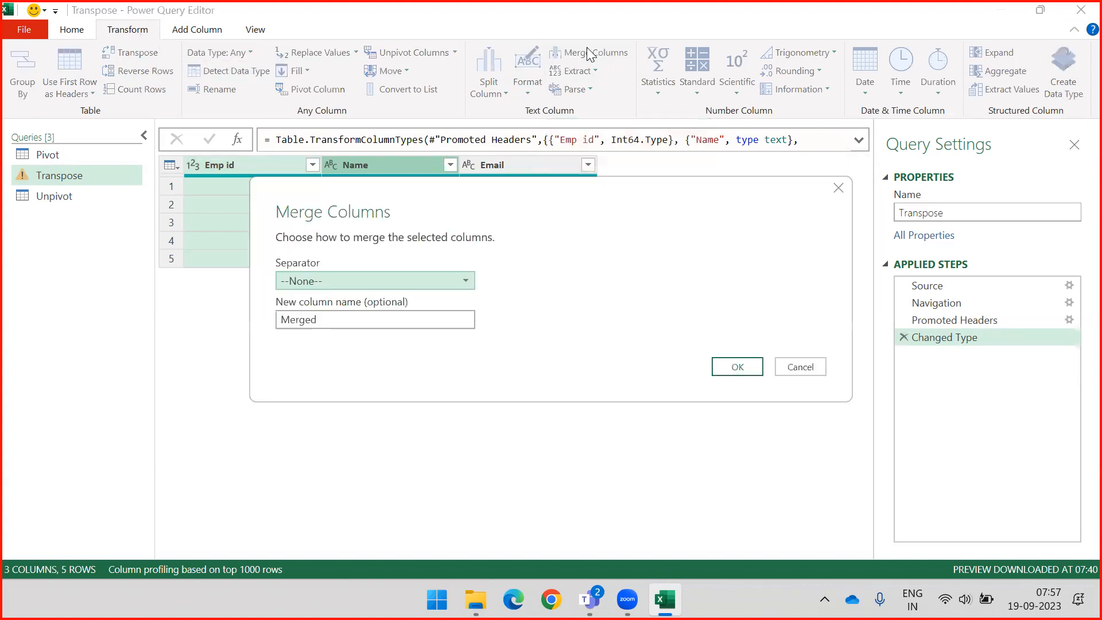
click(311, 284)
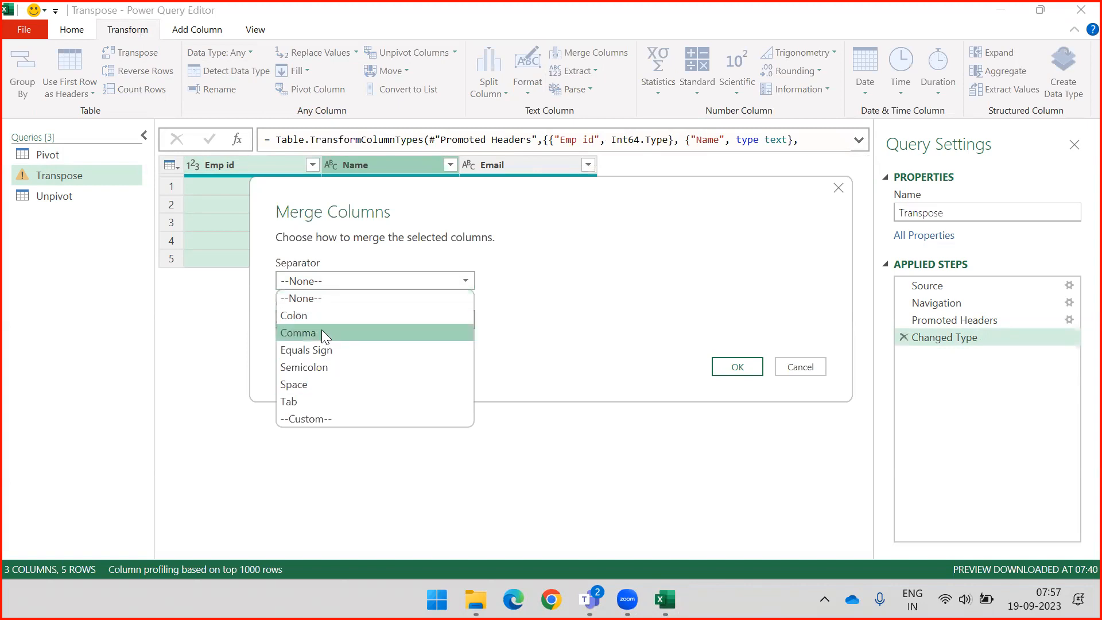
click(314, 315)
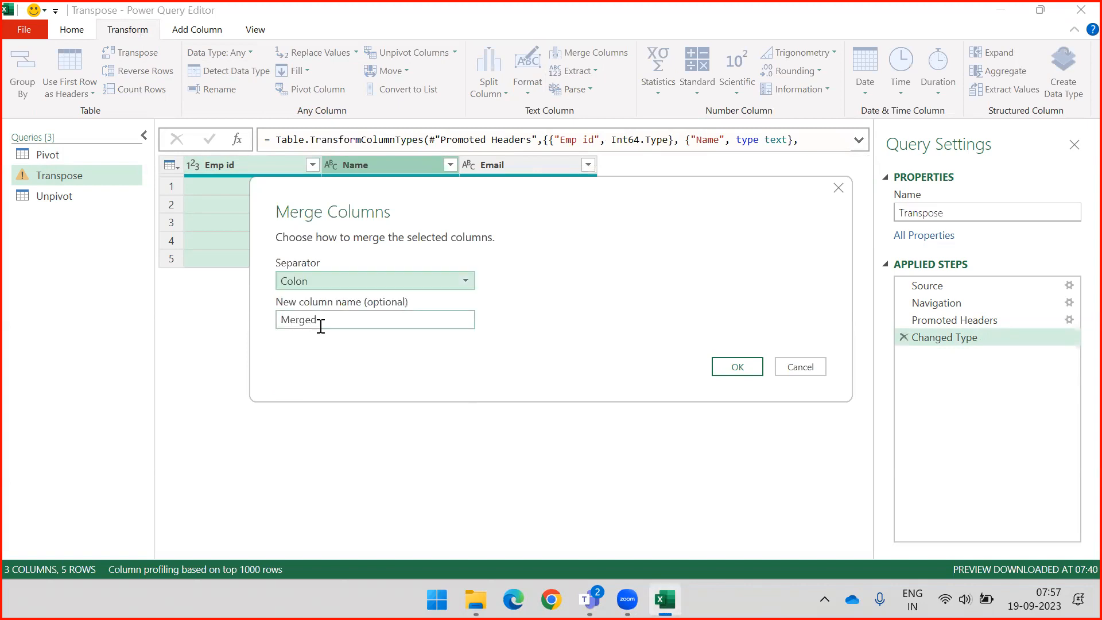
drag(339, 319, 147, 320)
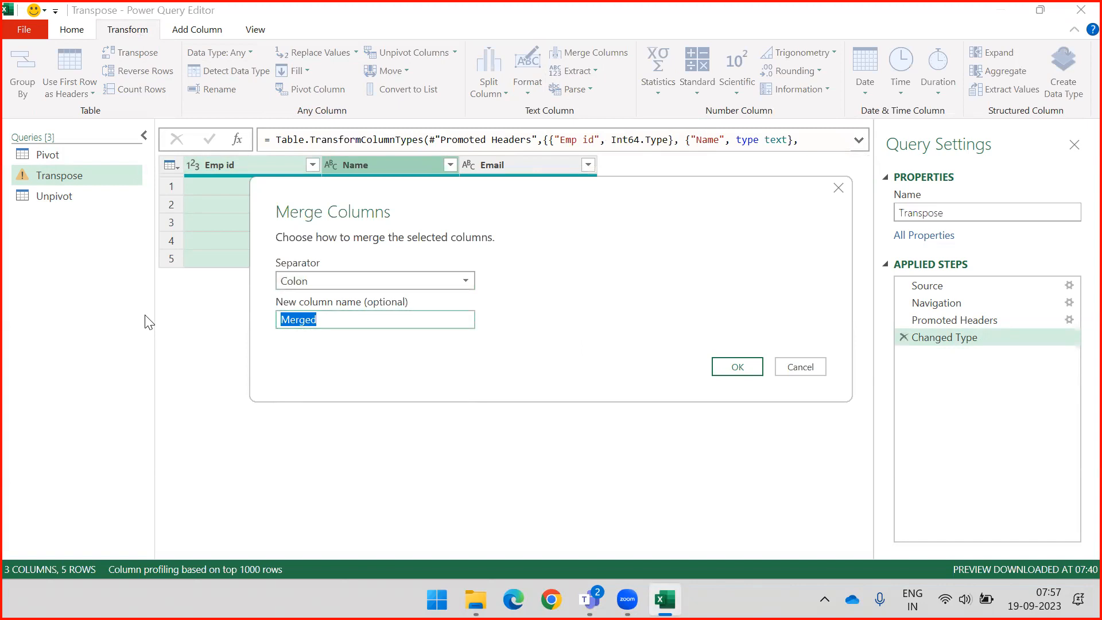
text(EMP)
click(739, 366)
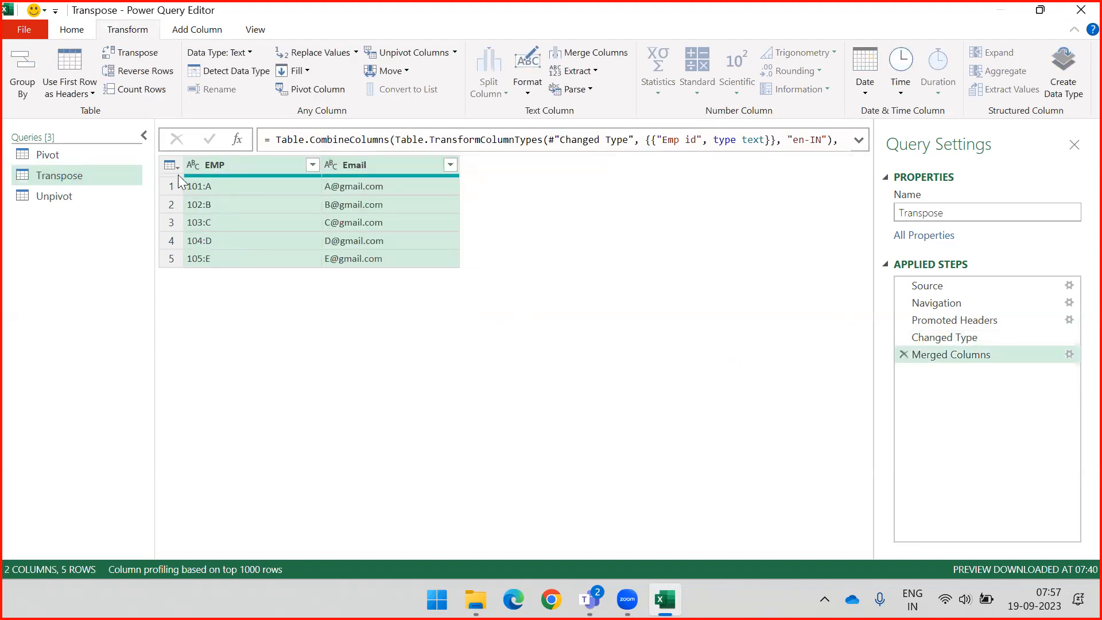
click(904, 355)
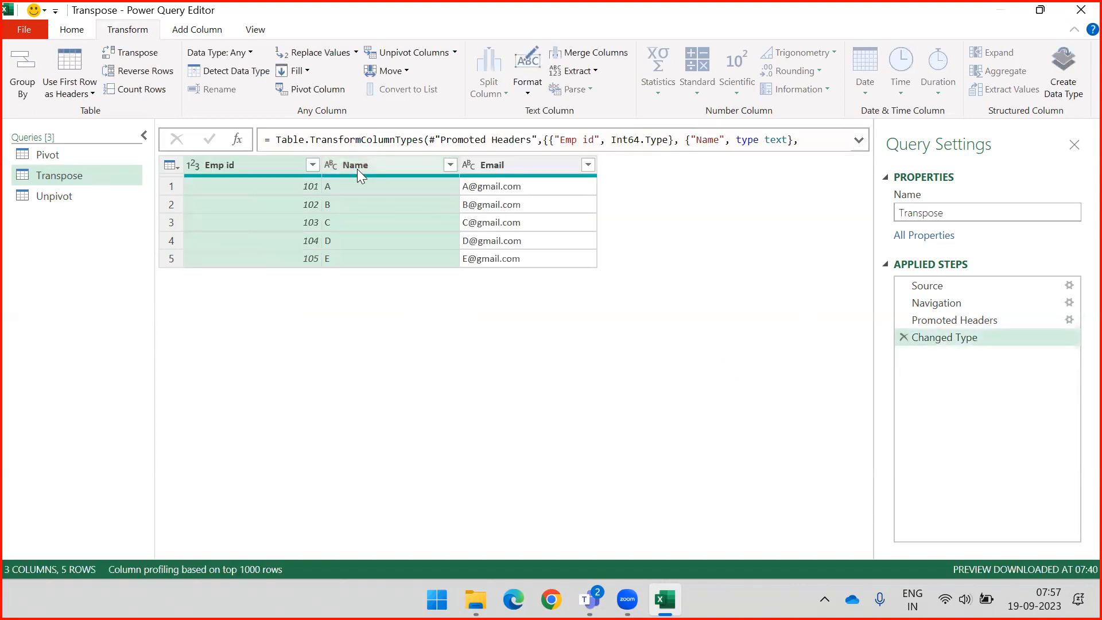
ctrl+click(508, 163)
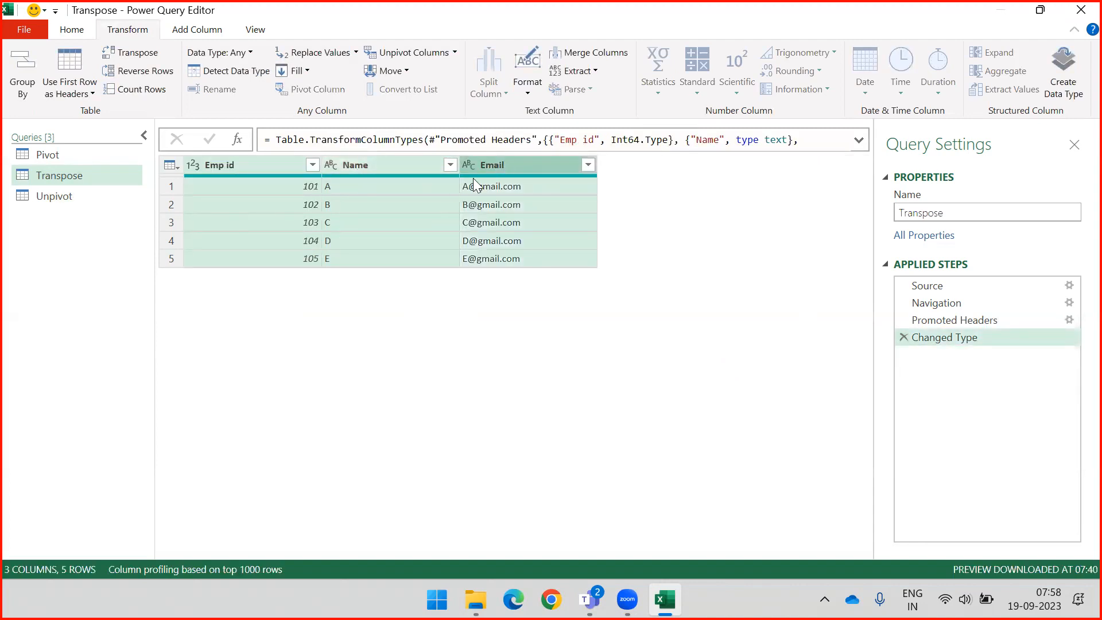
ctrl+click(500, 167)
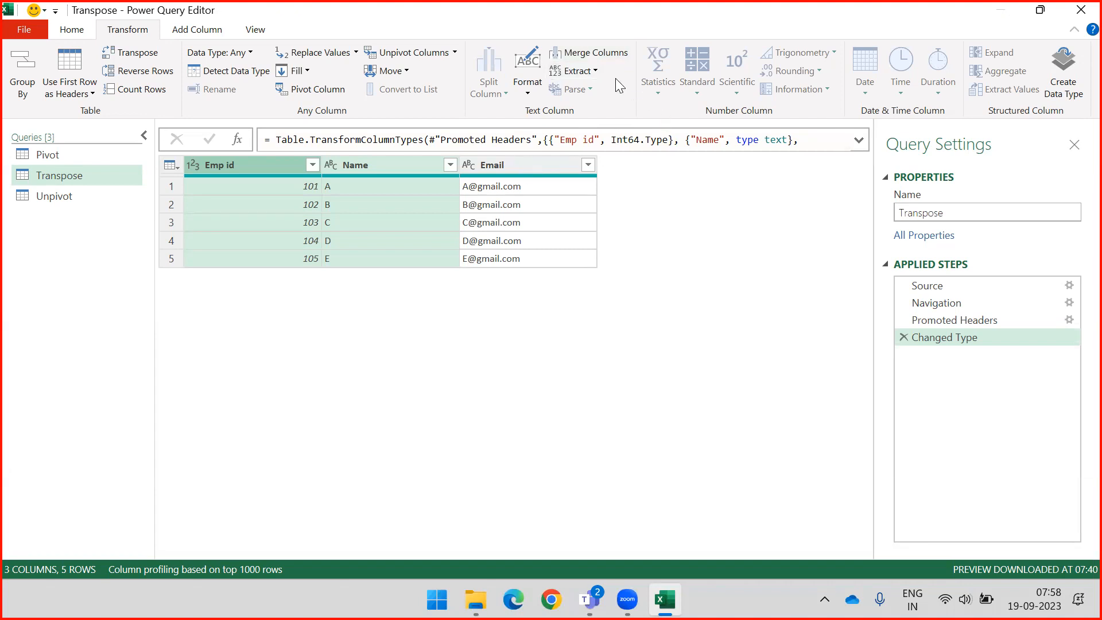
click(489, 167)
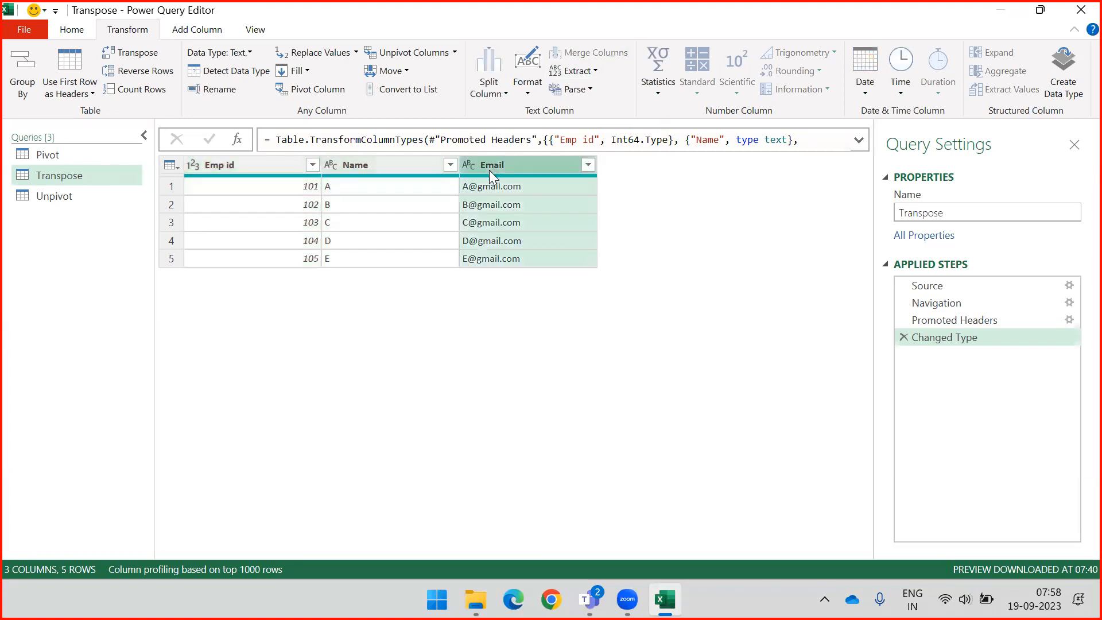
click(394, 160)
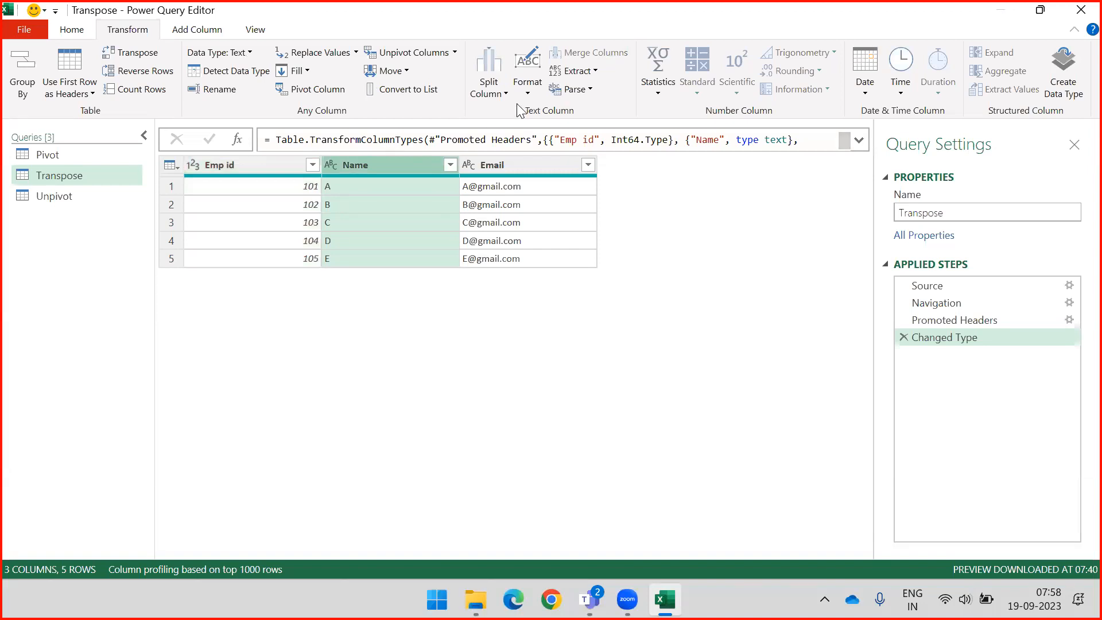
click(529, 91)
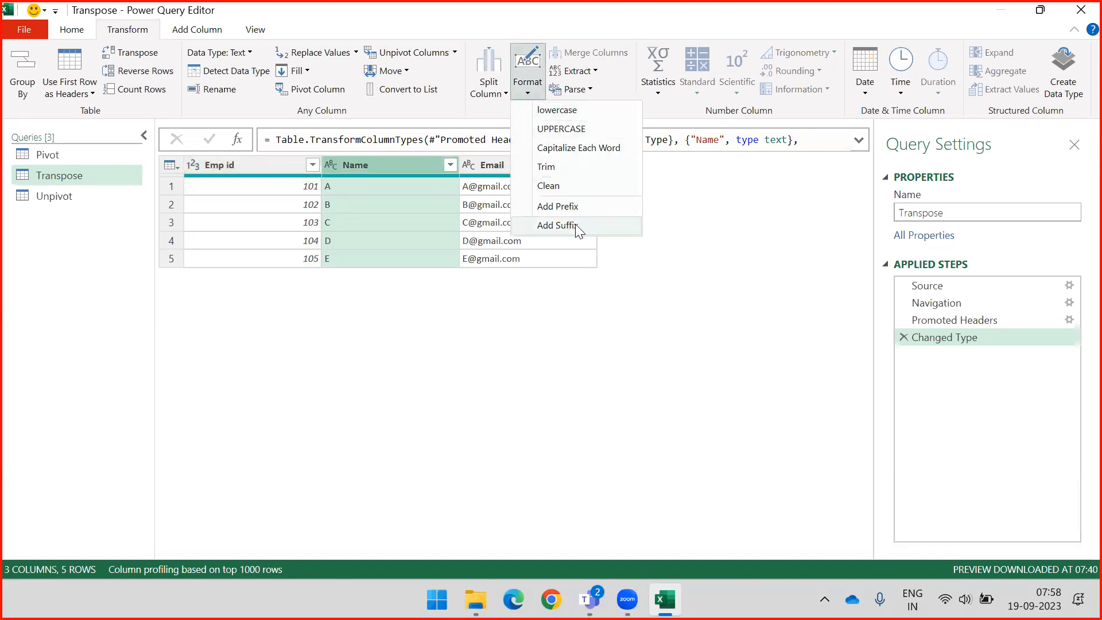
click(763, 250)
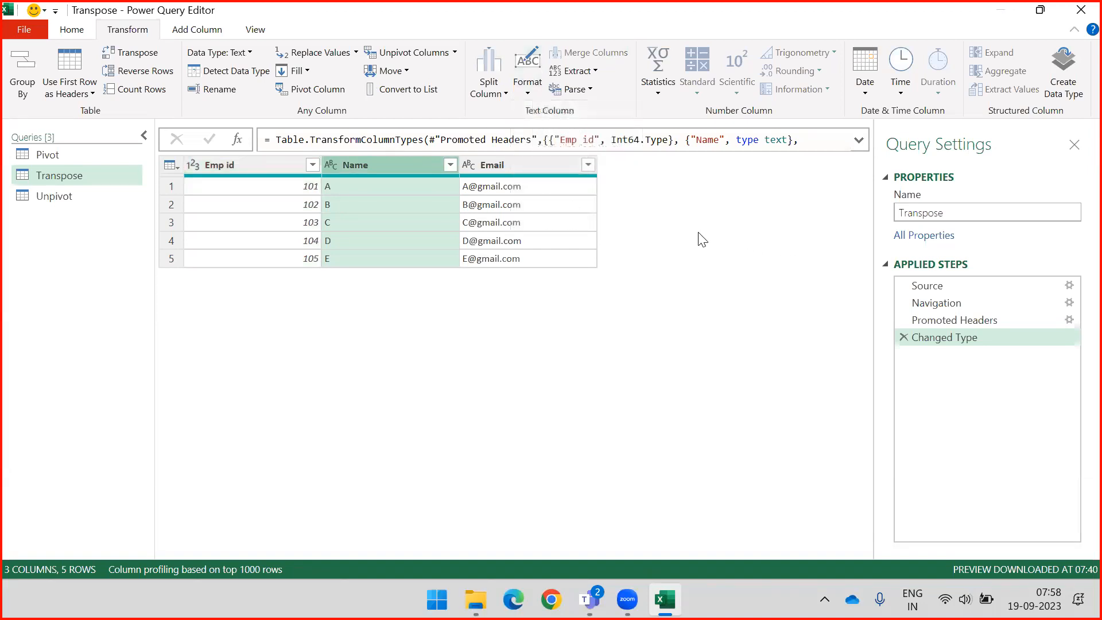
Extract the text length of the Email column, and remove the resulting applied step
click(519, 165)
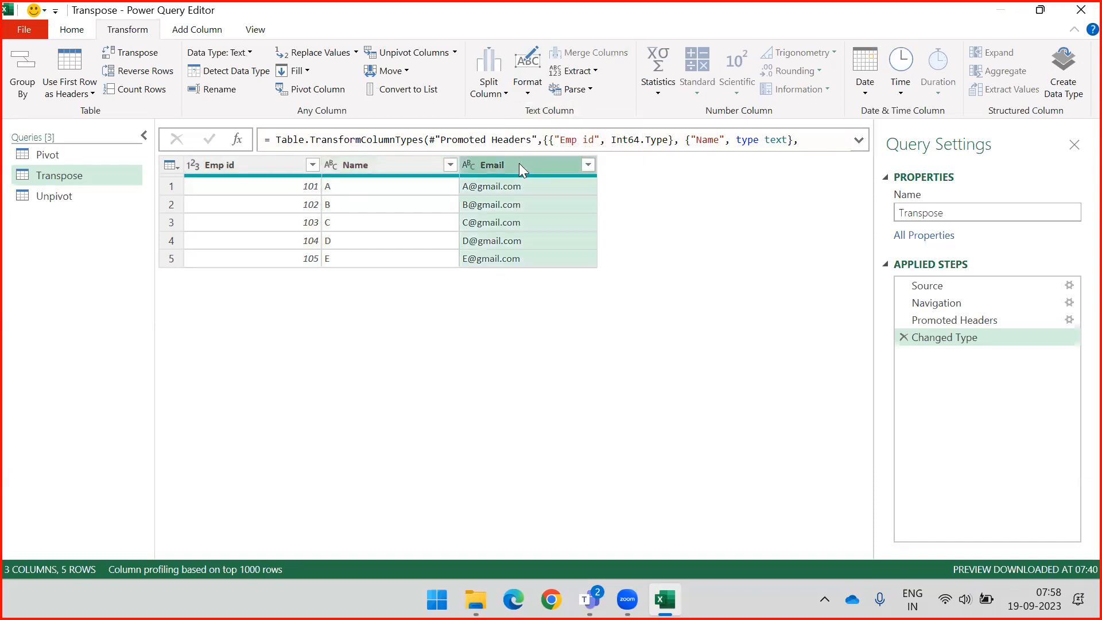
click(596, 70)
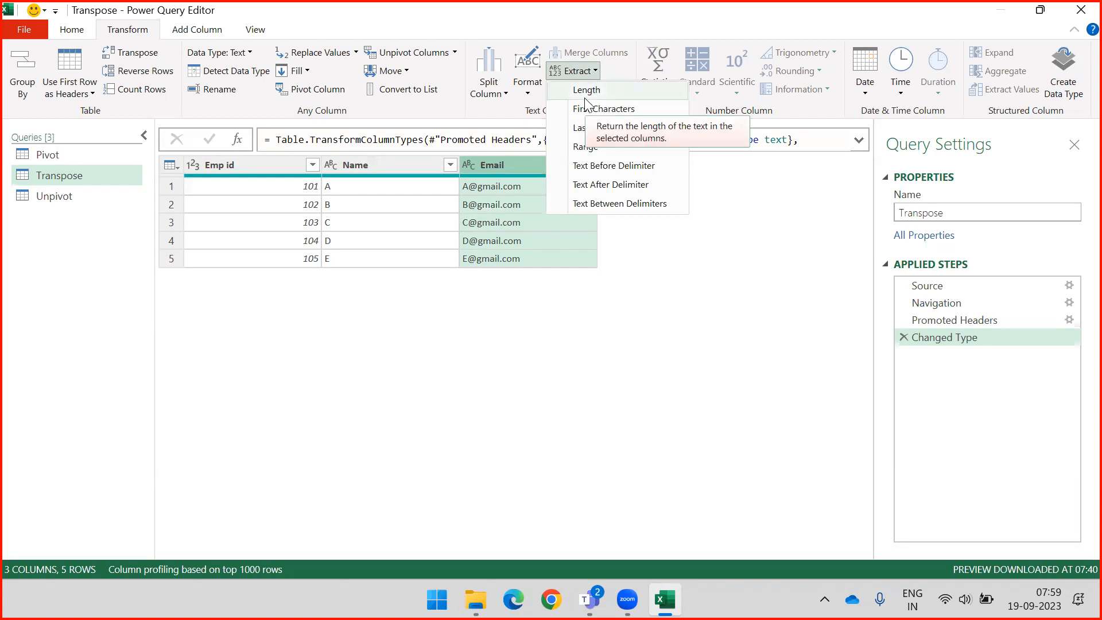
click(586, 91)
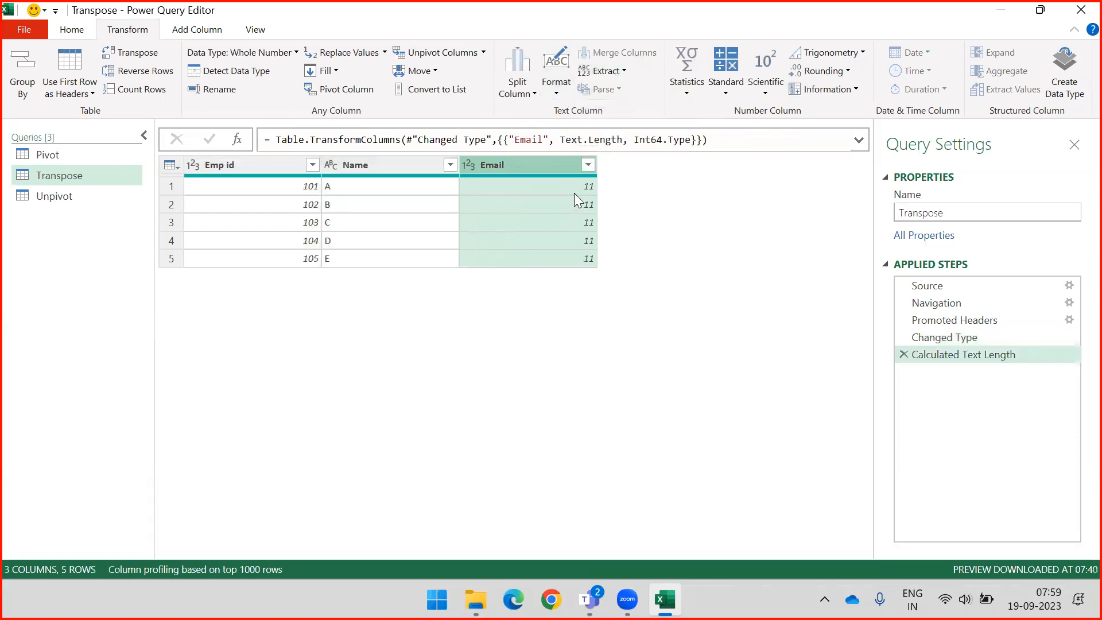
click(902, 354)
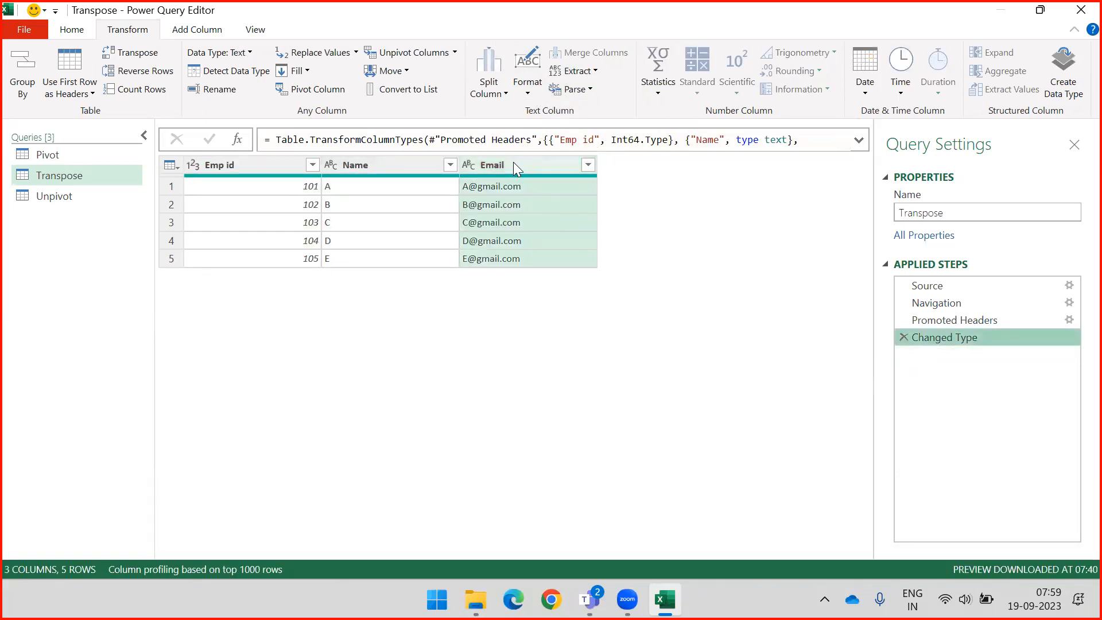
Extract the first 3 characters of the Email column, and remove the resulting applied step
click(597, 67)
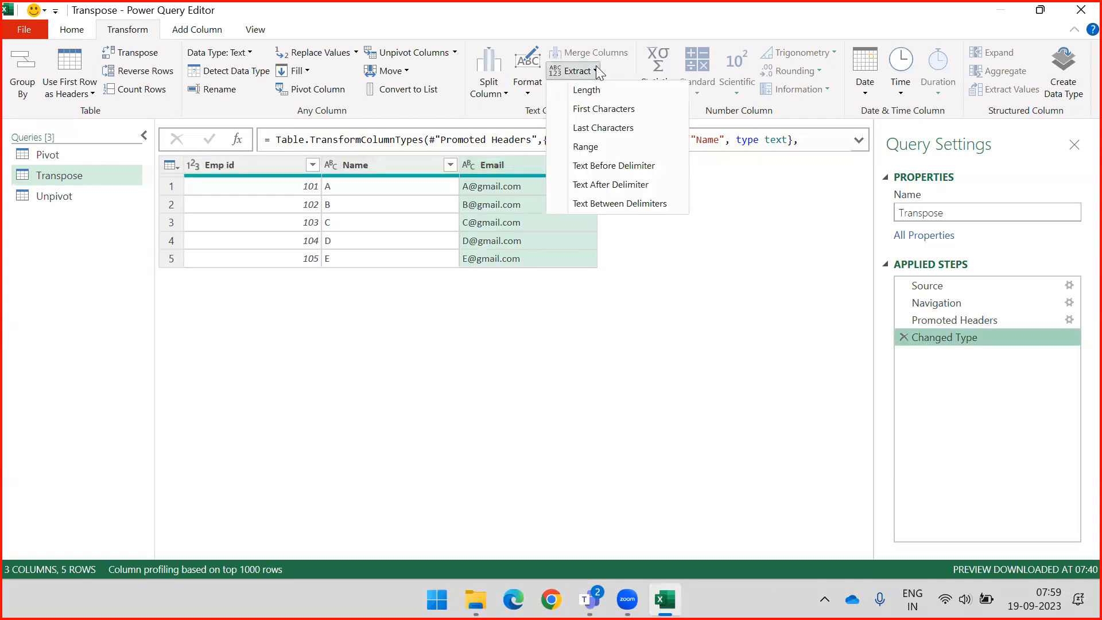
click(595, 110)
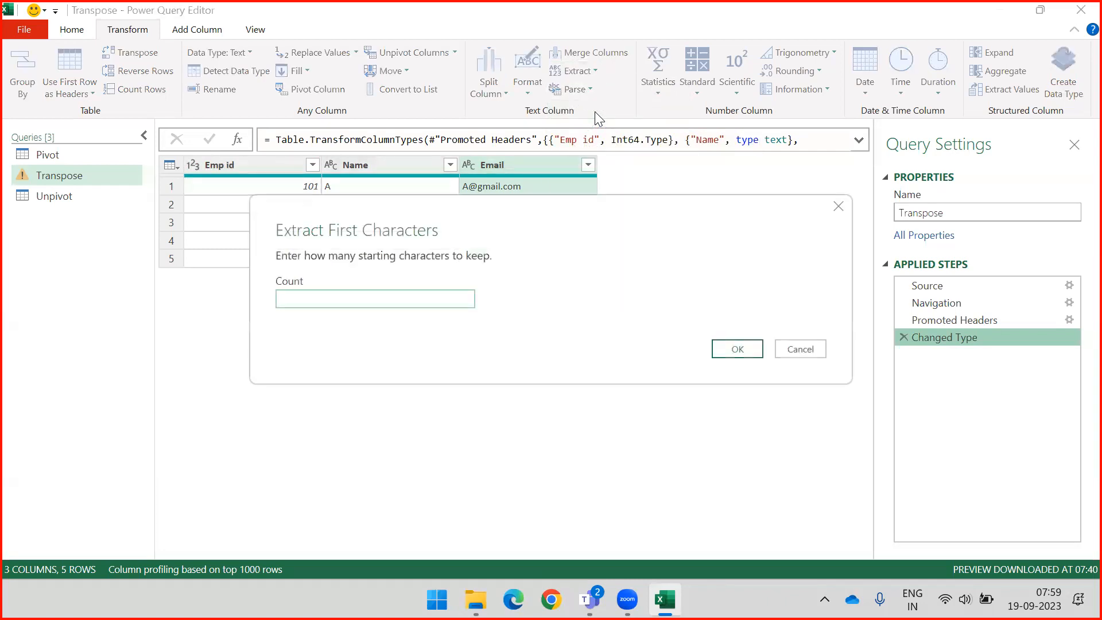
text(3)
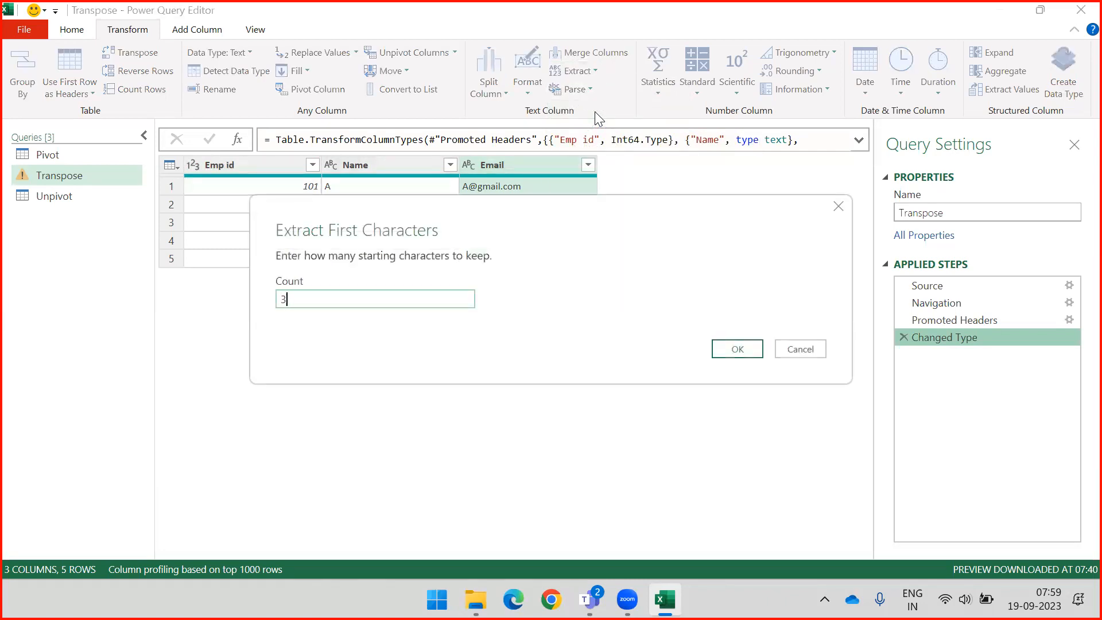
click(738, 349)
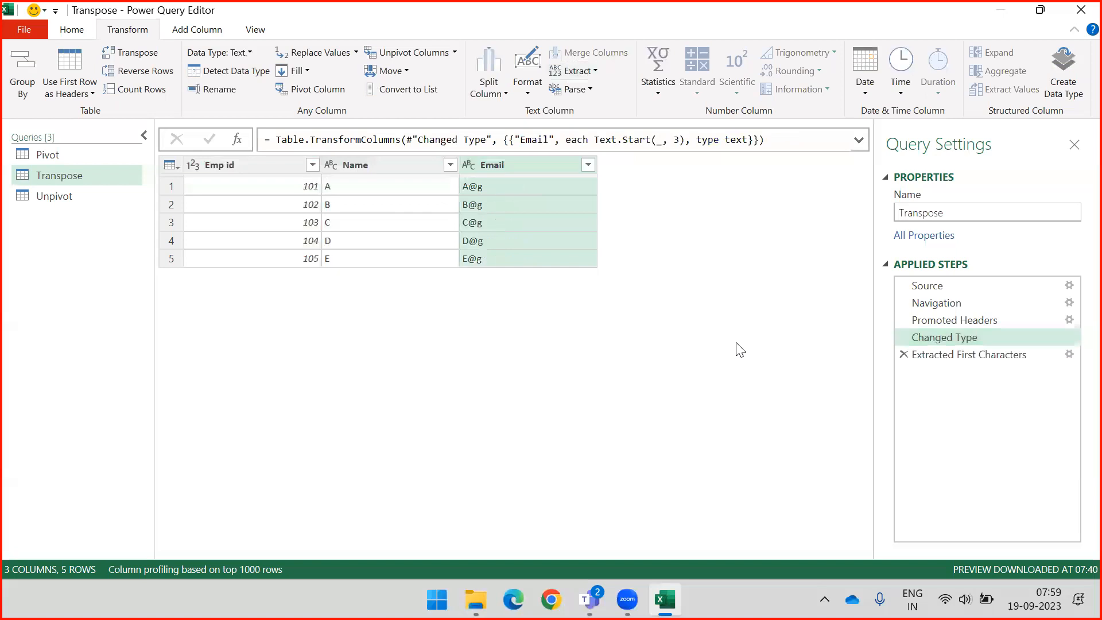
click(904, 354)
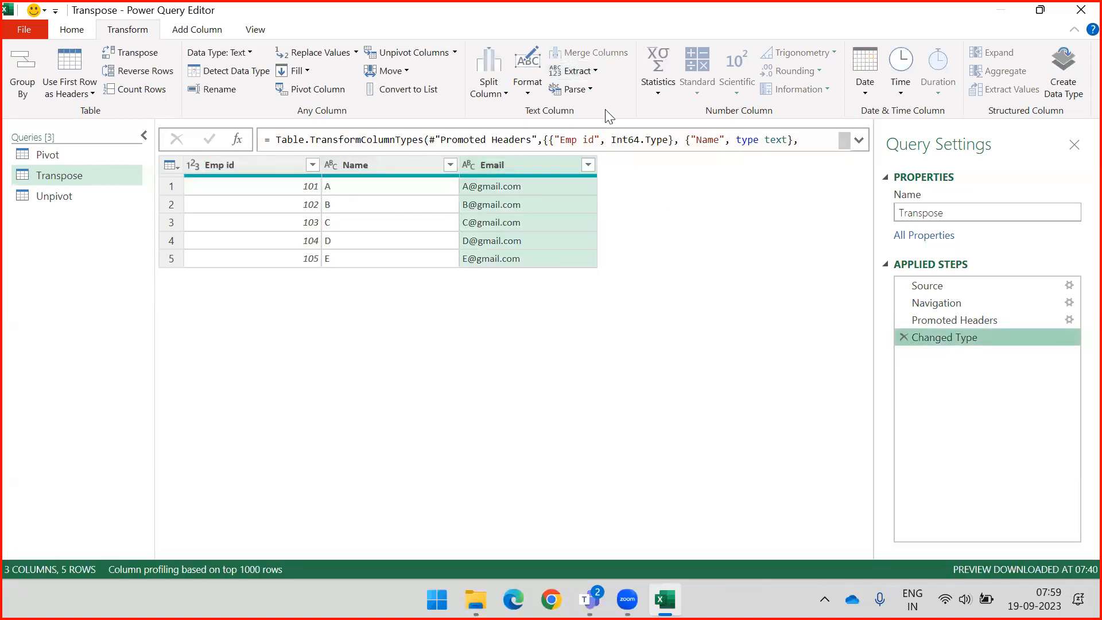
Extract the last 3 characters of the Email column, and remove the resulting applied step
click(587, 77)
click(585, 128)
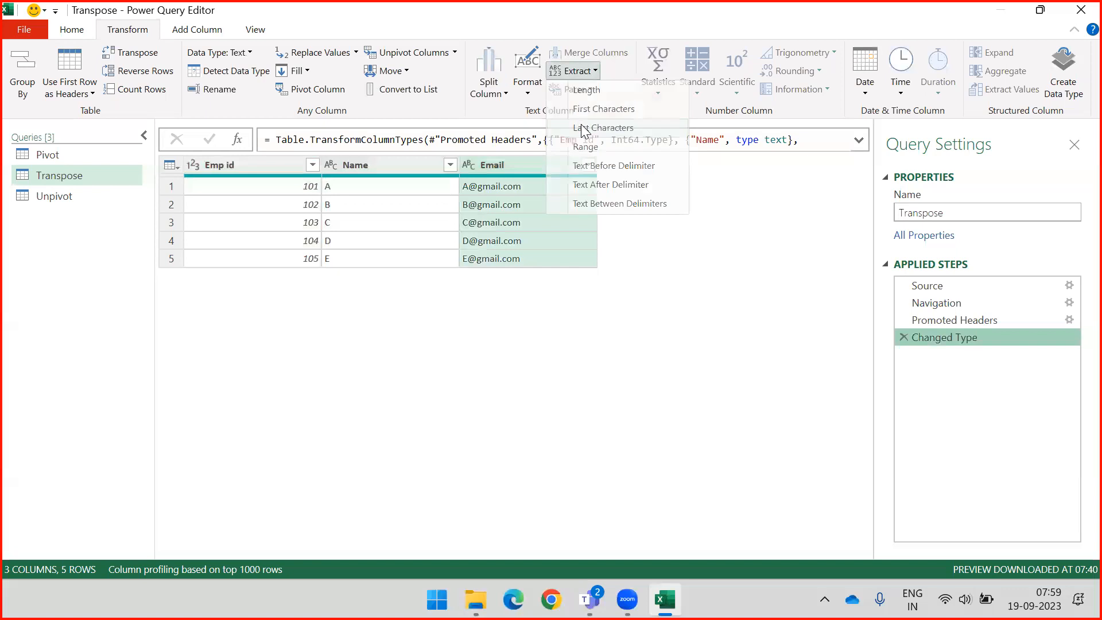
text(3)
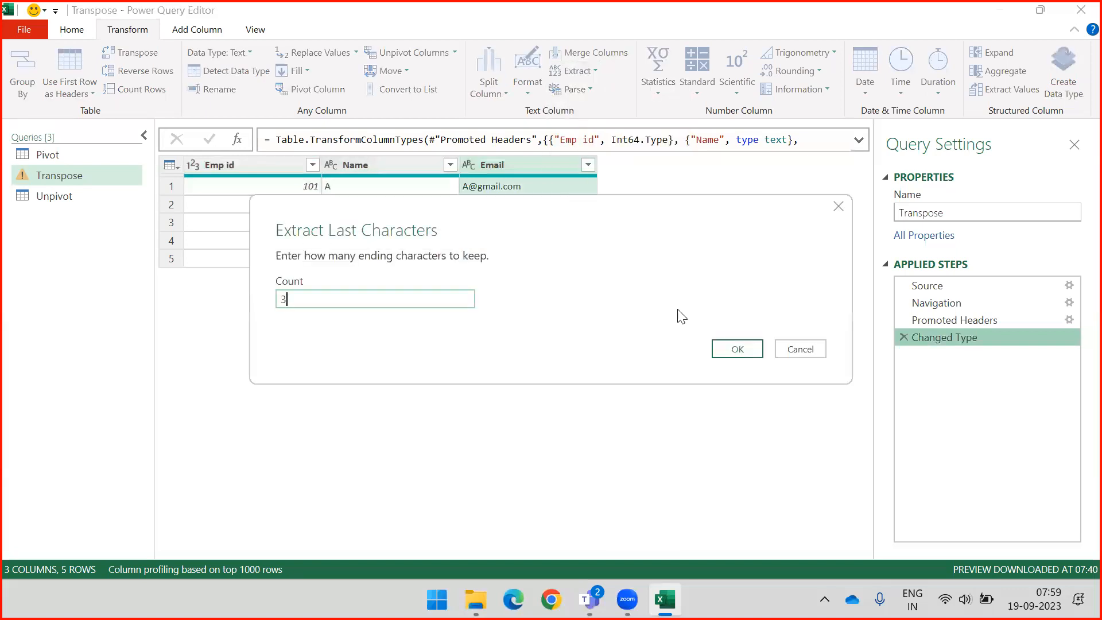
click(722, 348)
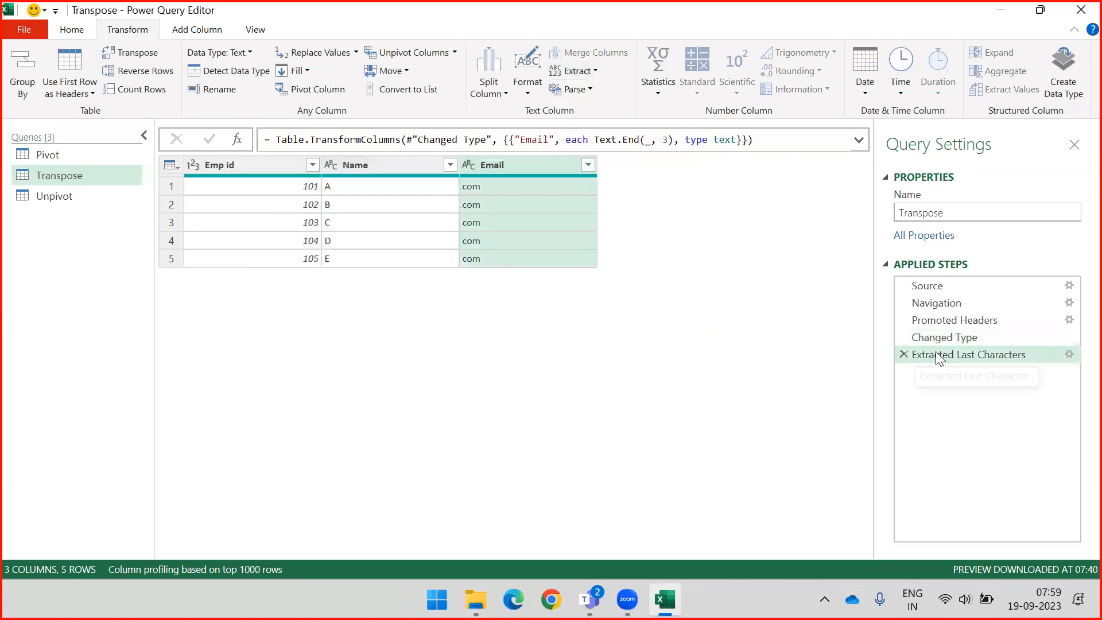
click(903, 353)
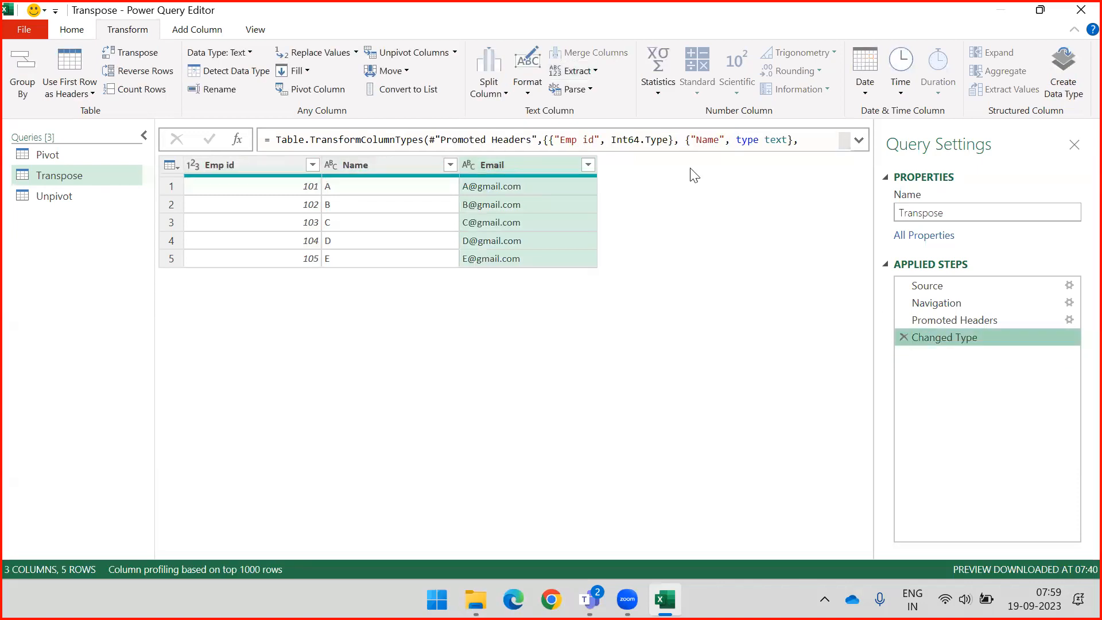
Extract a text range from the Email column with starting index 3 and 5 characters, and remove the resulting applied step
click(596, 68)
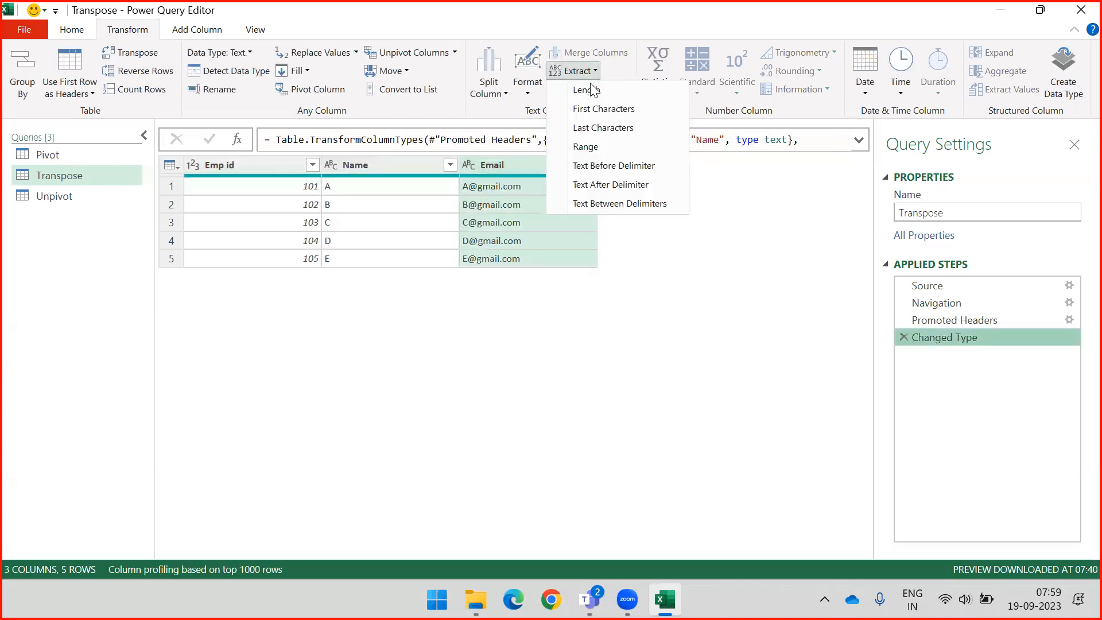
click(596, 147)
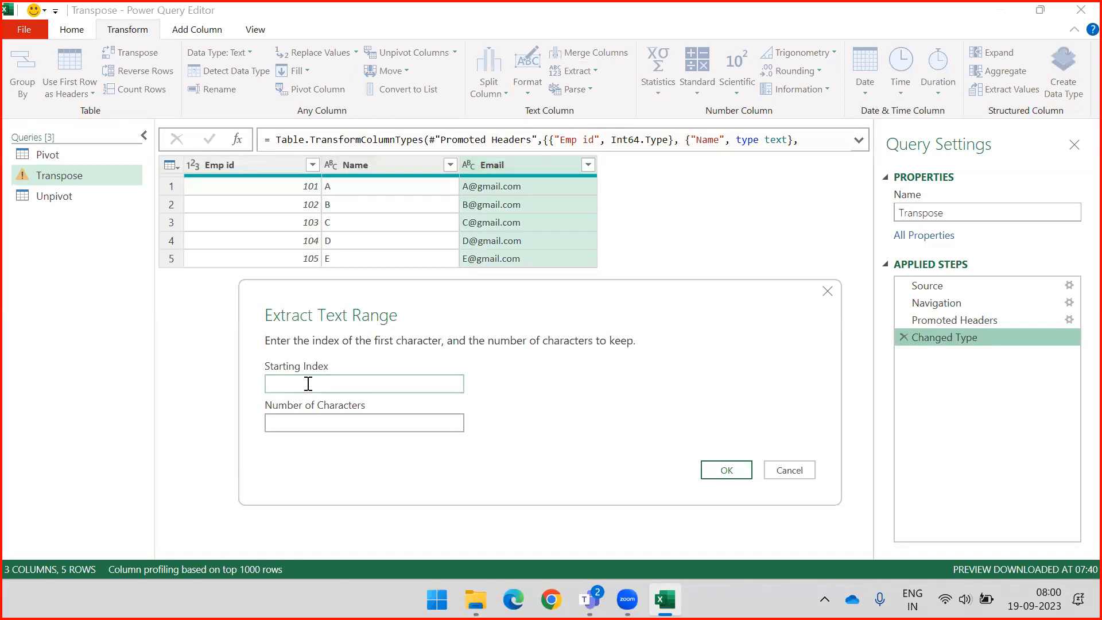
text(3)
click(294, 421)
text(5)
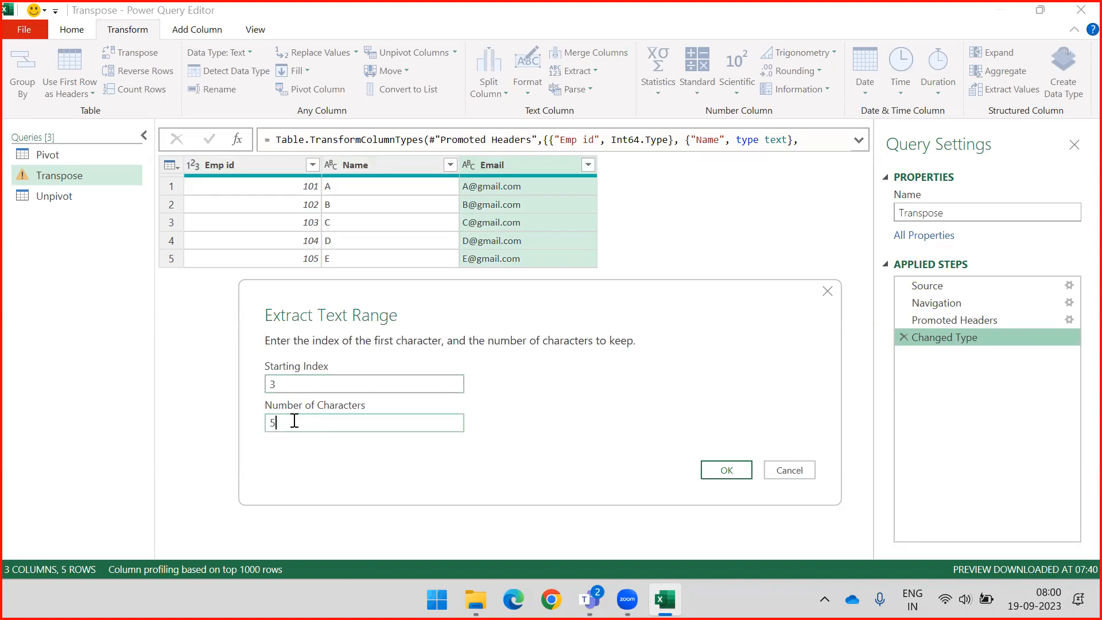
click(726, 471)
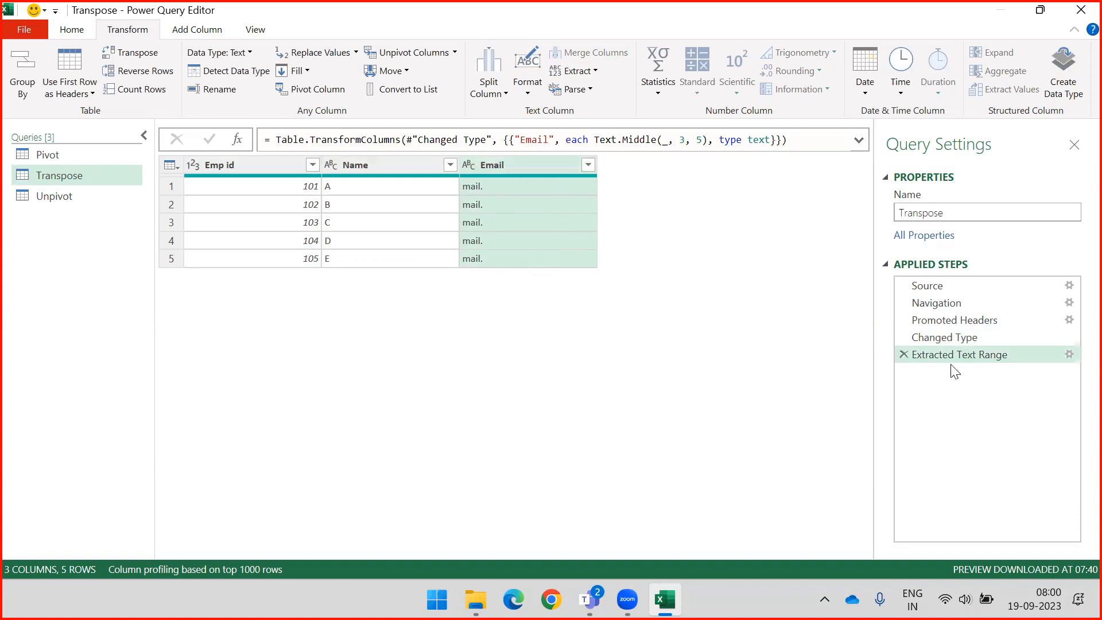
click(904, 354)
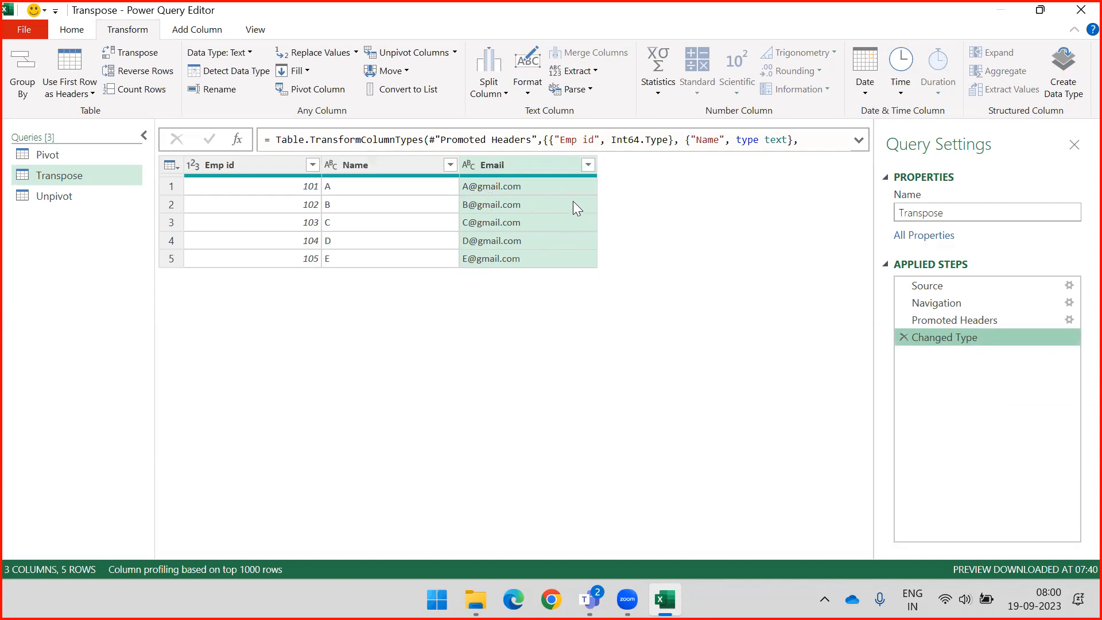
Extract the text before the "." delimiter in the Email column, and remove the resulting applied step
click(594, 73)
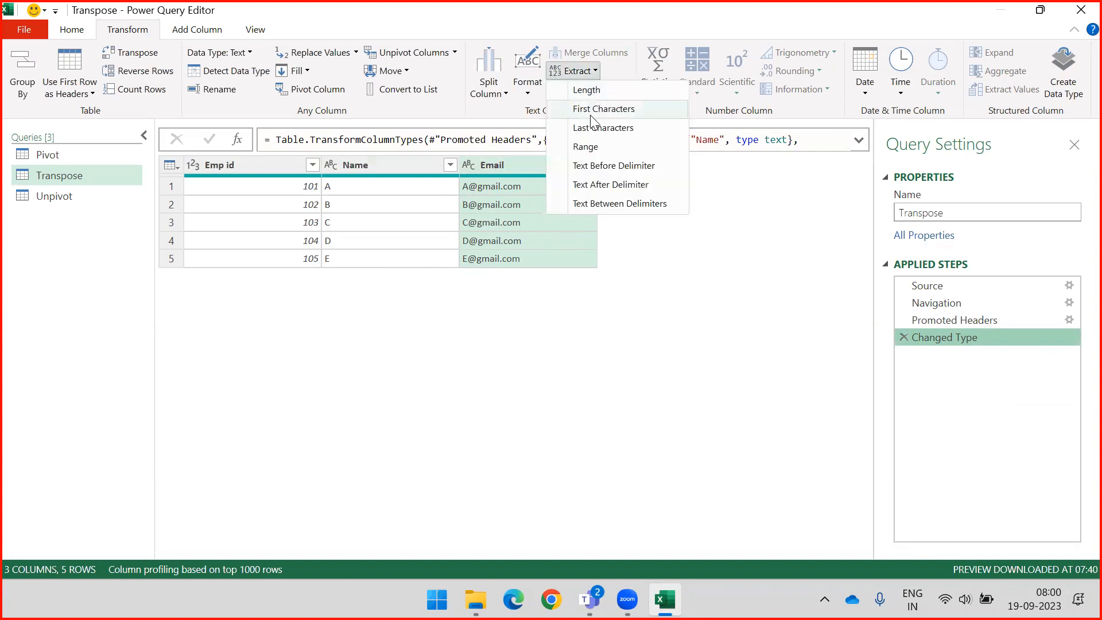
click(616, 172)
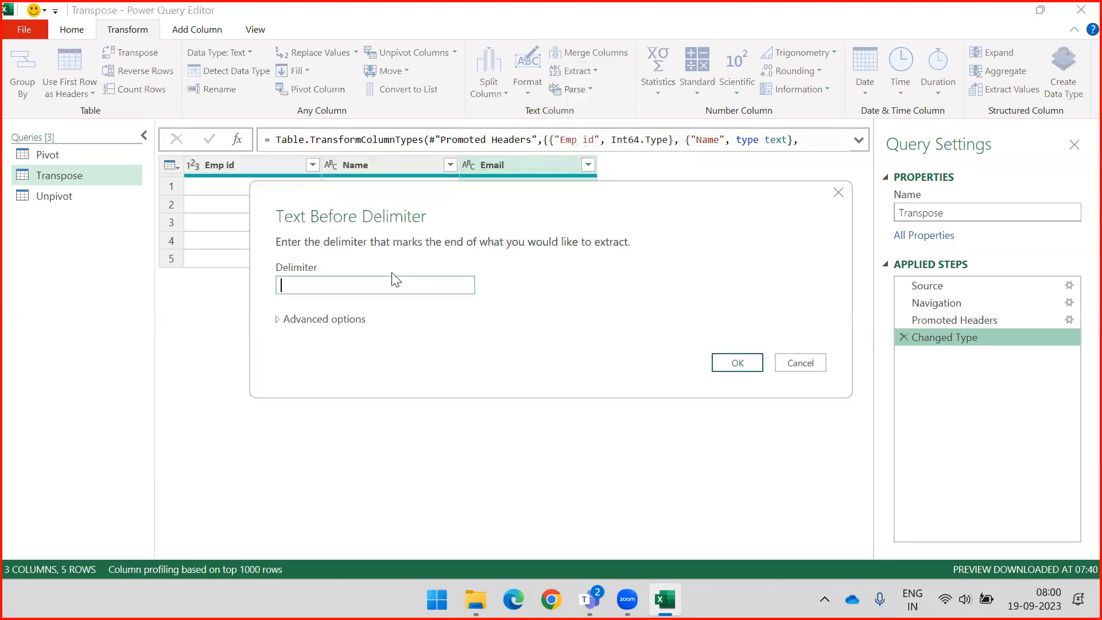
text(.)
click(738, 362)
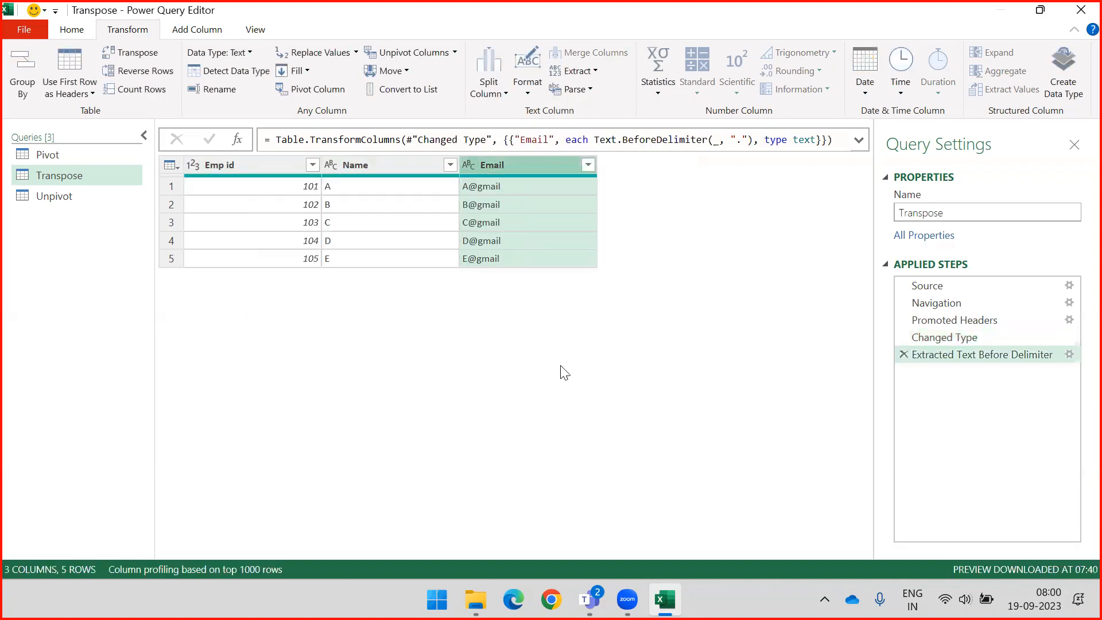
click(903, 354)
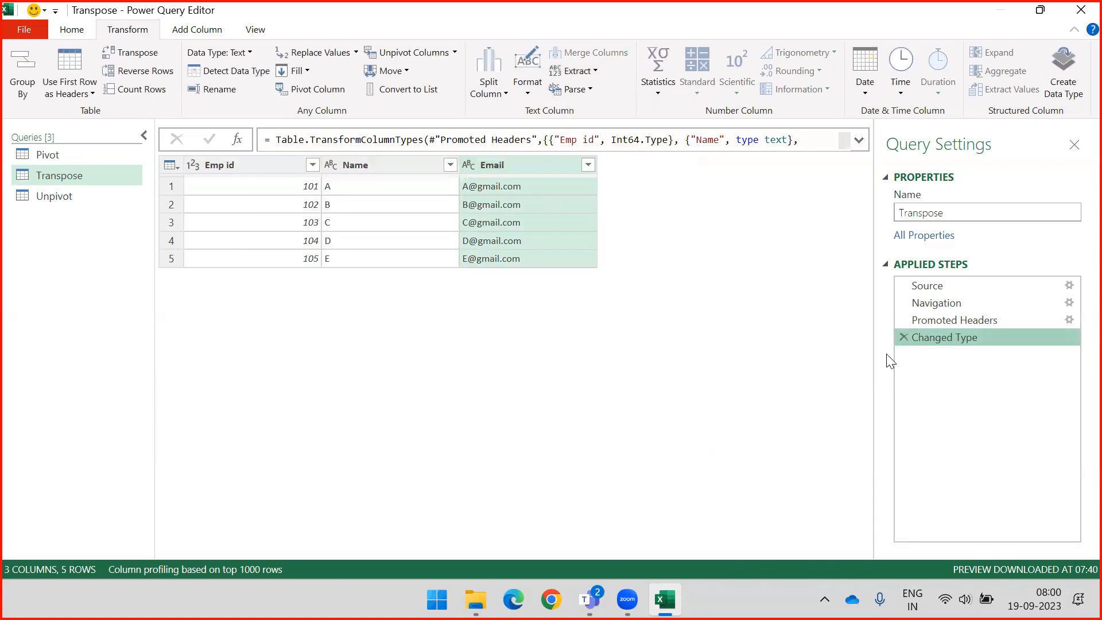
Extract the text after the "@" delimiter in the Email column, and remove the resulting applied step
click(592, 71)
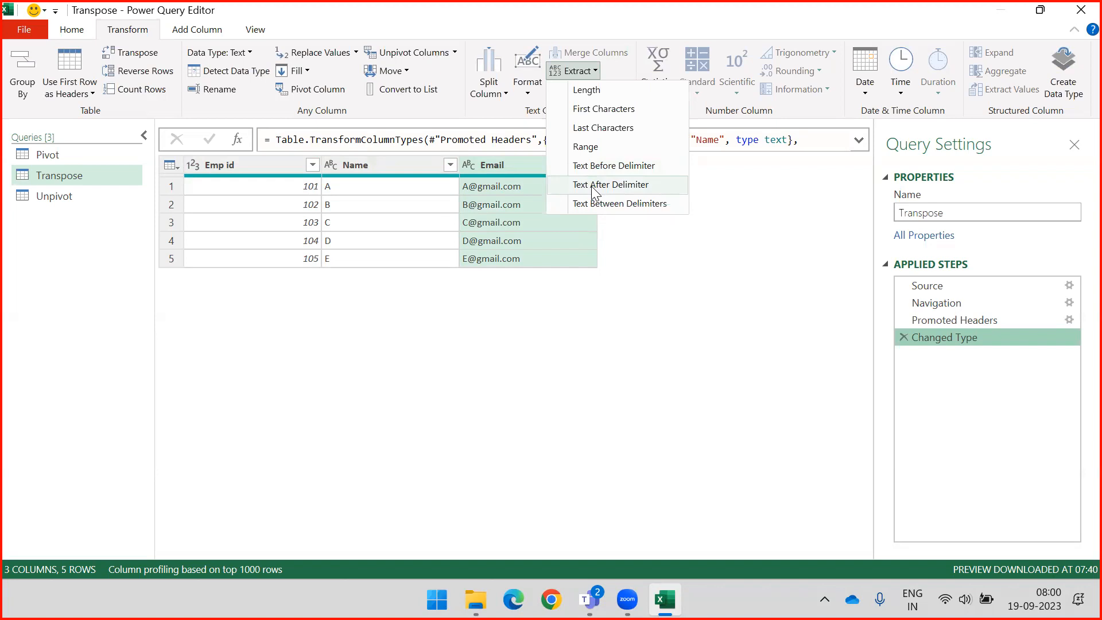
click(592, 187)
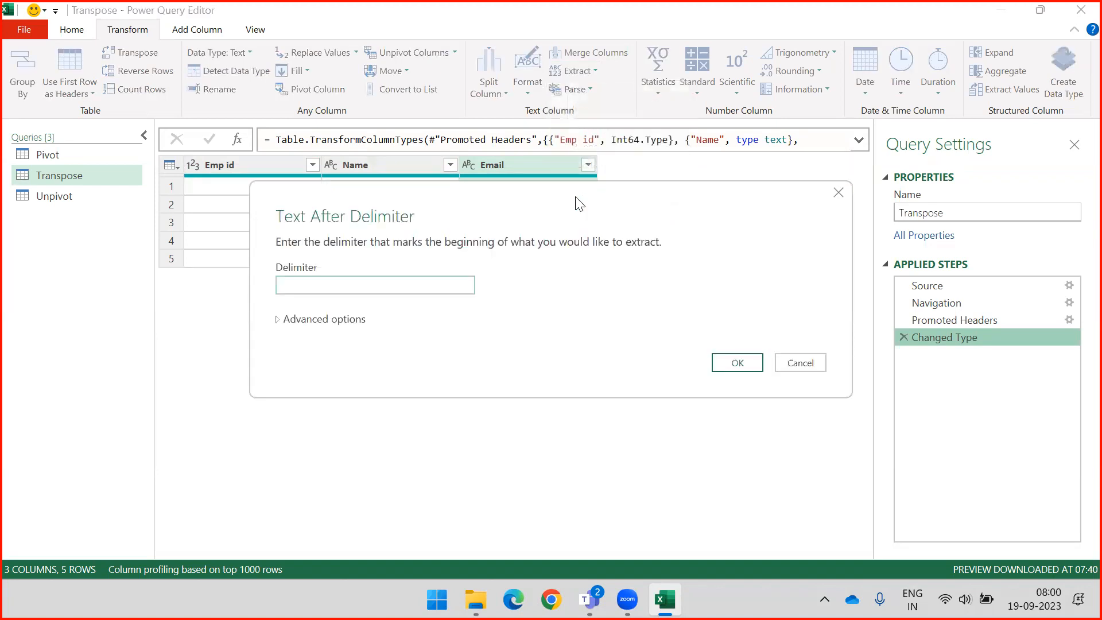
text(@)
click(731, 361)
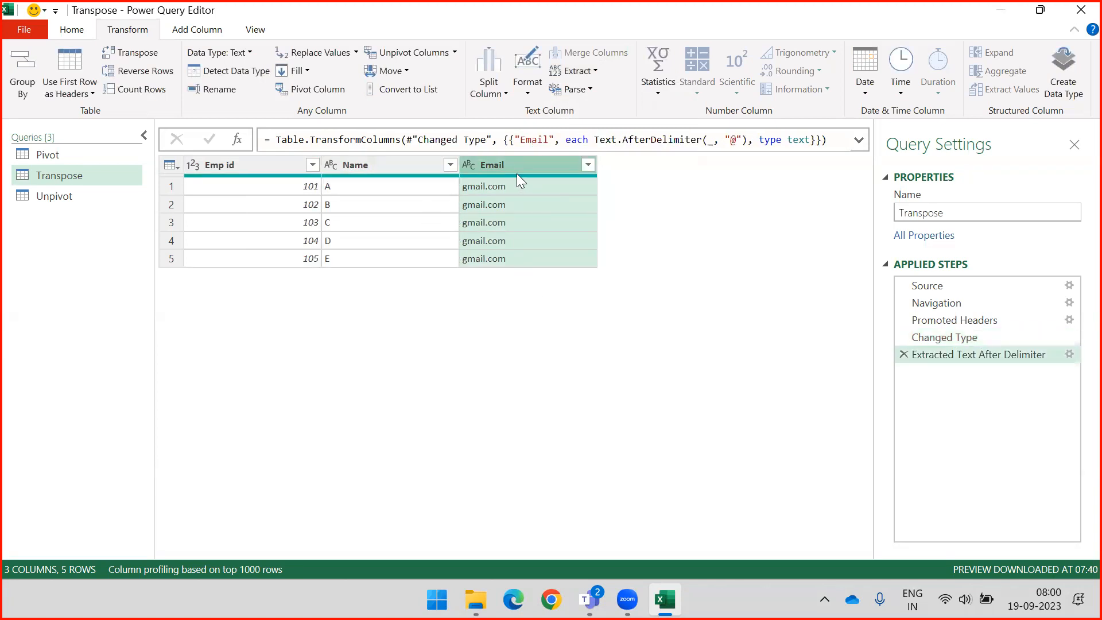
click(903, 352)
Extract the text between the "@" and "." delimiters in the Email column, and remove the resulting applied step
click(534, 95)
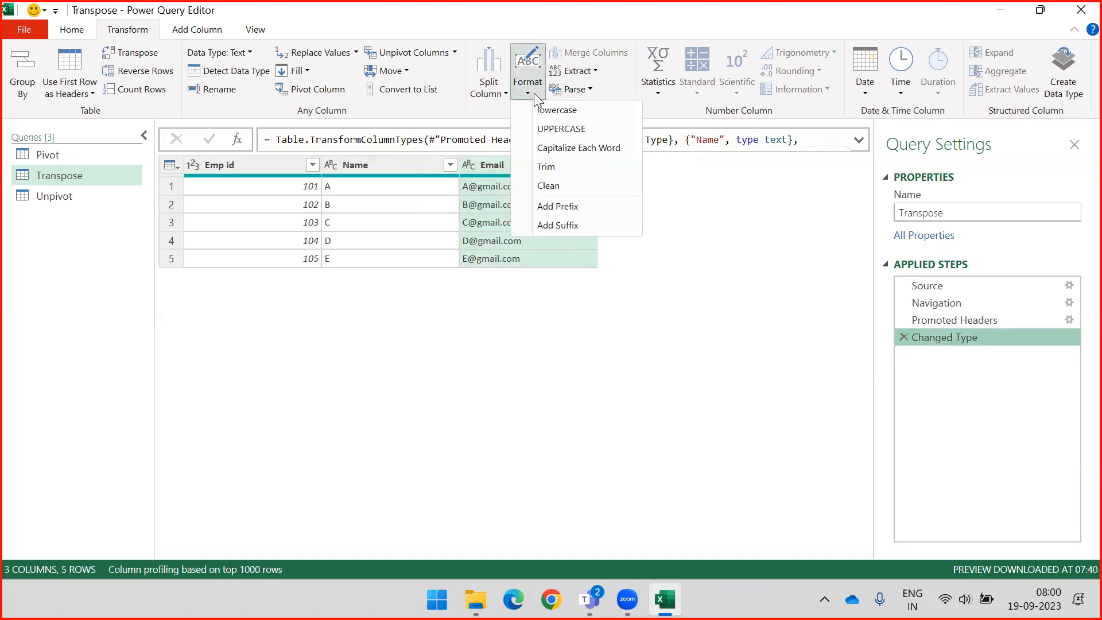
click(593, 72)
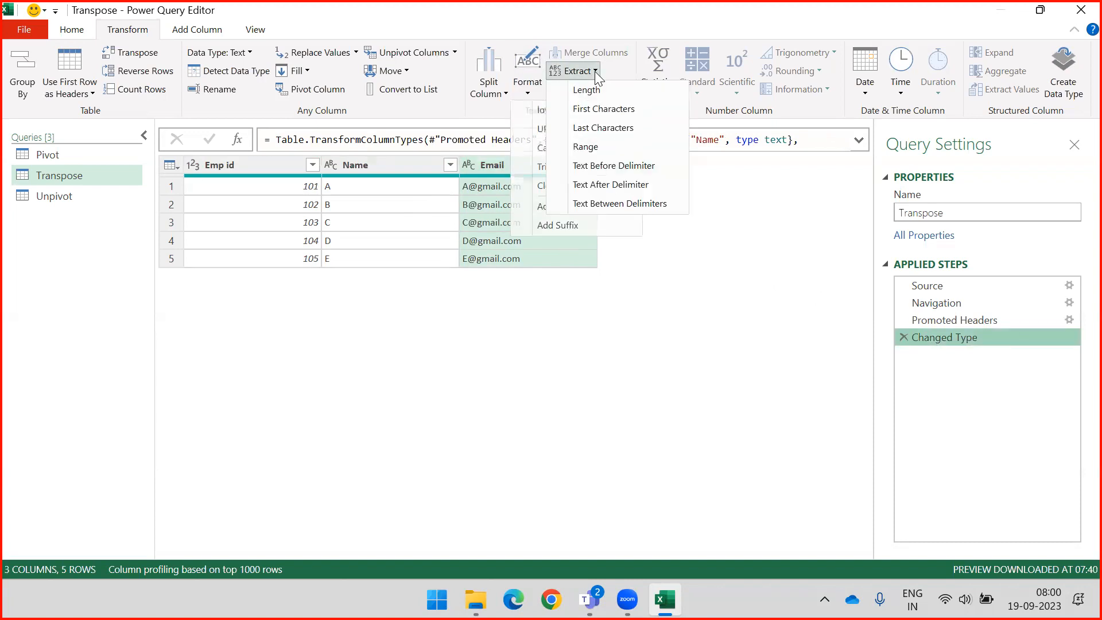
click(602, 206)
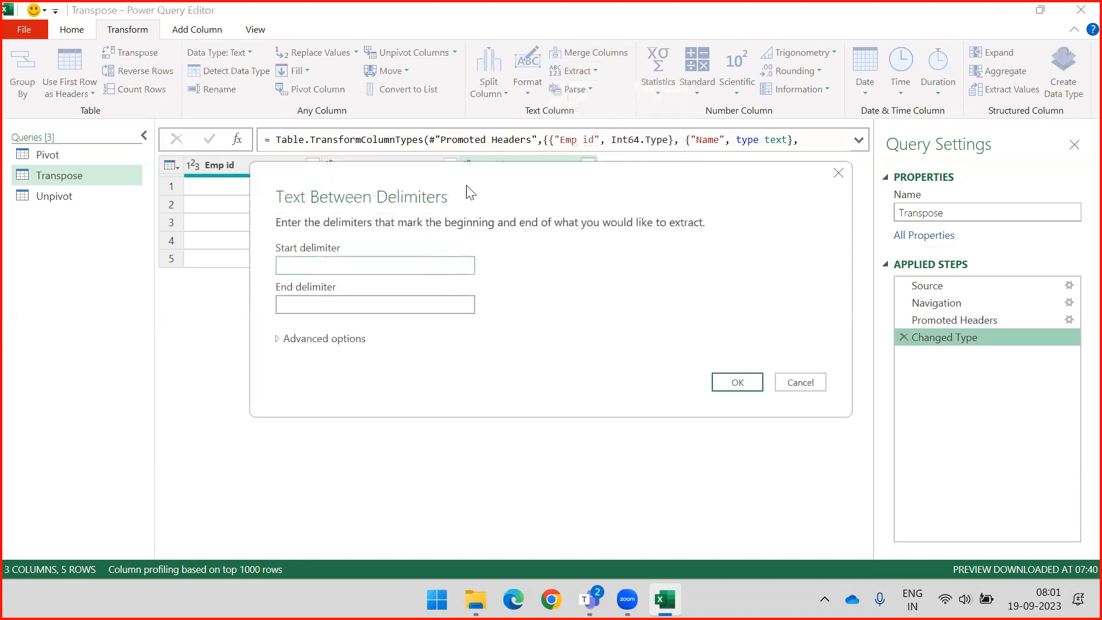
drag(474, 183, 424, 296)
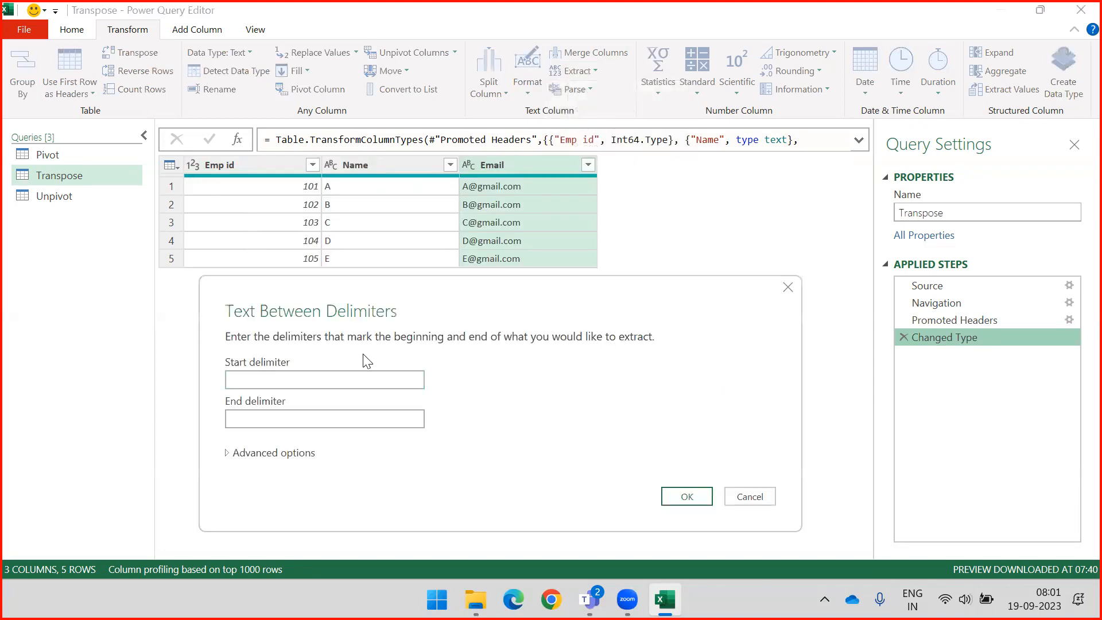
click(309, 379)
text(@)
click(317, 423)
click(678, 504)
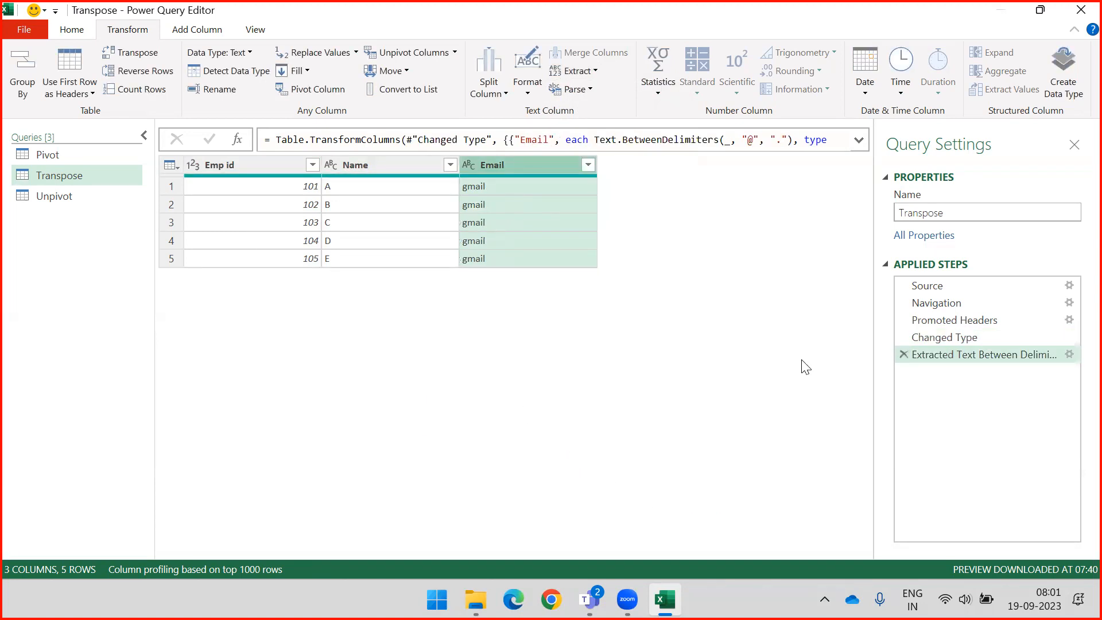
click(903, 354)
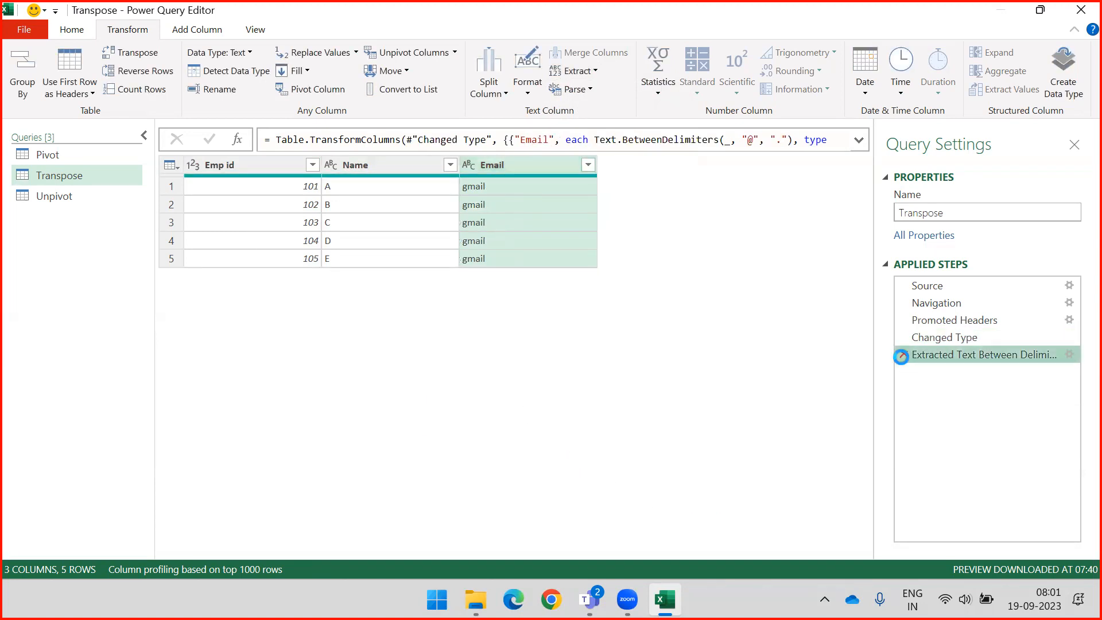
click(594, 70)
click(660, 270)
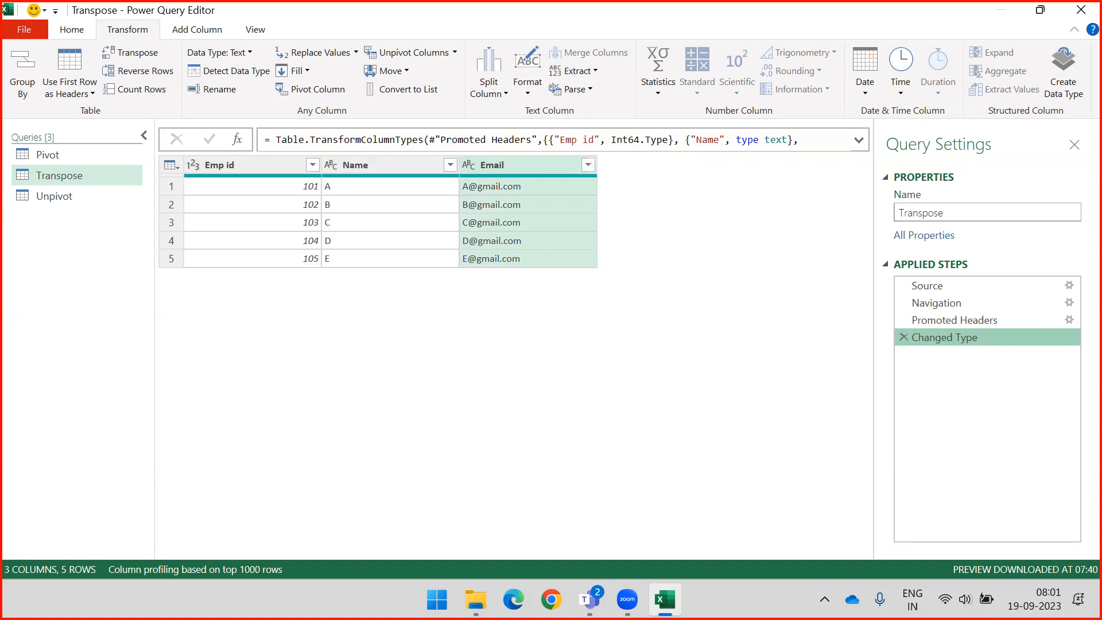
key(alt+Tab)
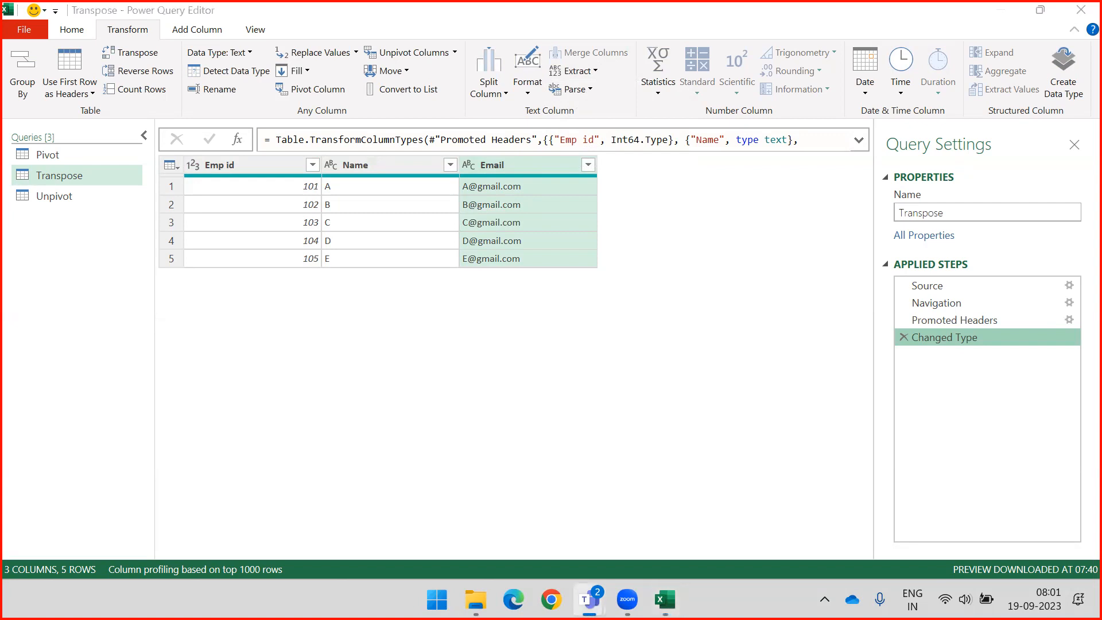
key(alt+Tab)
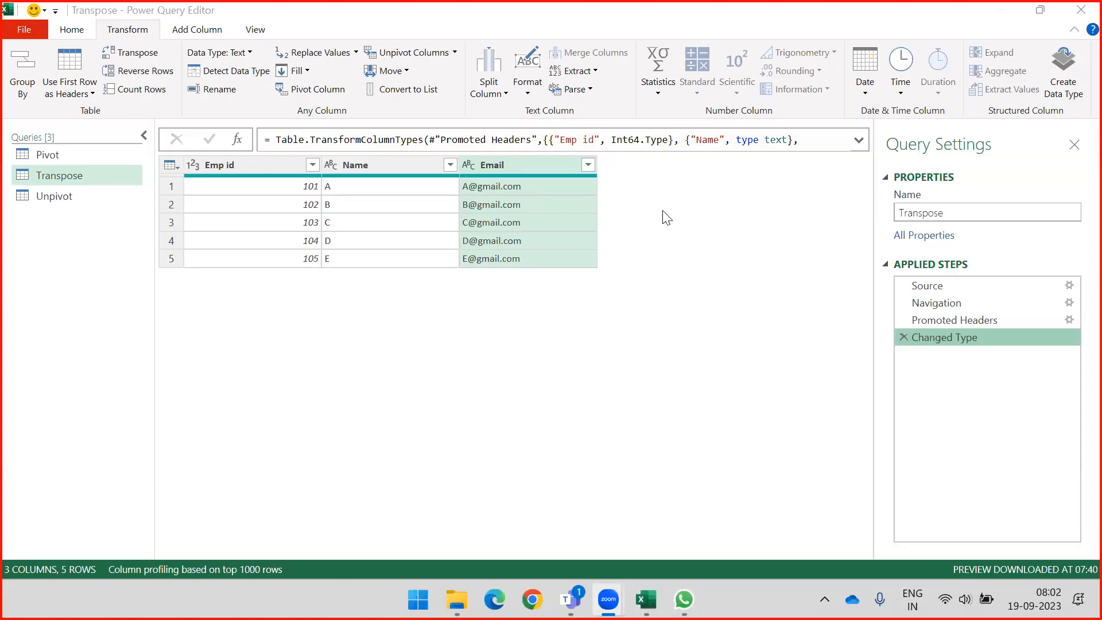
Examine the Parse formats offered for the Email column
click(590, 92)
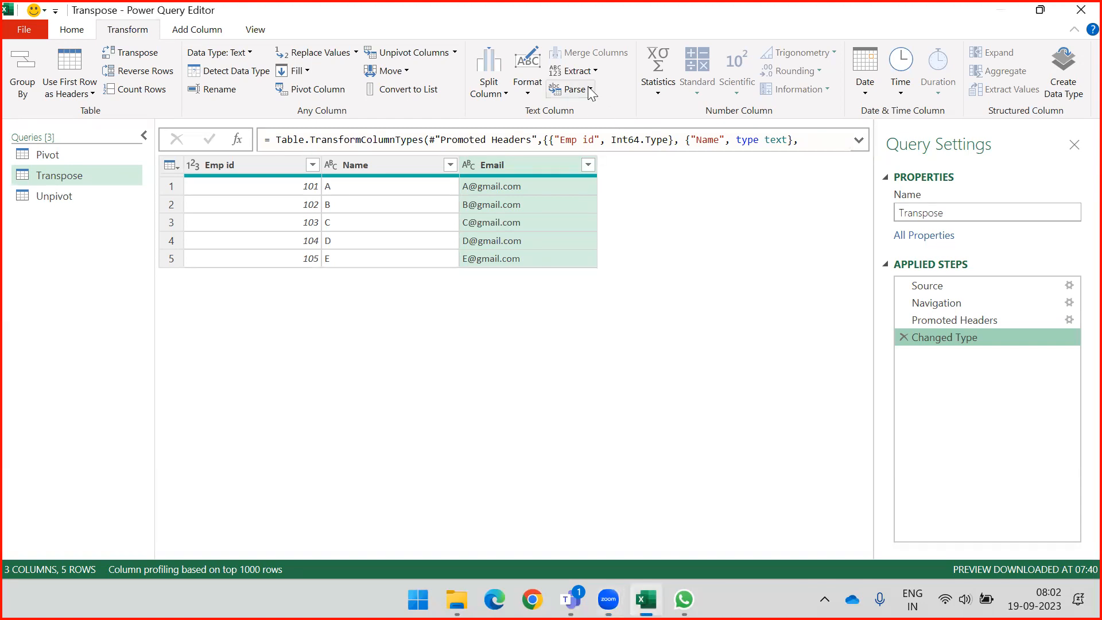
click(587, 88)
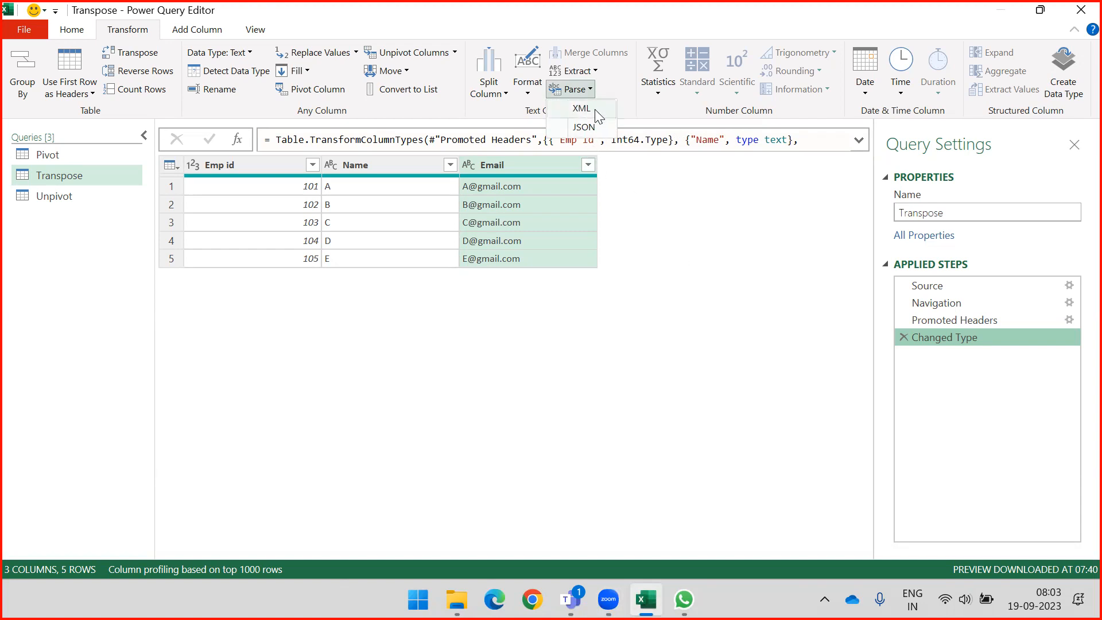
click(670, 245)
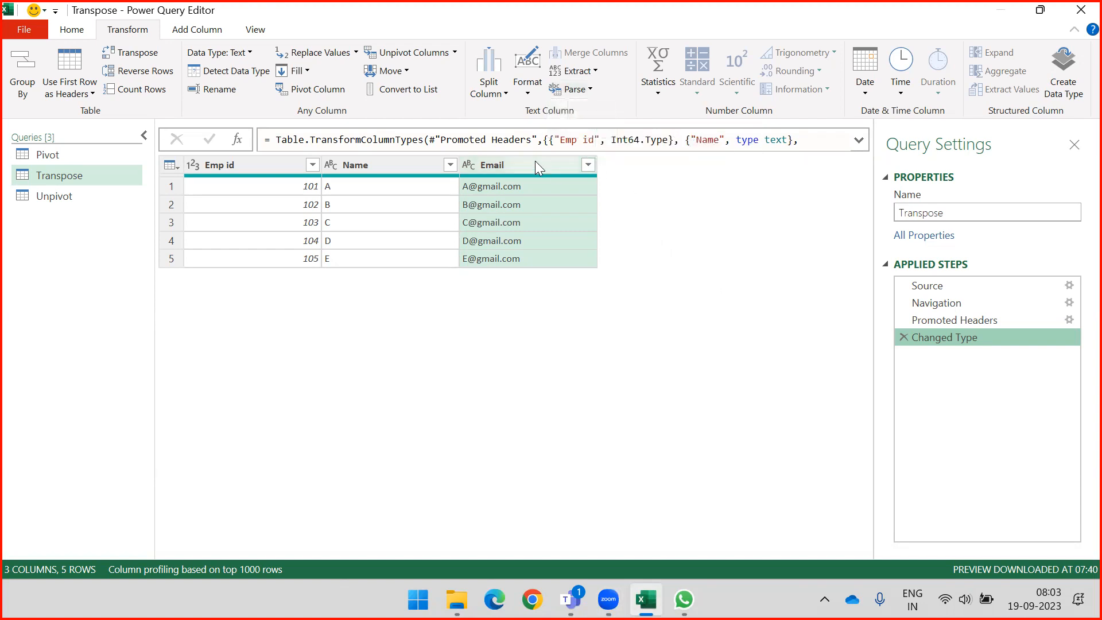
click(500, 160)
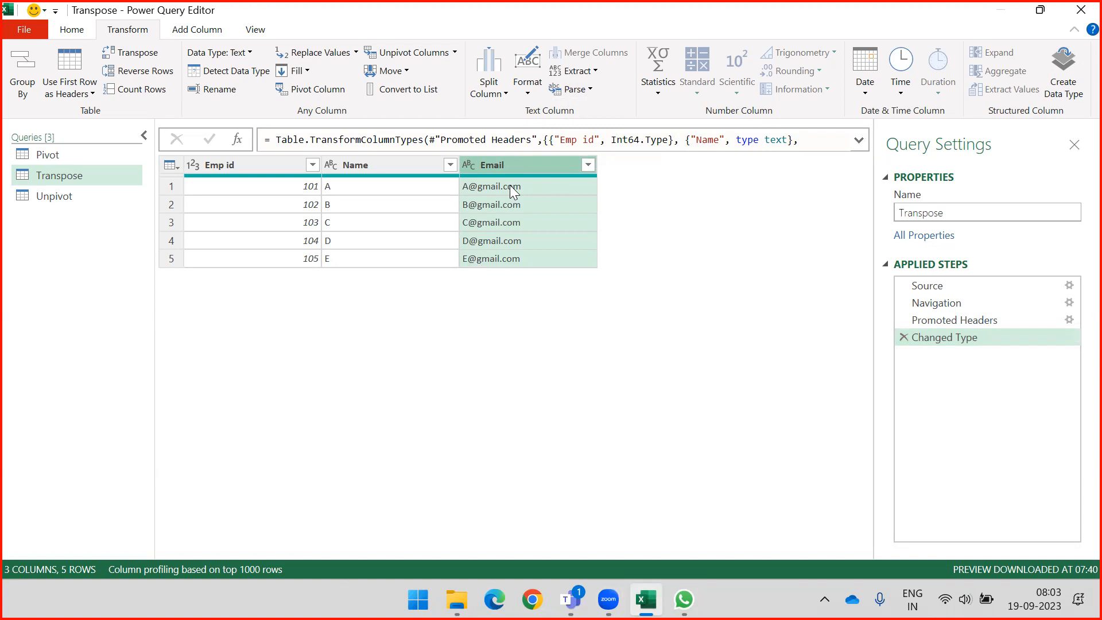
click(591, 88)
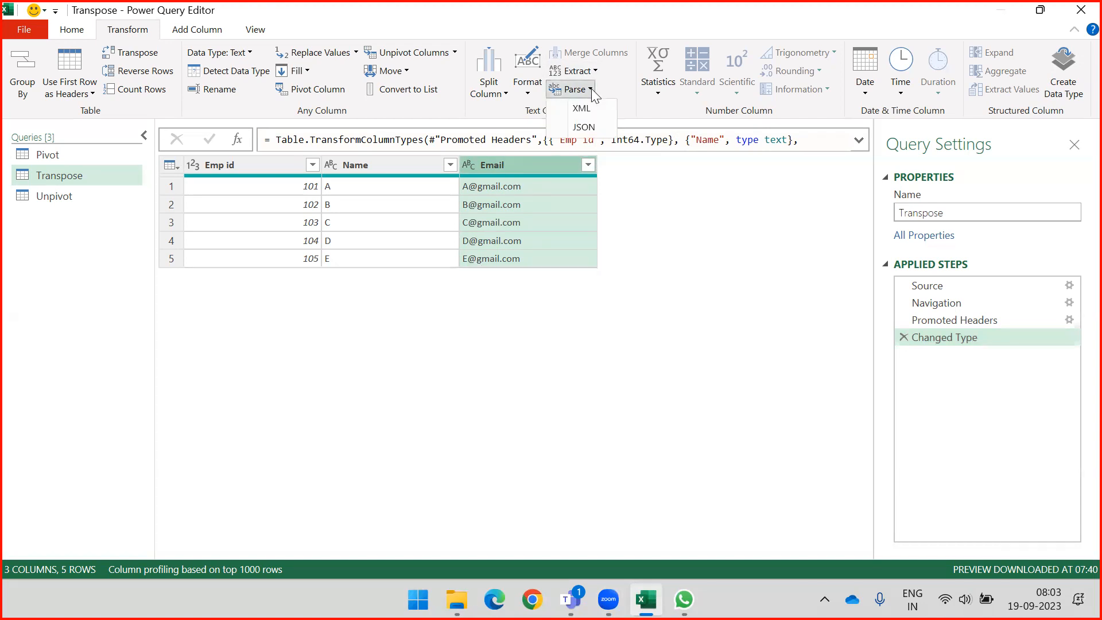
click(672, 213)
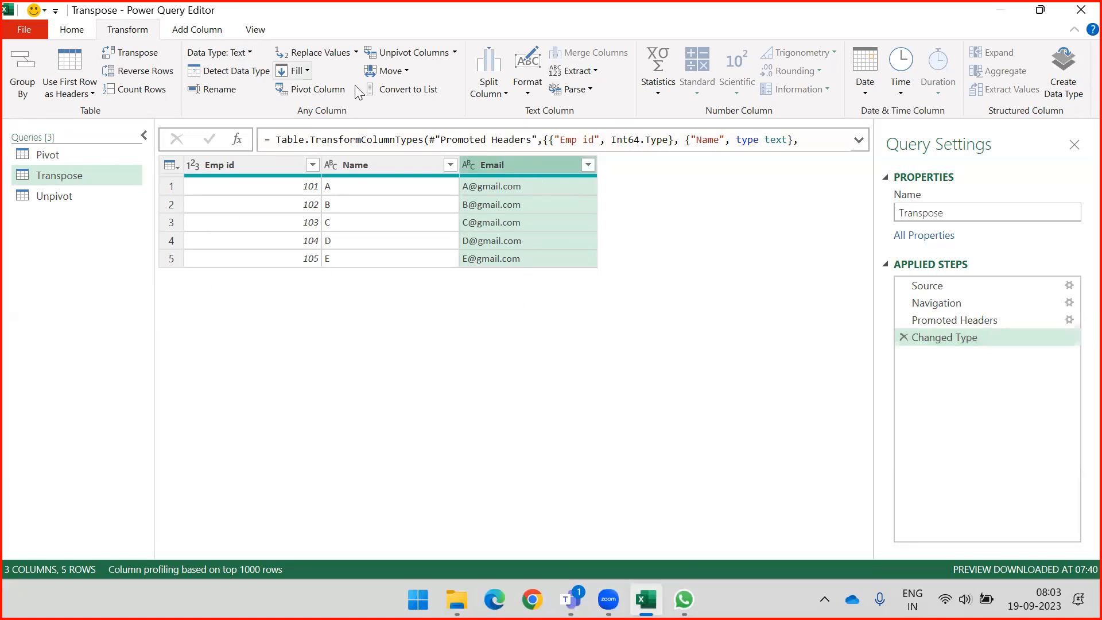
Open File Explorer and move its window to the other display
key(super+e)
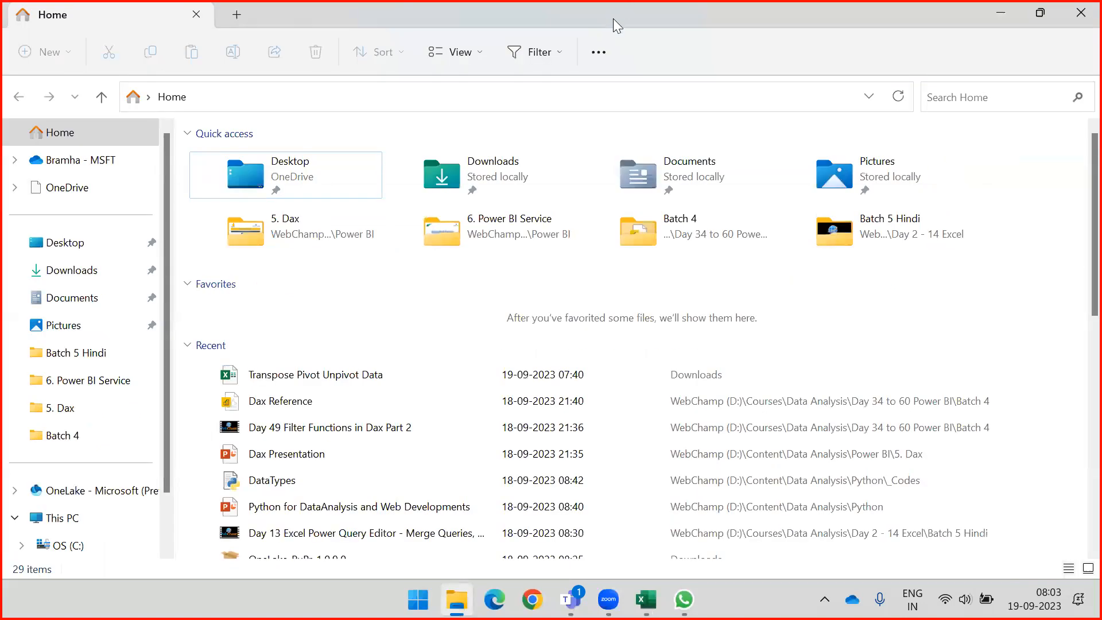
drag(612, 18, 1101, 34)
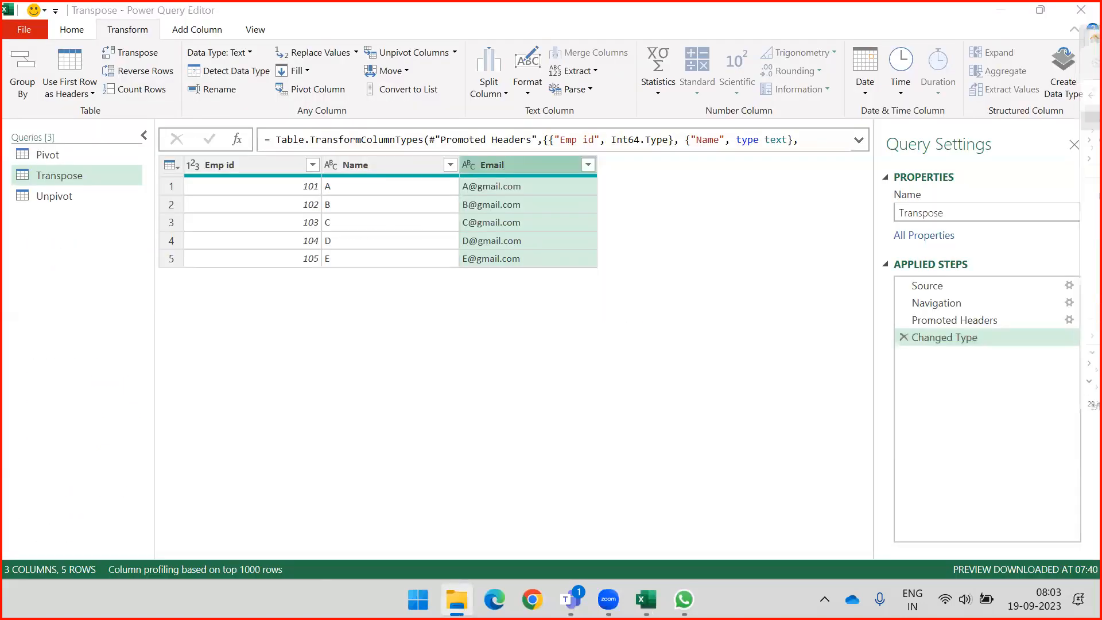
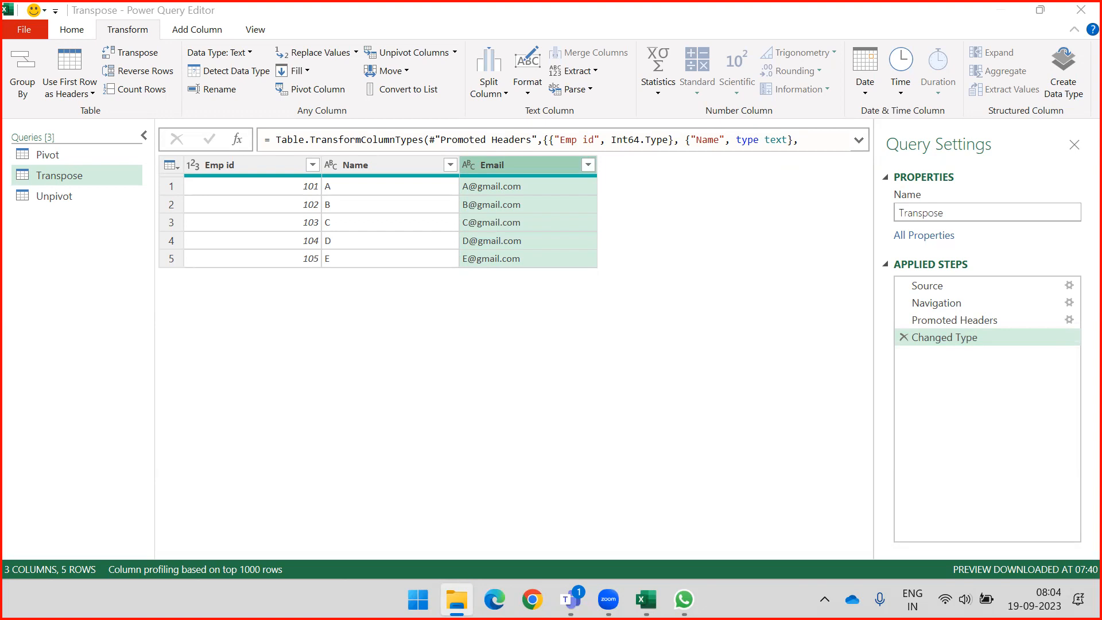
click(646, 599)
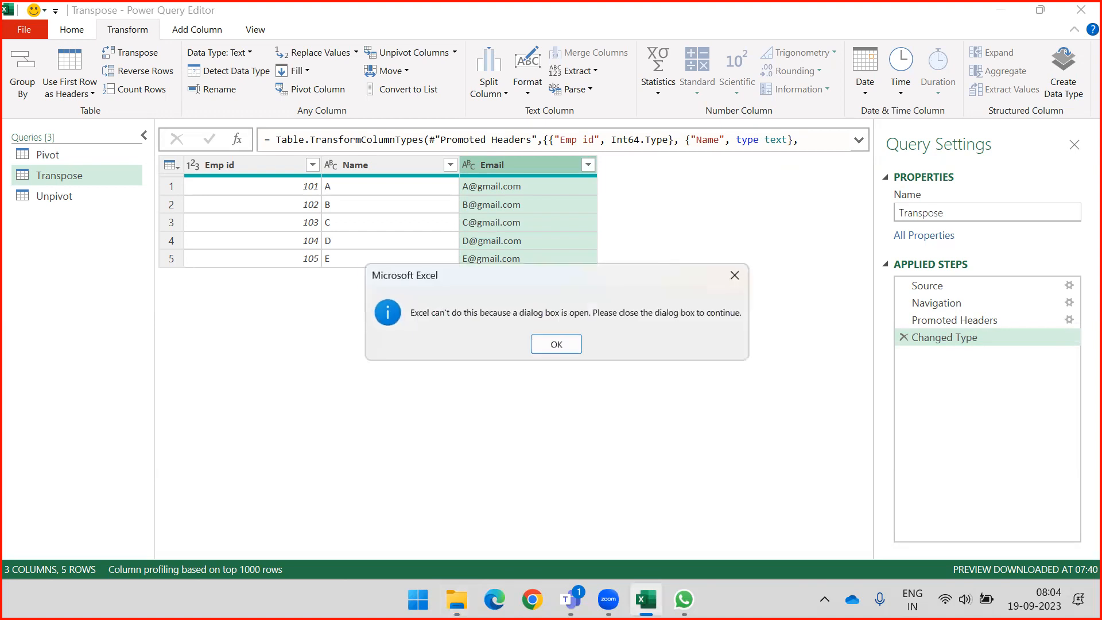
click(571, 346)
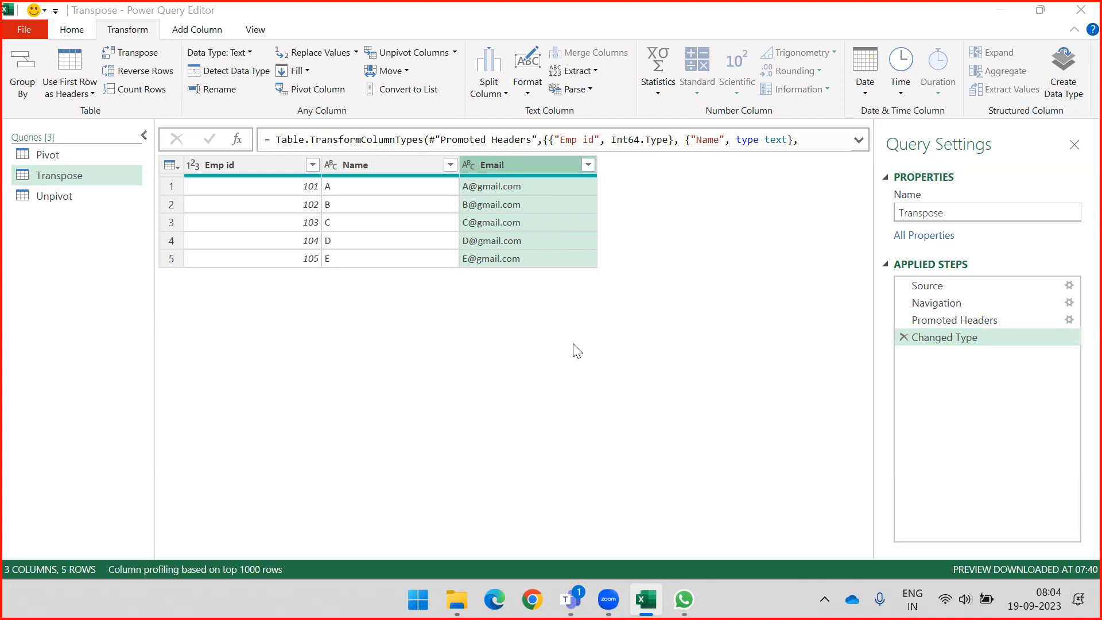
key(alt+Tab)
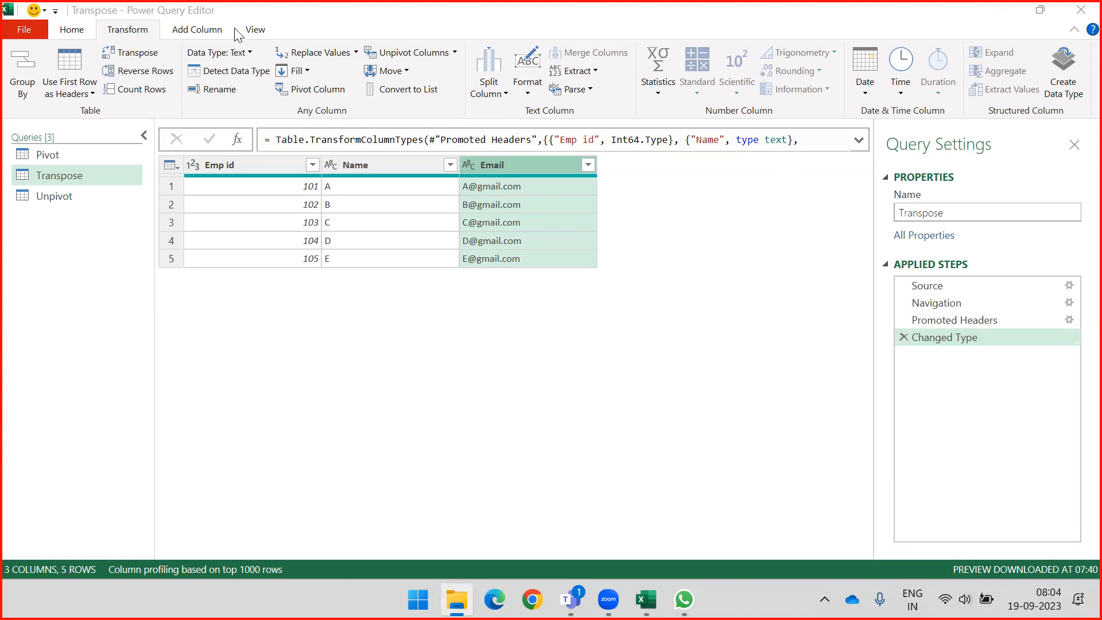
click(73, 31)
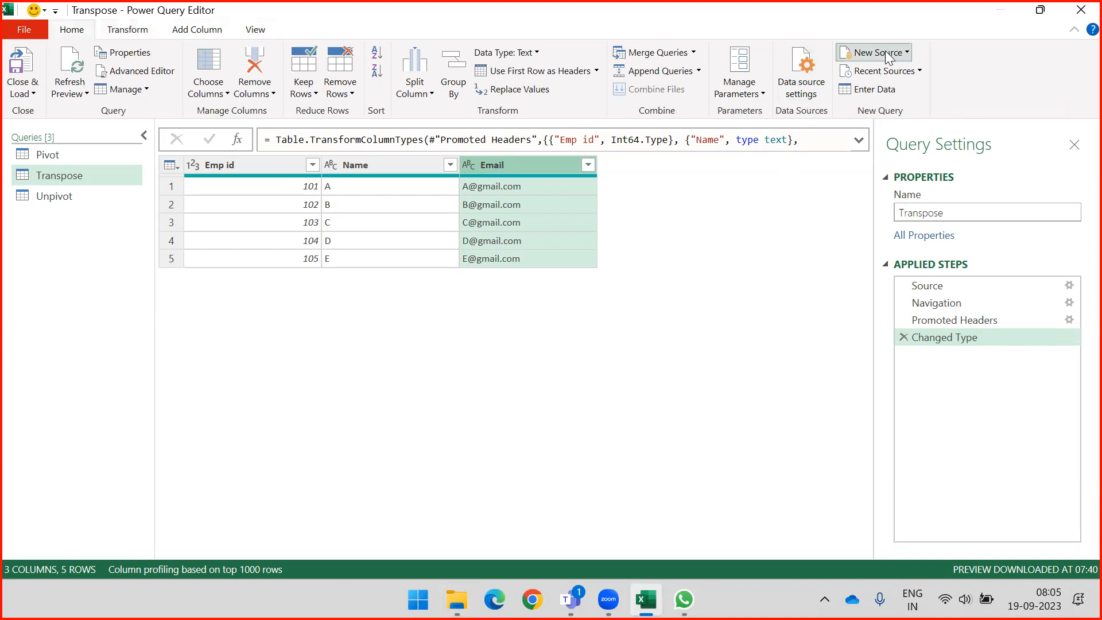
click(883, 51)
mouse_move(882, 72)
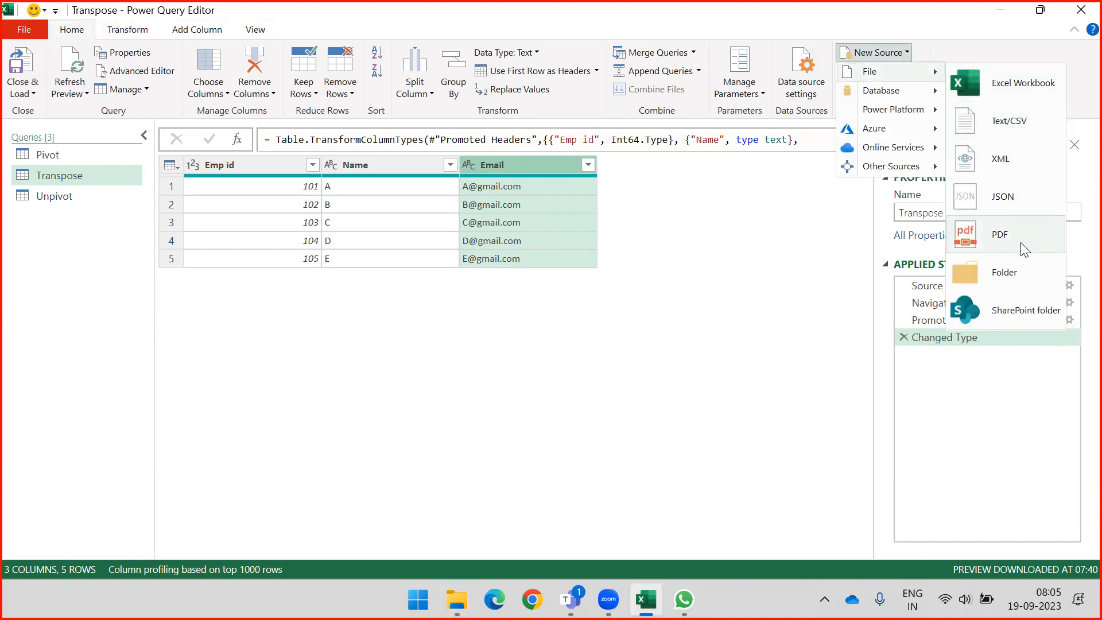
click(1016, 105)
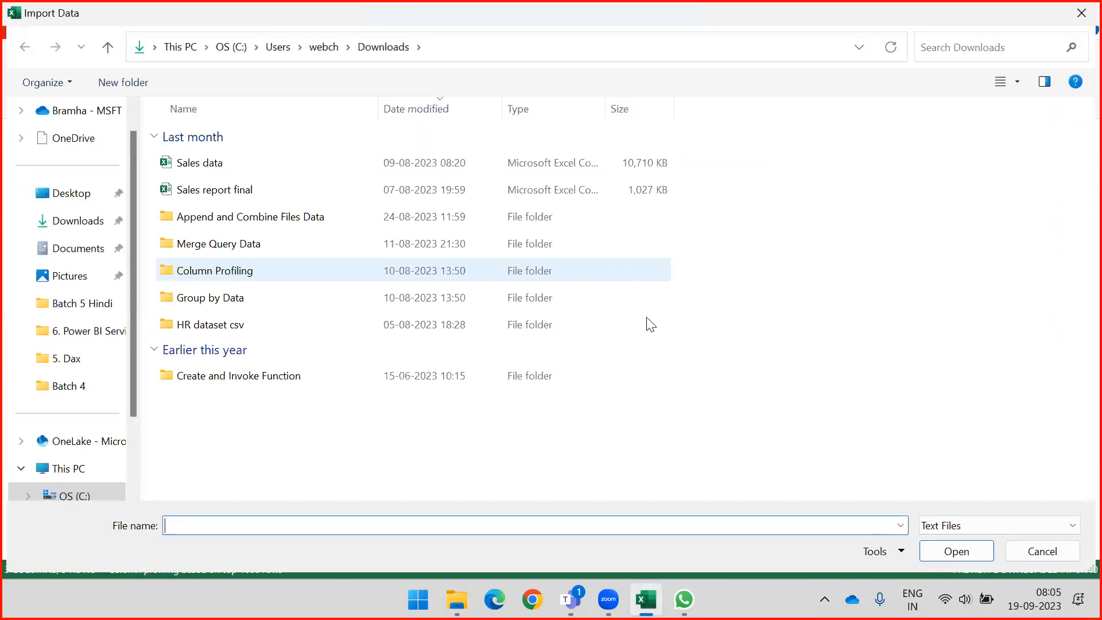
click(1037, 552)
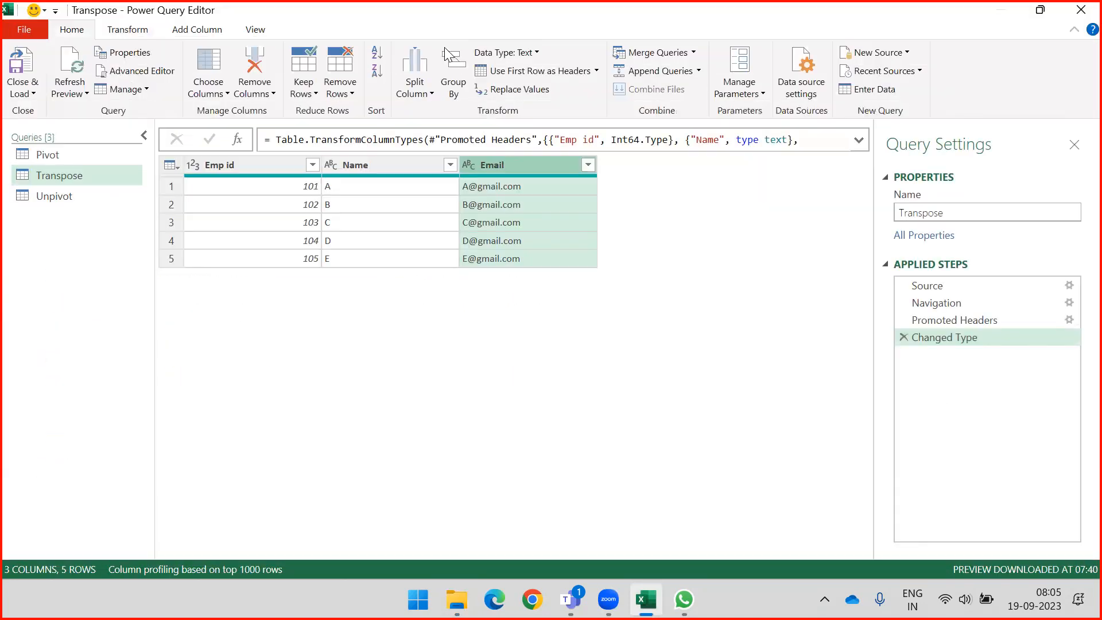
Start a new Excel Workbook source and browse the files in the Downloads folder
click(909, 51)
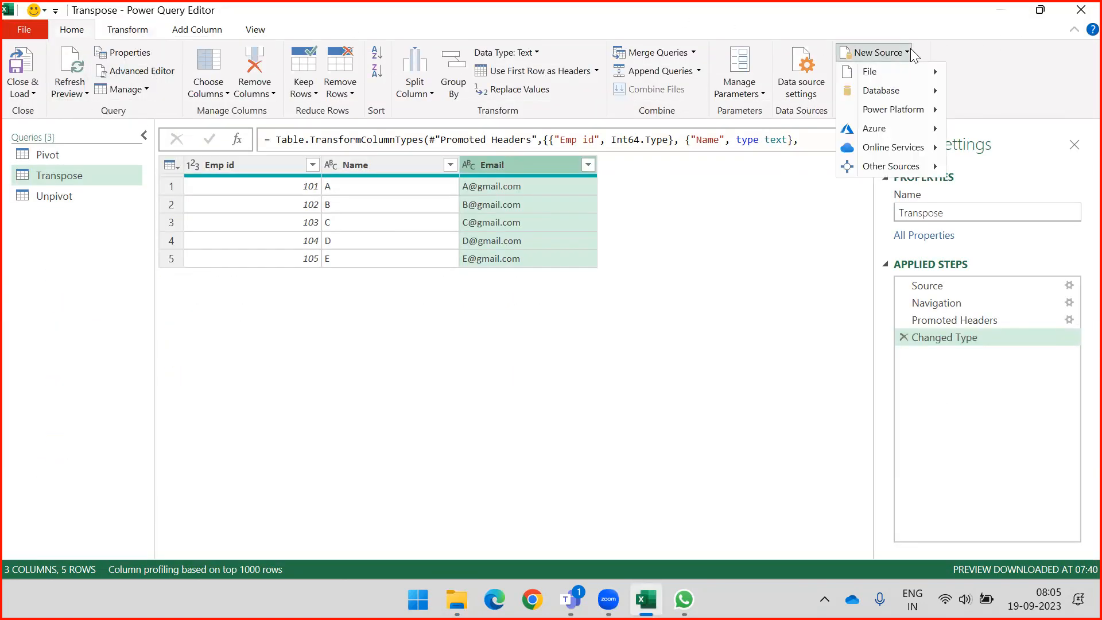
mouse_move(905, 68)
click(1001, 82)
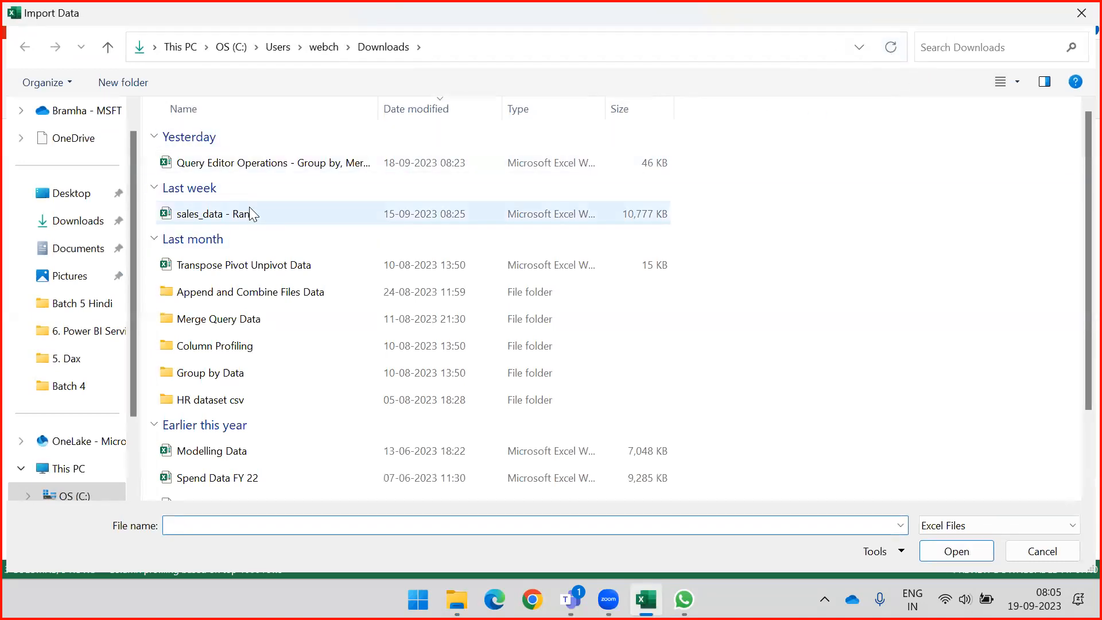
scroll(246, 207, down, 2)
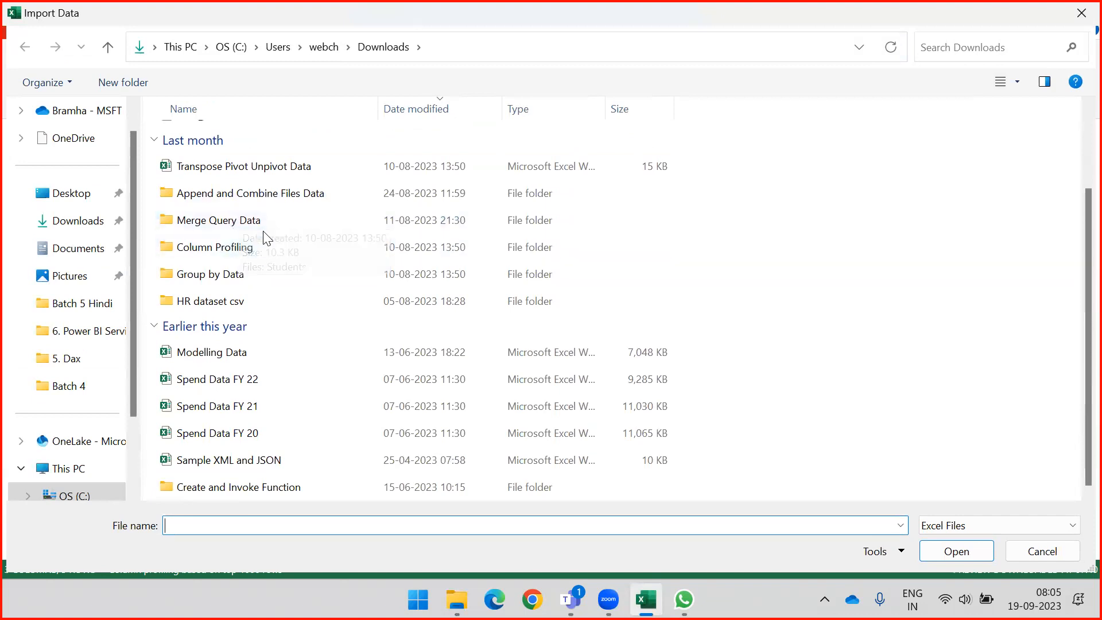
scroll(268, 224, up, 2)
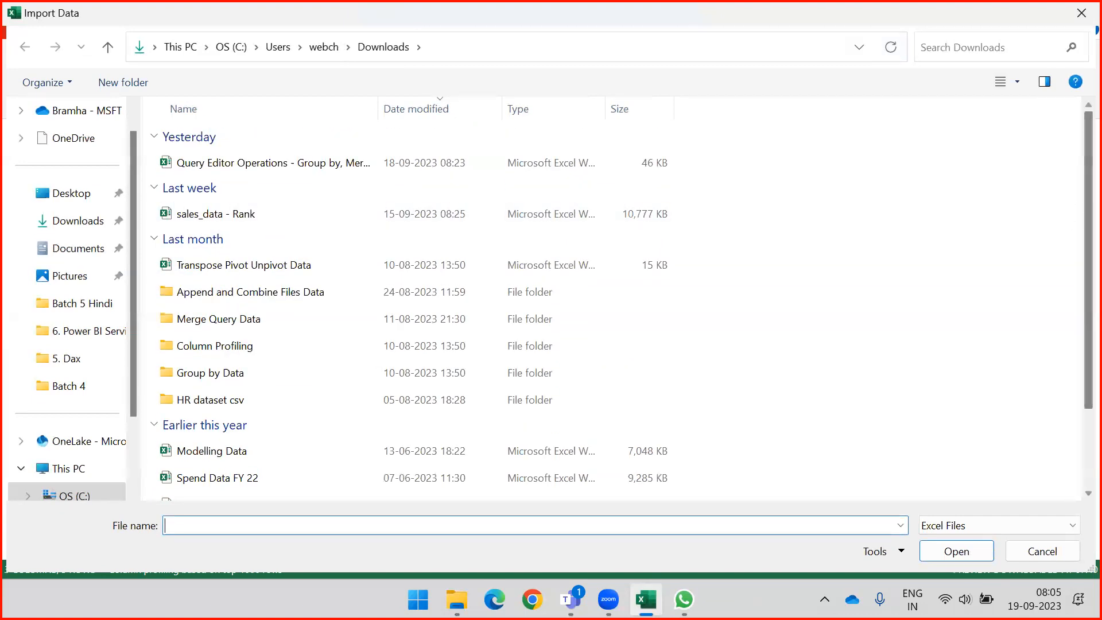
Switch to File Explorer and paste the copied Sample XML and JSON workbook into Downloads, replacing the existing file
click(456, 599)
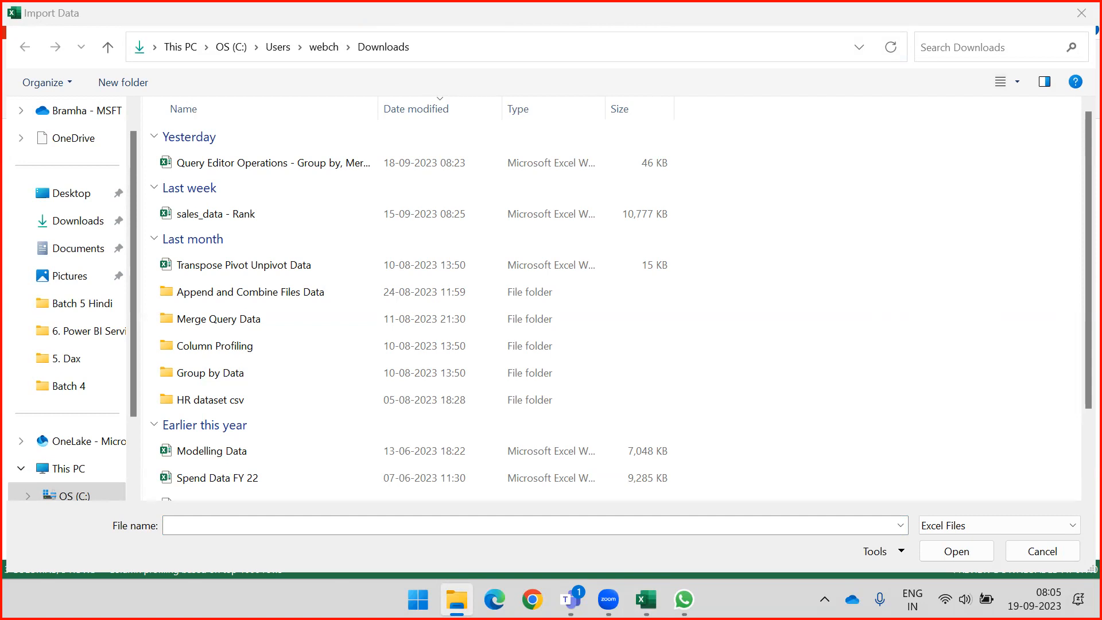
key(ctrl+v)
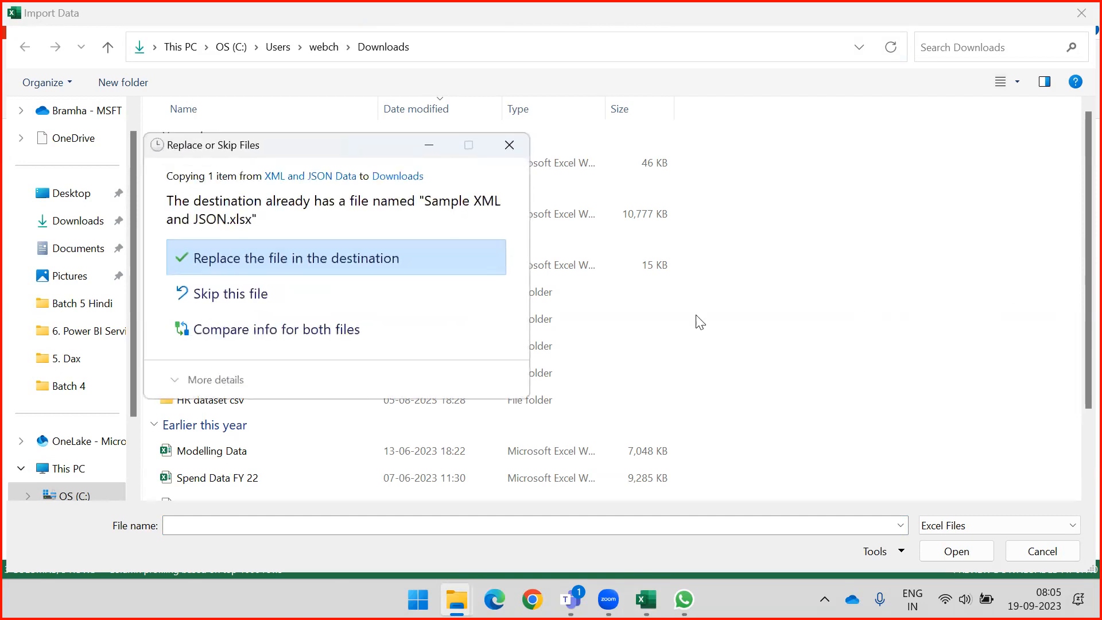
click(282, 258)
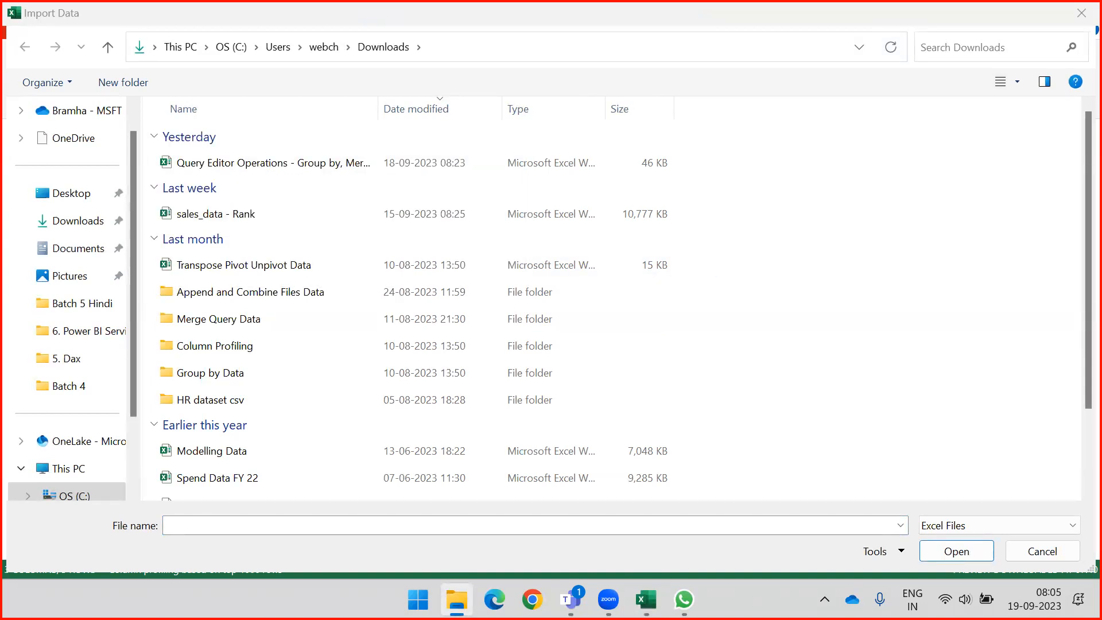
Sort the Downloads files in the import dialog by date modified, oldest first
scroll(297, 230, down, 2)
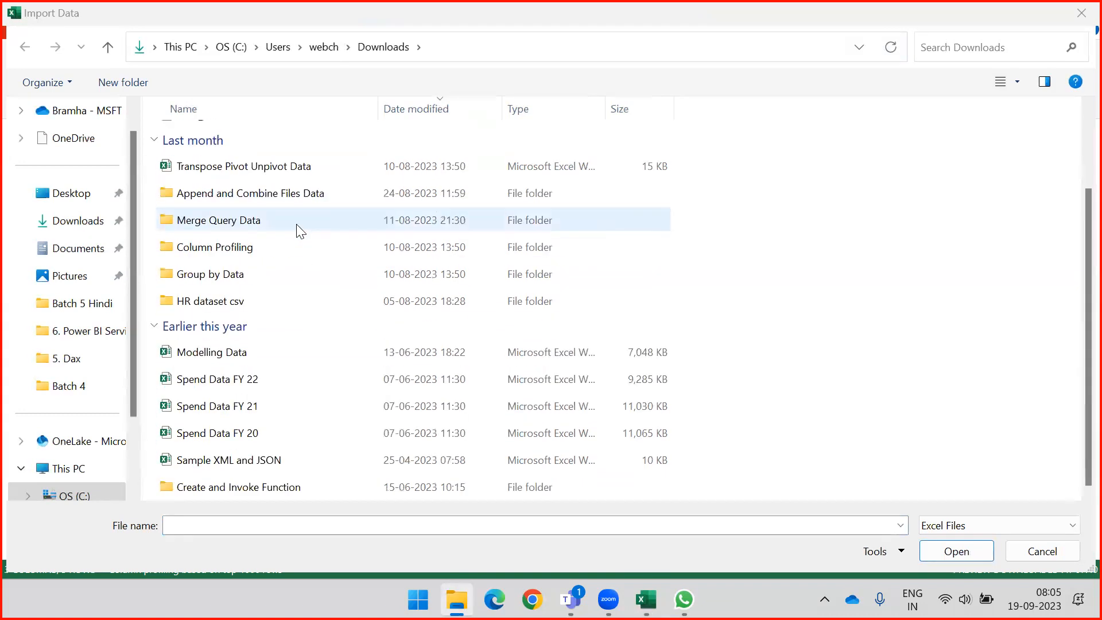
scroll(287, 153, up, 2)
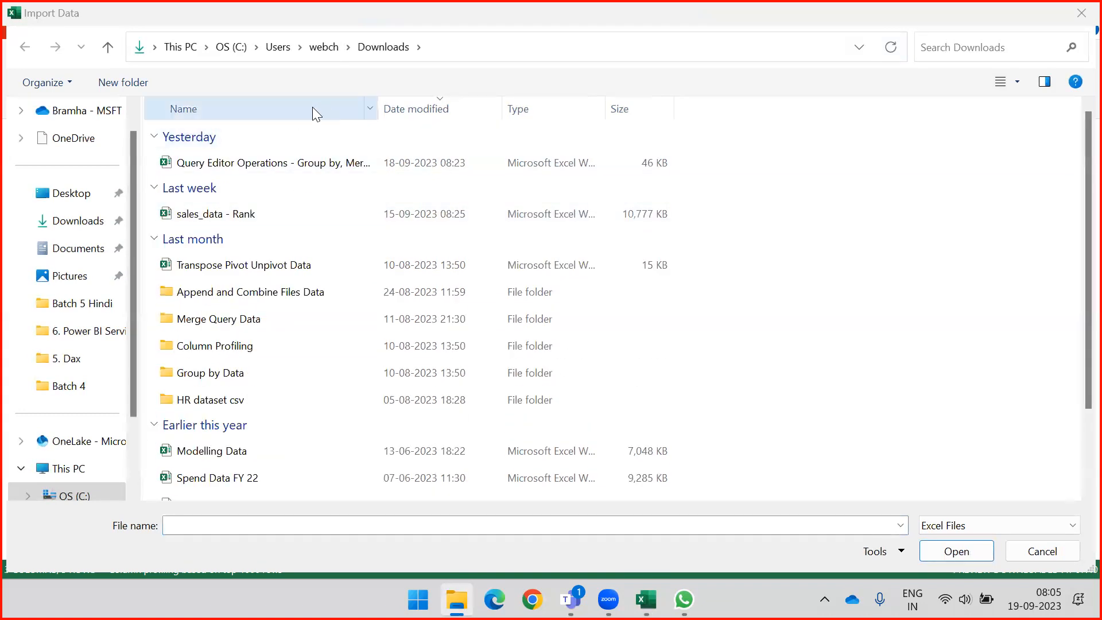
click(434, 109)
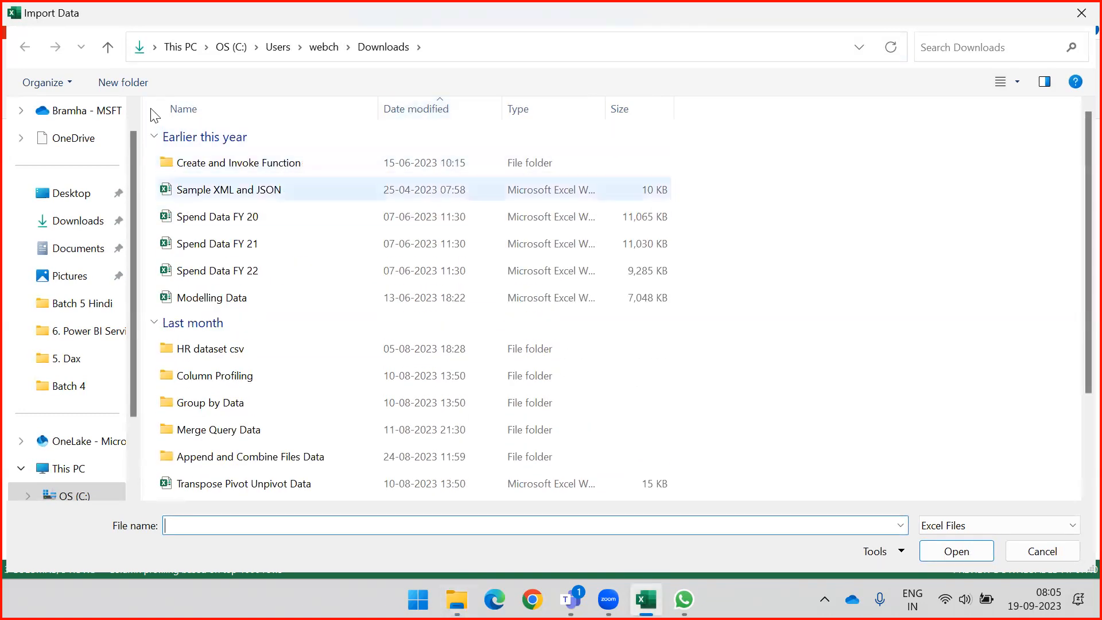
Import both the JSON and XML sheets from the Sample XML and JSON workbook as new queries
click(276, 190)
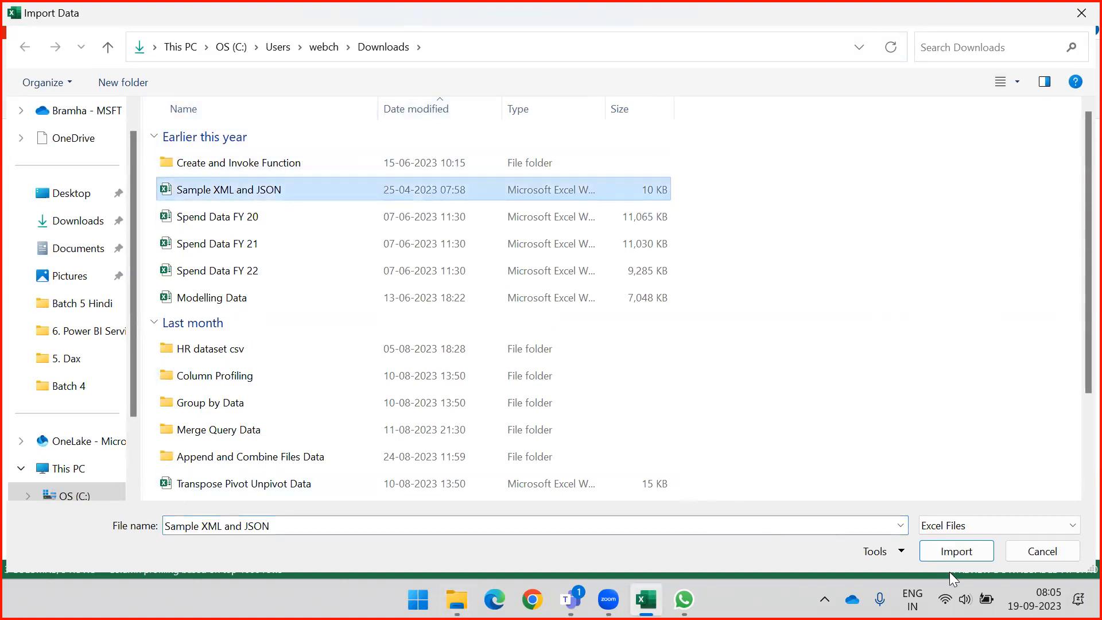
click(944, 552)
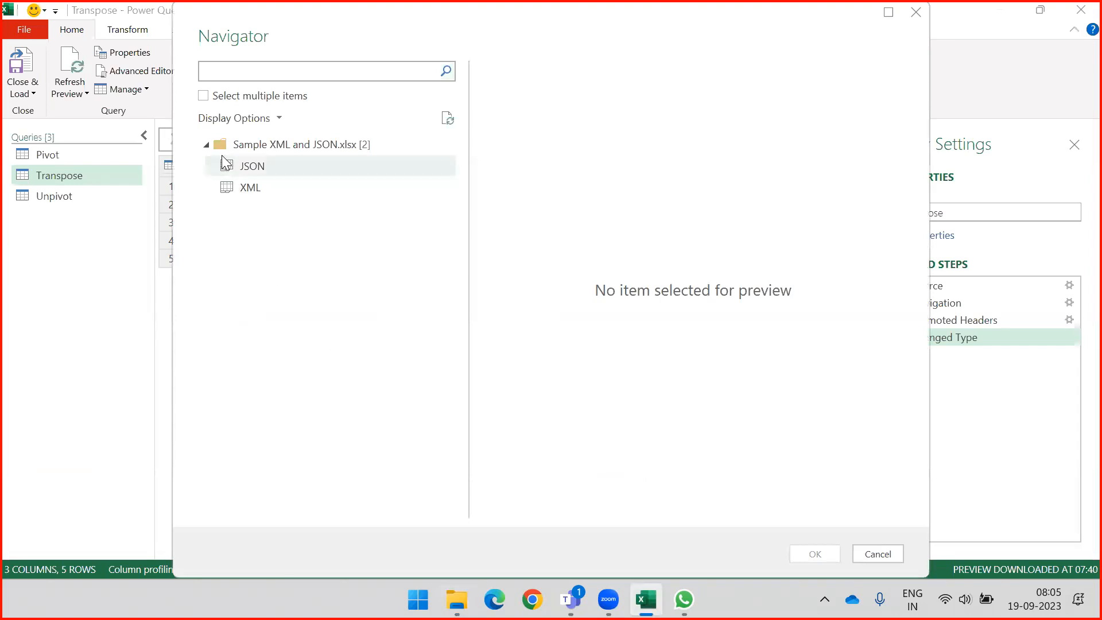
click(203, 96)
click(224, 165)
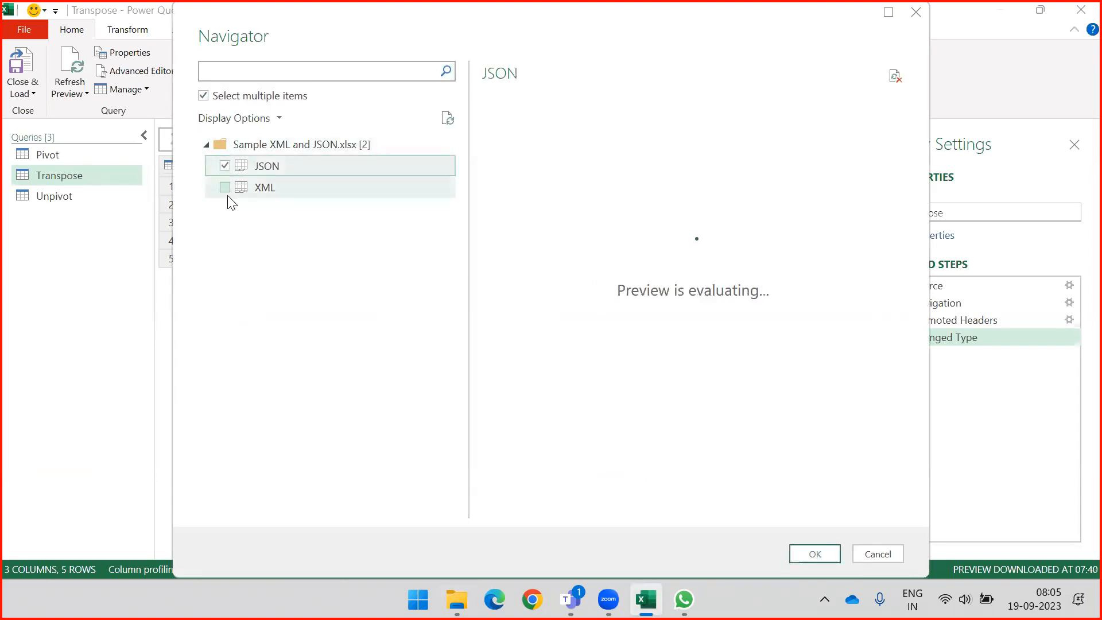
click(224, 187)
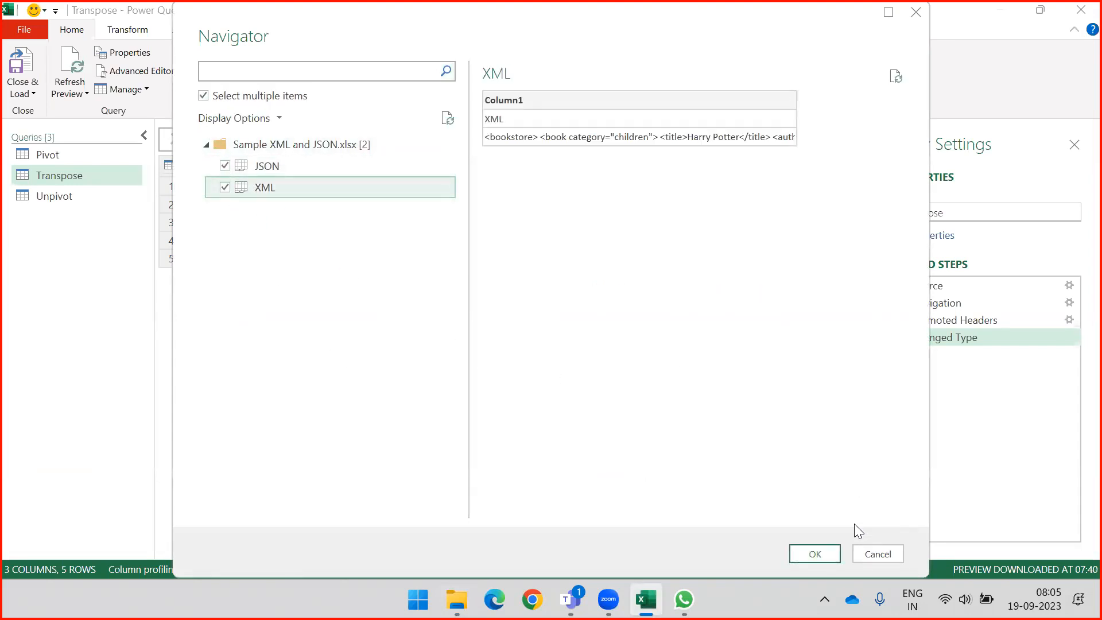
click(803, 551)
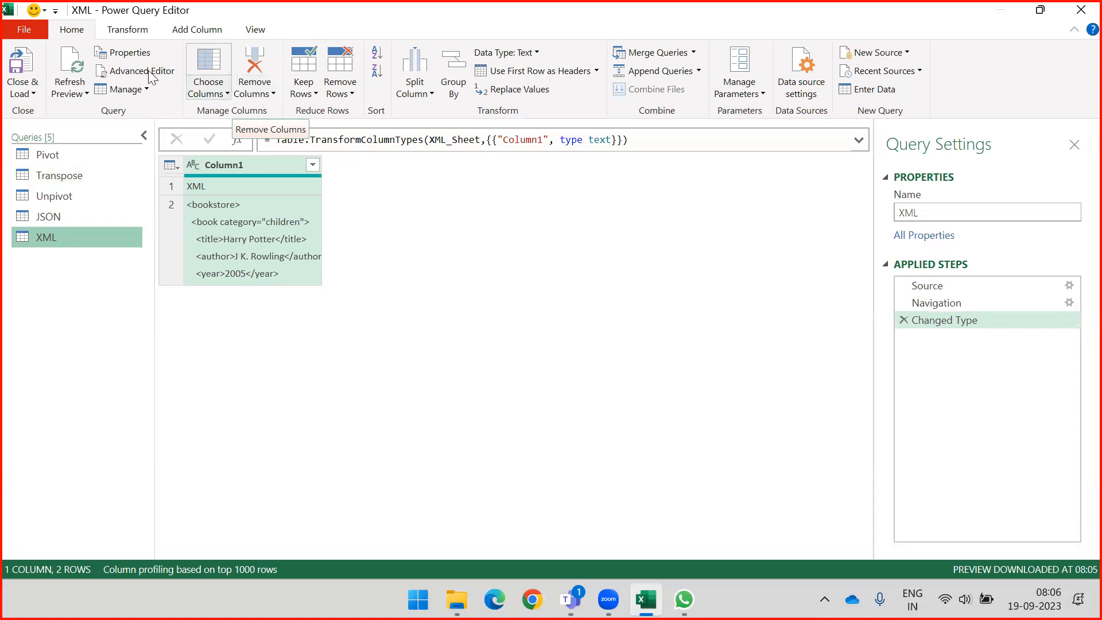
Promote the first row of the XML query to column headers
click(127, 29)
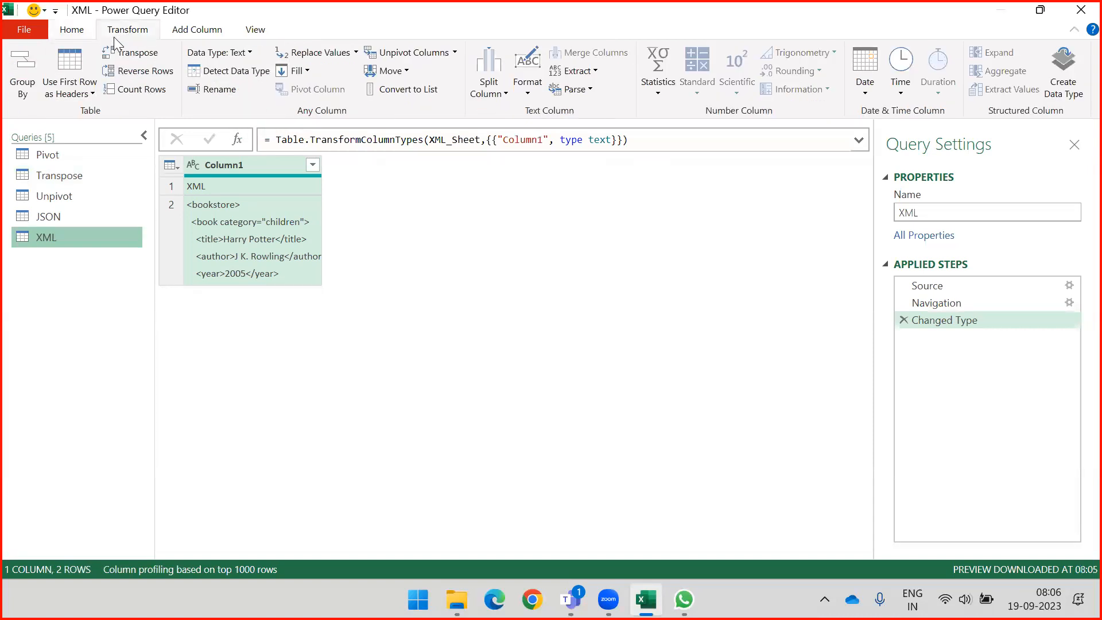
click(75, 64)
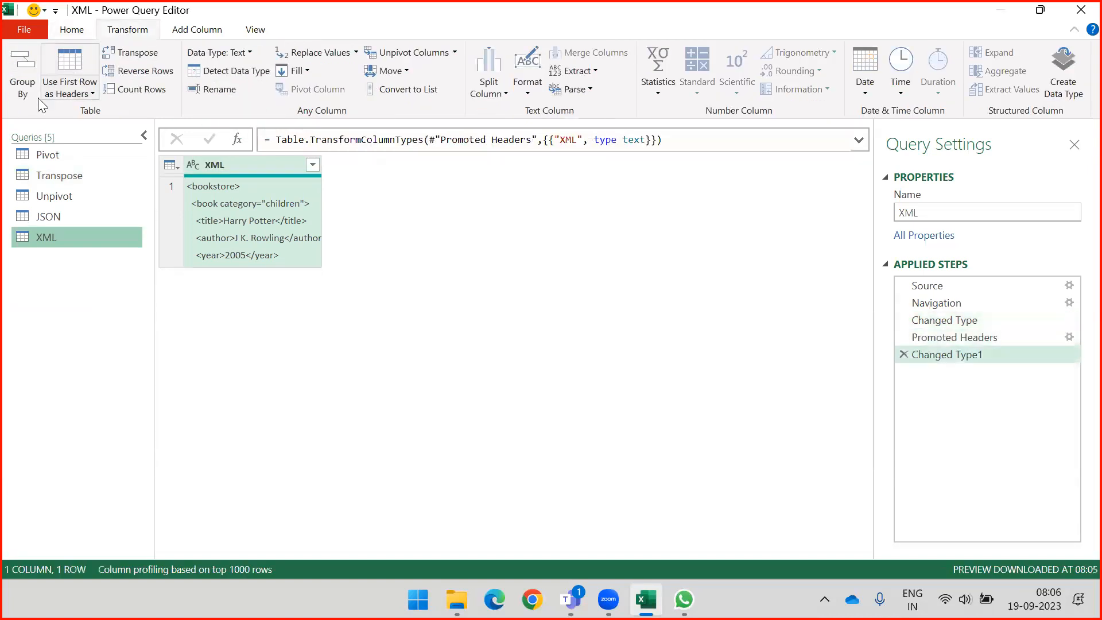
Try parsing the XML column as an XML document and remove the resulting Parsed XML step
click(587, 87)
click(589, 112)
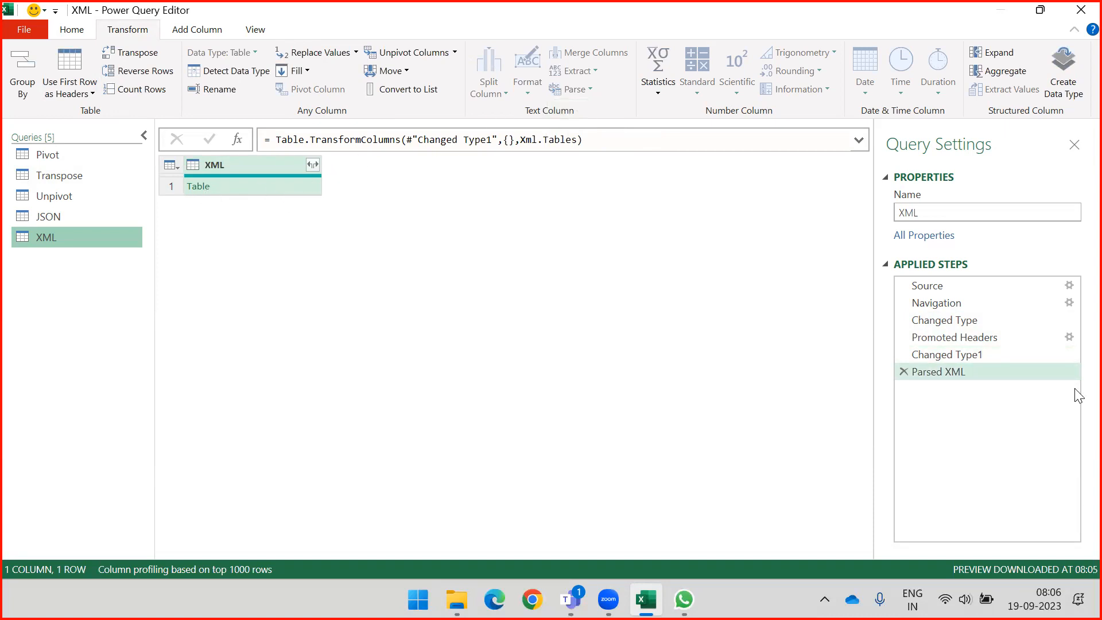
click(903, 371)
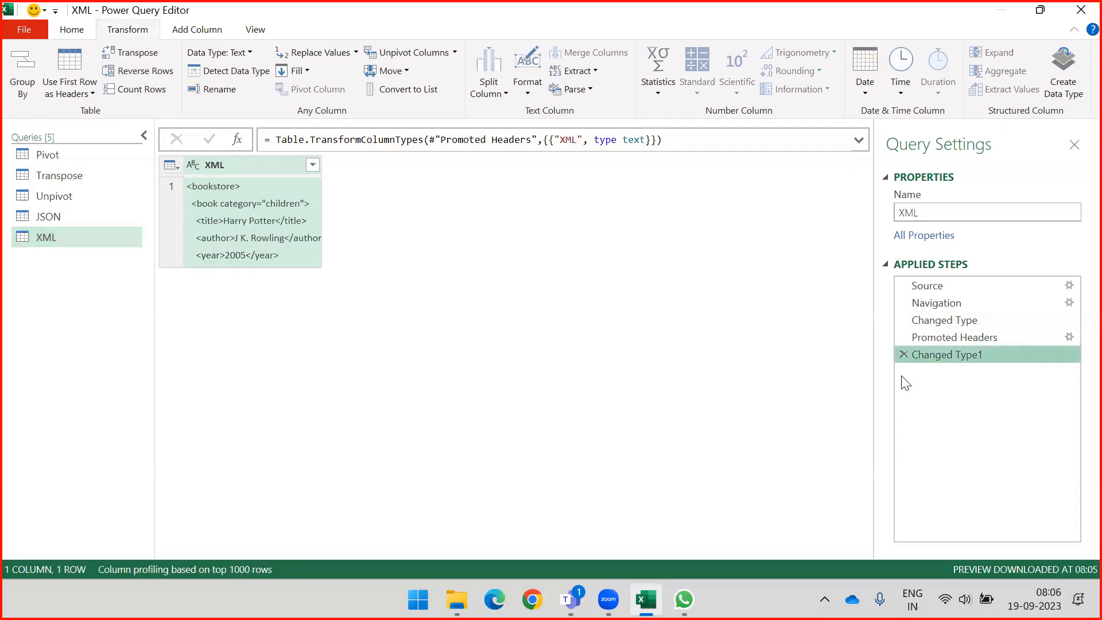
Examine the full text of the XML cell in an enlarged preview, highlighting the opening and closing bookstore tags
click(235, 204)
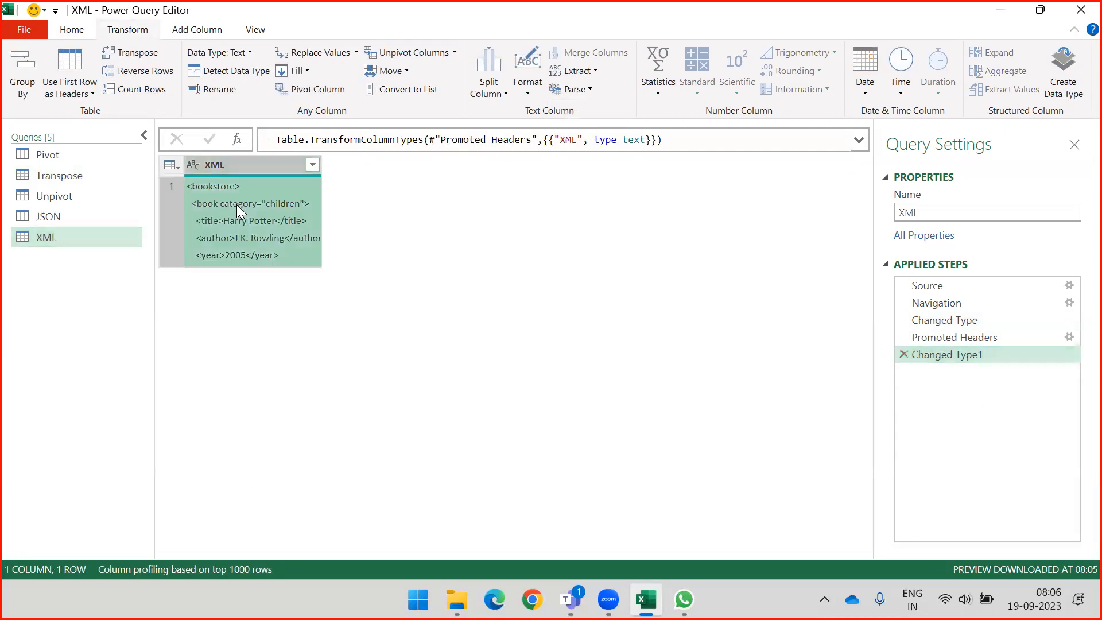
drag(384, 460, 399, 279)
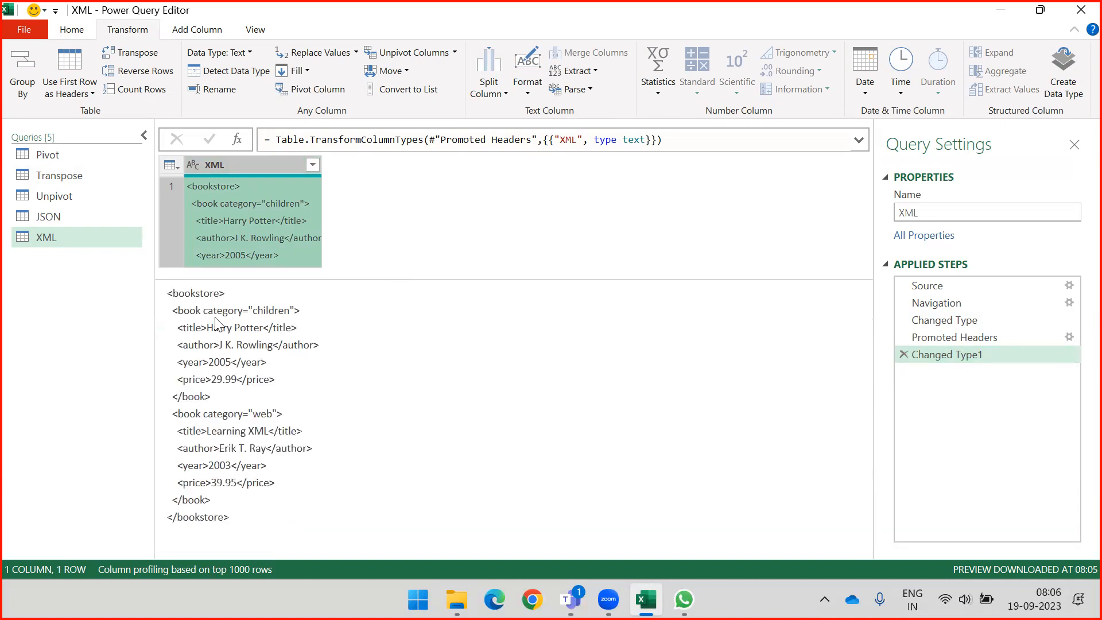
mouse_move(167, 293)
mouse_down()
mouse_move(232, 297)
mouse_move(168, 293)
mouse_up()
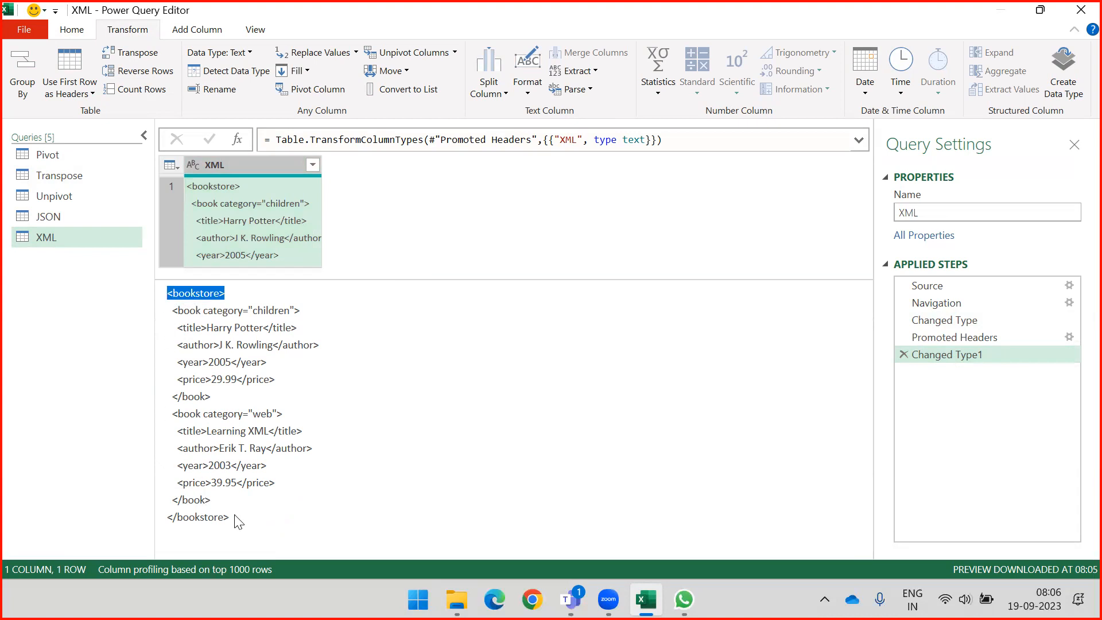
drag(230, 517, 163, 519)
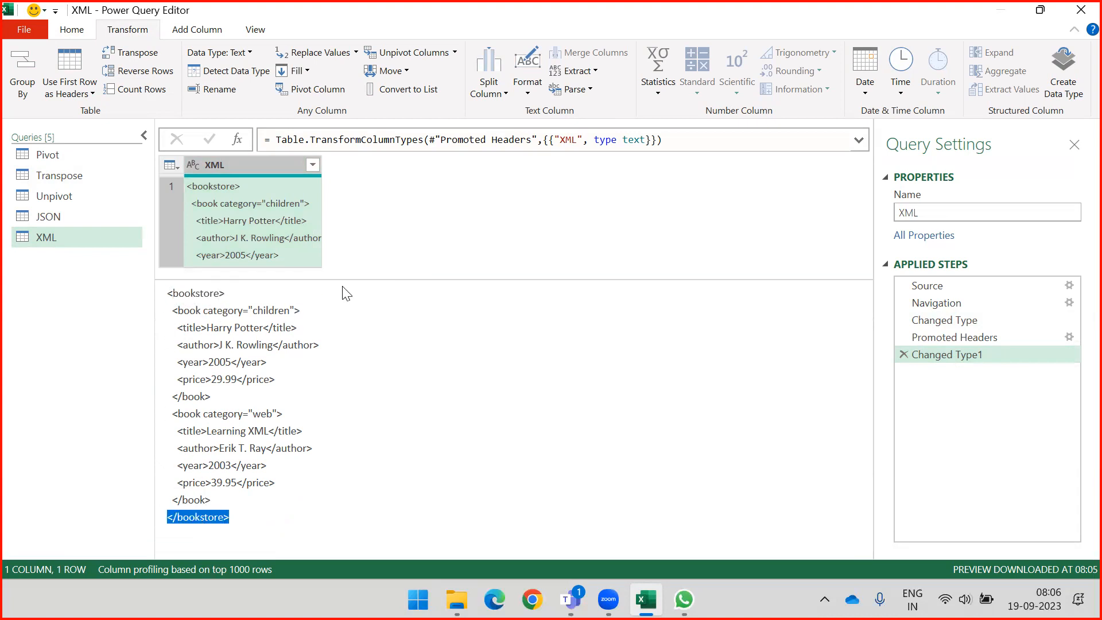
drag(346, 280, 331, 418)
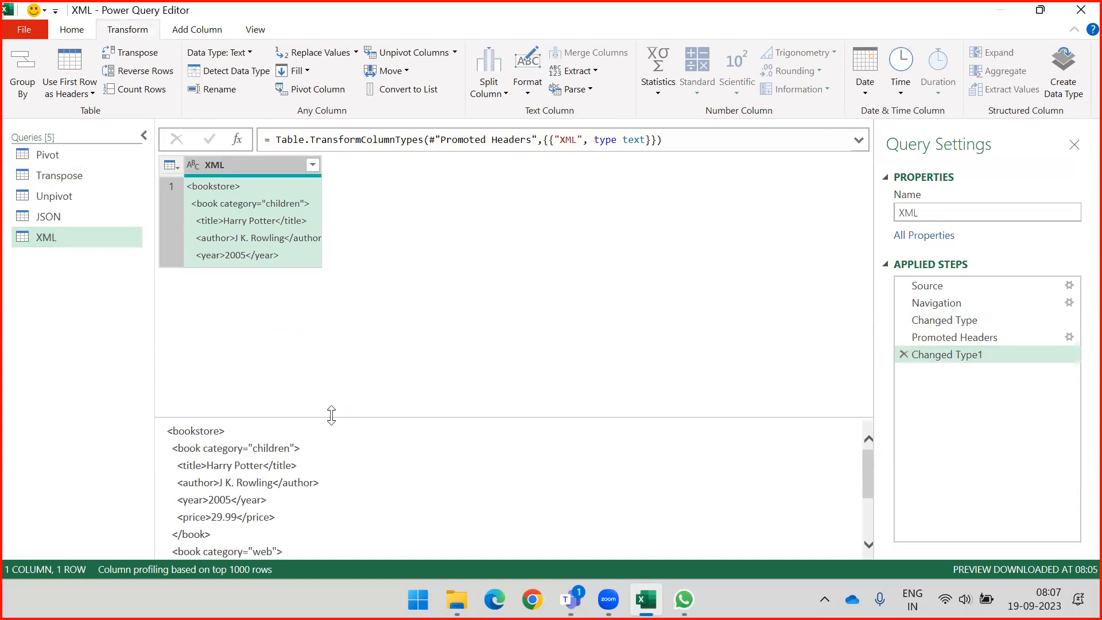
Parse the XML column as XML and expand it into the Name and Table columns, keeping the original column name as prefix
click(580, 90)
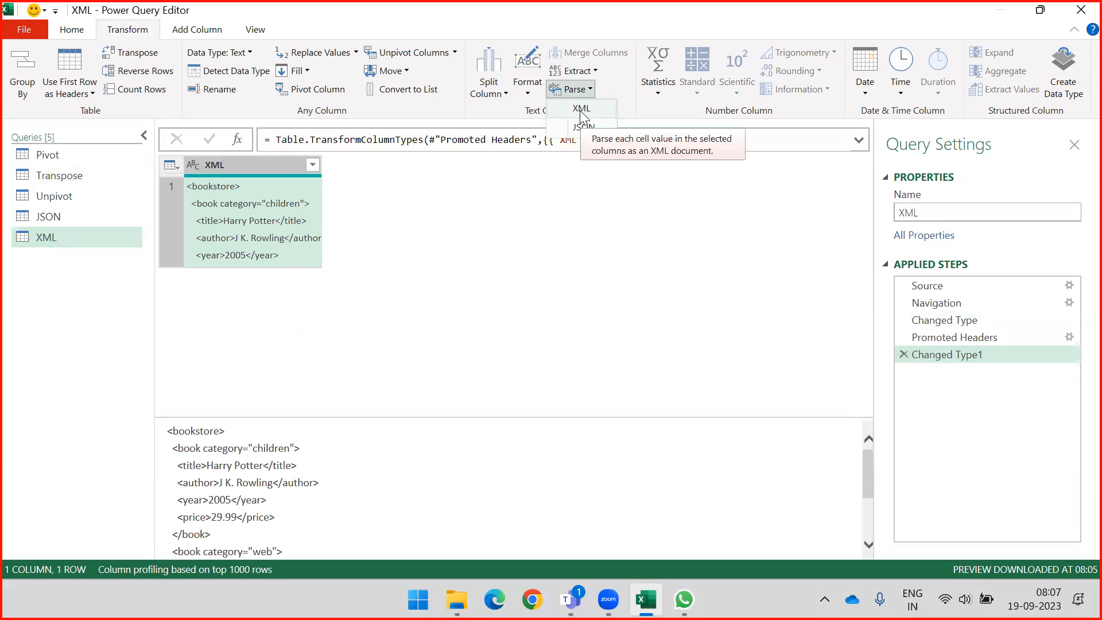
click(581, 110)
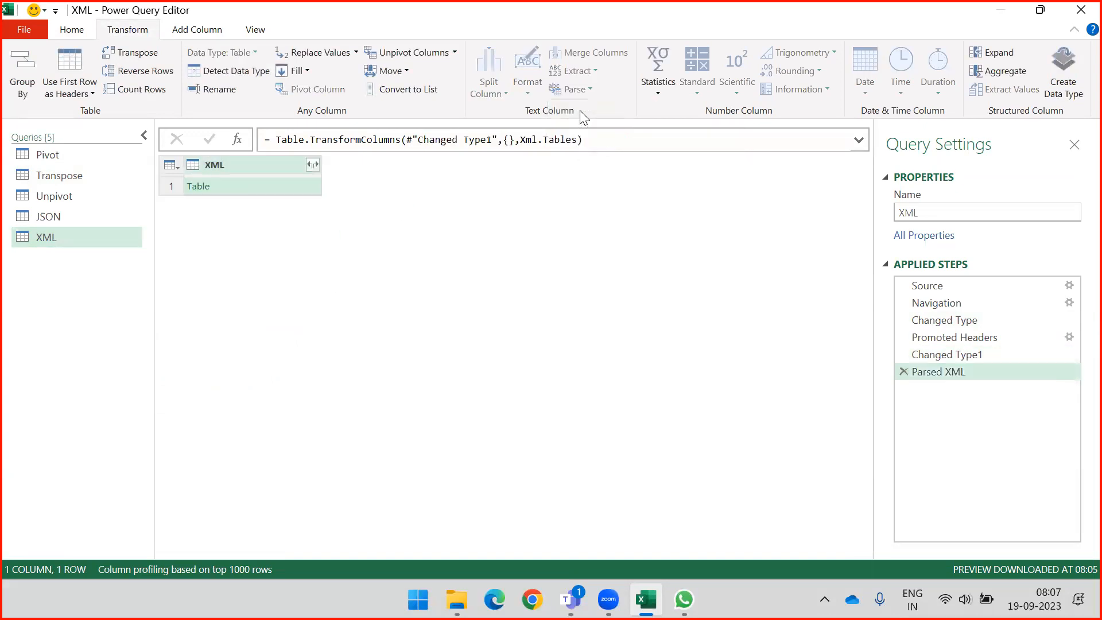
click(312, 165)
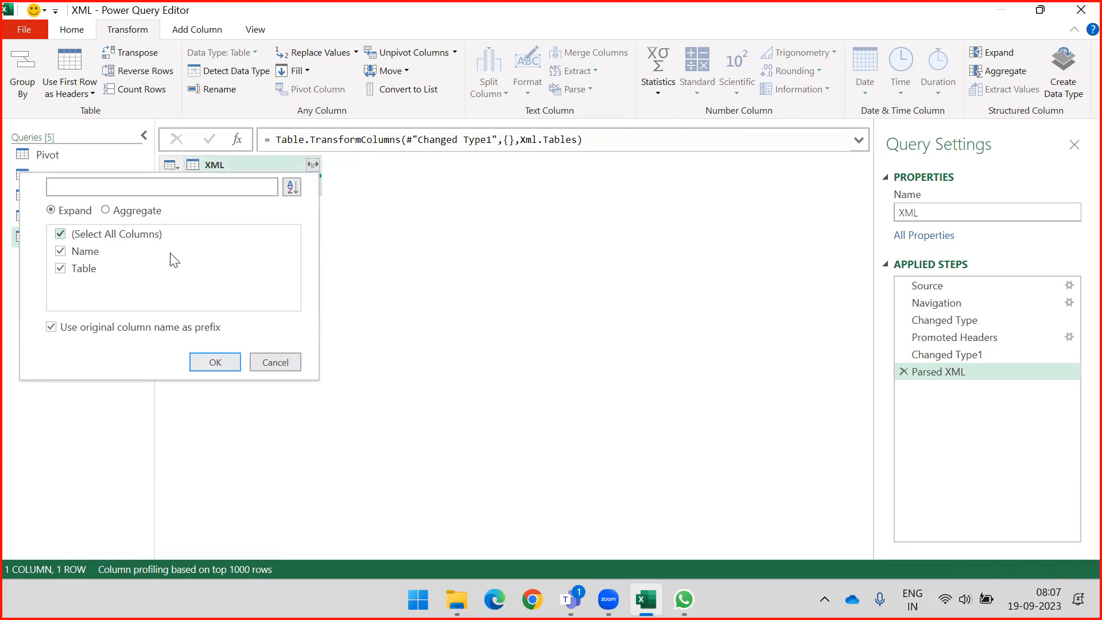
click(220, 361)
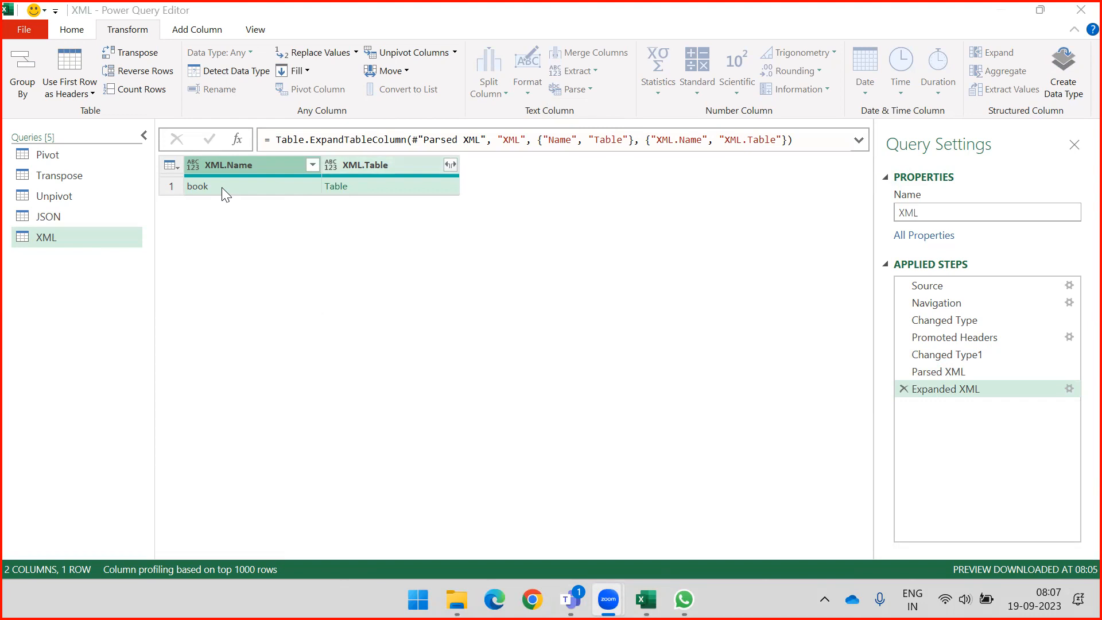
Expand XML.Table into the title, author, year, price and Attribute:category columns with the original name as prefix, and review the resulting columns
click(449, 165)
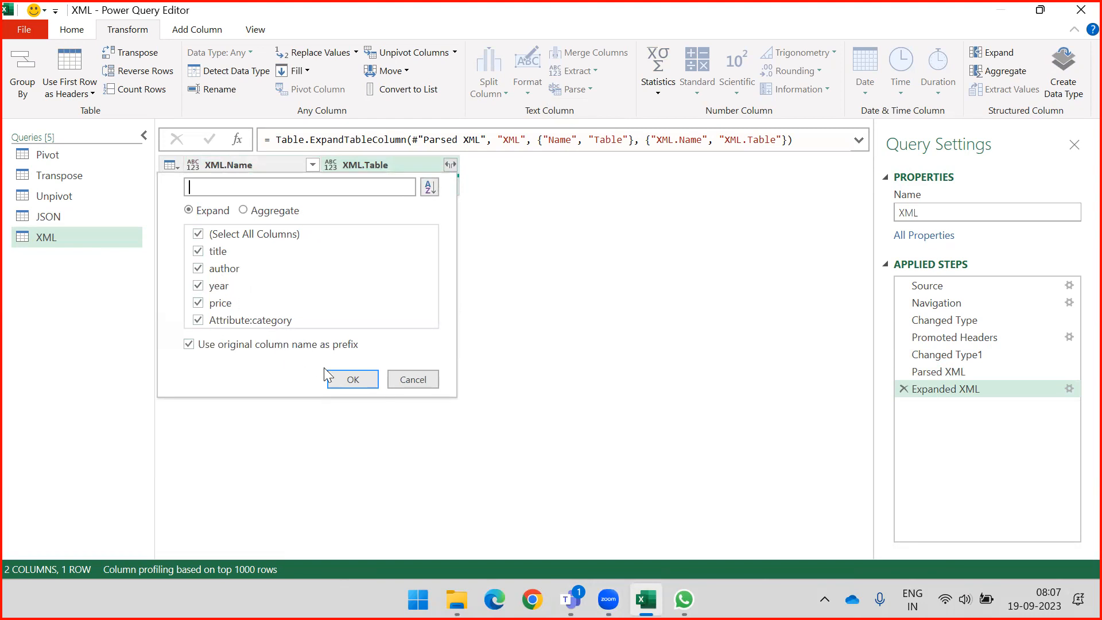
click(348, 380)
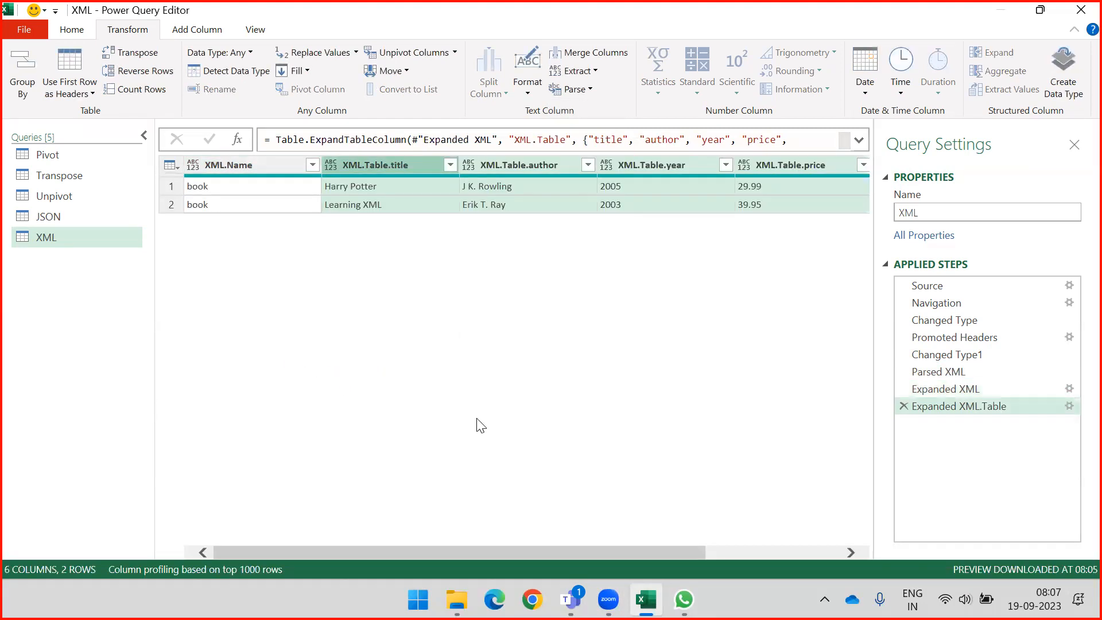
drag(279, 551, 468, 549)
drag(540, 547, 258, 542)
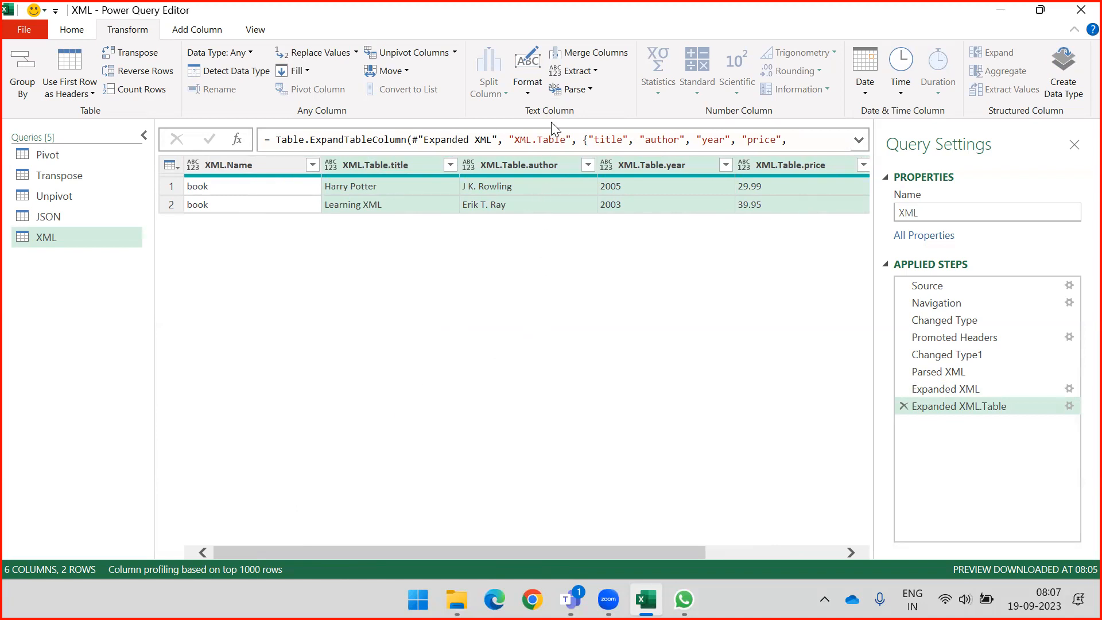
click(587, 87)
click(434, 313)
Open the JSON query and draw annotation arrows pointing at the name key and its value in row 2
click(69, 222)
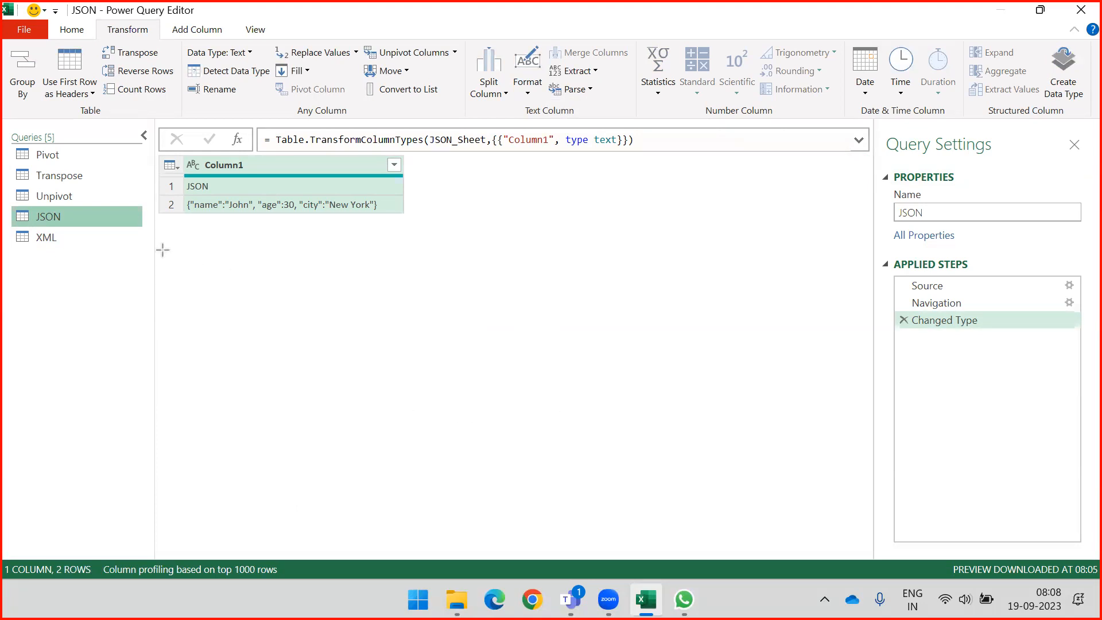
drag(163, 250, 197, 211)
drag(258, 176, 244, 195)
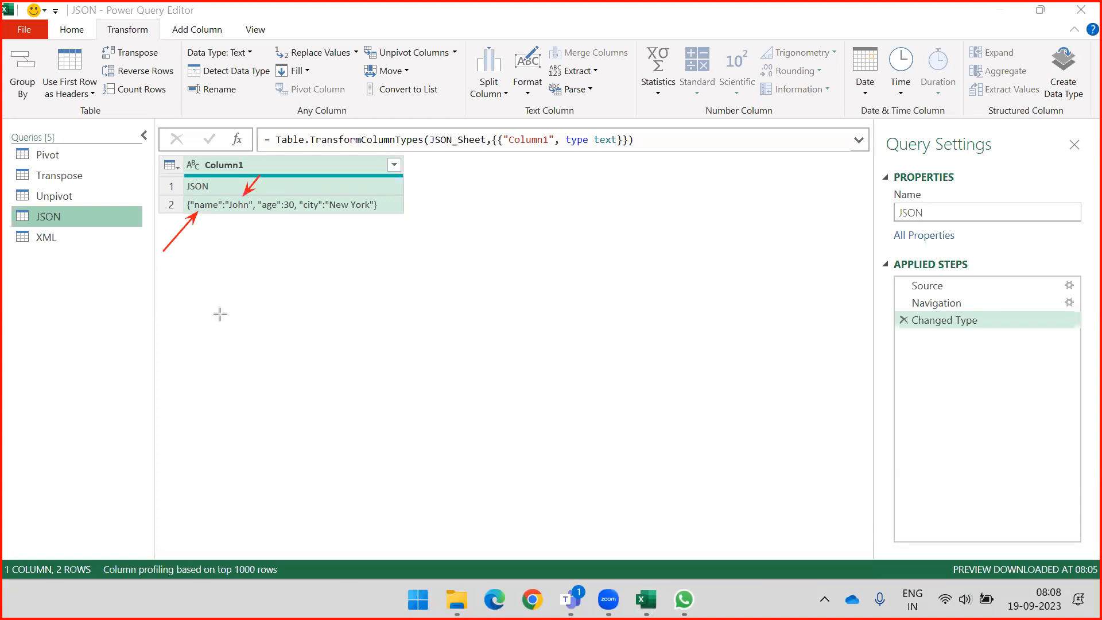
Promote the first row of the JSON query to column headers
key(e)
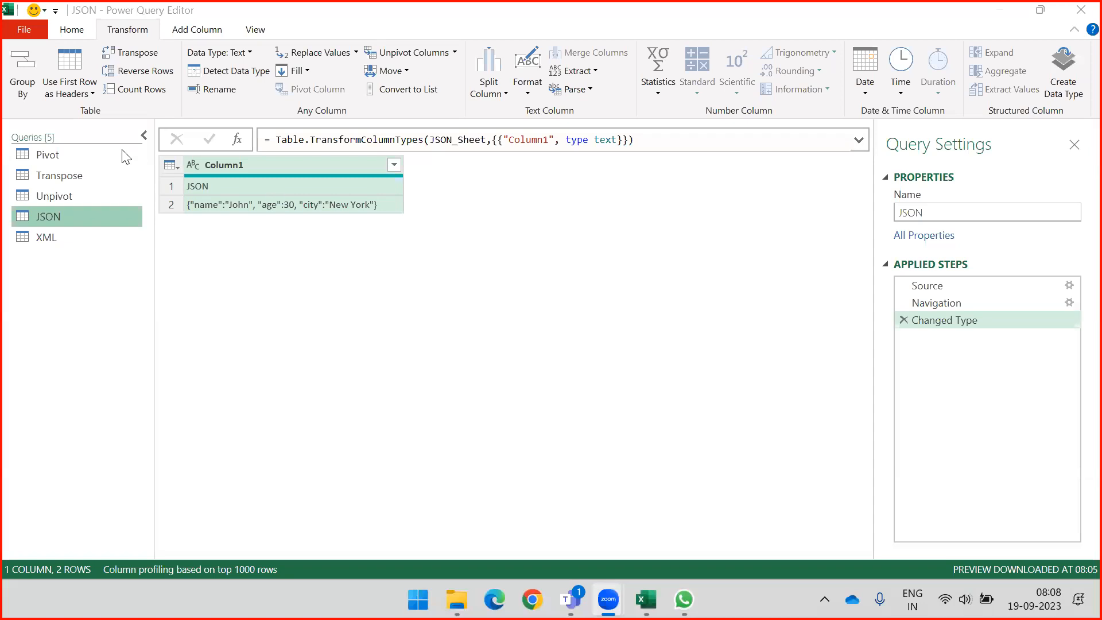
click(64, 62)
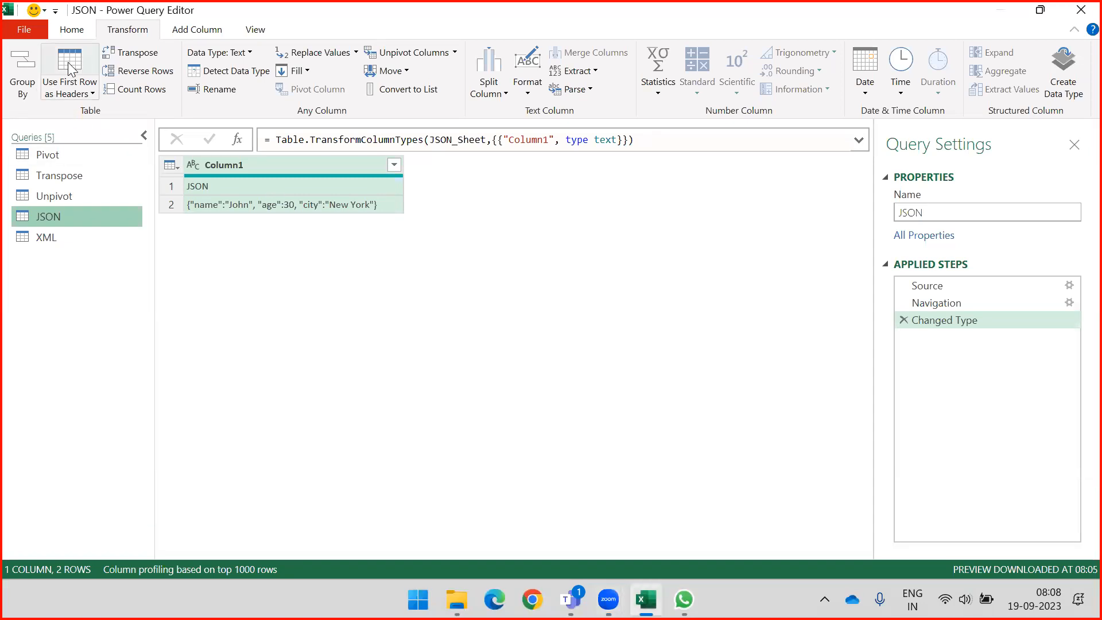
click(67, 63)
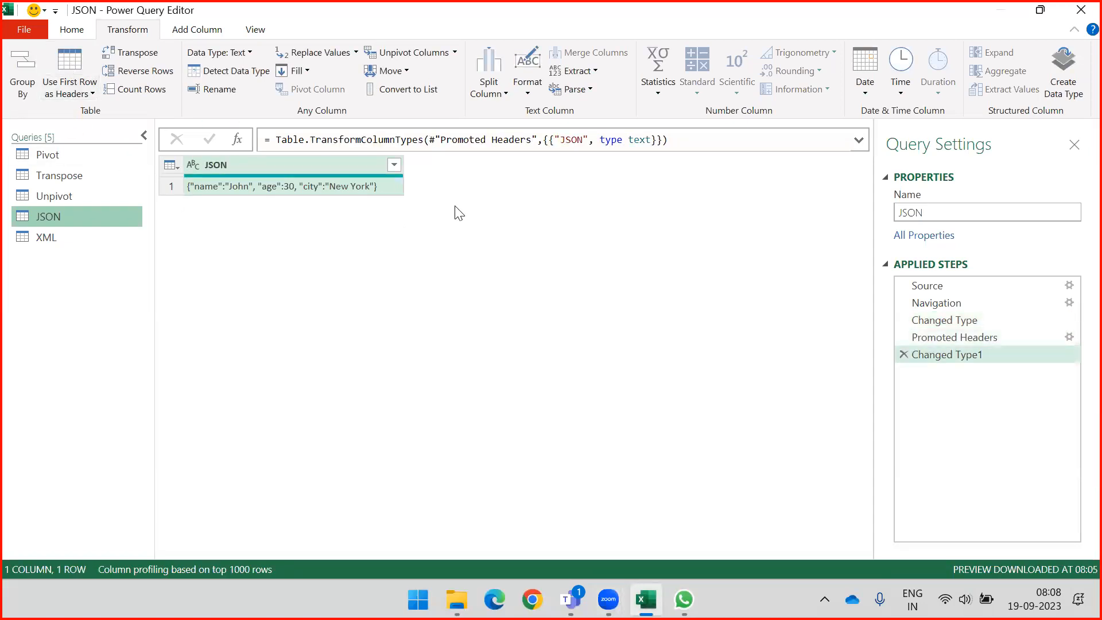
Parse the JSON column as JSON and expand its record into name, age and city columns
click(585, 89)
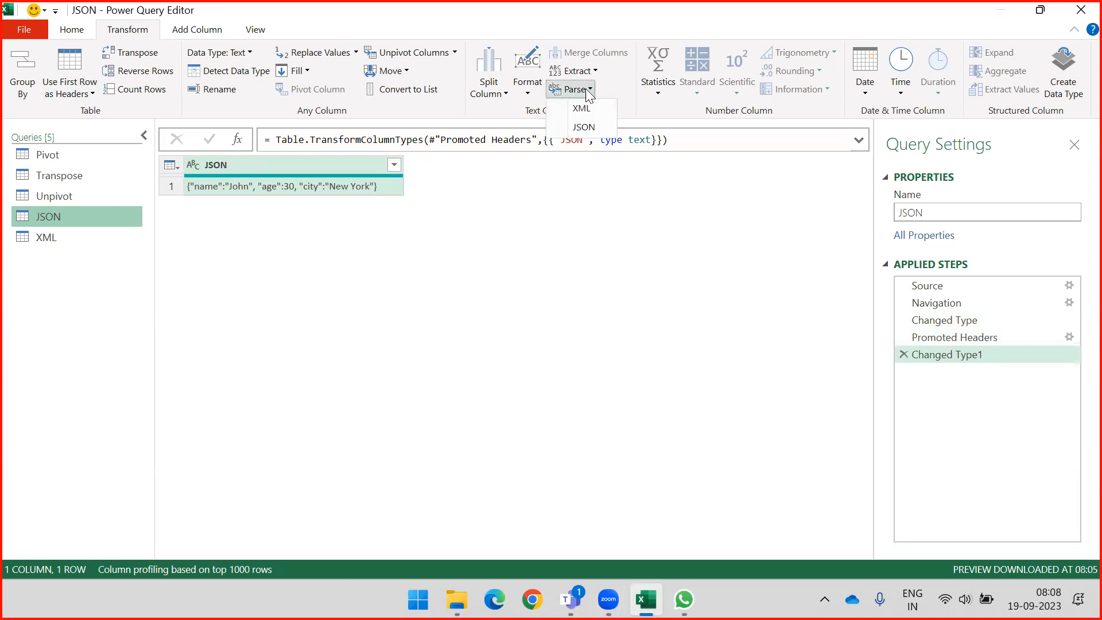
click(581, 126)
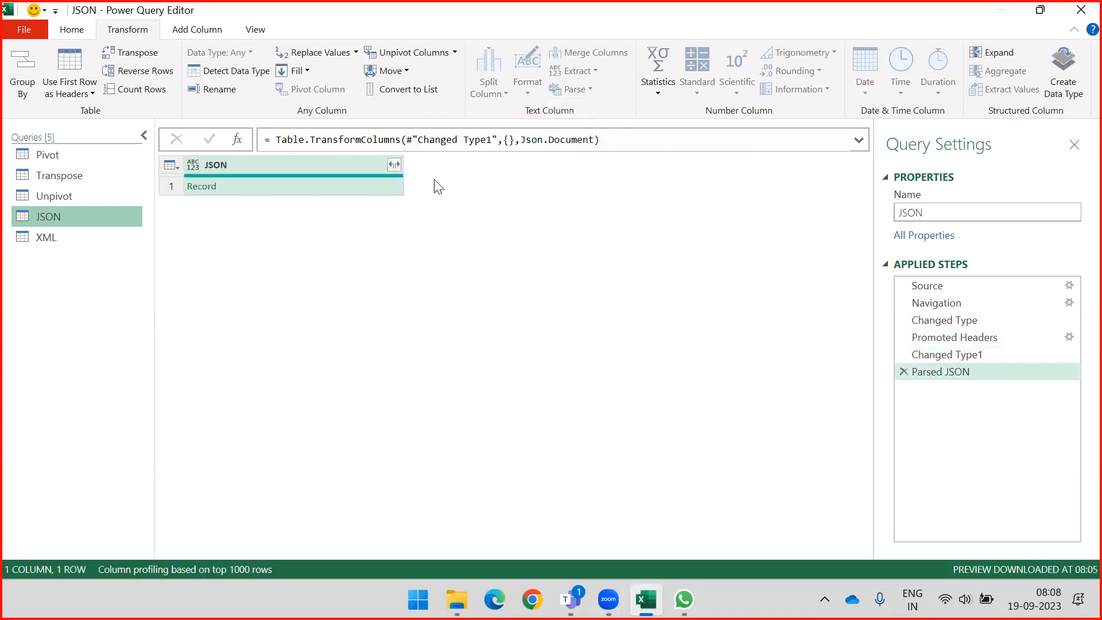
click(393, 164)
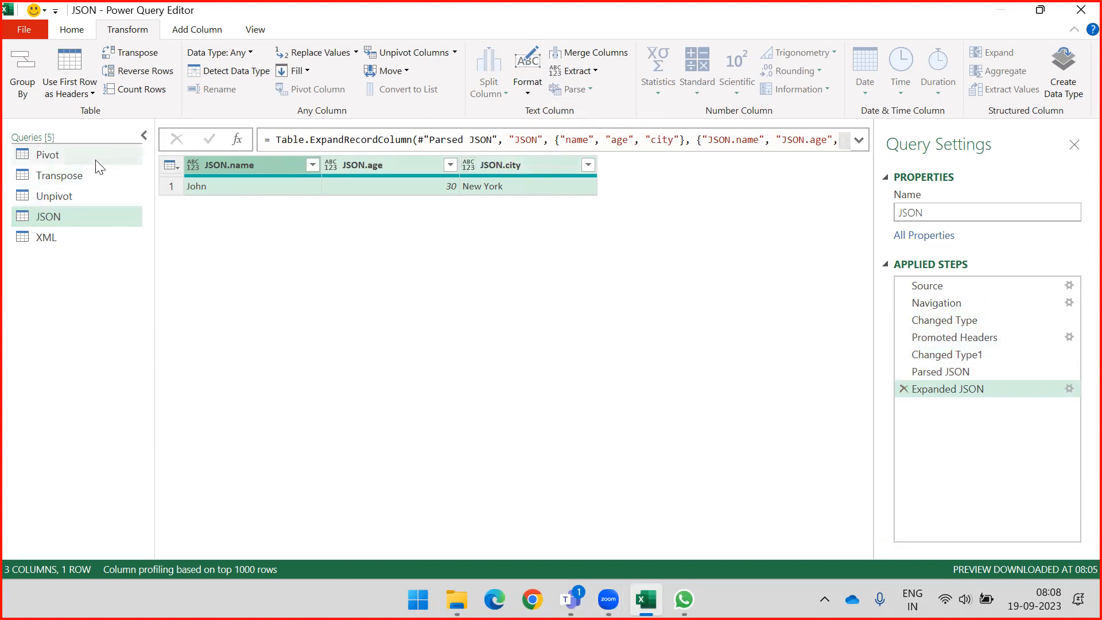
Switch to the Pivot query and select its Income column
click(59, 178)
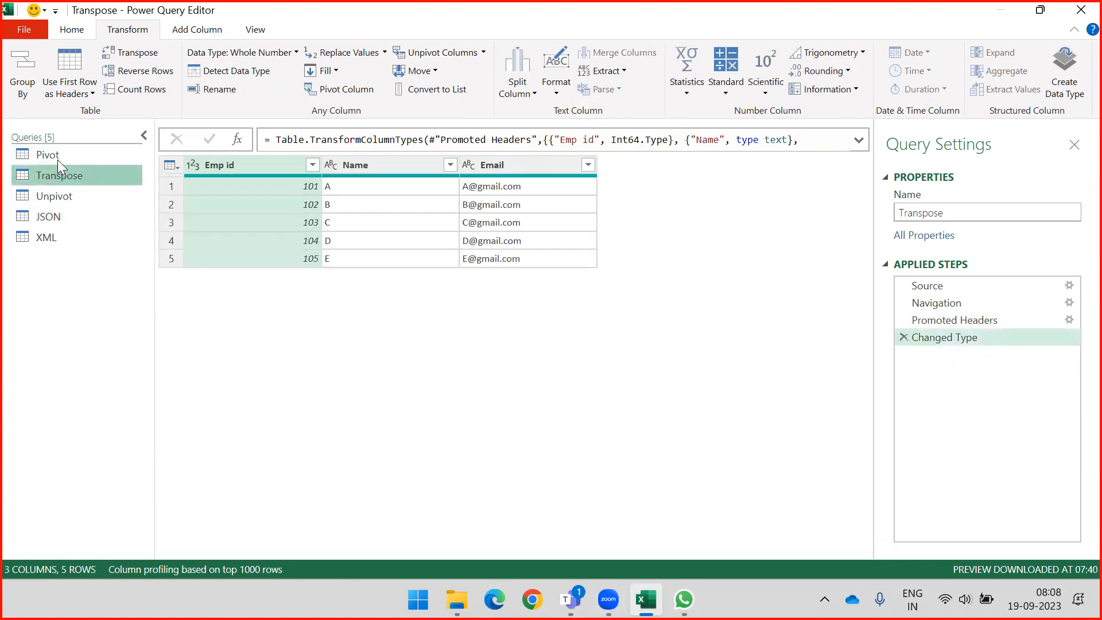
click(60, 198)
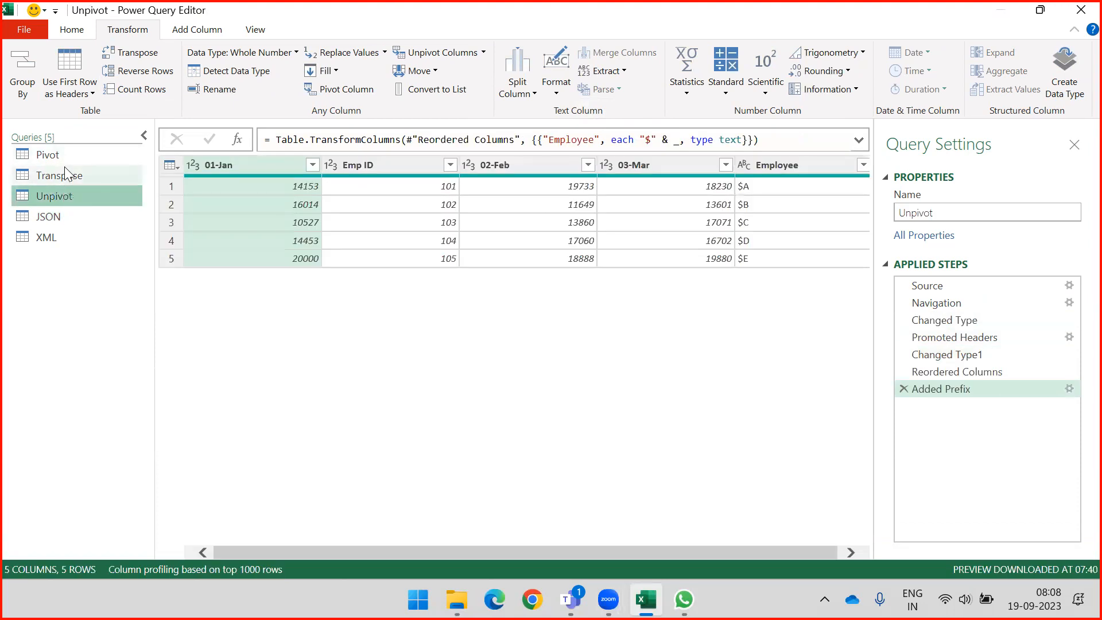
click(58, 175)
click(57, 153)
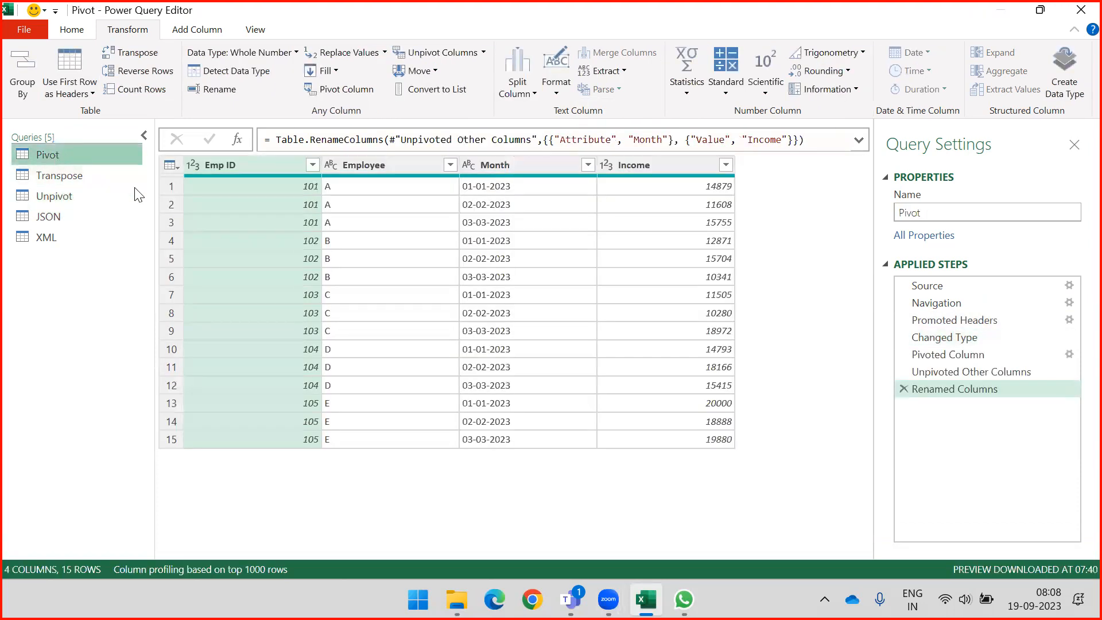
click(674, 171)
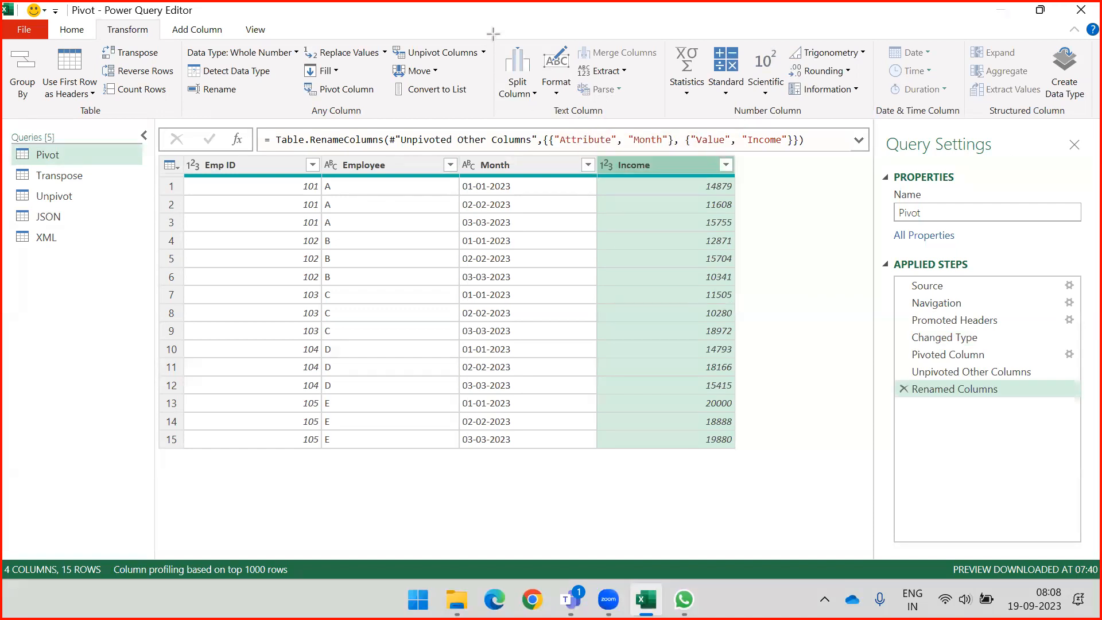
mouse_move(493, 39)
mouse_down()
mouse_move(590, 104)
mouse_move(665, 118)
mouse_up()
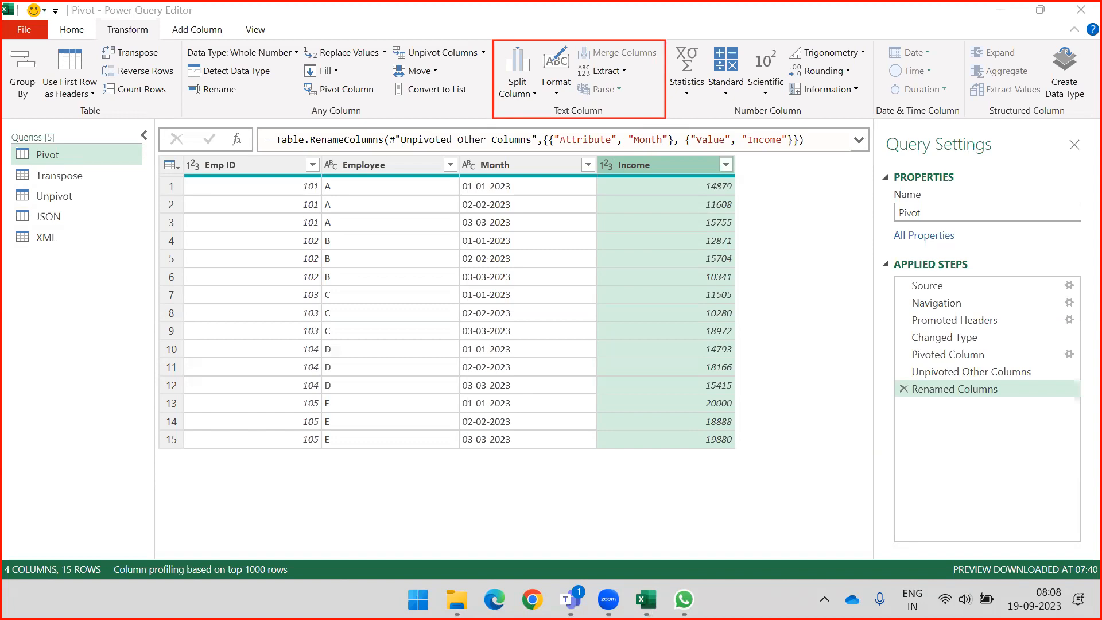
key(e)
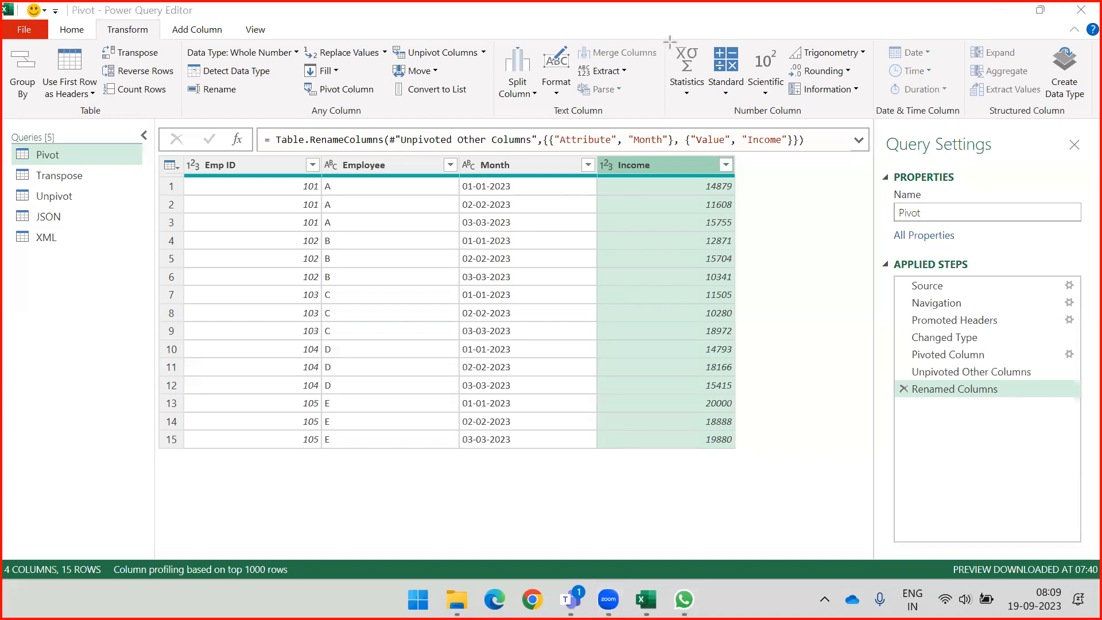
drag(660, 38, 778, 121)
drag(858, 117, 869, 116)
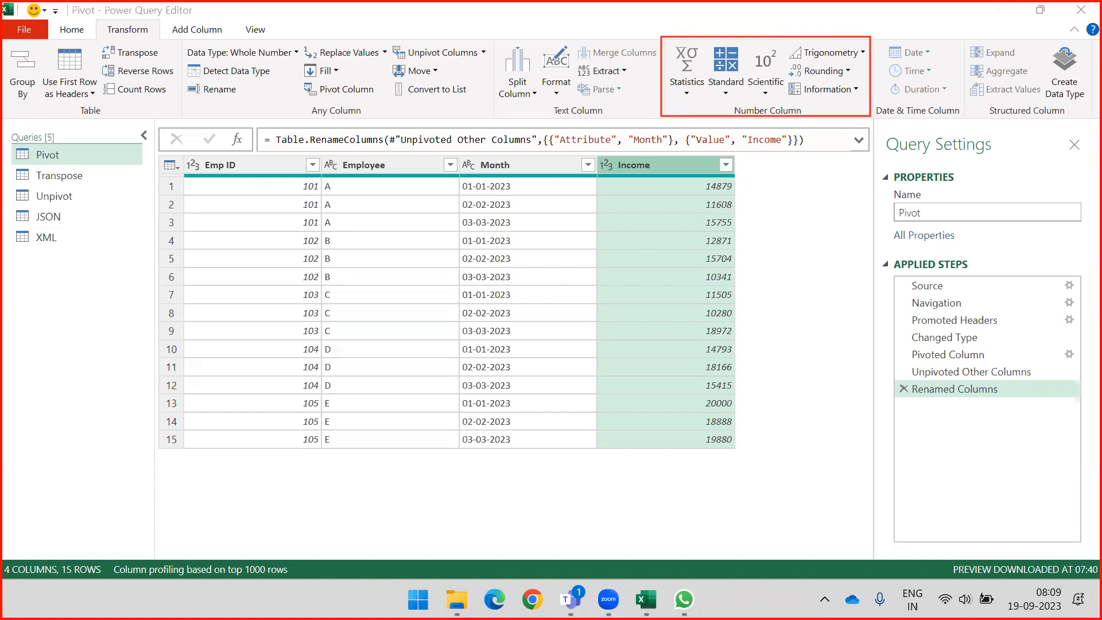
key(e)
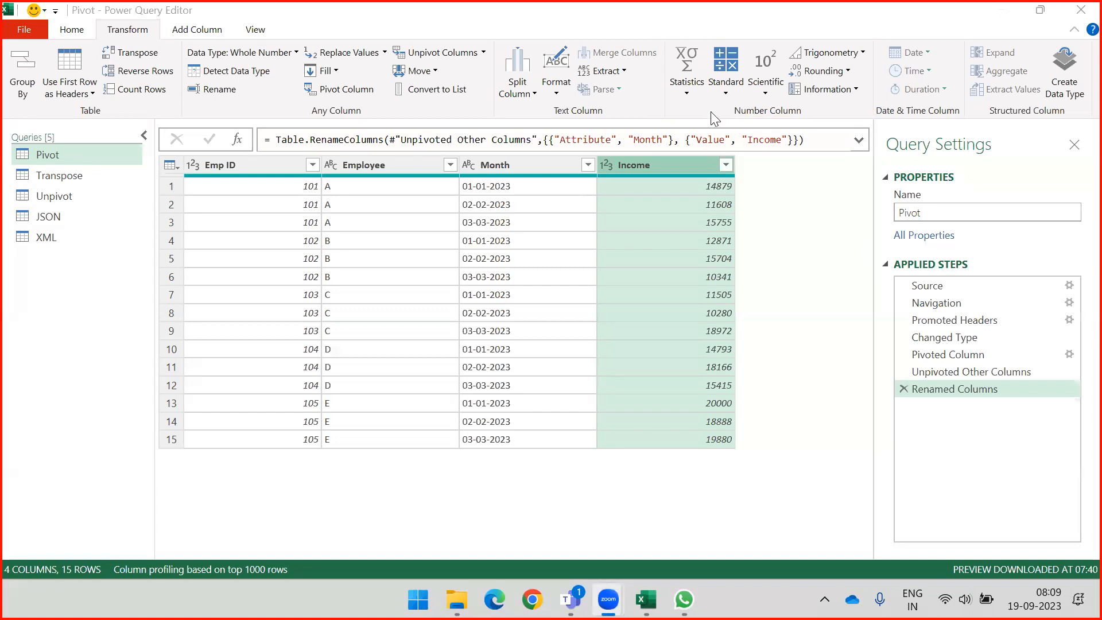
Calculate the sum of the Income column, and remove that calculation from the Pivot query
click(686, 91)
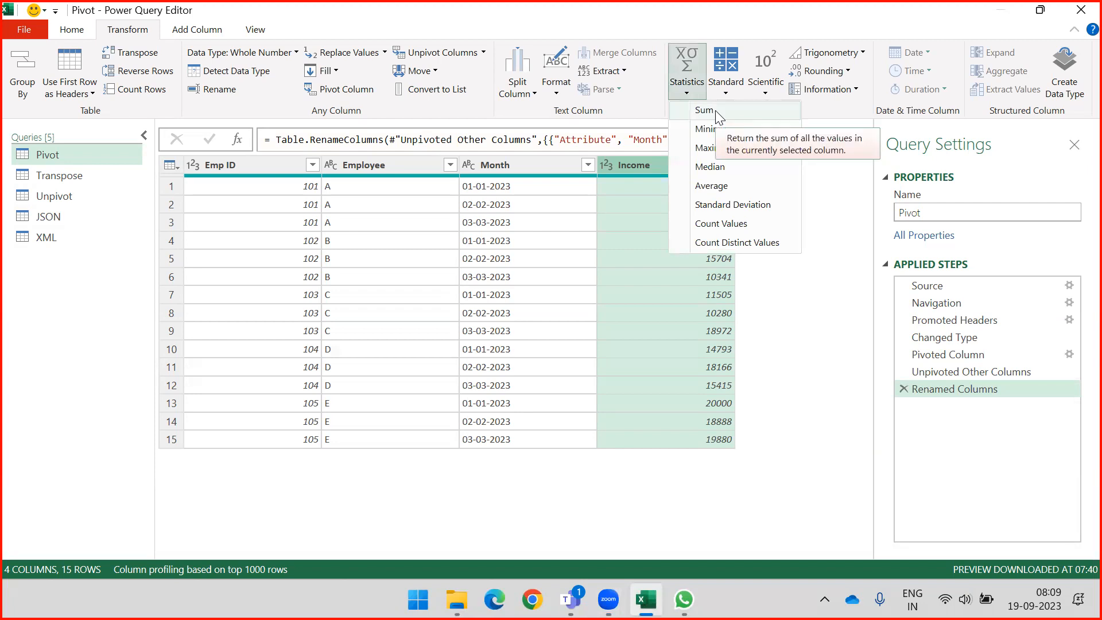
click(703, 109)
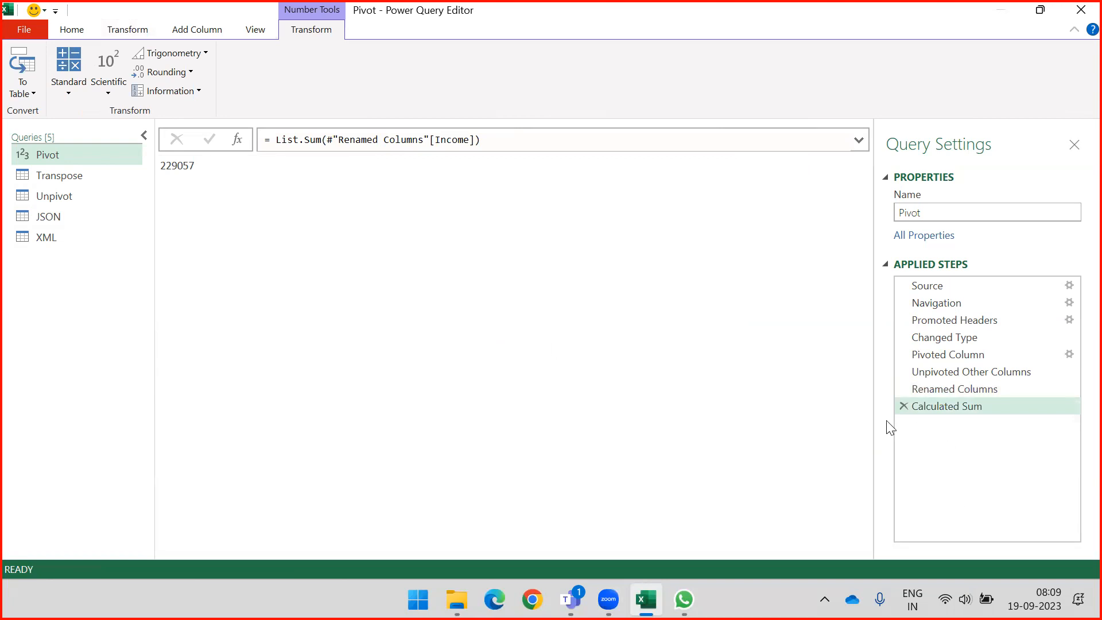
click(903, 406)
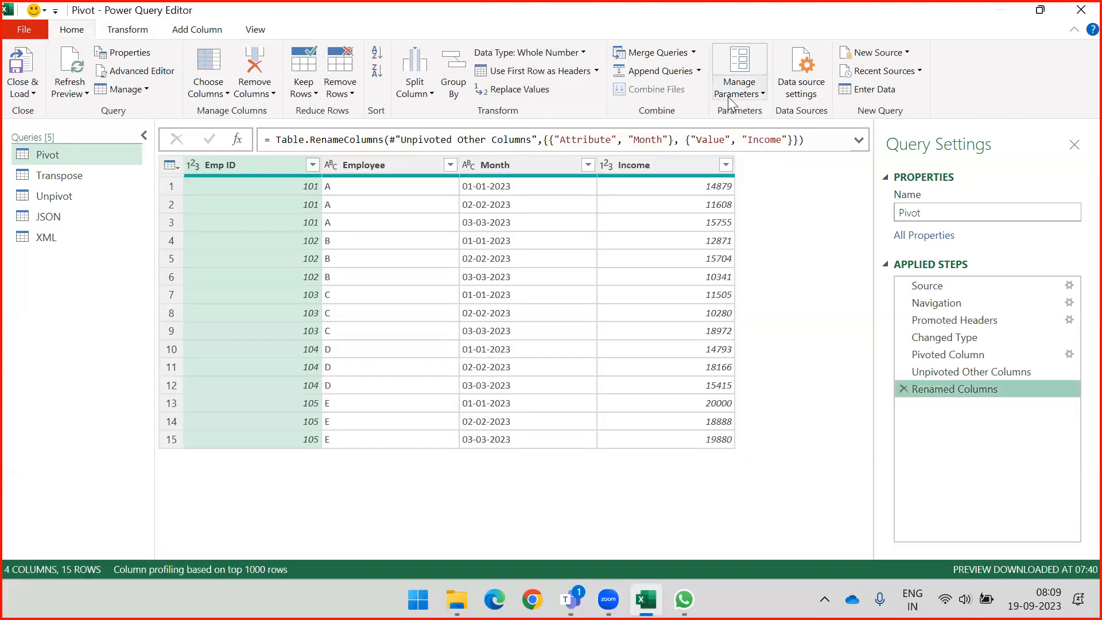
Select the Income column and examine the available Statistics and Standard number operations
click(620, 165)
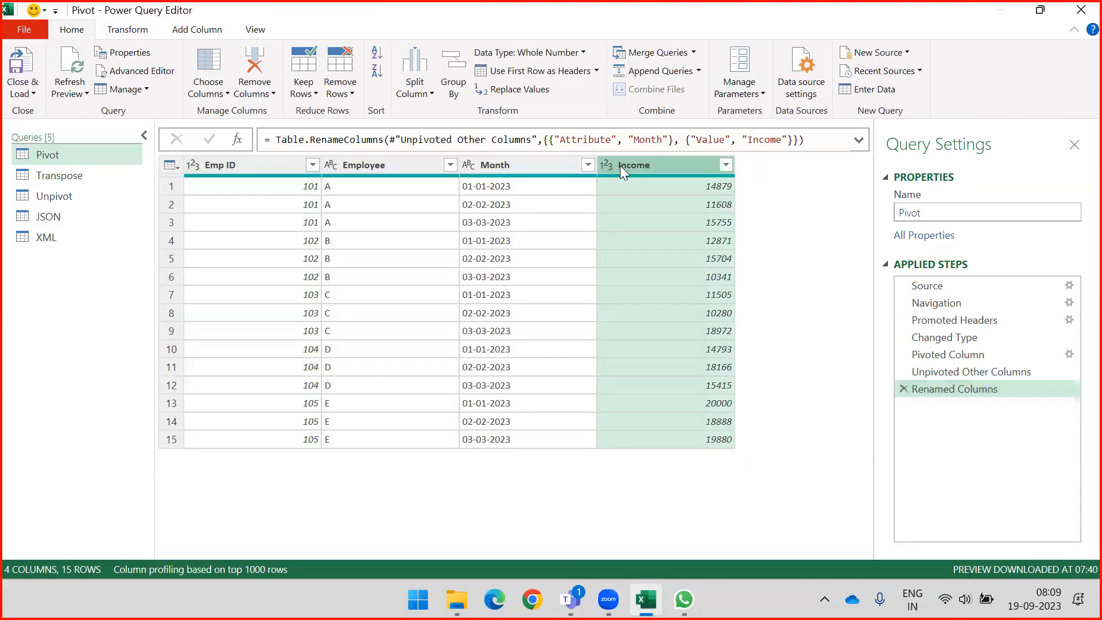
click(128, 26)
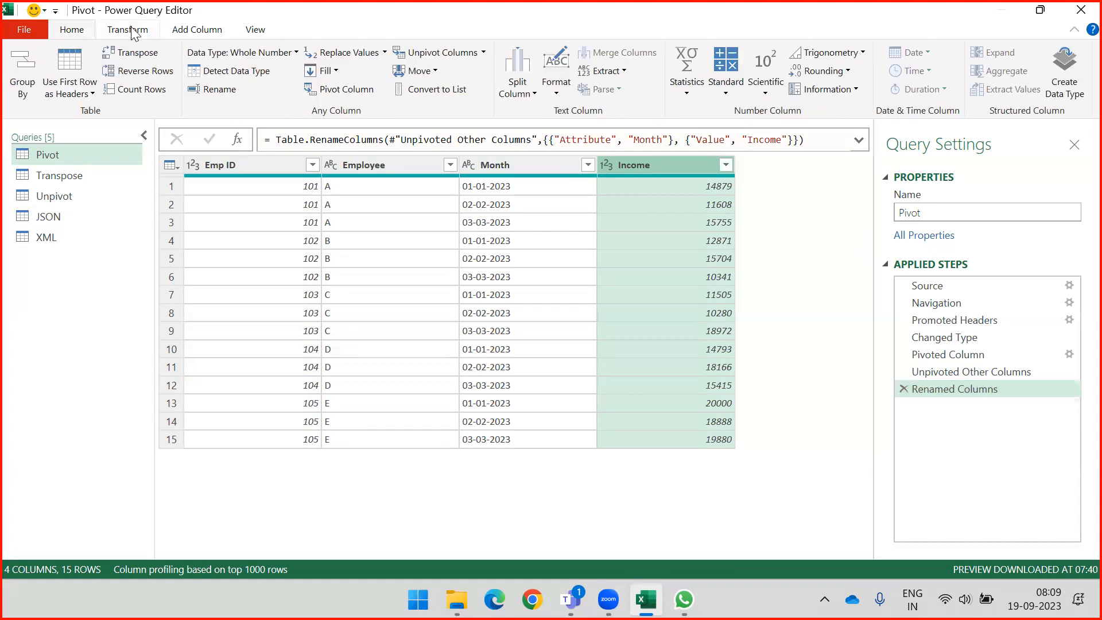
click(687, 86)
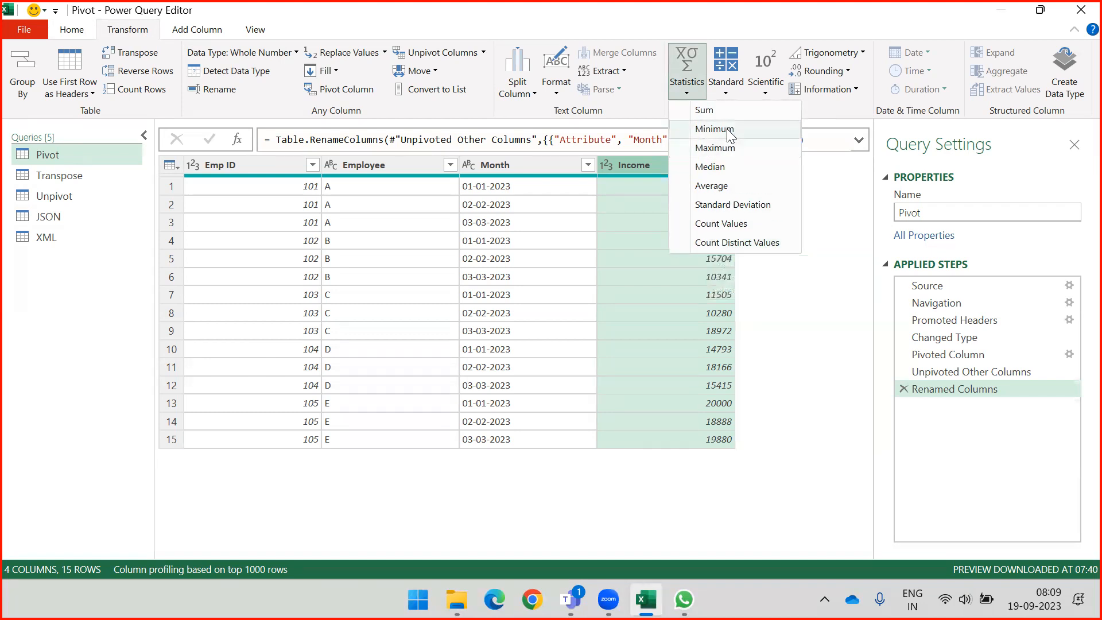
click(726, 96)
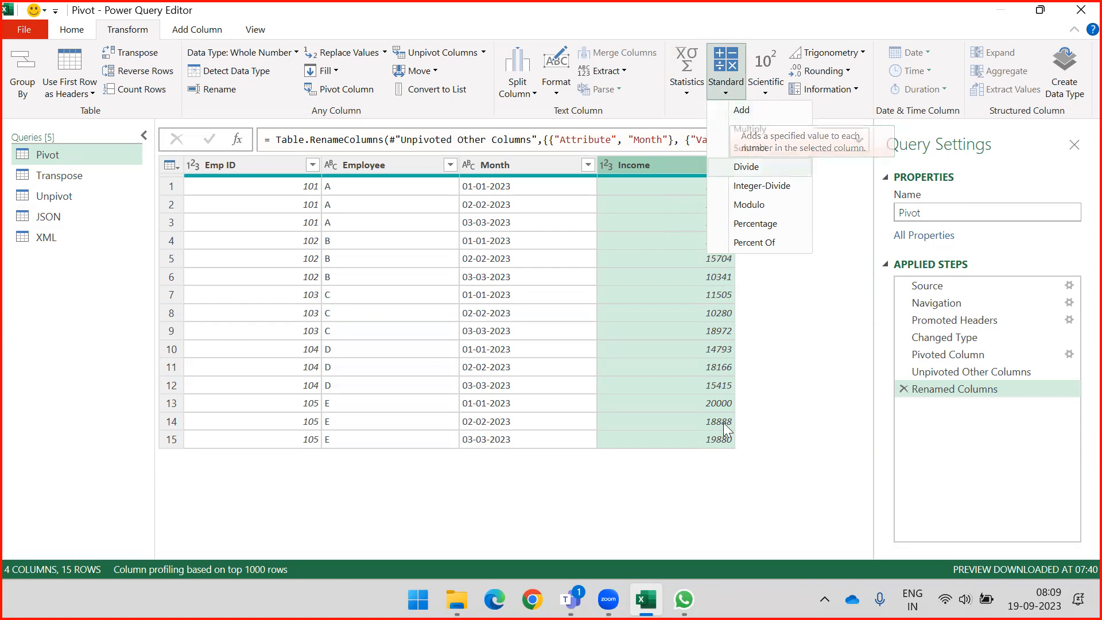
click(758, 431)
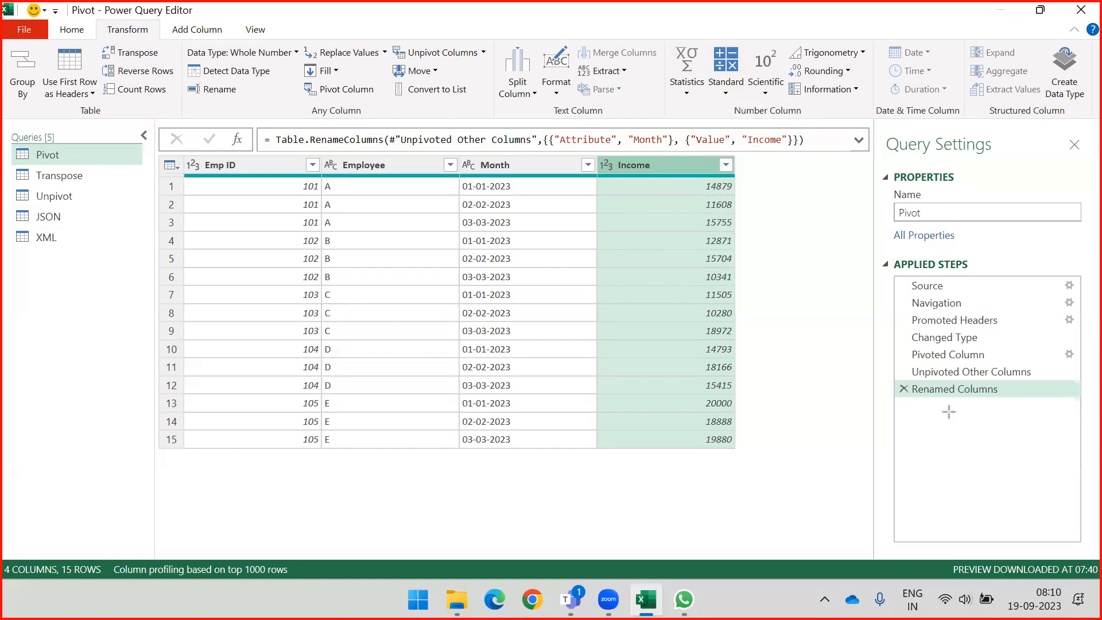
drag(625, 472, 701, 443)
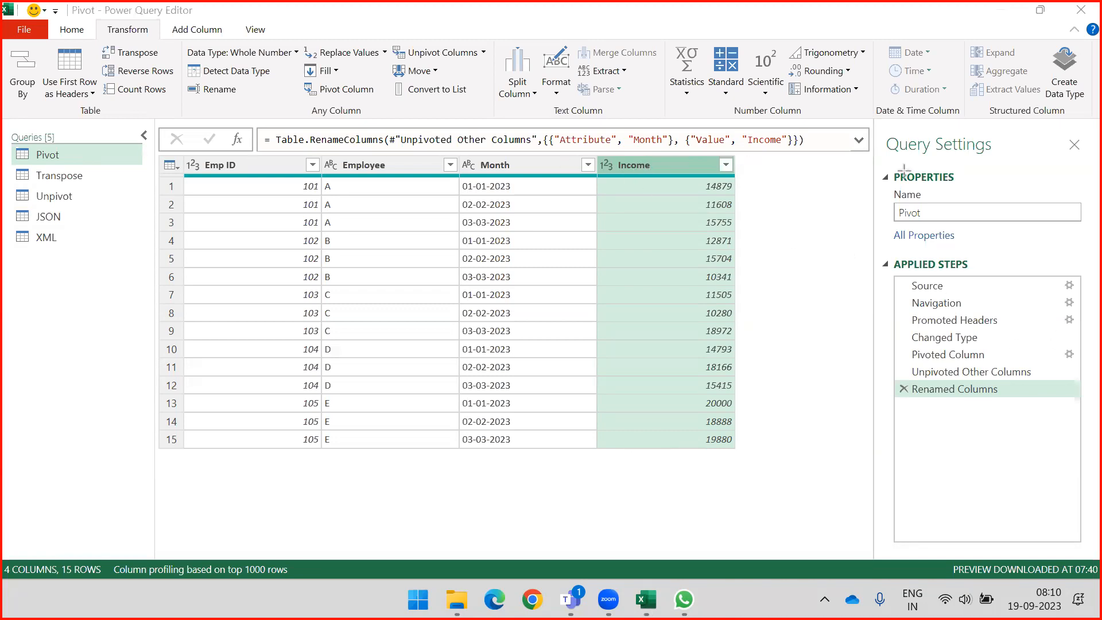
Add 120 to every value in the Income column, and remove that addition from the applied steps
click(726, 88)
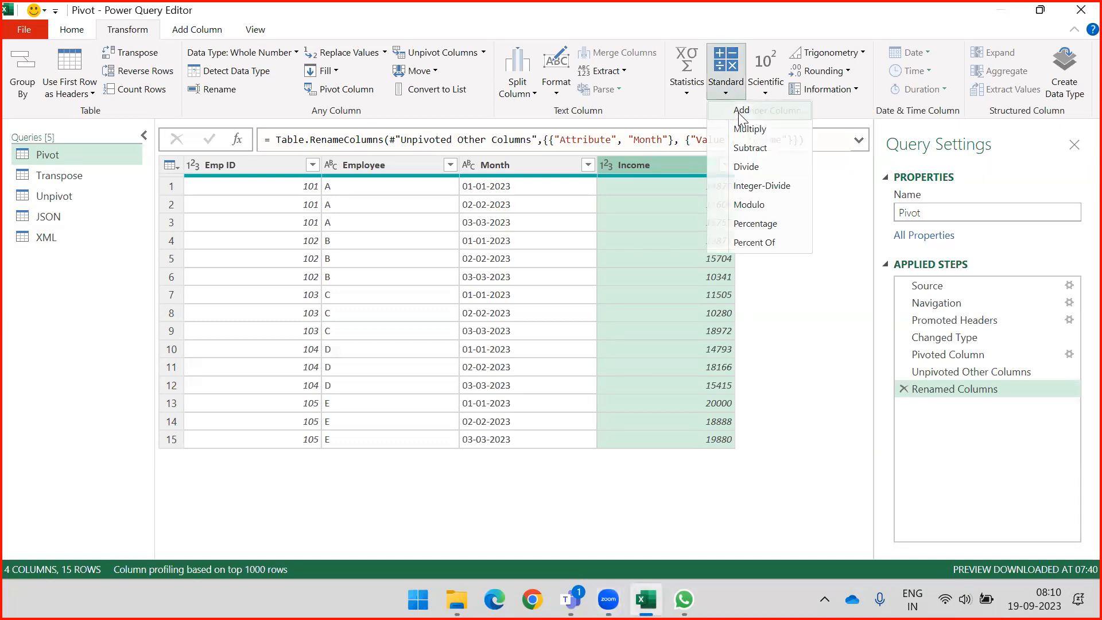
click(738, 111)
text(12)
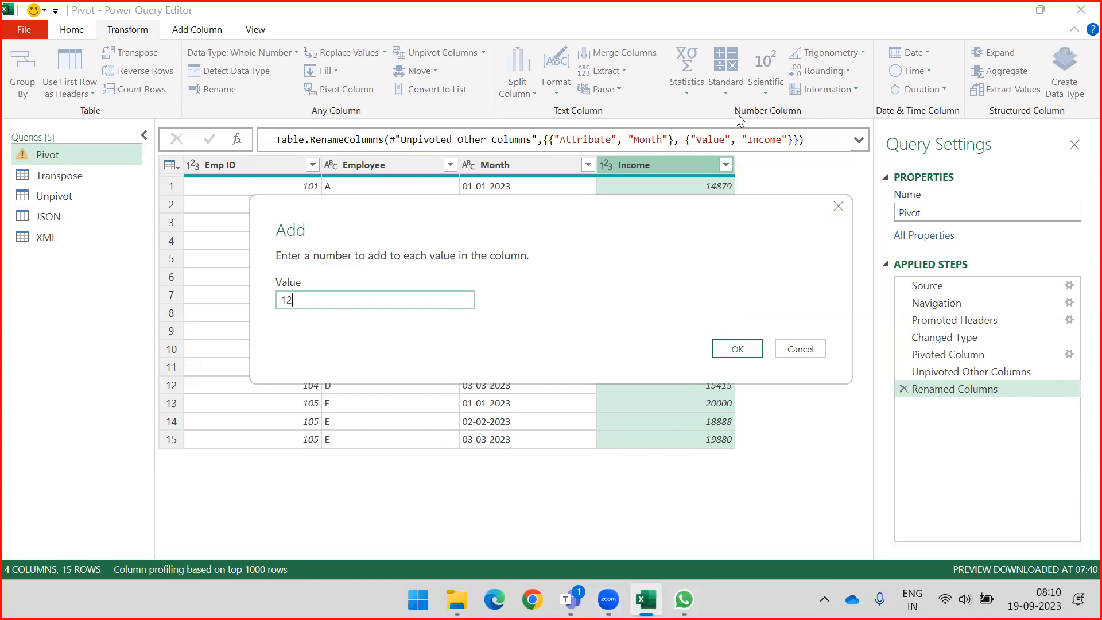
text(0)
click(752, 347)
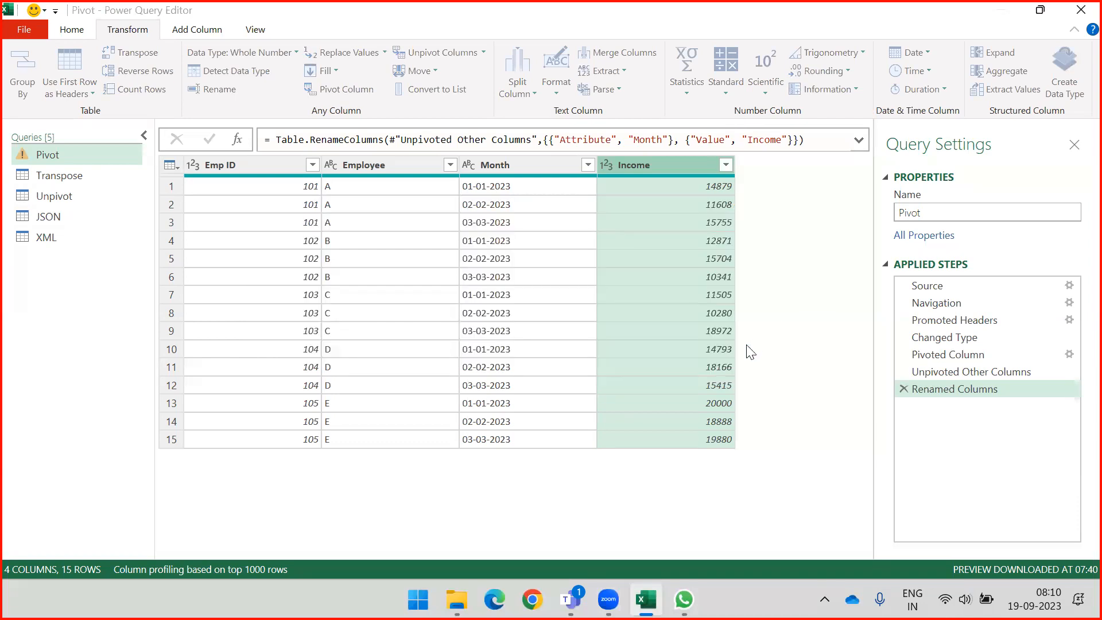
click(717, 445)
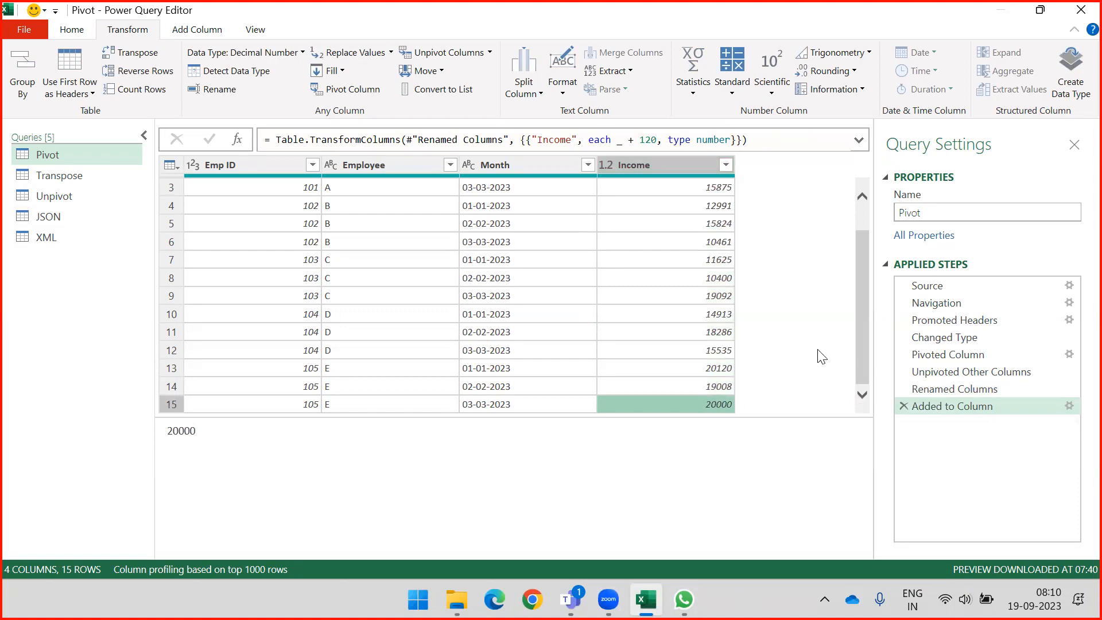
click(903, 406)
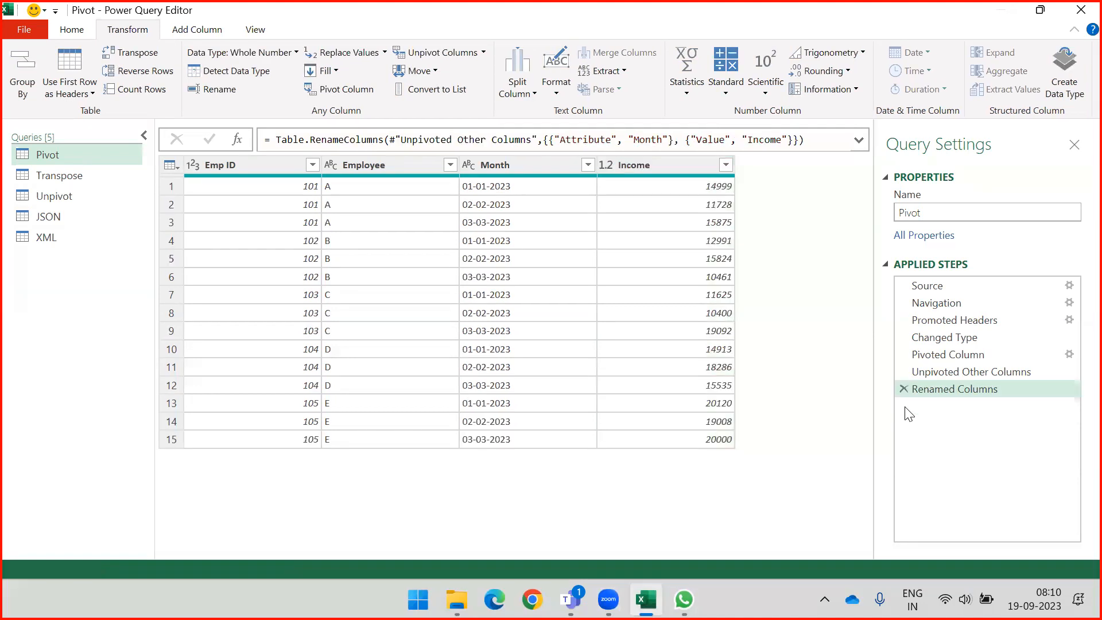
click(707, 441)
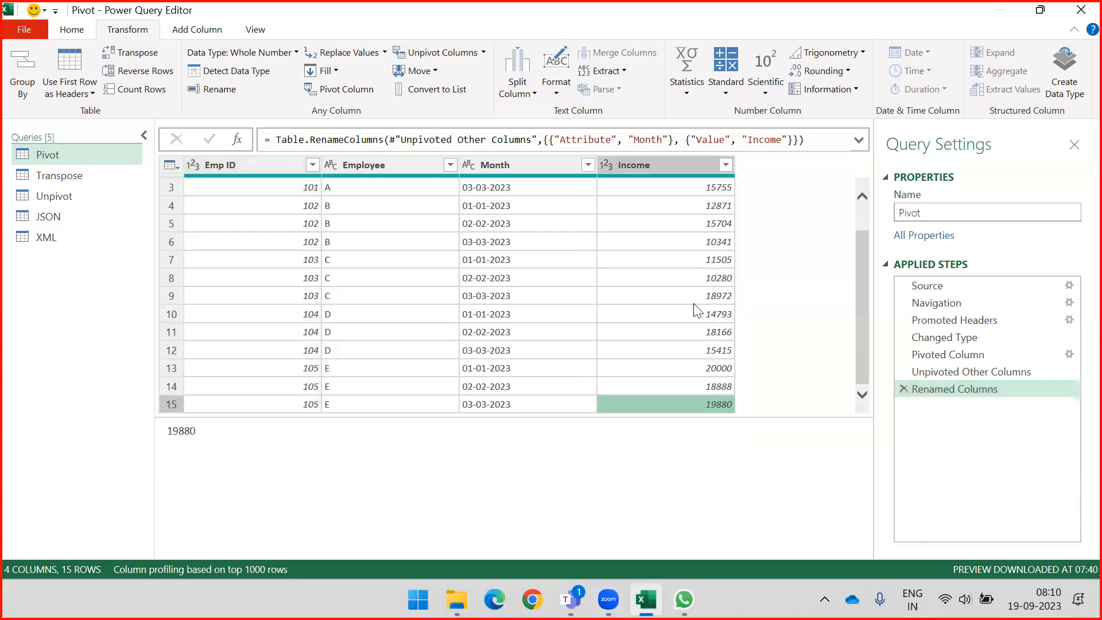
click(725, 87)
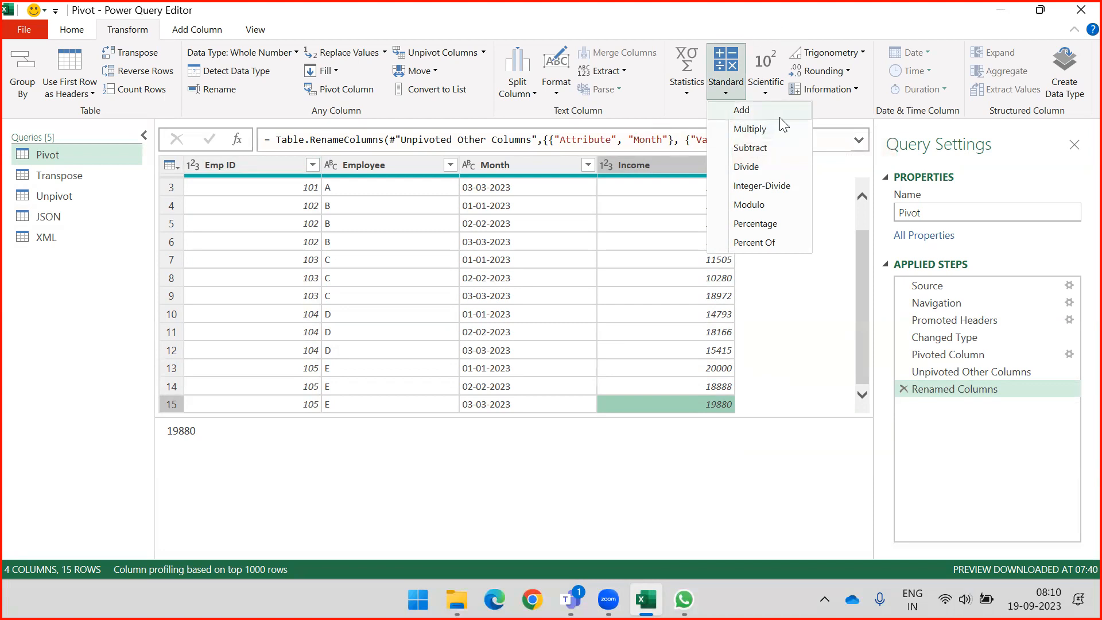
click(824, 108)
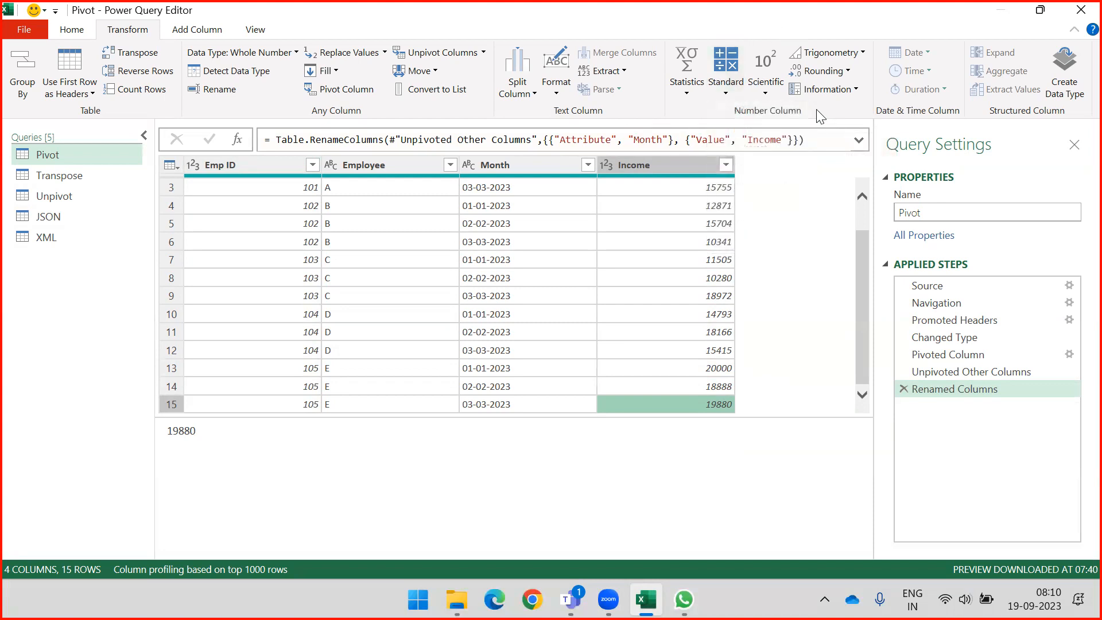
click(733, 95)
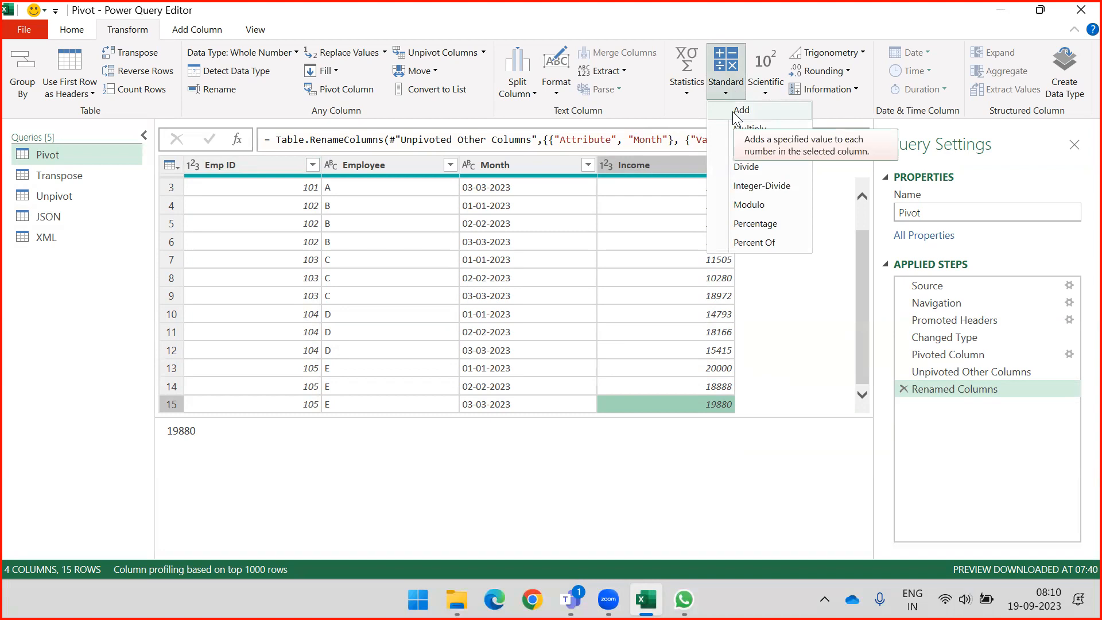
key(alt+Tab)
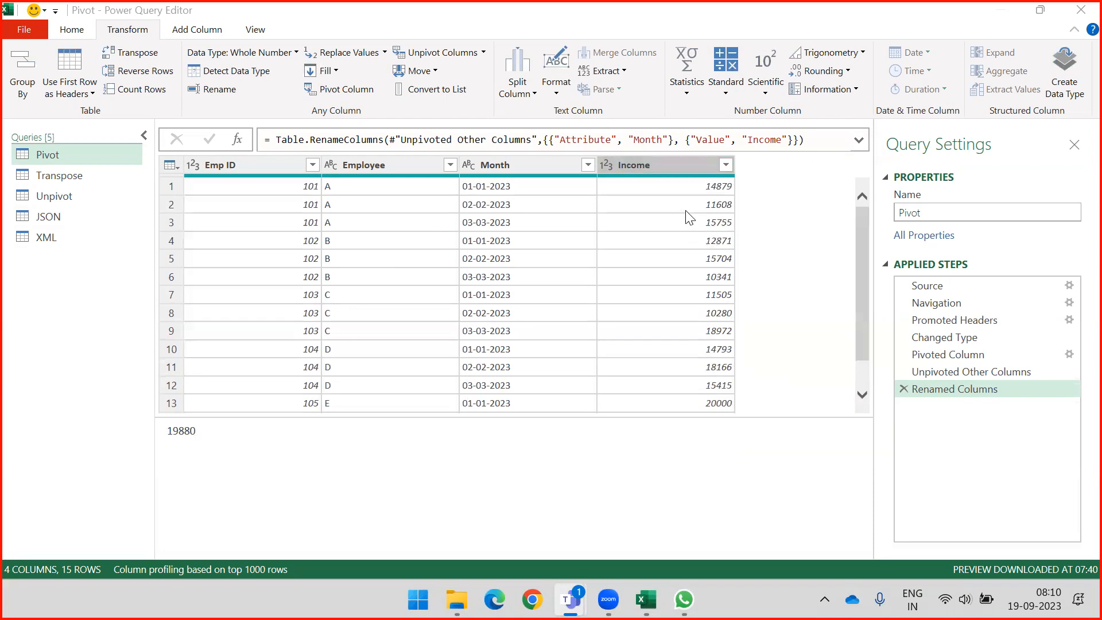
Write the integer-division example "11/2 = 5.5 = 5" as an on-screen annotation over the Pivot query, and clear it
click(684, 383)
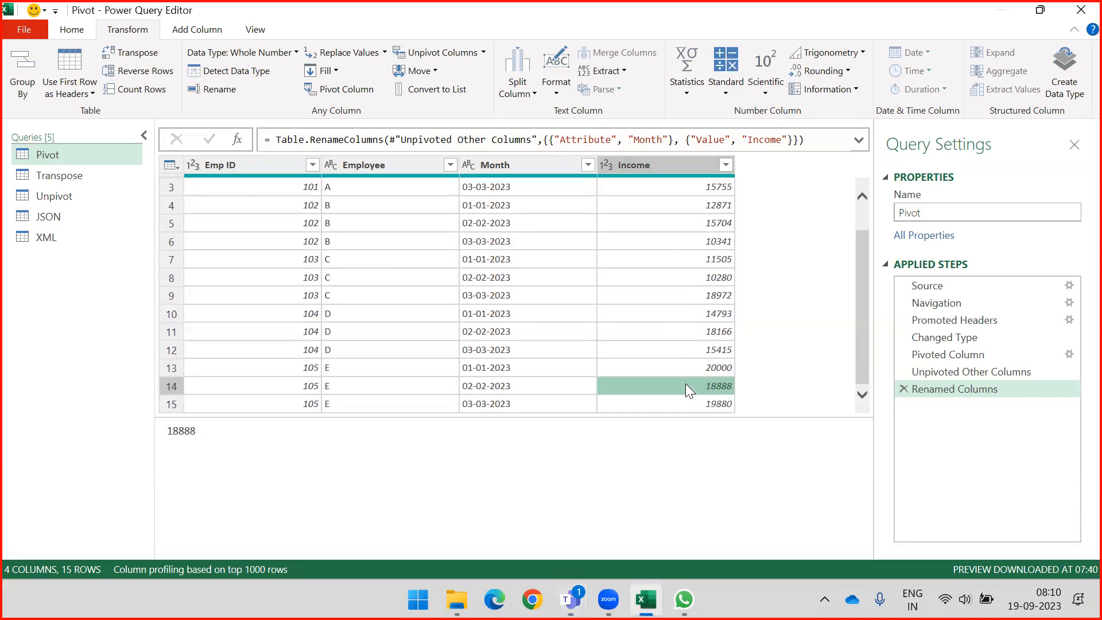
click(724, 91)
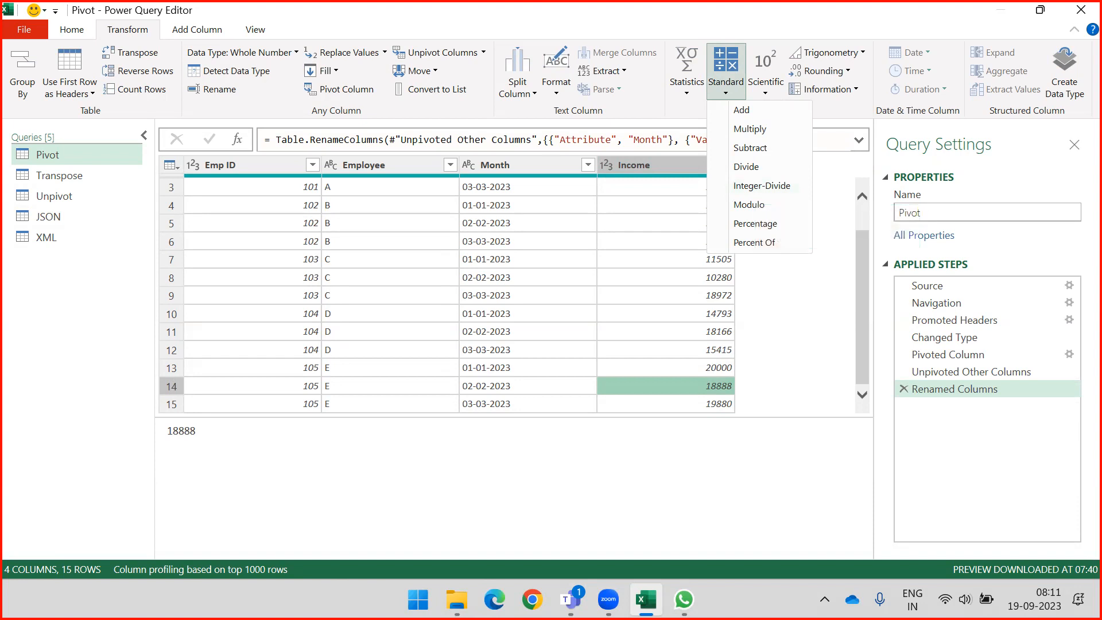
click(27, 366)
text(11)
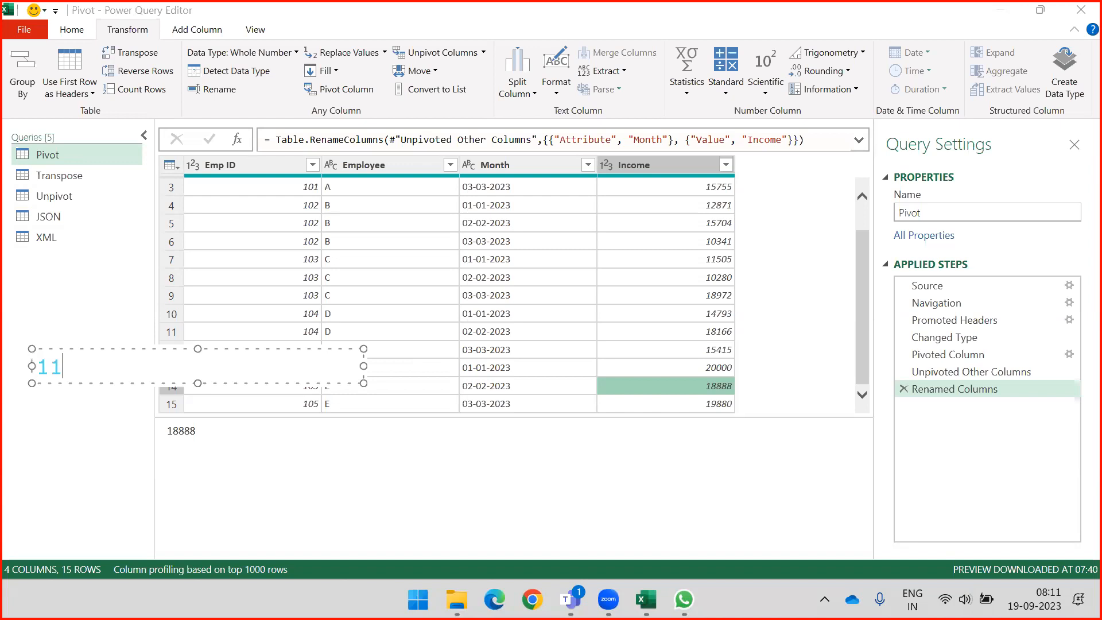
text(/2 = 5/5 = 5)
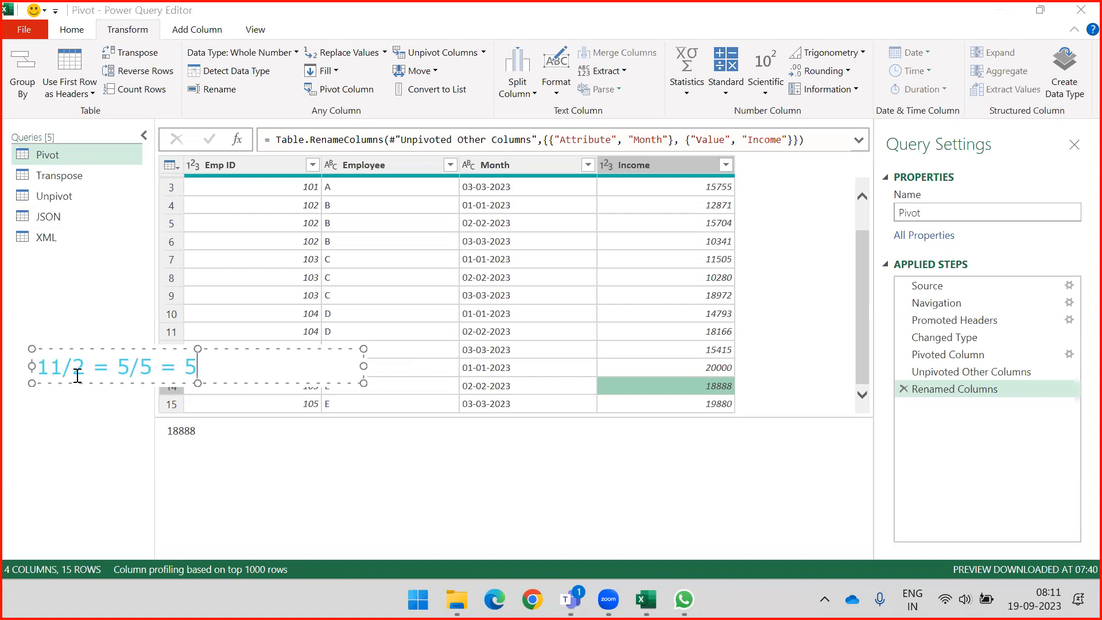
click(140, 367)
key(BackSpace)
text(.)
click(277, 367)
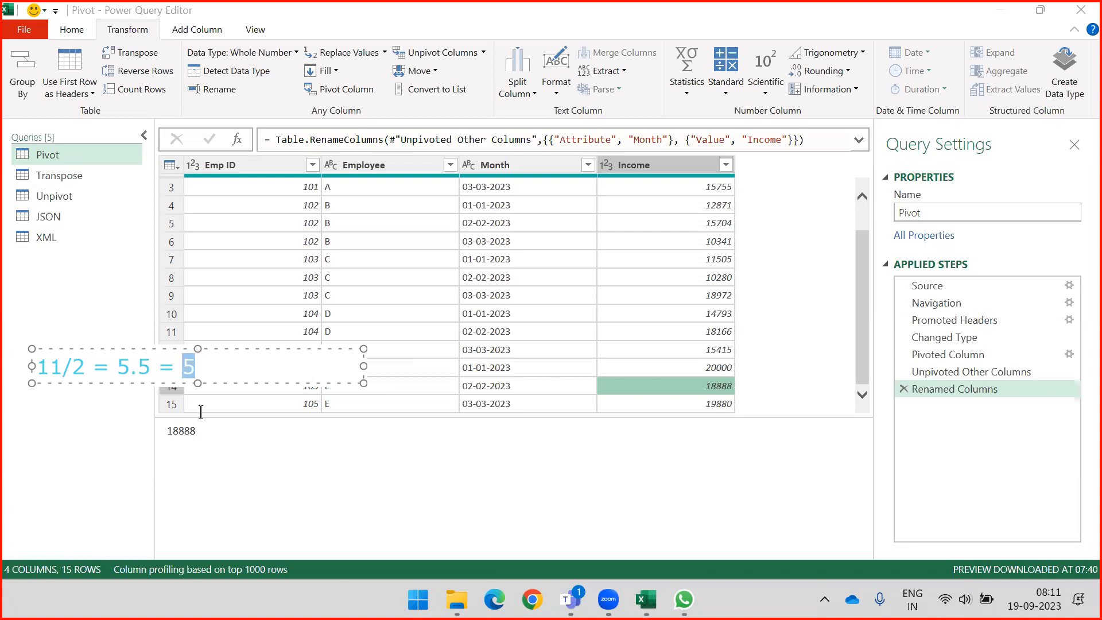
click(201, 454)
key(Escape)
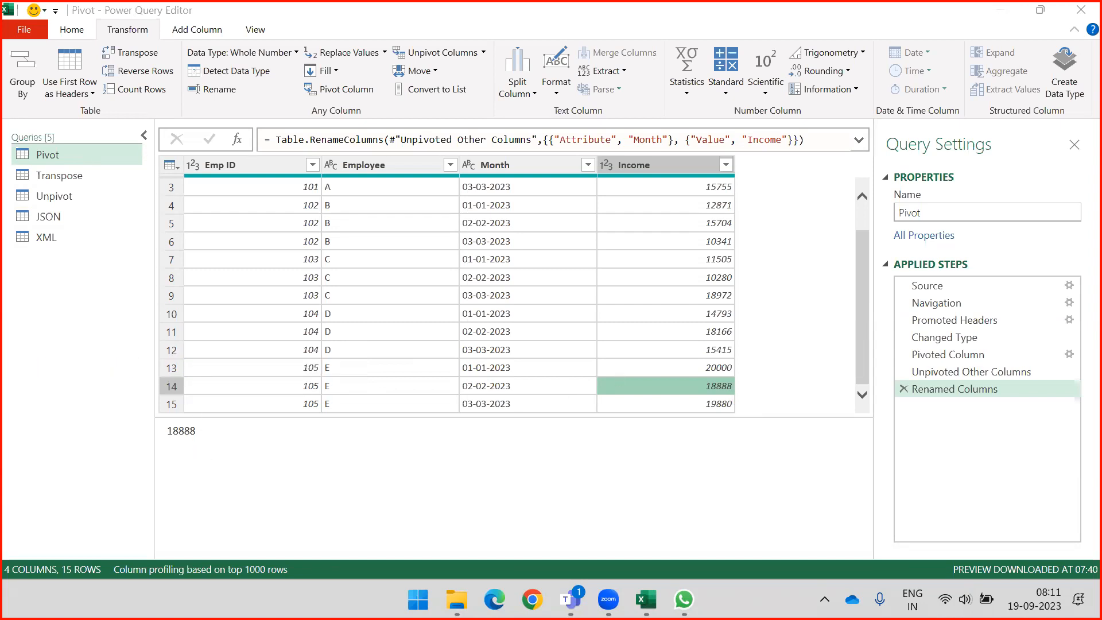
Select the Income column and review the Standard and Scientific number operations available for it
click(725, 92)
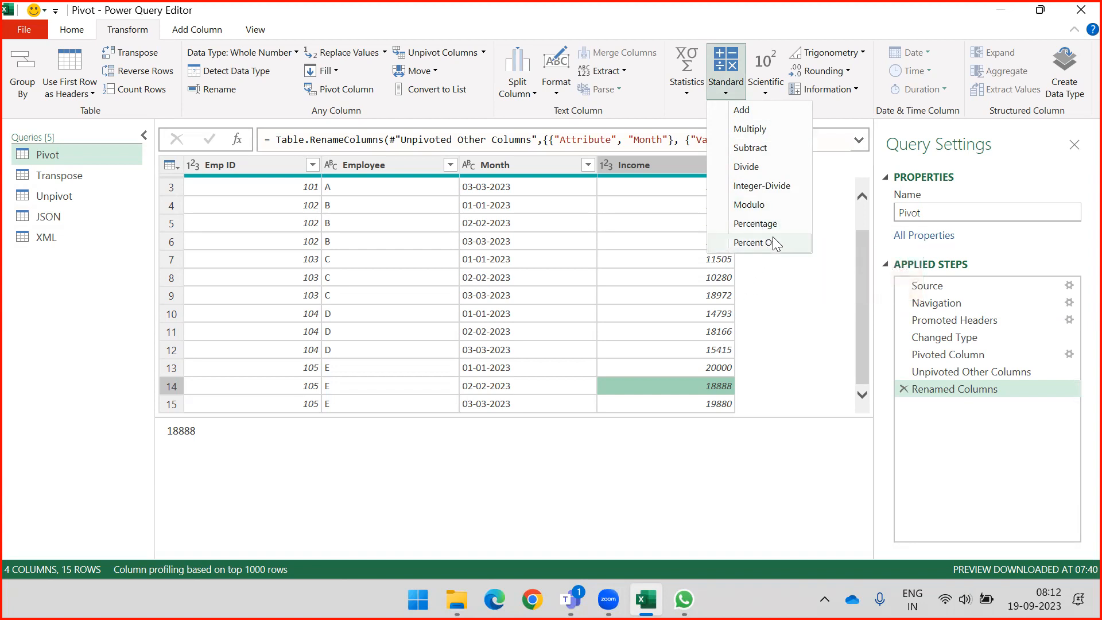
click(671, 167)
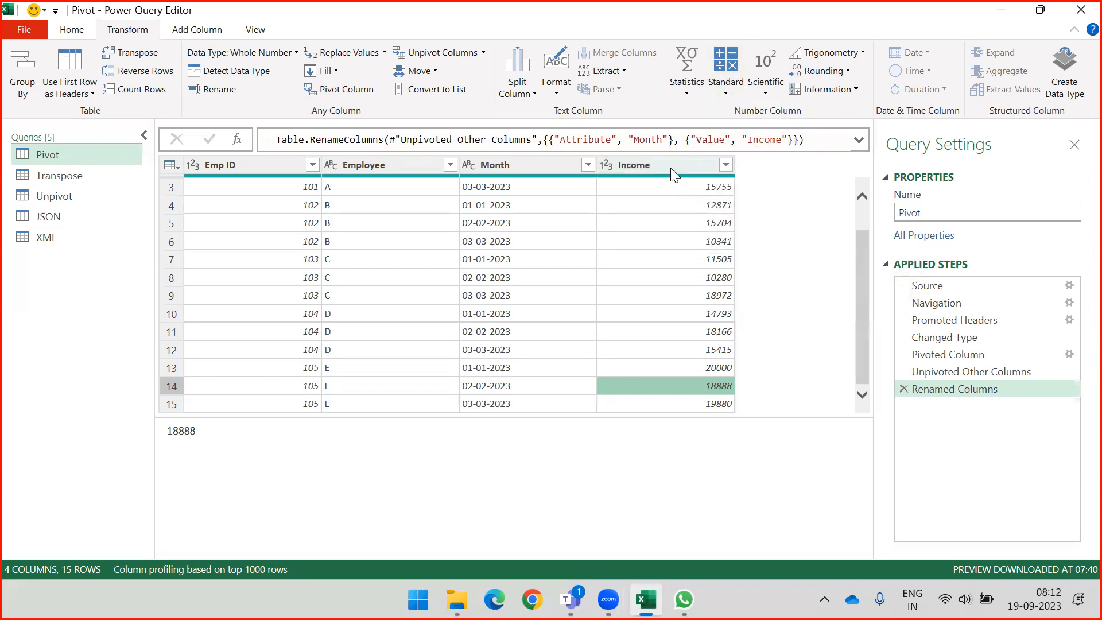
click(670, 167)
click(726, 92)
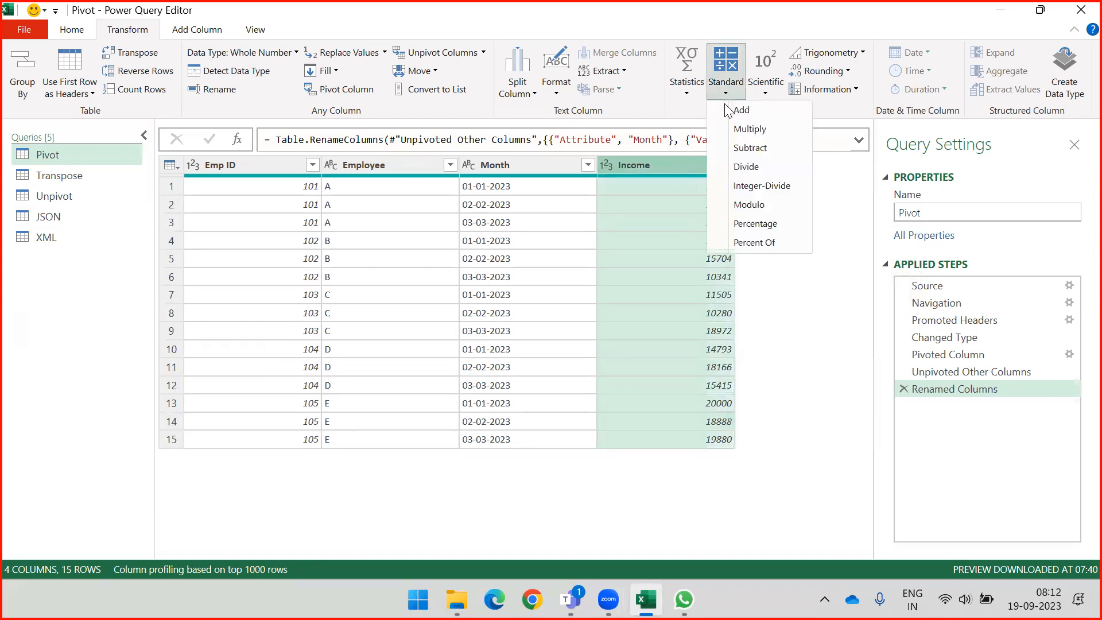
click(819, 359)
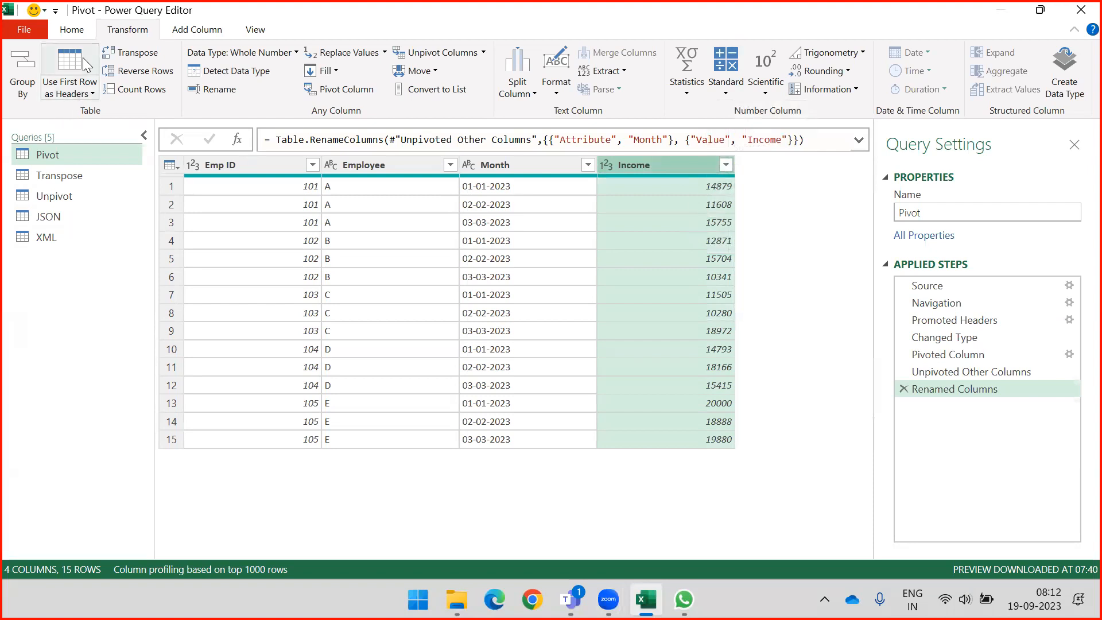
click(72, 29)
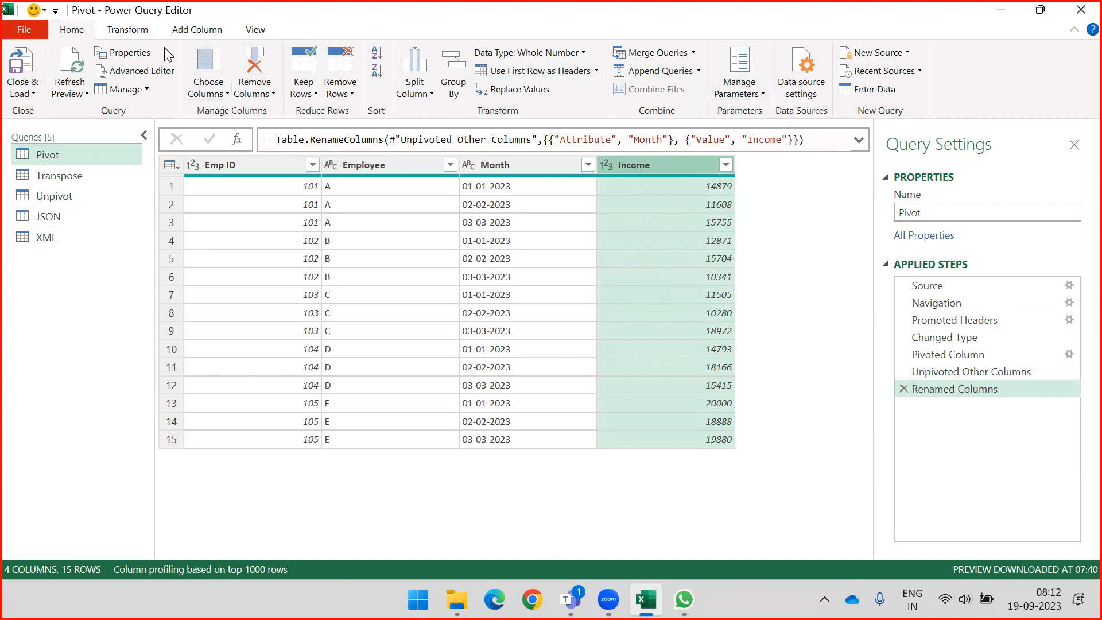
click(141, 29)
click(732, 93)
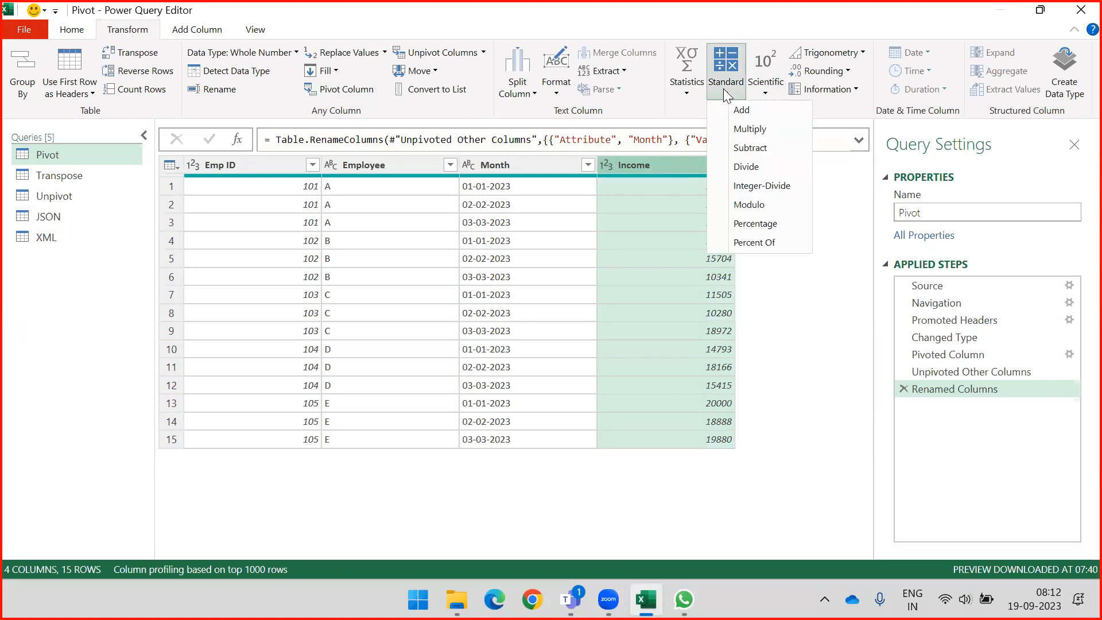
click(755, 96)
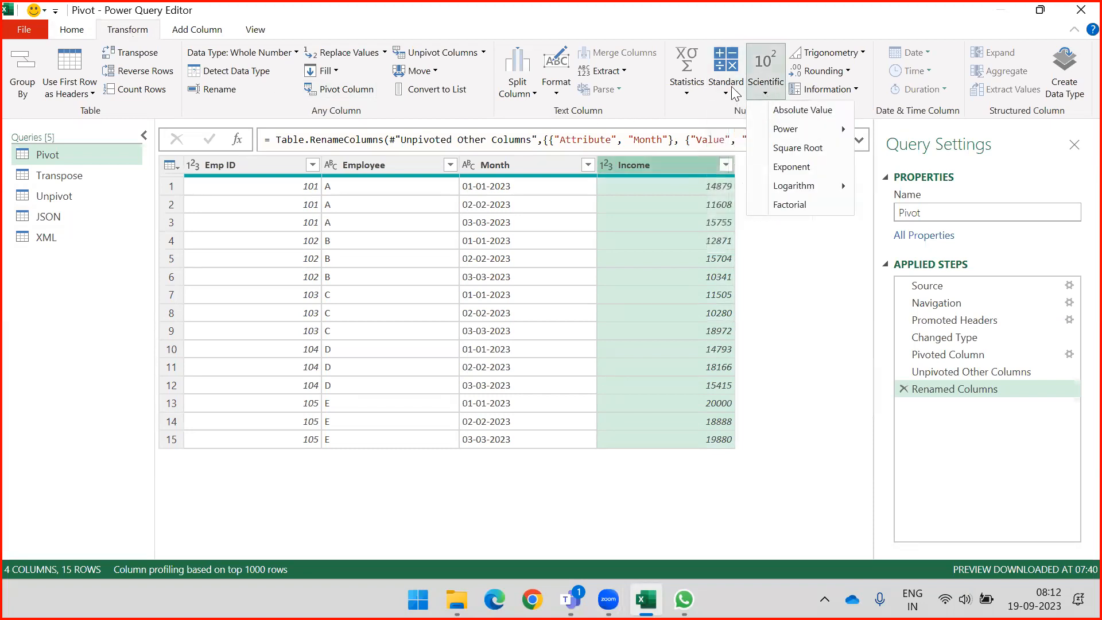
Apply the Standard Percentage operation to the Income column with a value of 10
click(725, 93)
click(767, 227)
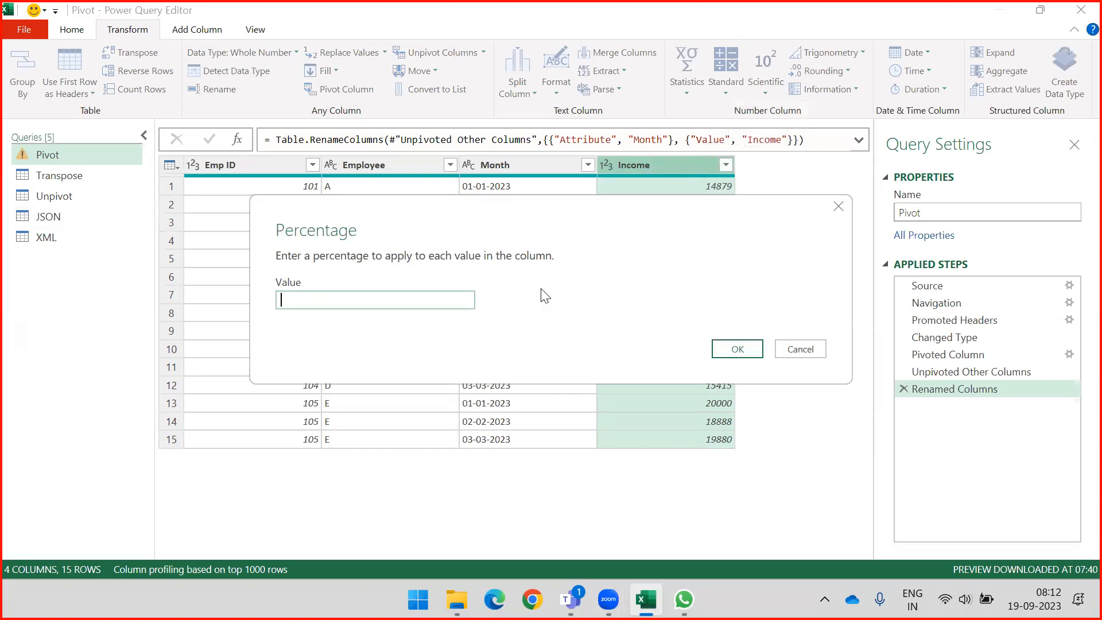
drag(601, 225, 623, 298)
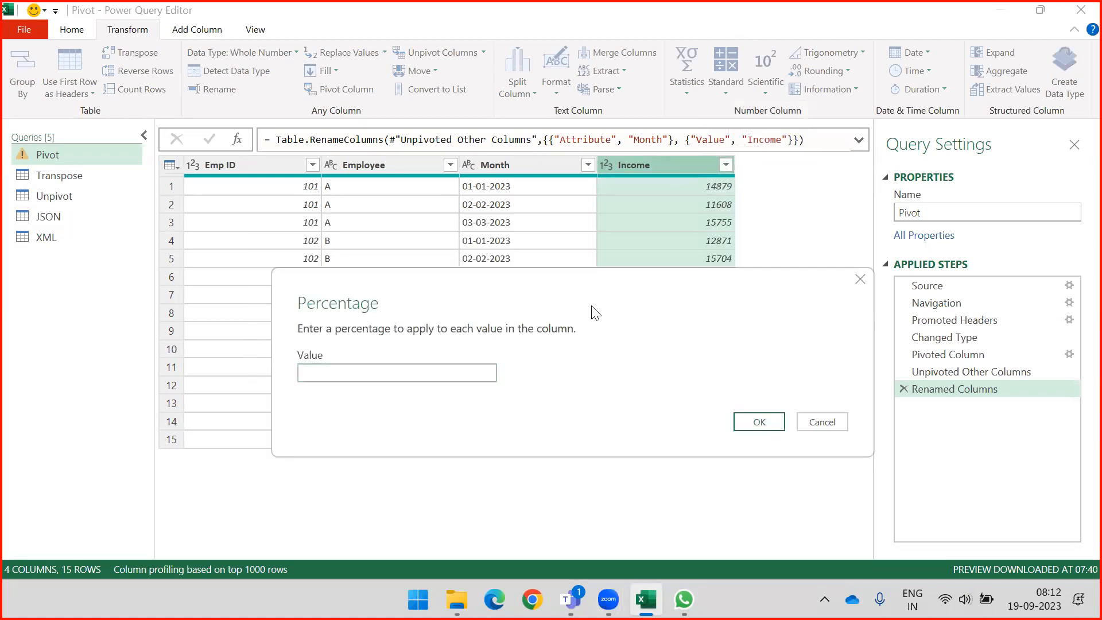
text(10)
drag(640, 298, 602, 76)
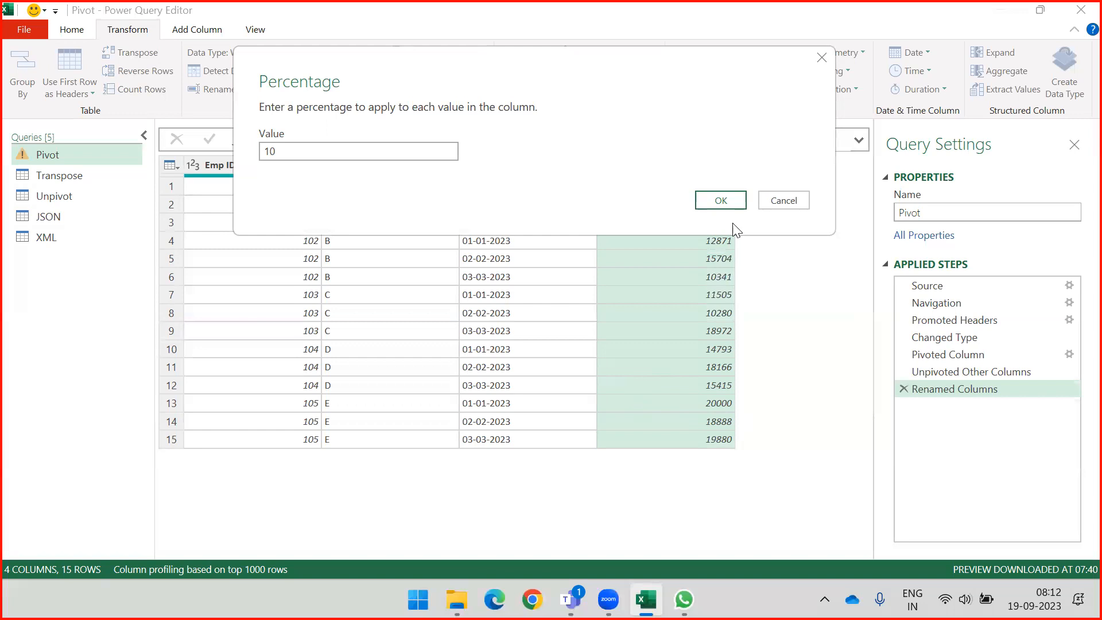
click(720, 200)
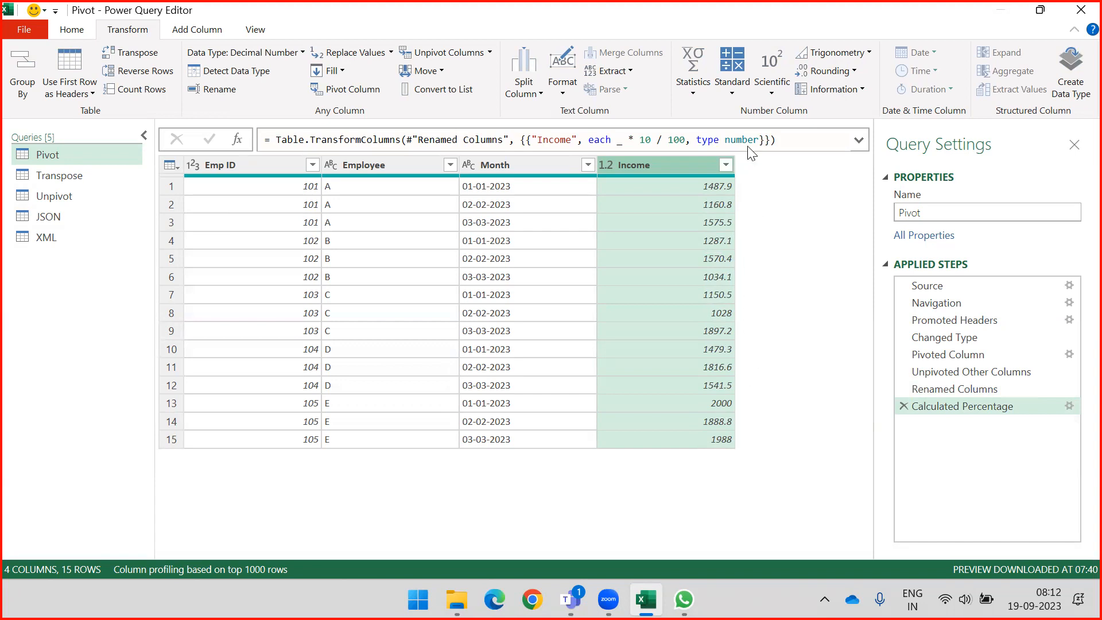
Apply the Standard Percent Of operation to the Income column with a value of 10
click(737, 90)
click(763, 242)
text(10)
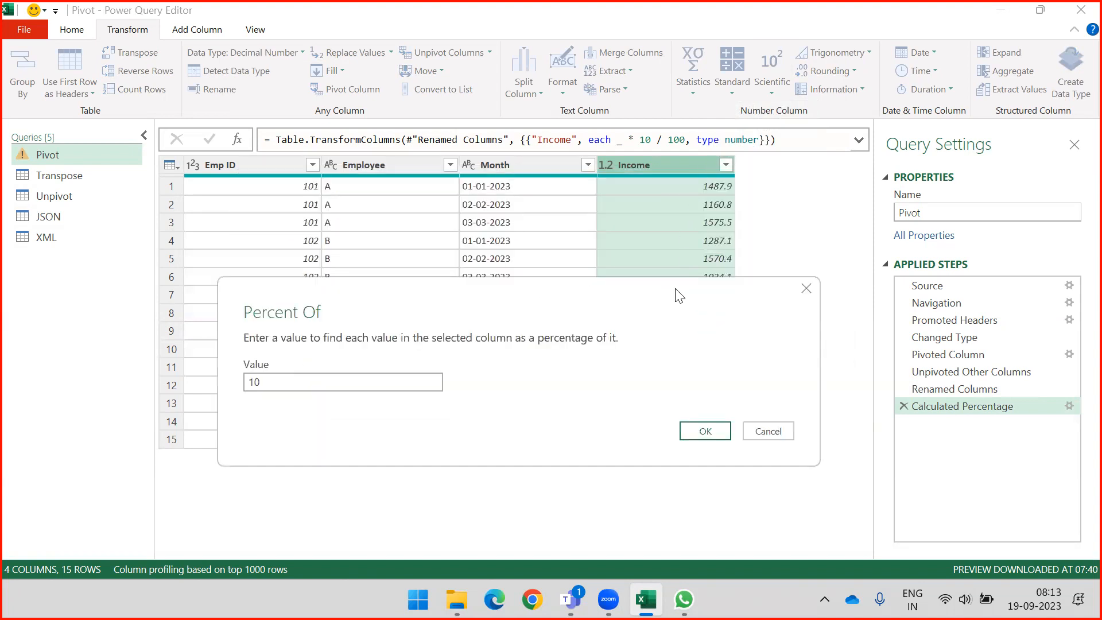
drag(673, 290, 700, 256)
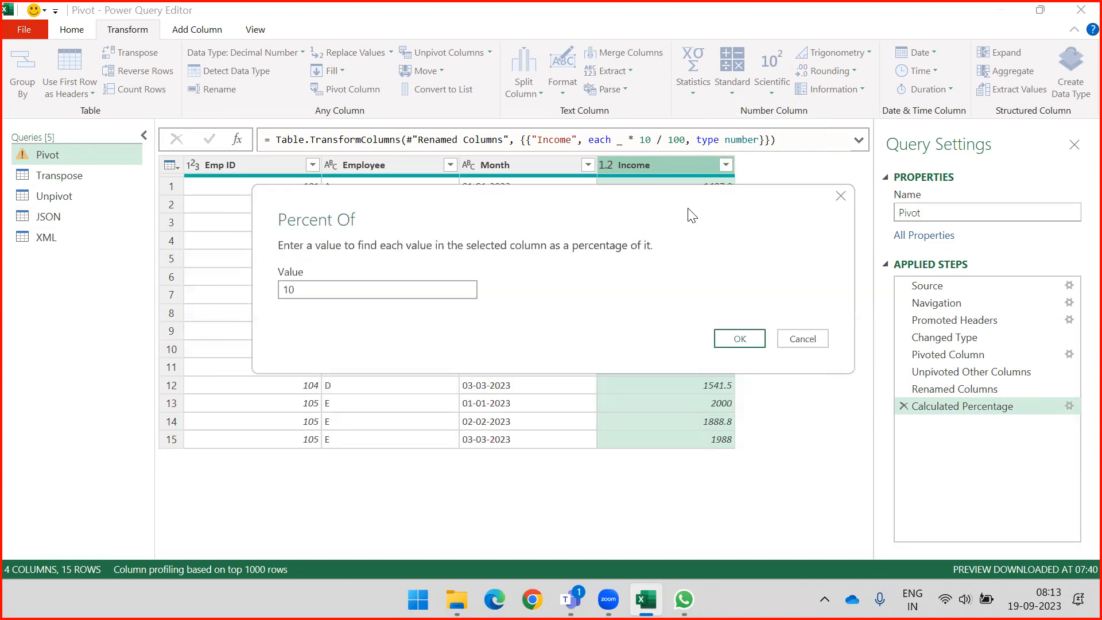
click(739, 338)
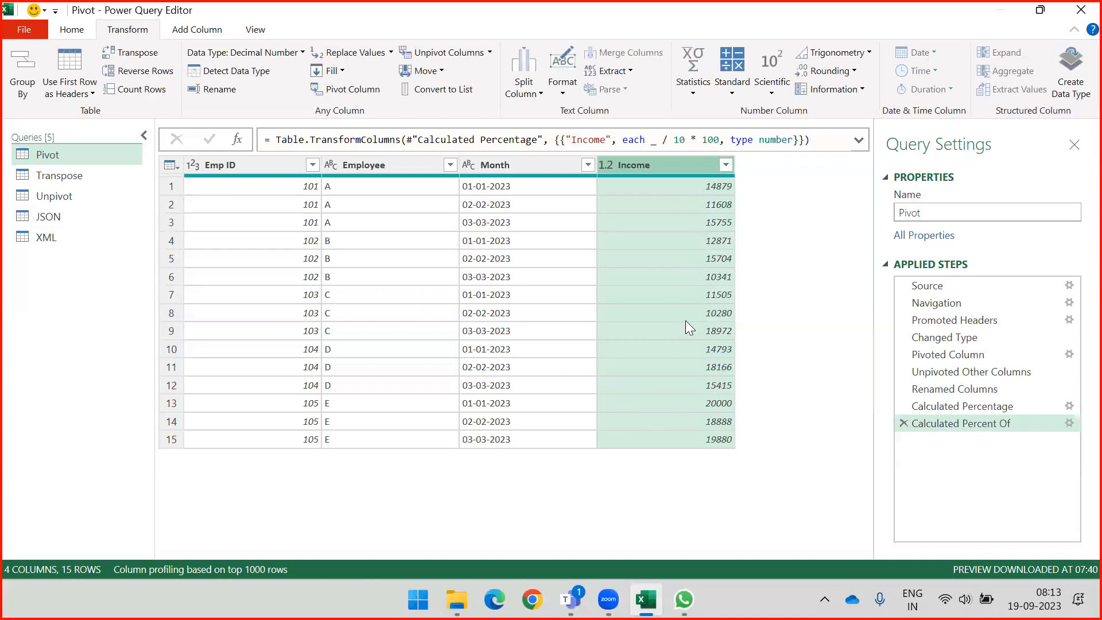
Square every value in the Income column, and remove the square calculation from the applied steps
click(737, 91)
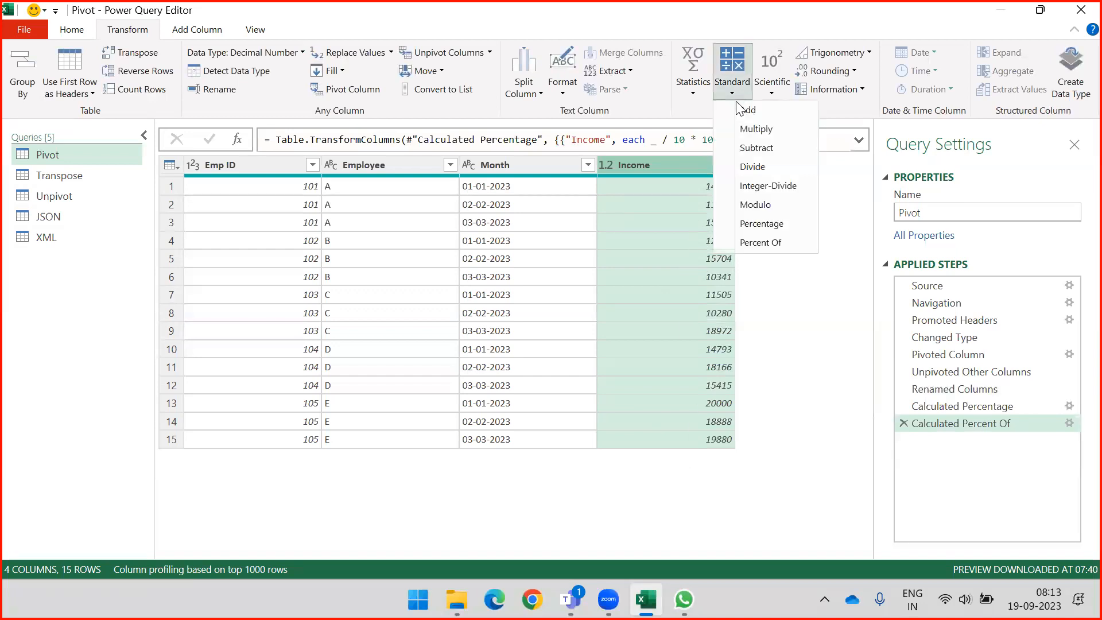
click(780, 92)
click(782, 94)
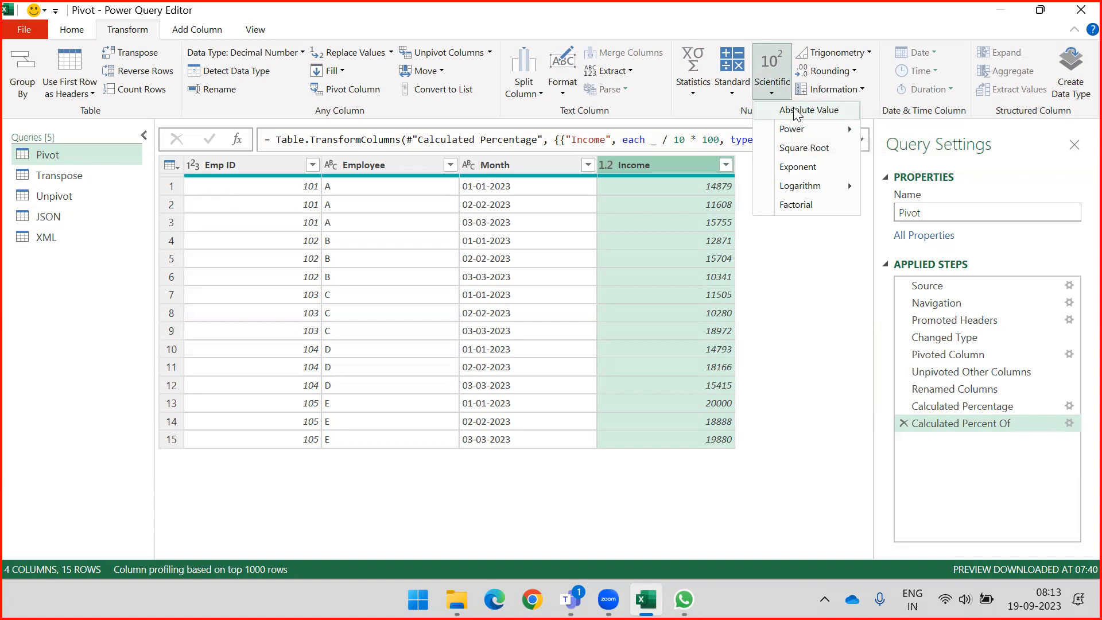
mouse_move(814, 130)
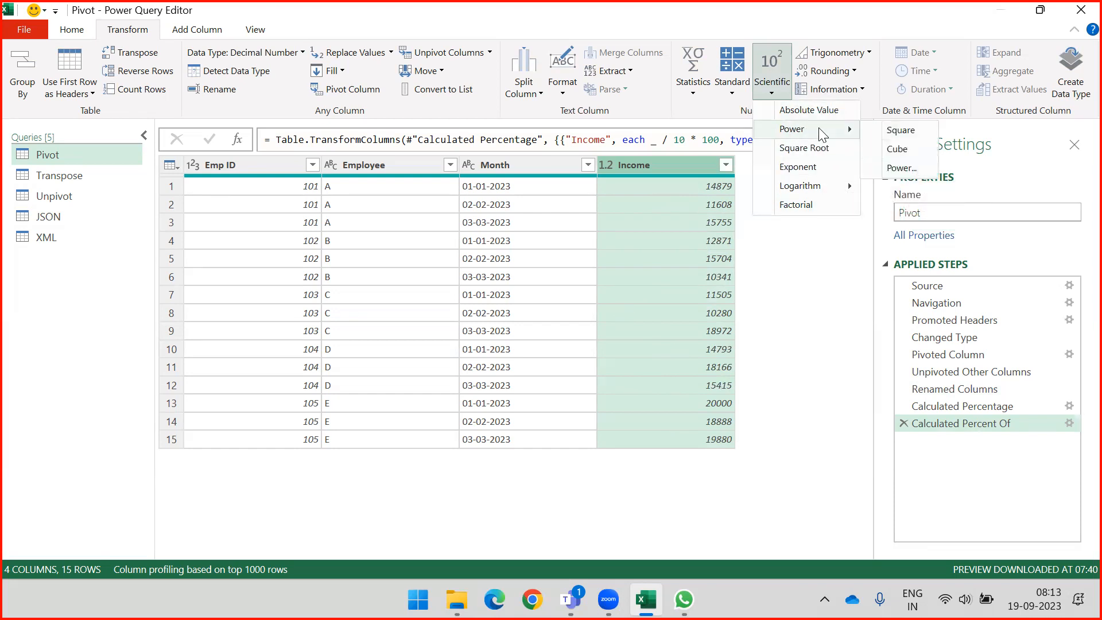
click(901, 130)
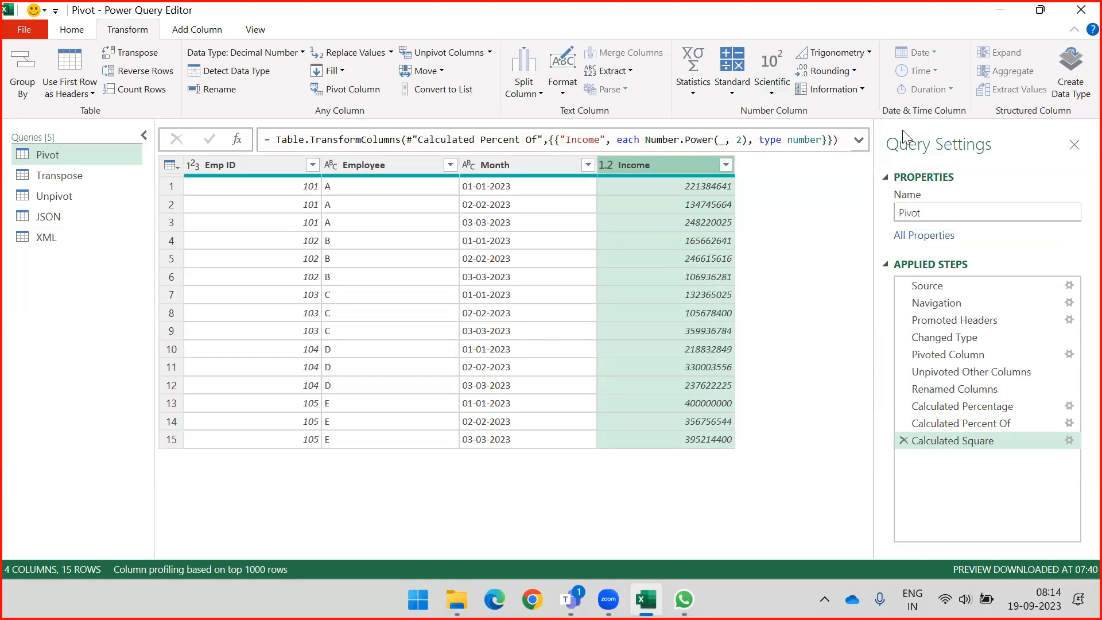
click(901, 440)
Raise the Income column's values to the power of 5, and remove that calculation from the applied steps
click(772, 89)
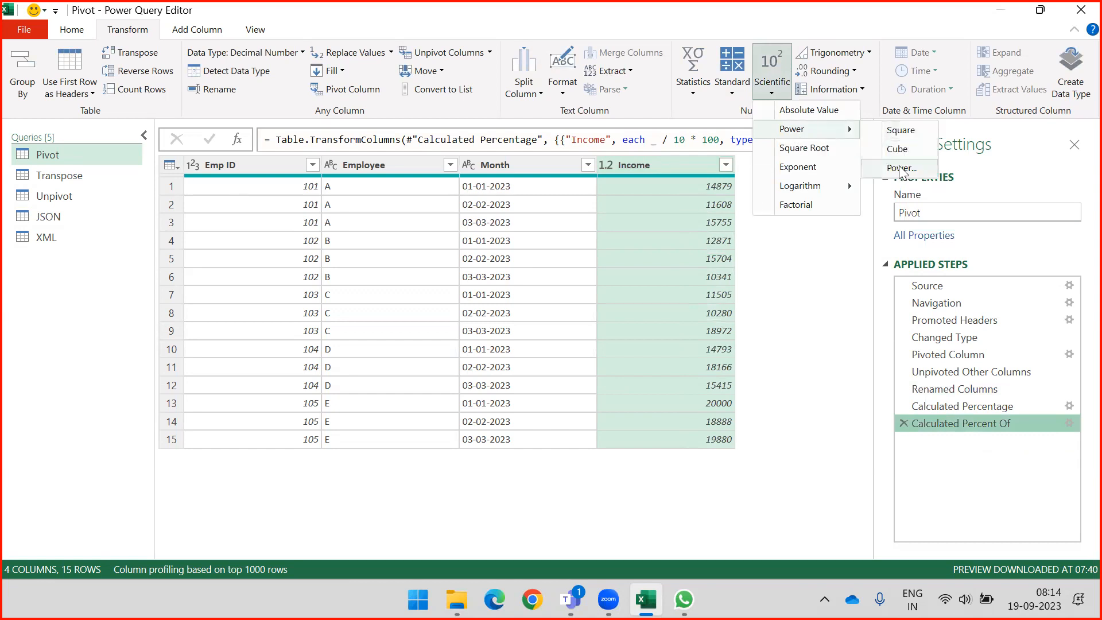
click(901, 168)
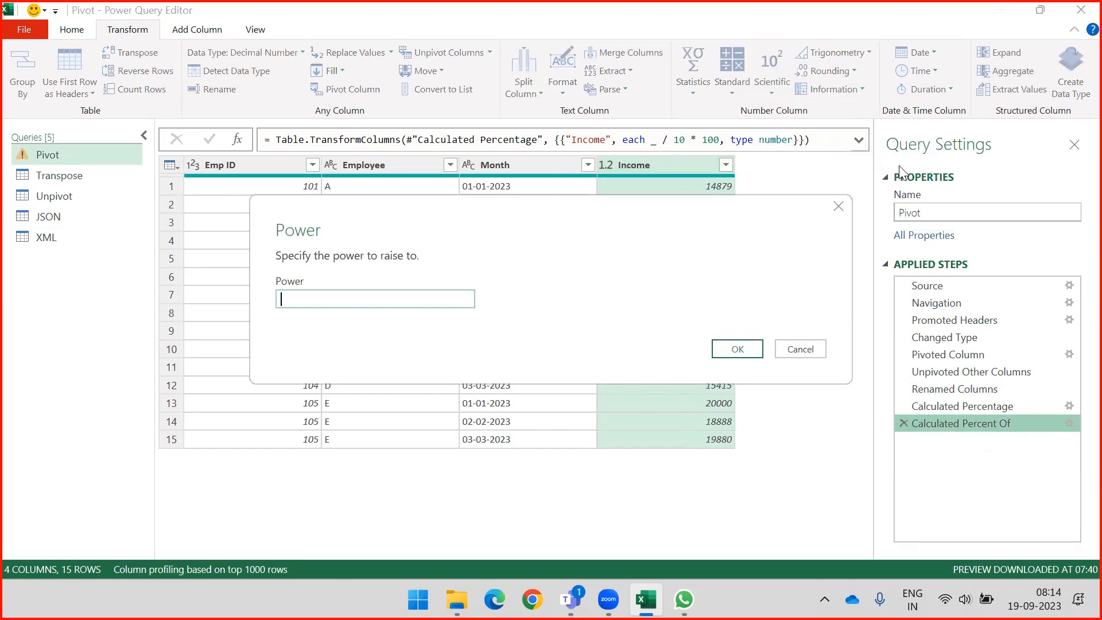
text(5)
click(739, 351)
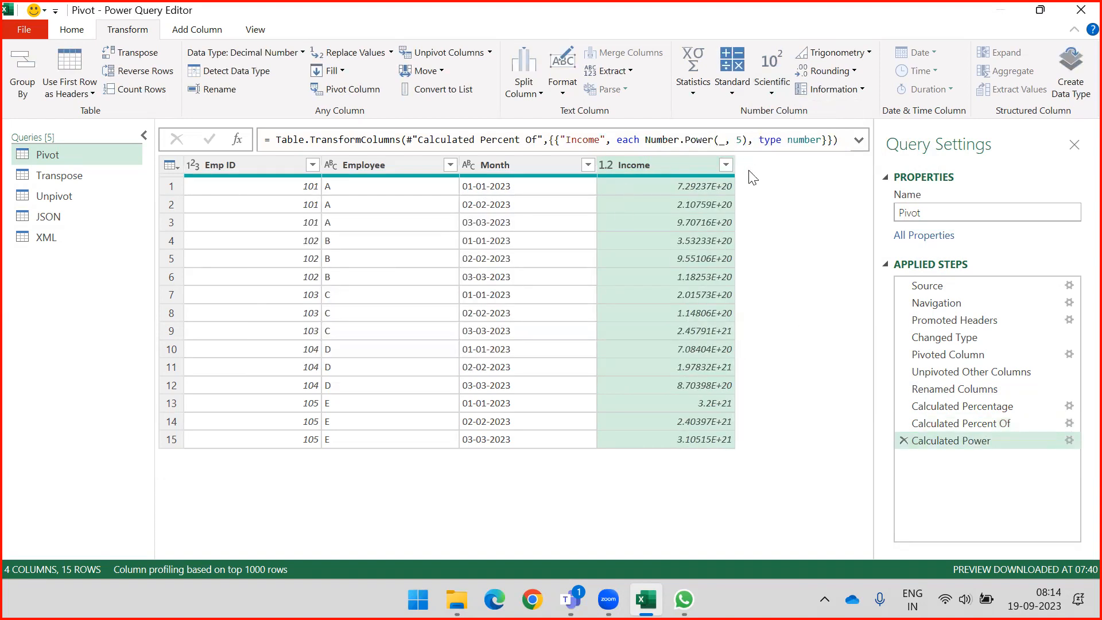
click(903, 440)
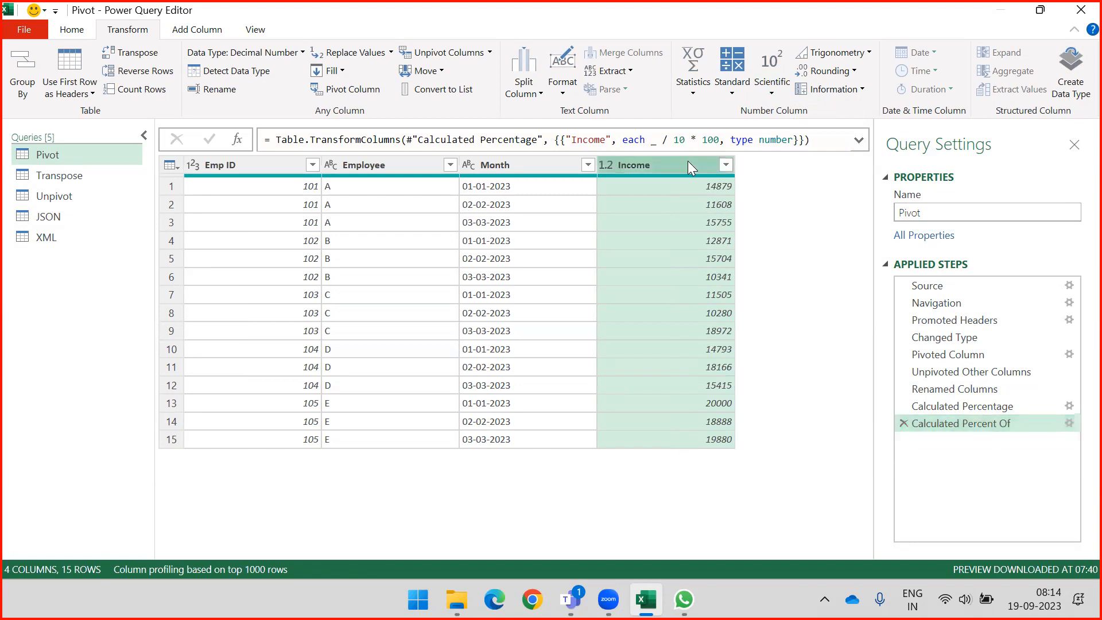
Examine the Scientific, Trigonometry and Rounding operations offered for the Income column
click(772, 86)
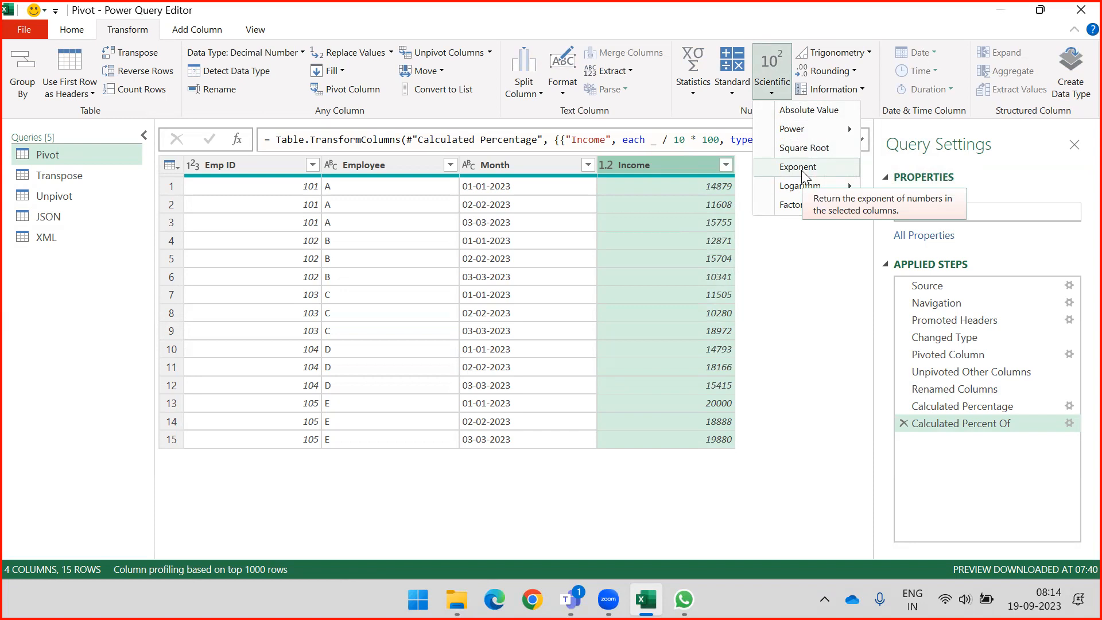
mouse_move(808, 189)
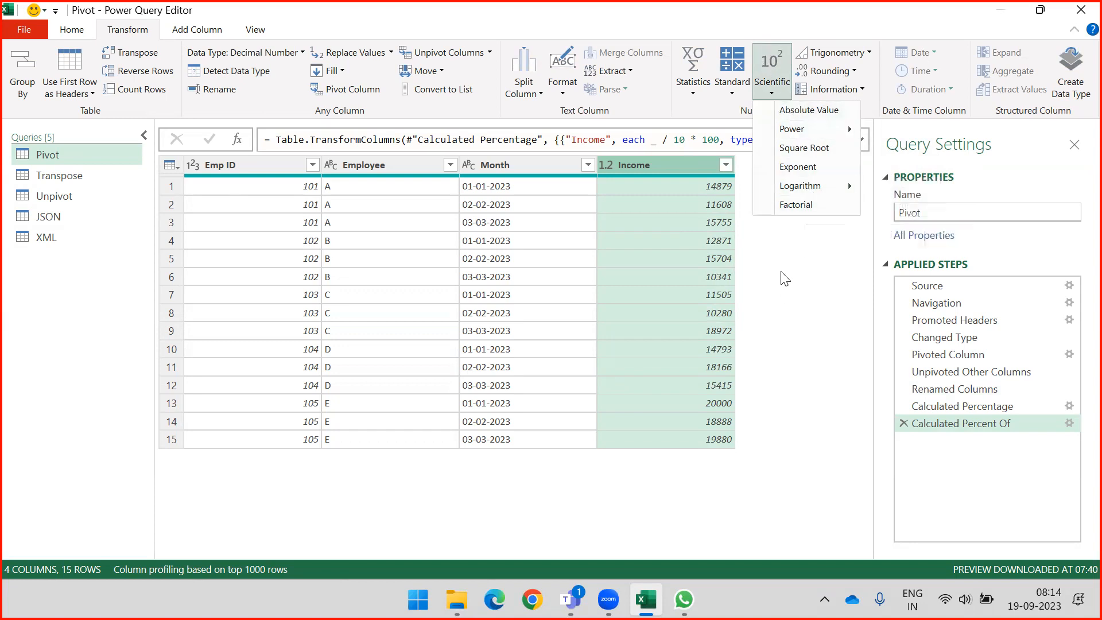
click(802, 276)
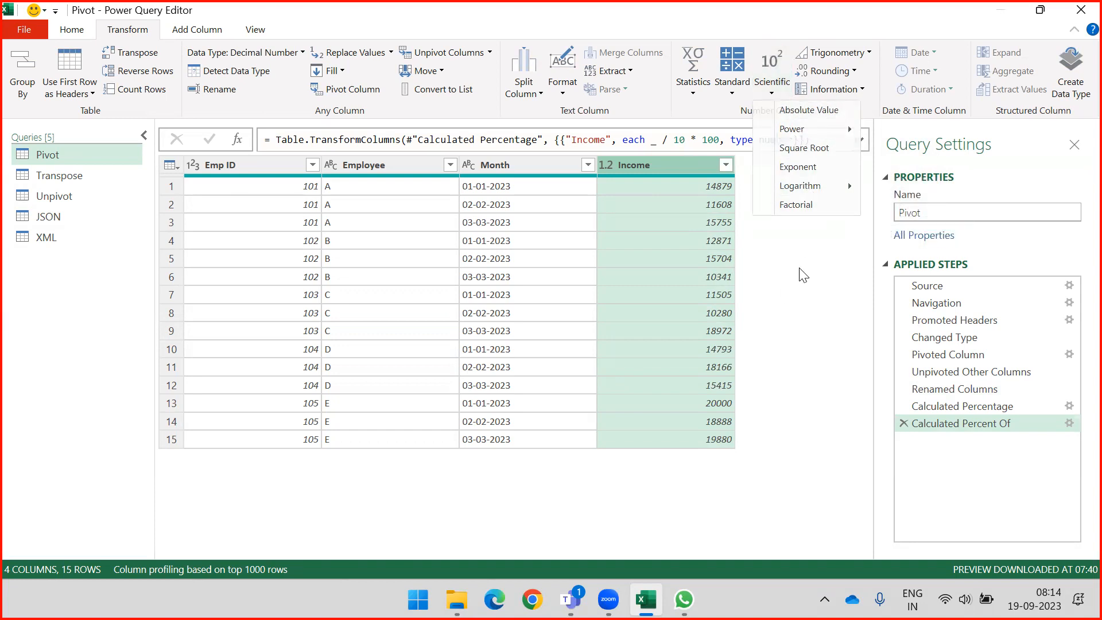
click(867, 53)
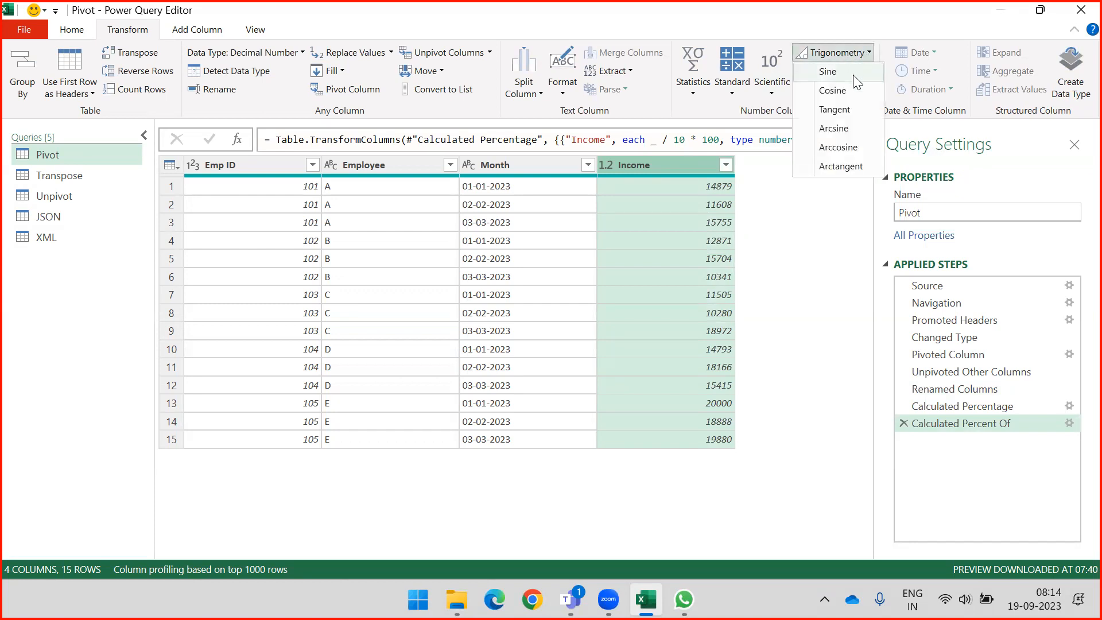
click(809, 277)
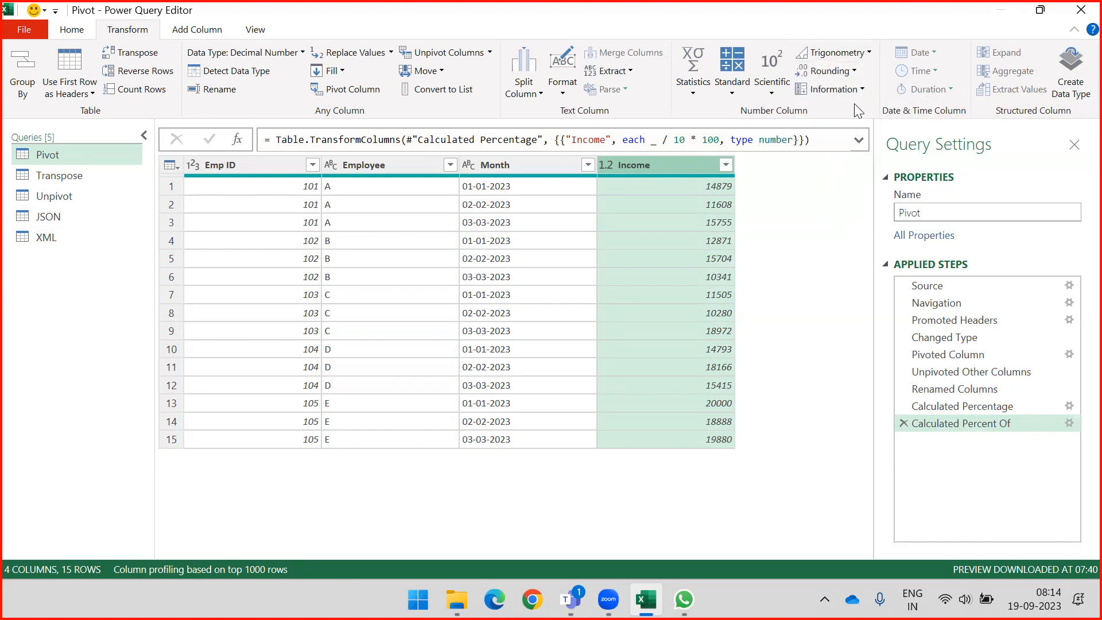
click(855, 71)
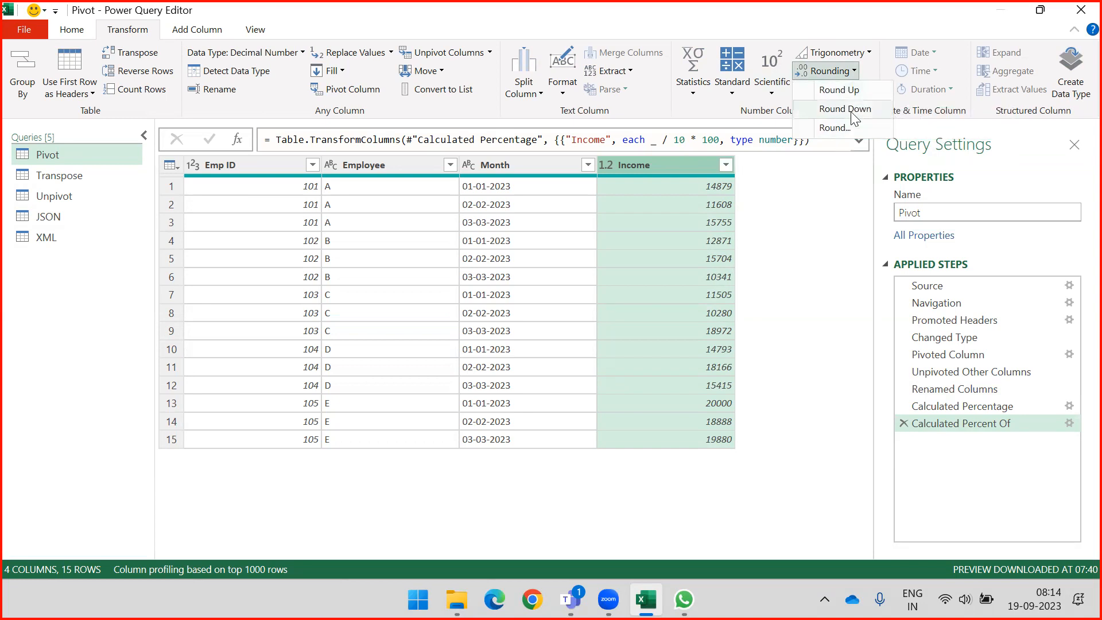
click(827, 179)
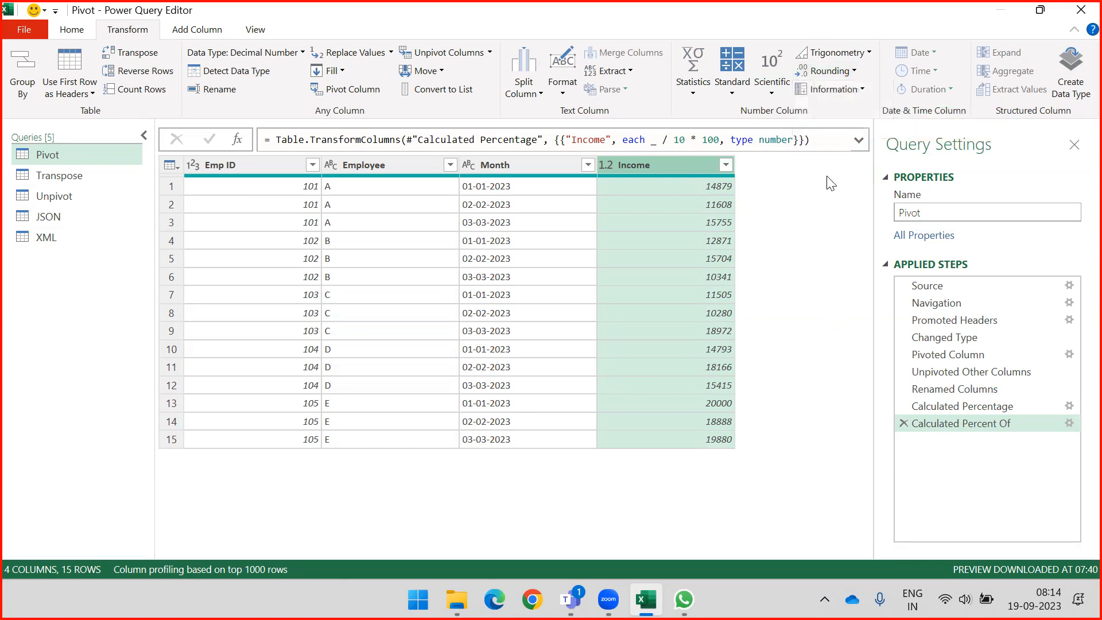
Replace the Income column's values with their sign, and remove that extraction from the applied steps
click(863, 90)
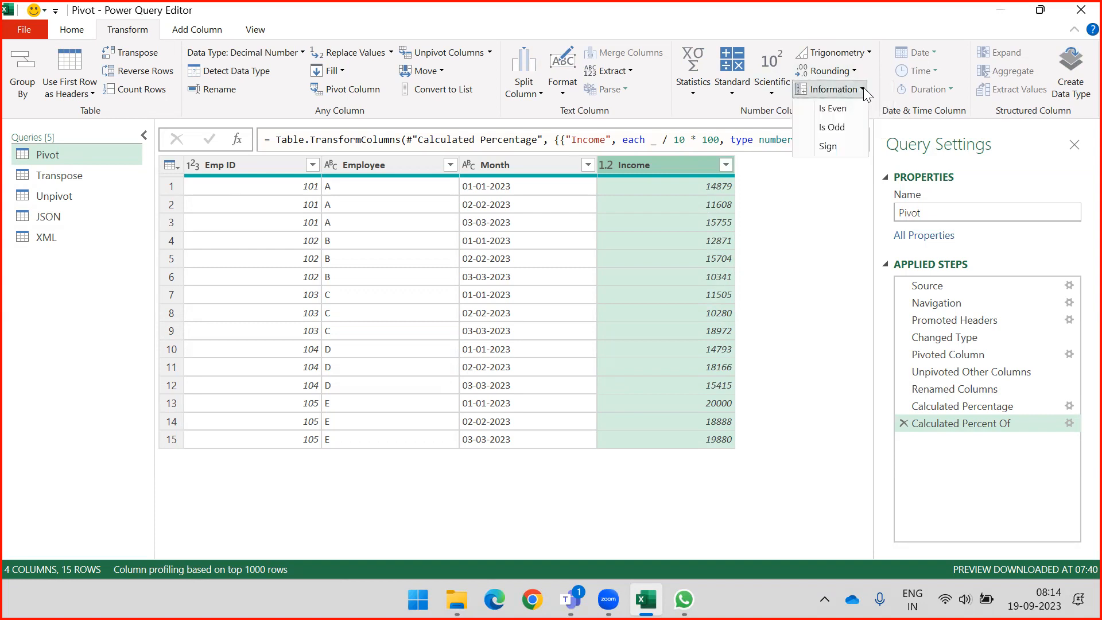
click(827, 146)
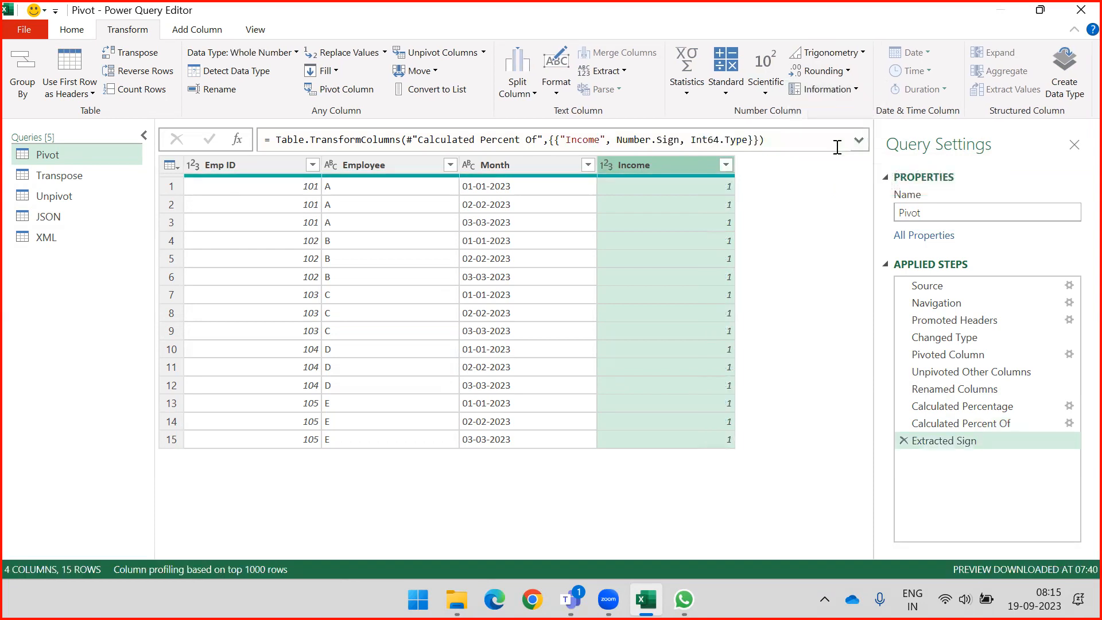
click(900, 439)
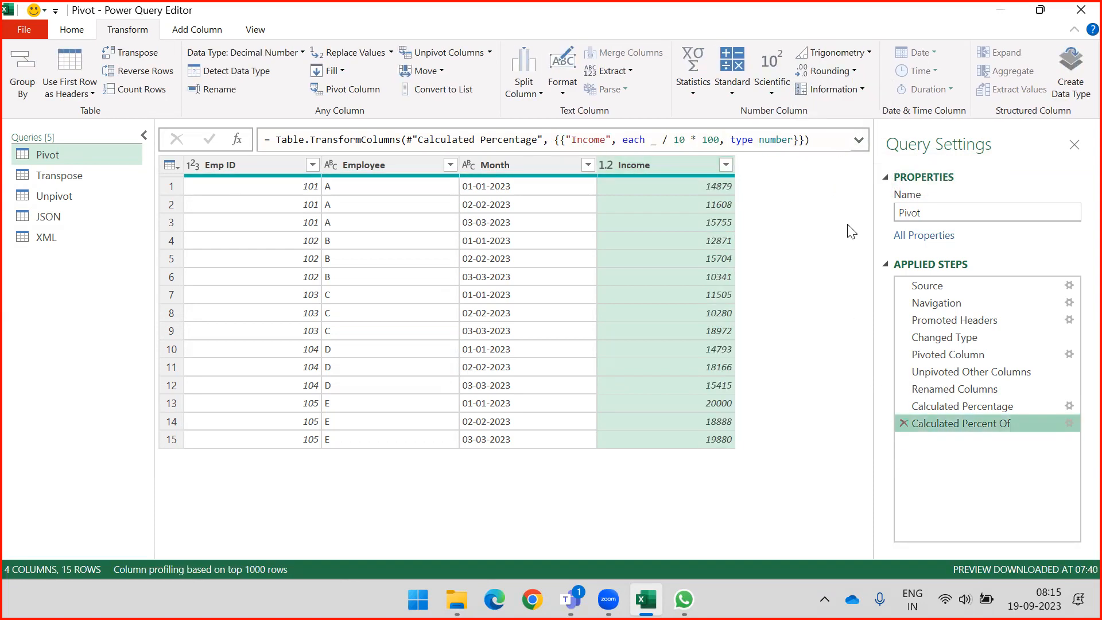
Apply the Is Even check to the Income column, and remove the check from the applied steps
click(857, 89)
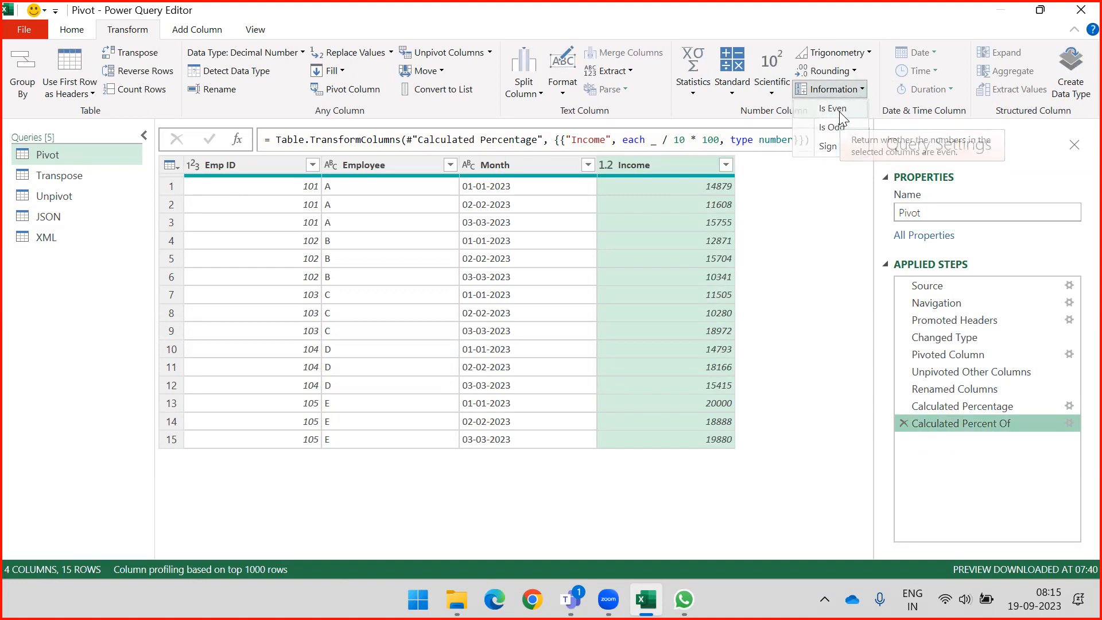
click(839, 110)
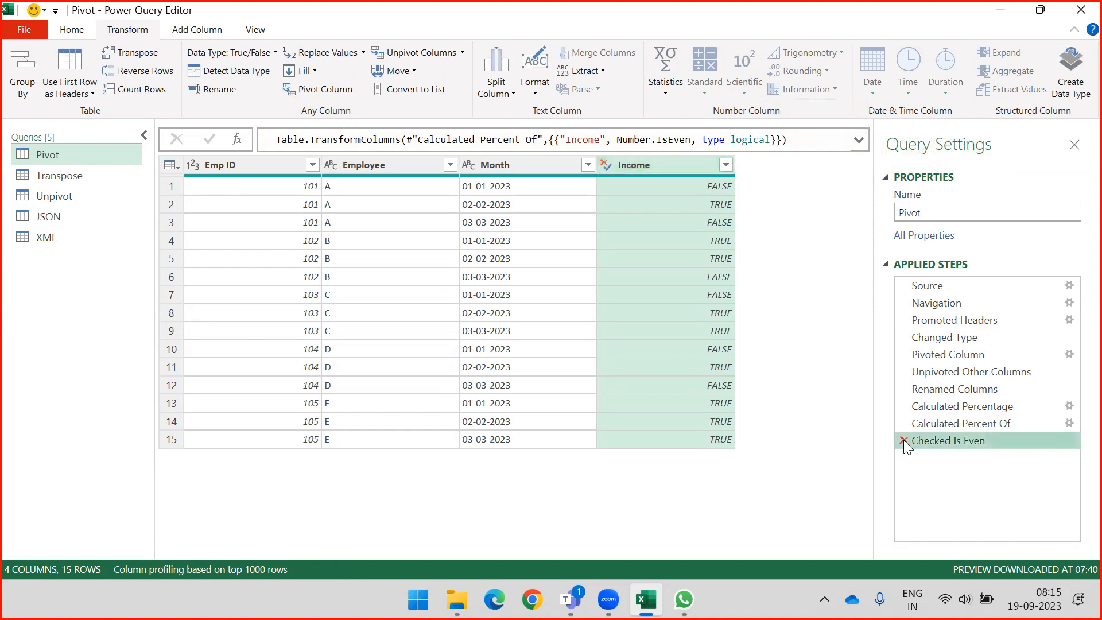
click(903, 439)
Apply the Is Odd check to the Income column, and remove the check from the applied steps
click(853, 91)
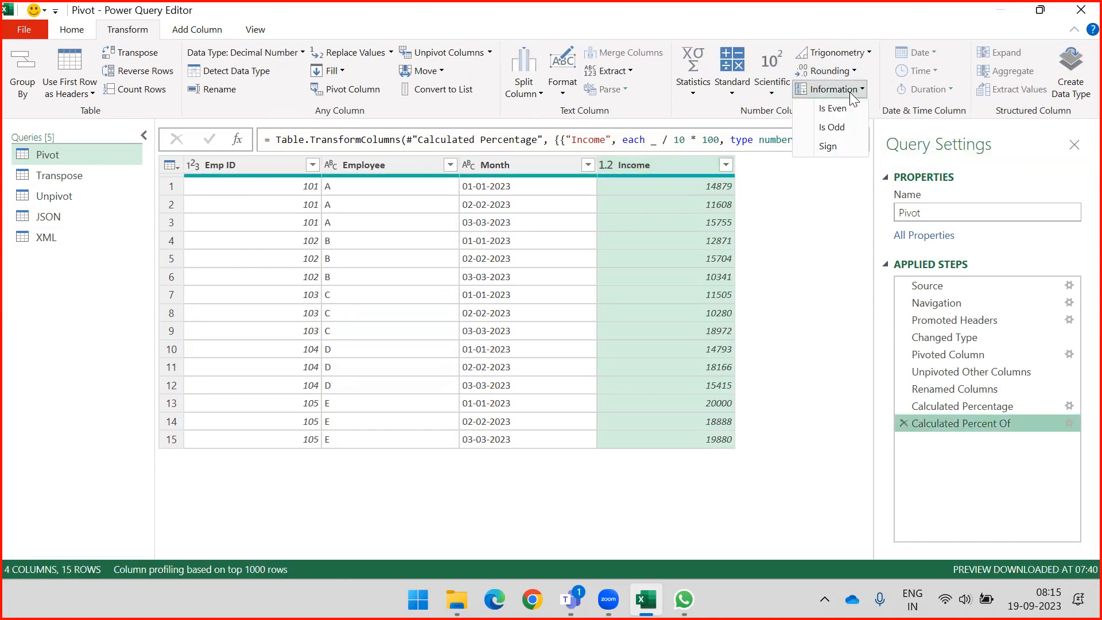
click(840, 130)
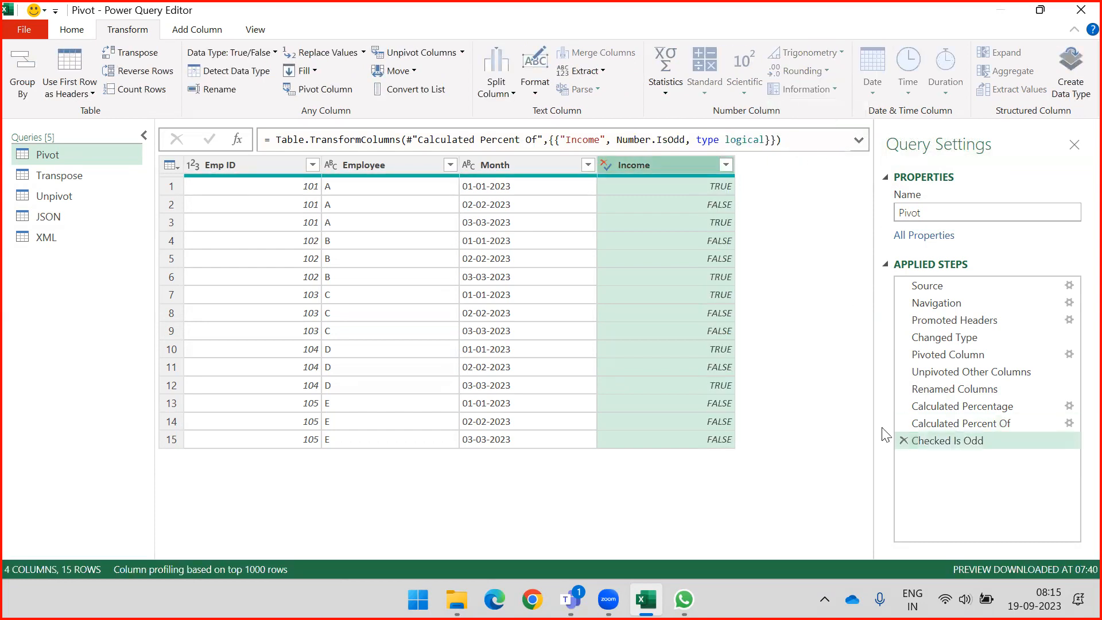
click(902, 439)
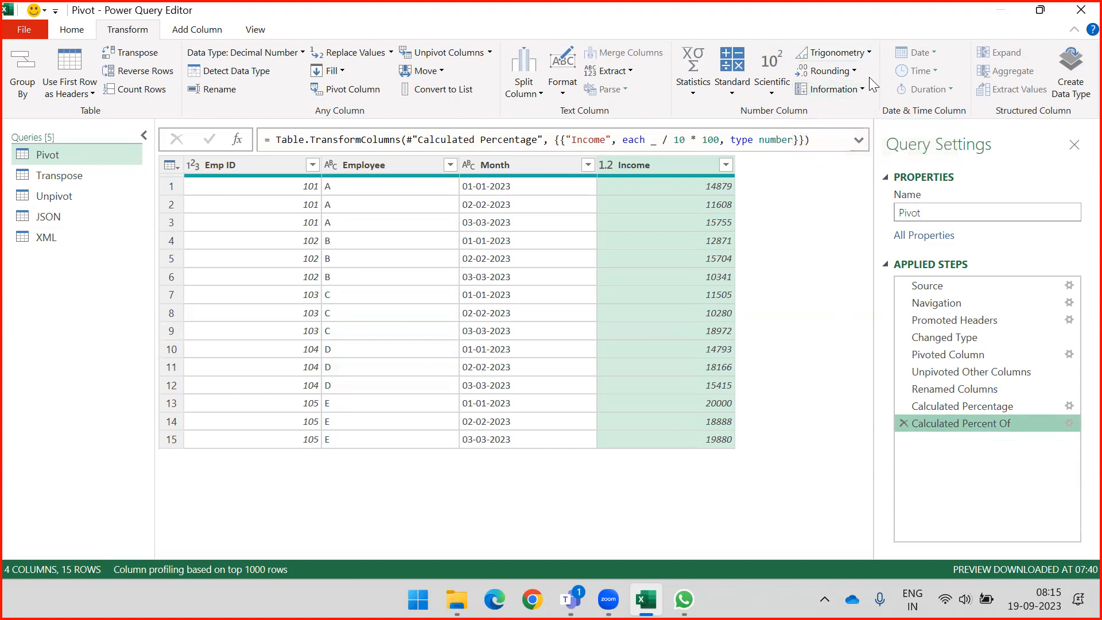
Examine the data types of the Income, Month and Emp ID columns and the types offered for Month
click(812, 218)
click(669, 163)
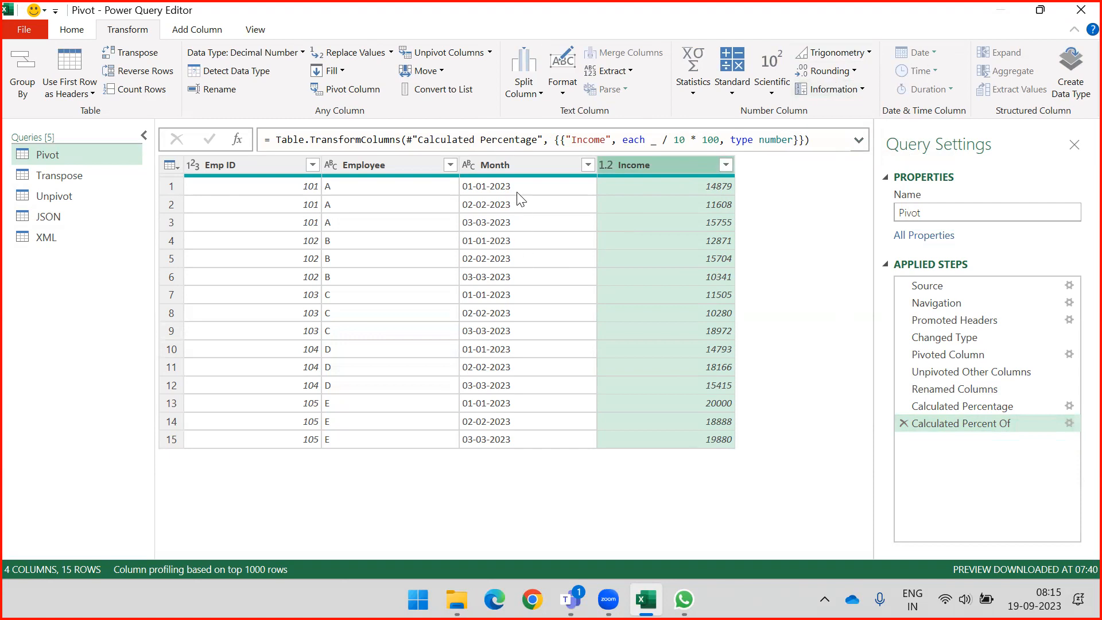
click(507, 171)
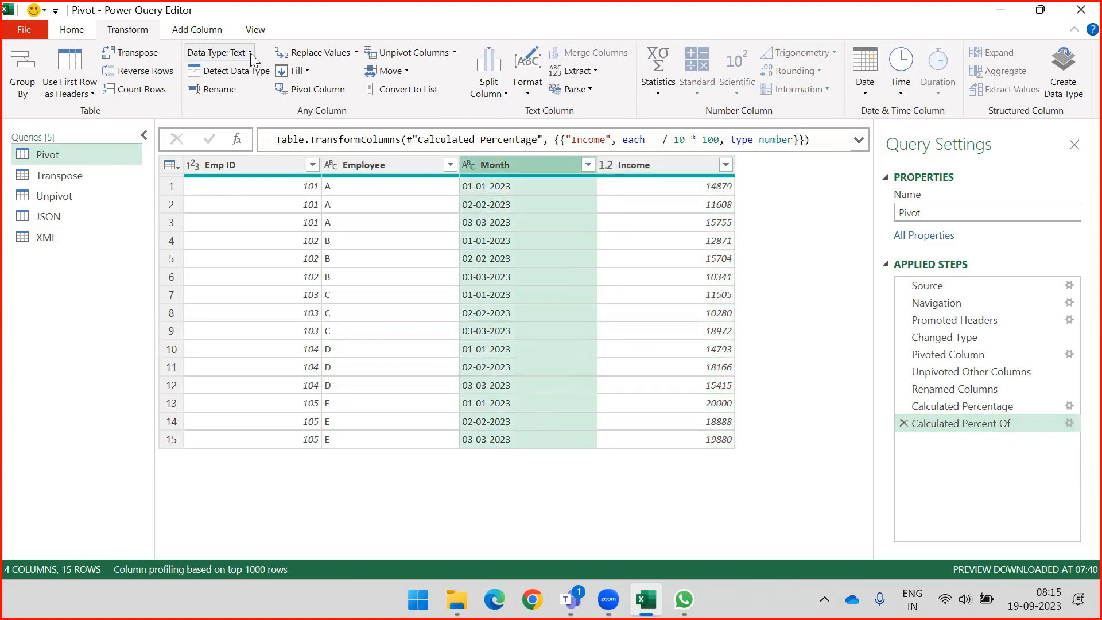
click(652, 167)
click(547, 167)
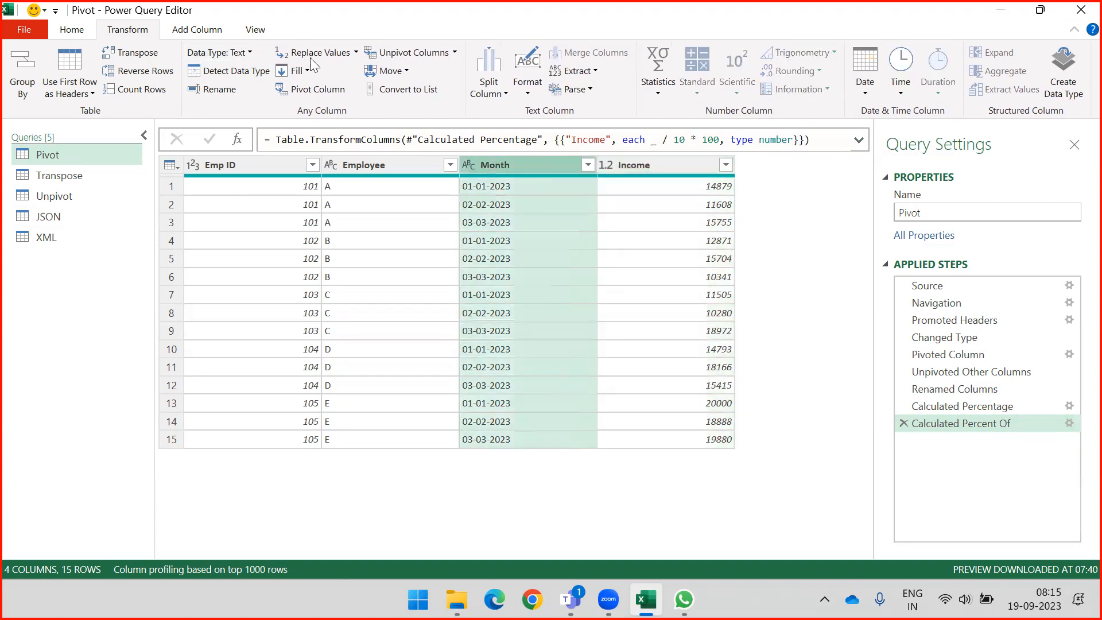
click(250, 52)
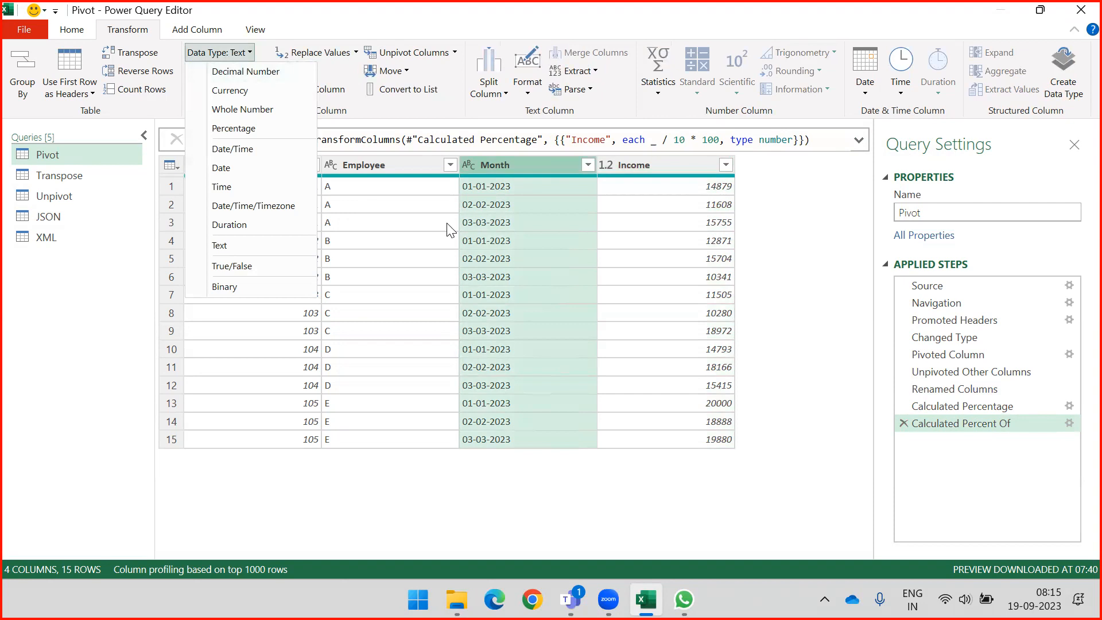
click(577, 231)
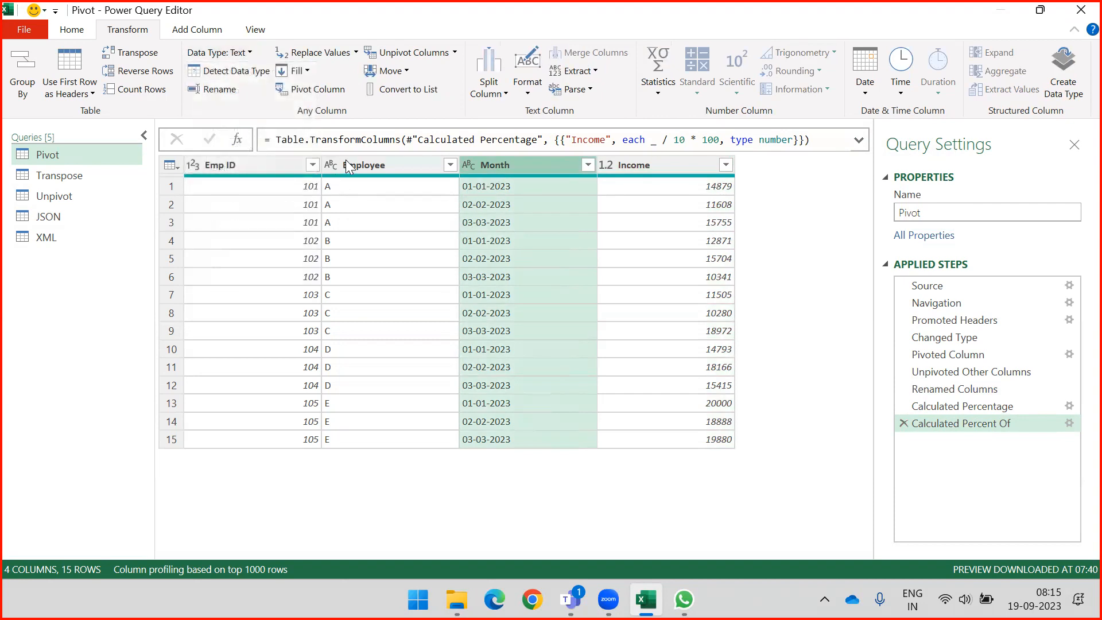
click(346, 163)
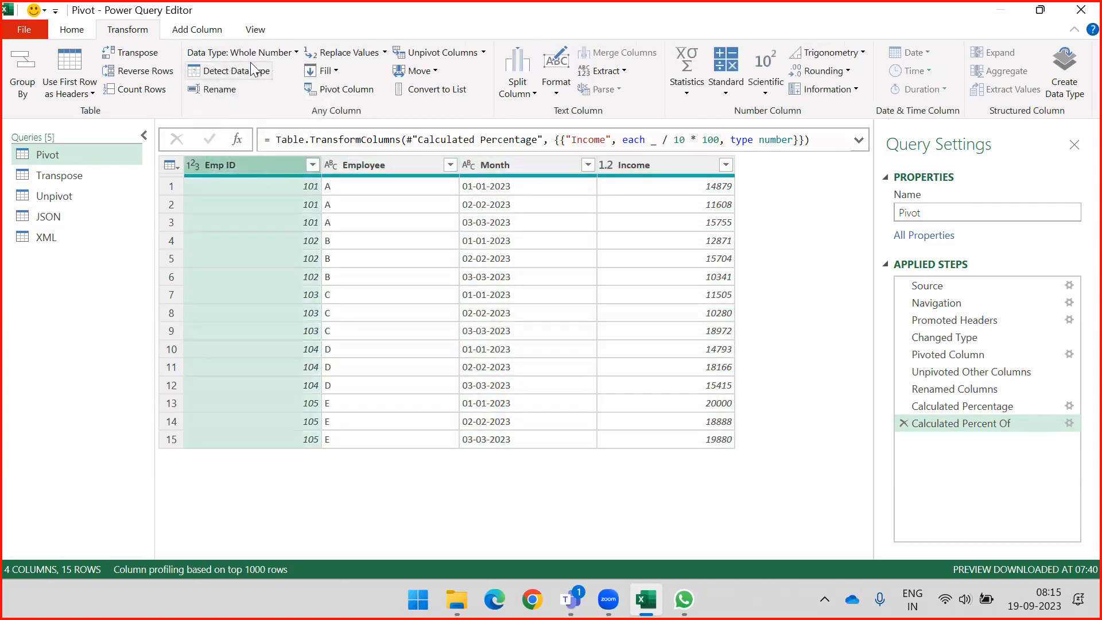
Check the date operations offered for the Month column, and change its data type to Date
click(474, 172)
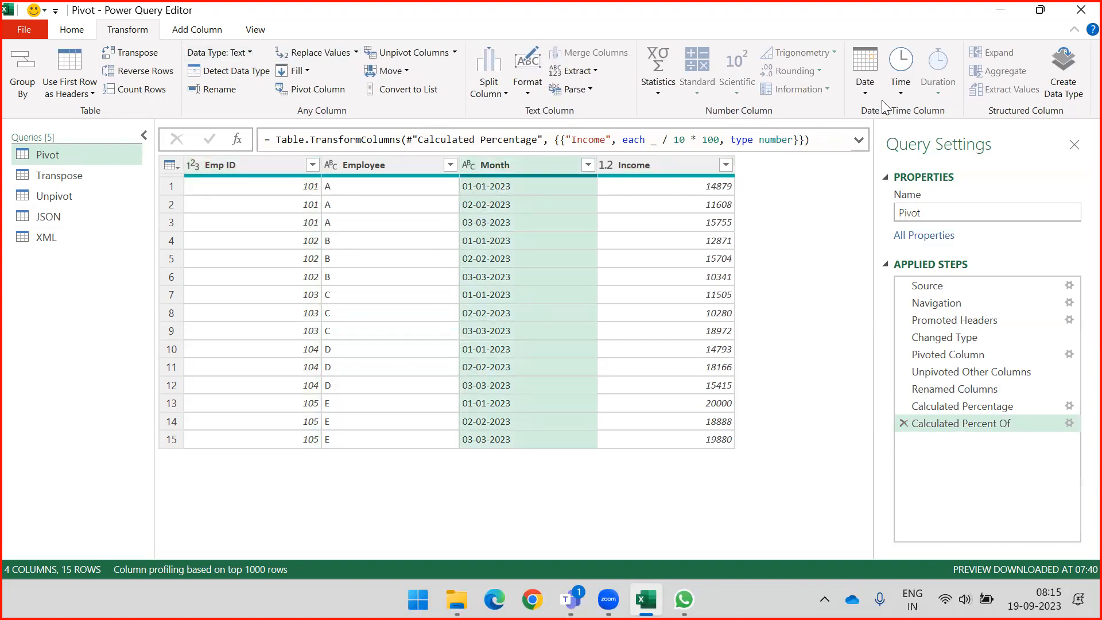
click(864, 86)
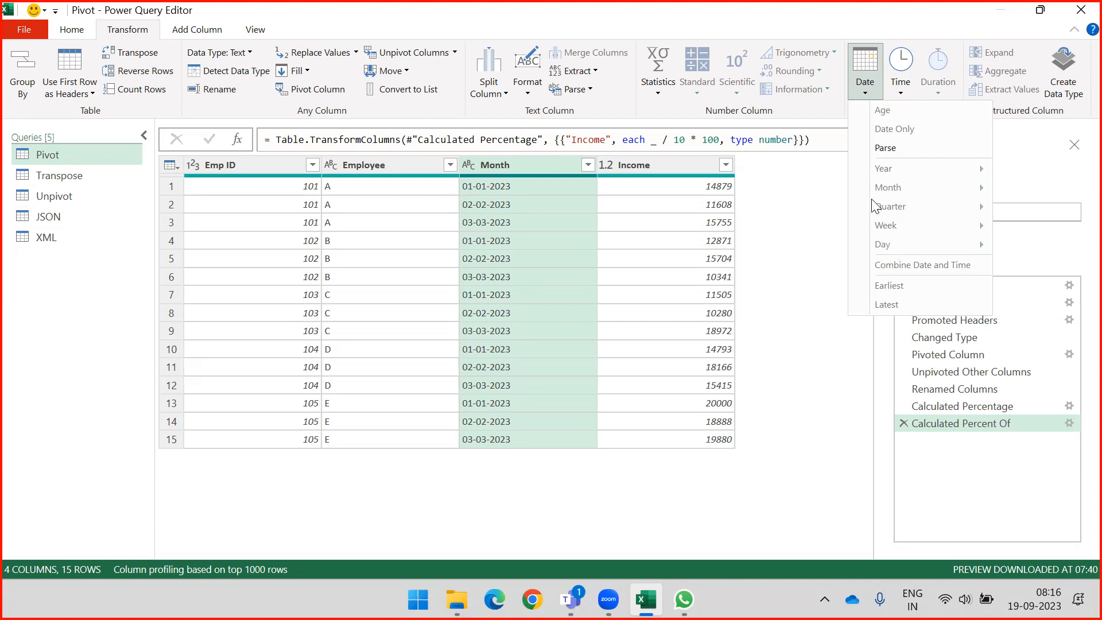
click(791, 211)
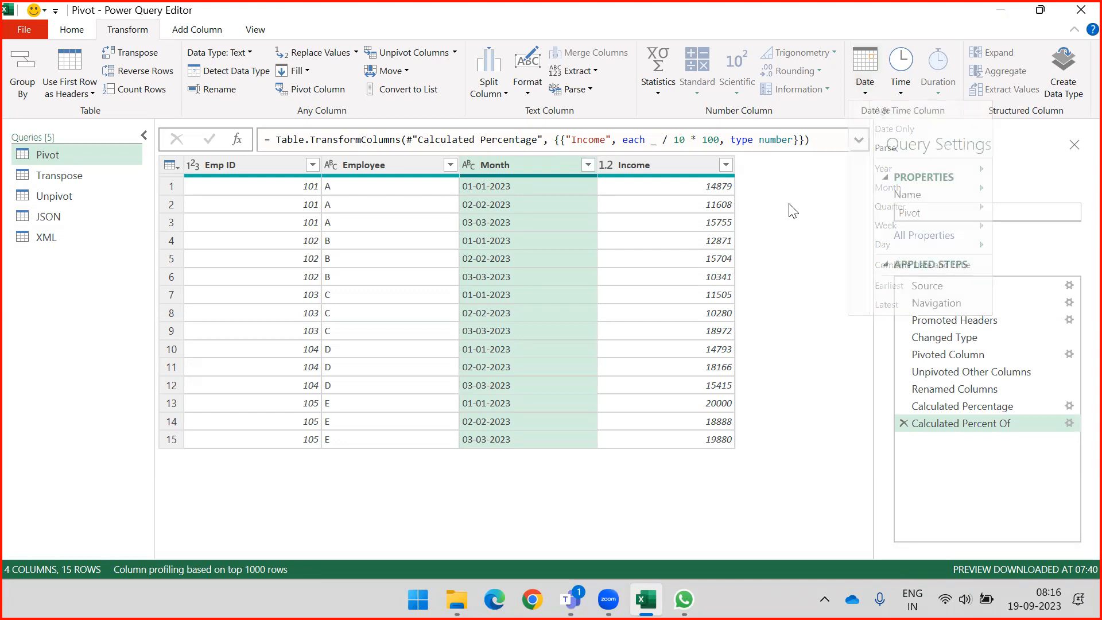
click(250, 53)
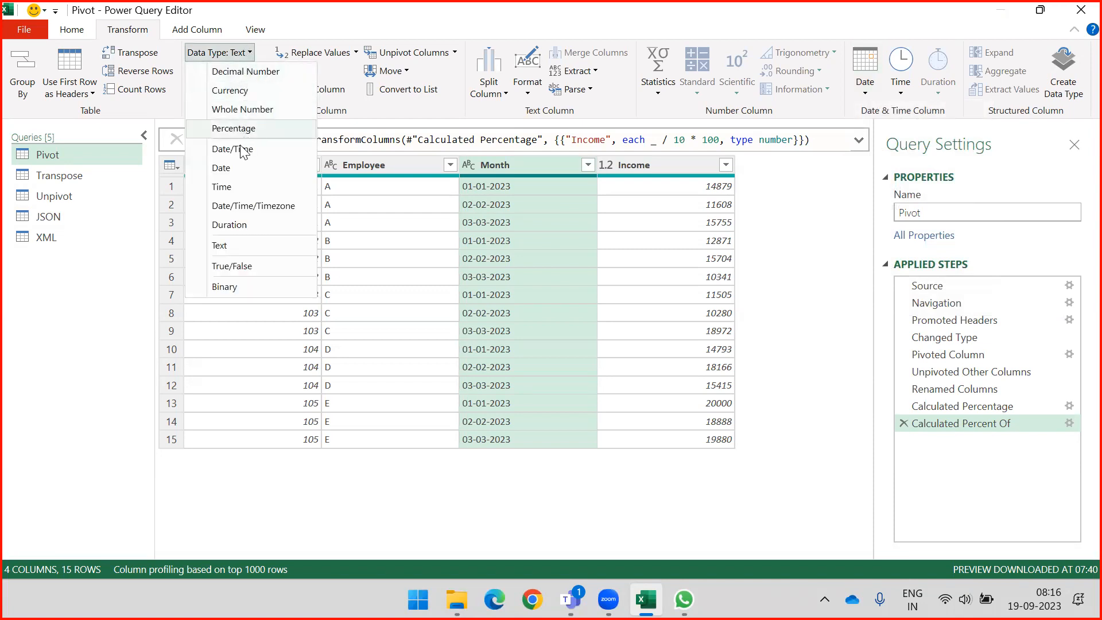
click(231, 165)
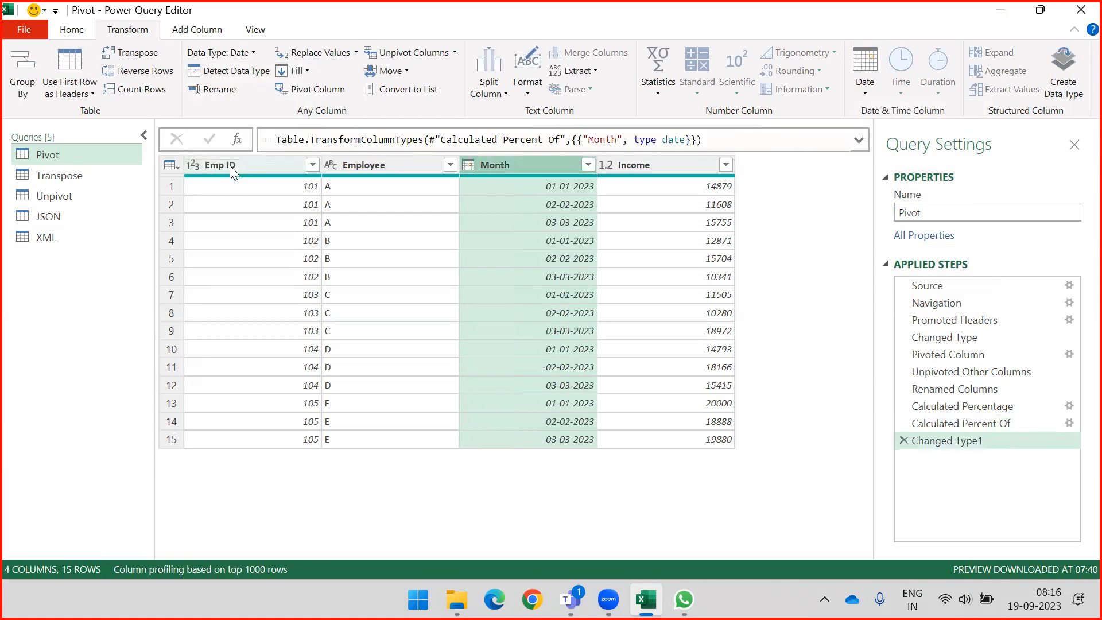
Extract the year from the Month column's dates, and remove that extraction from the applied steps
click(865, 92)
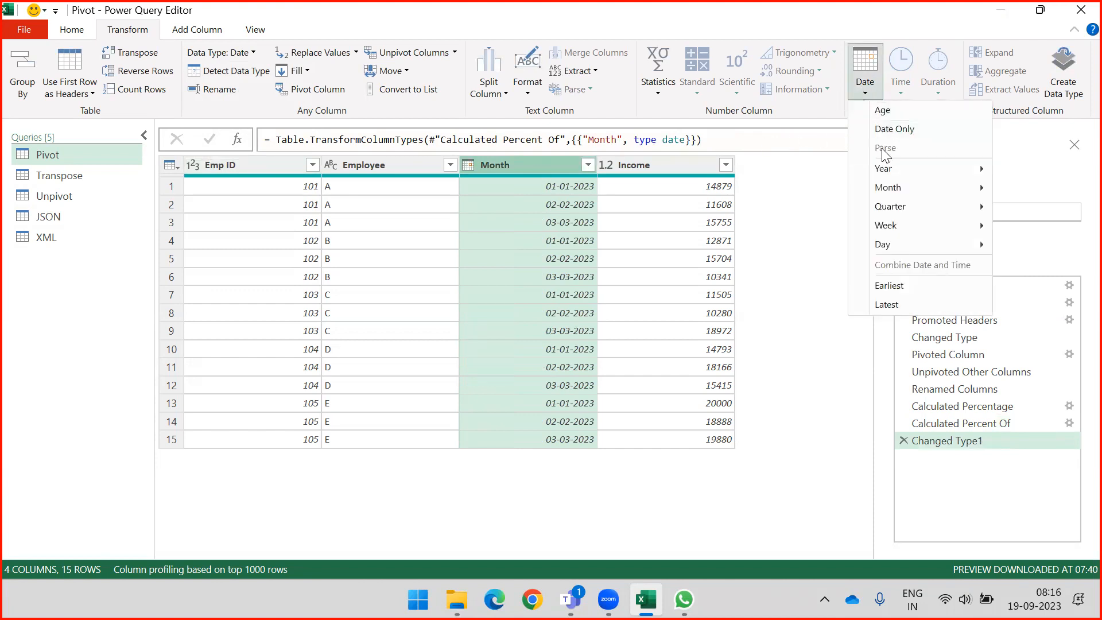
mouse_move(891, 171)
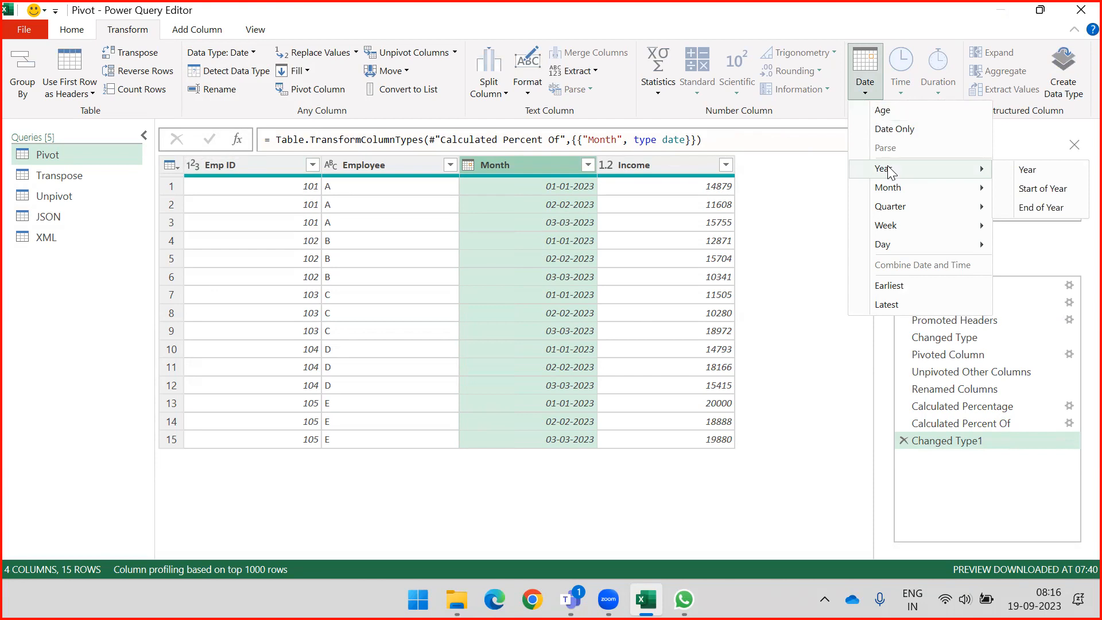
click(1017, 170)
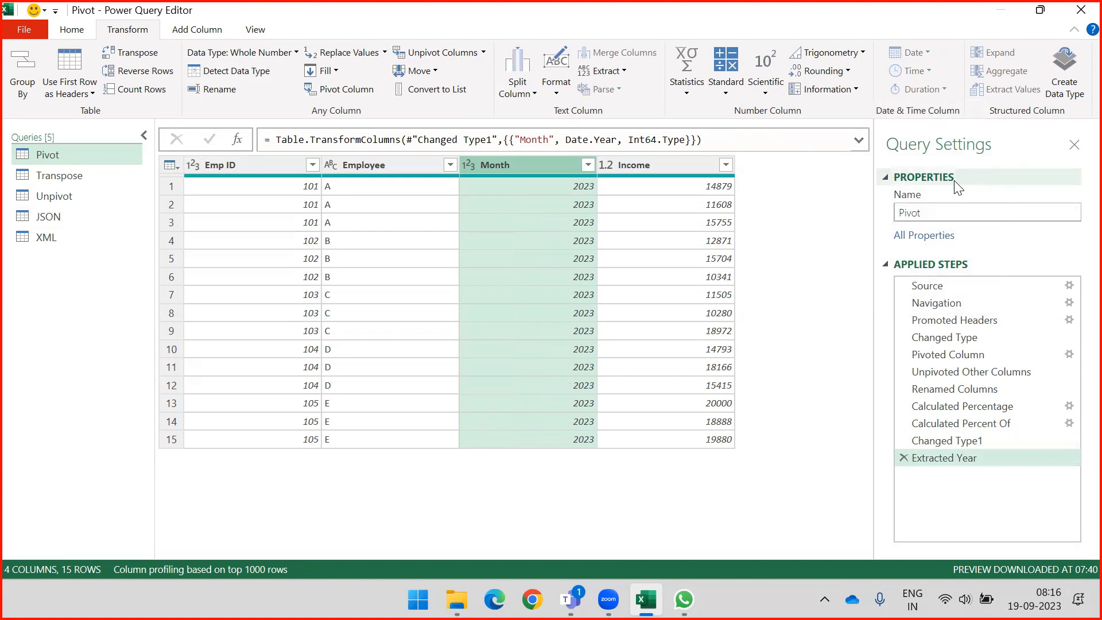
click(900, 457)
Convert the Month column's dates to Days in Month, and remove that calculation from the applied steps
click(866, 86)
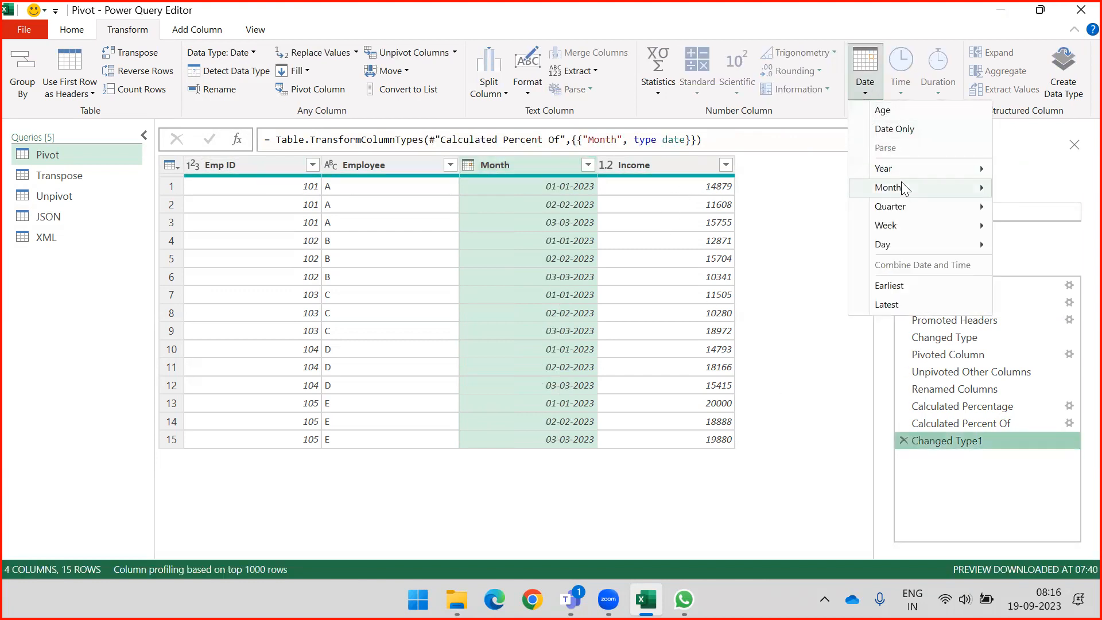
mouse_move(901, 187)
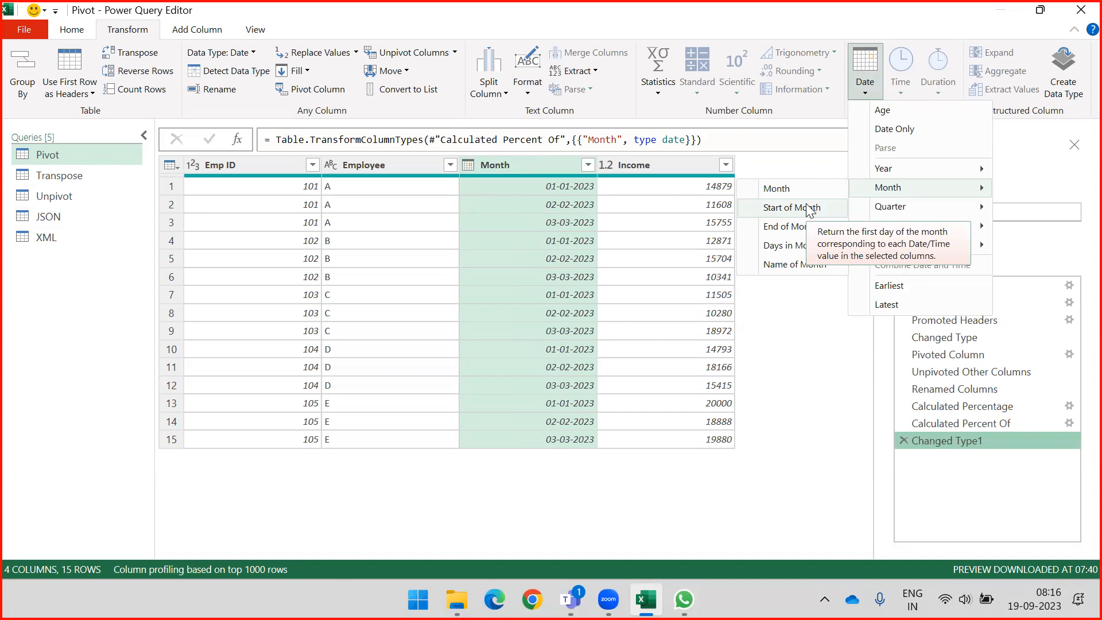
click(790, 239)
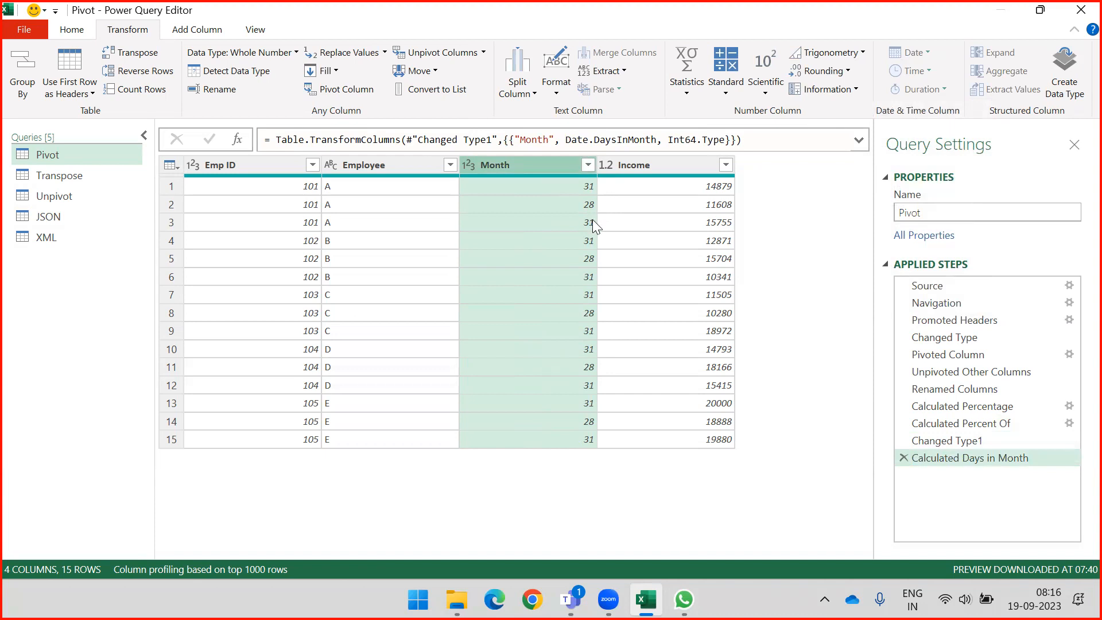
click(905, 458)
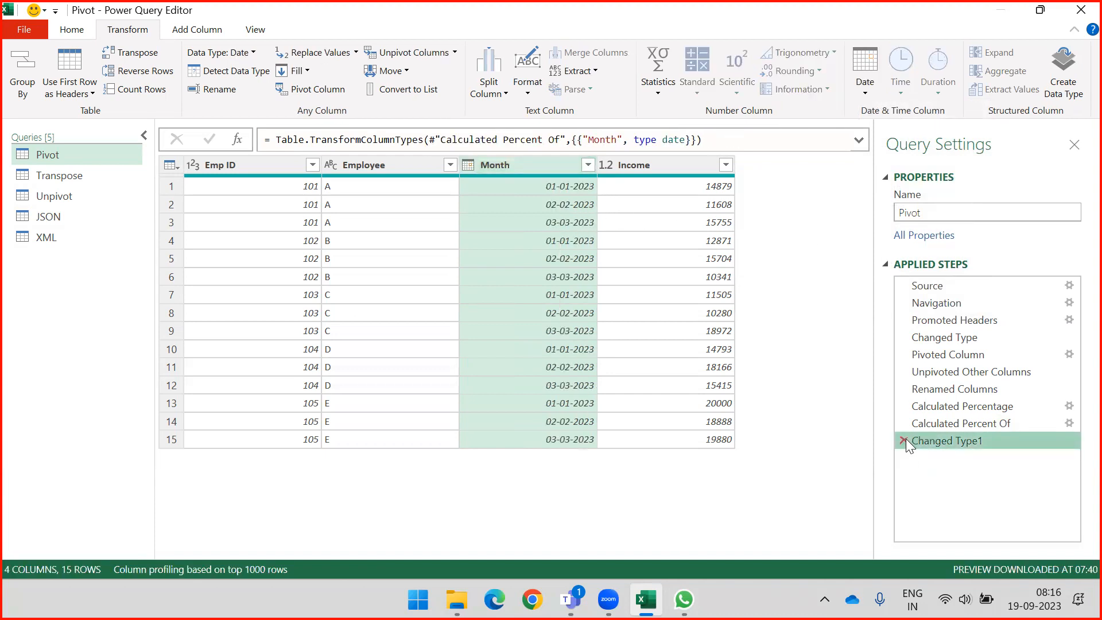
Remove the Month column's type change from the applied steps, and set its data type to Date again
click(903, 440)
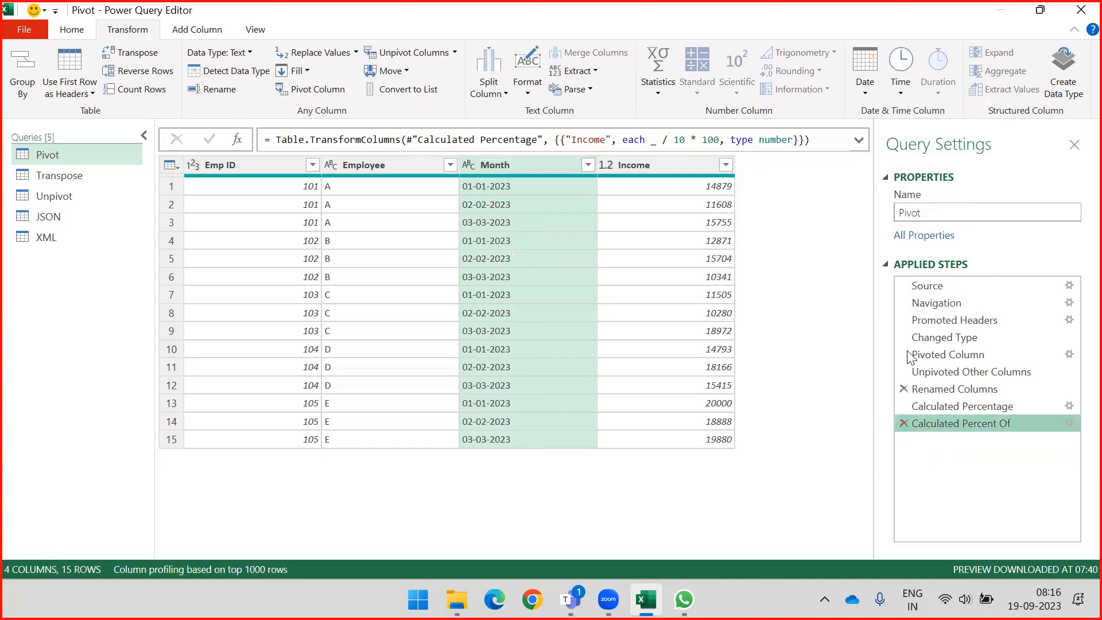
click(867, 95)
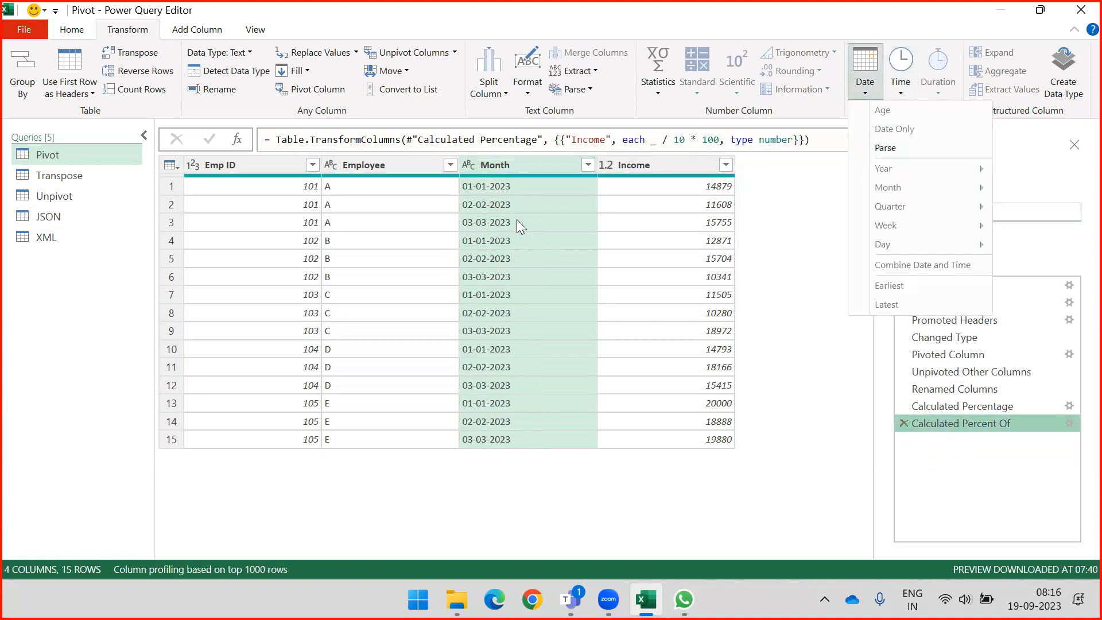
click(550, 167)
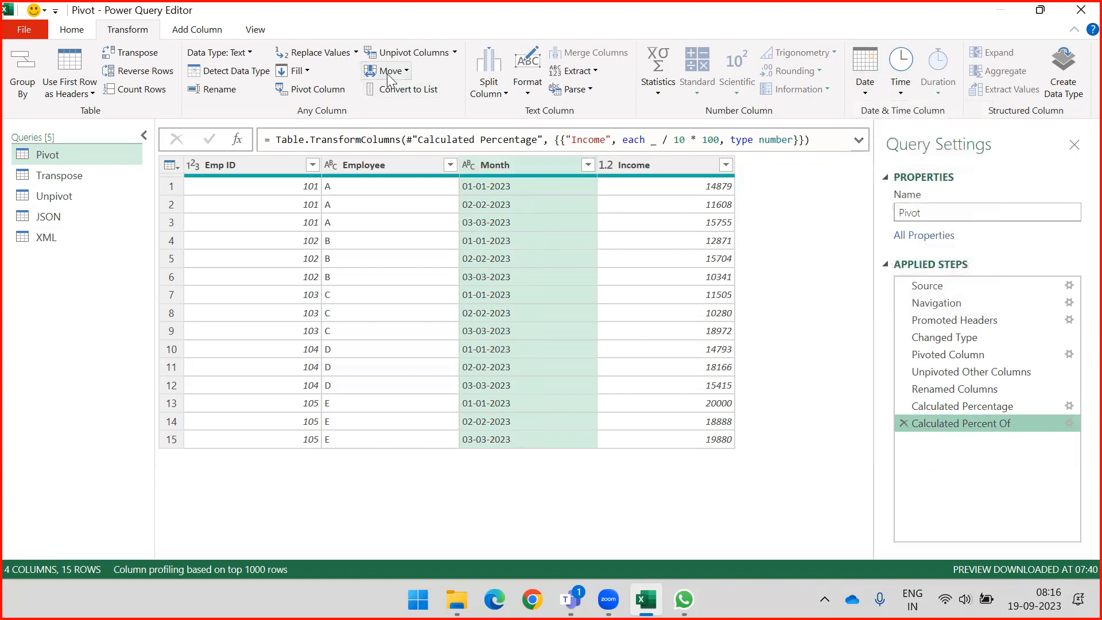
click(250, 52)
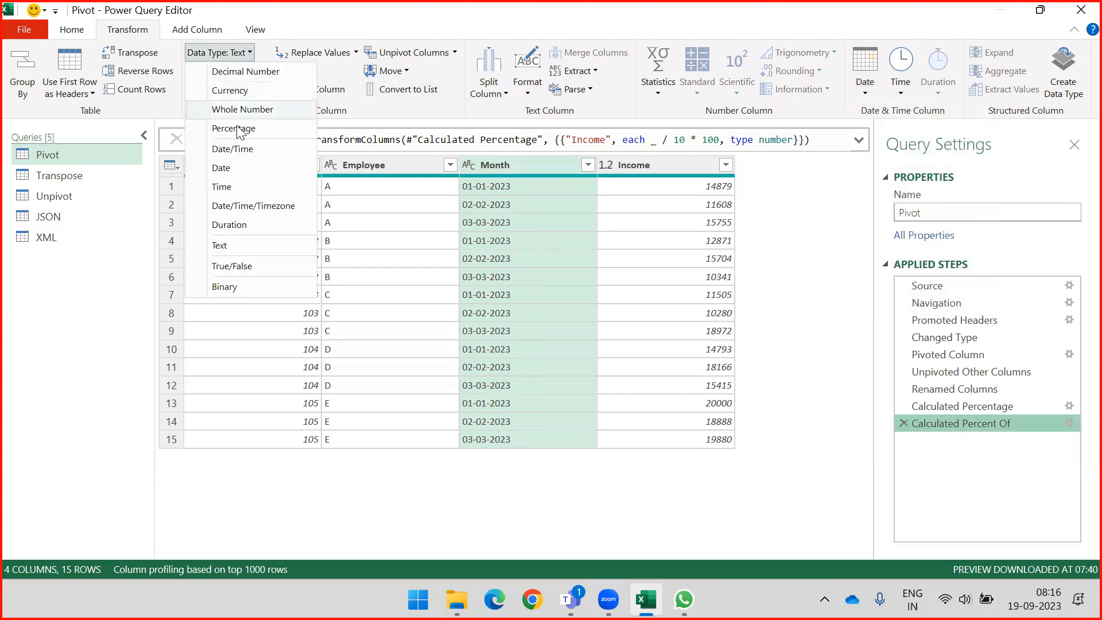
click(222, 168)
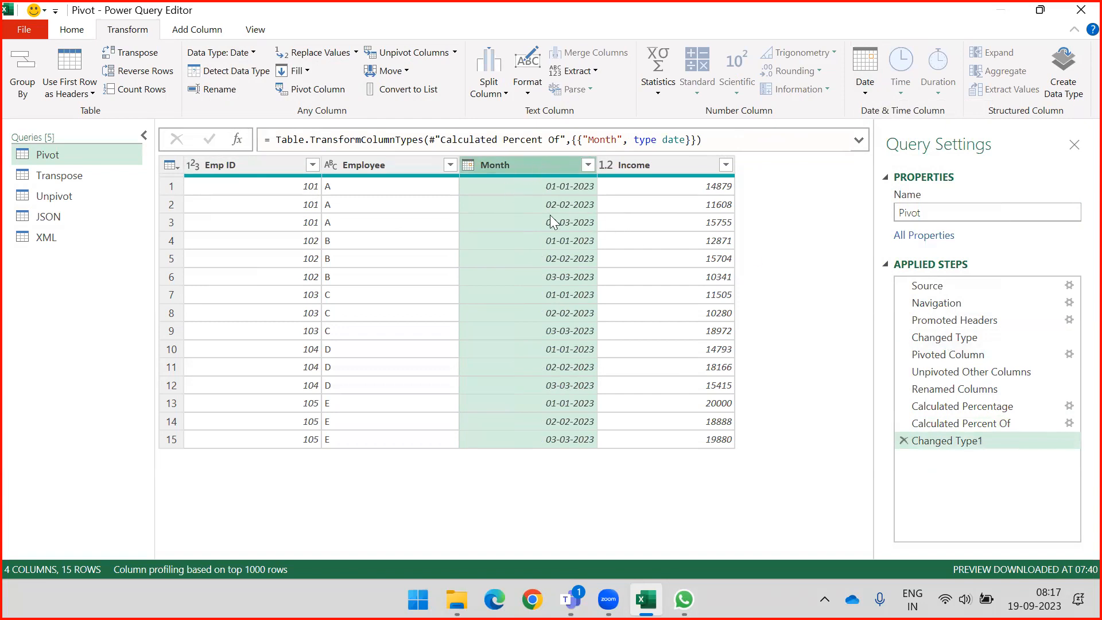
Convert the Month column's dates to Start of Quarter, and remove that calculation from the applied steps
click(862, 90)
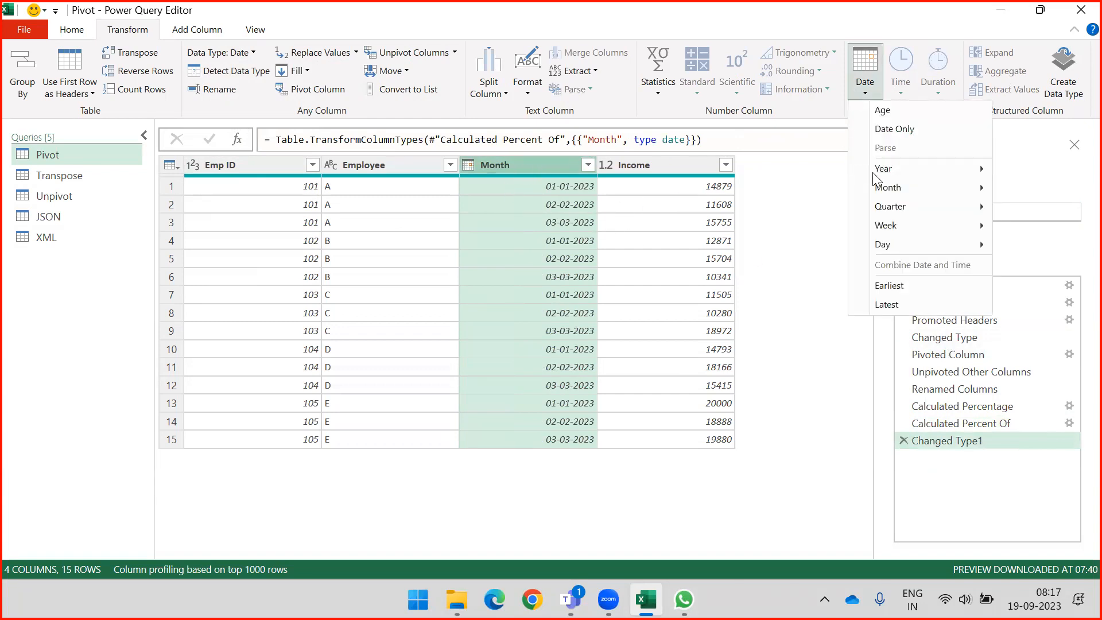
mouse_move(905, 210)
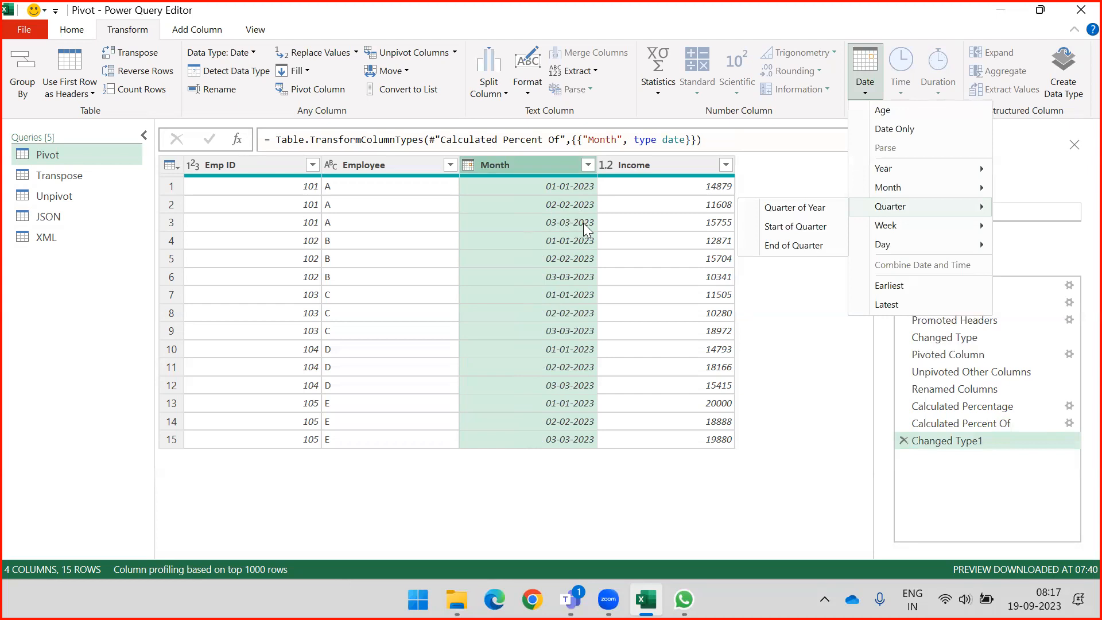
click(787, 232)
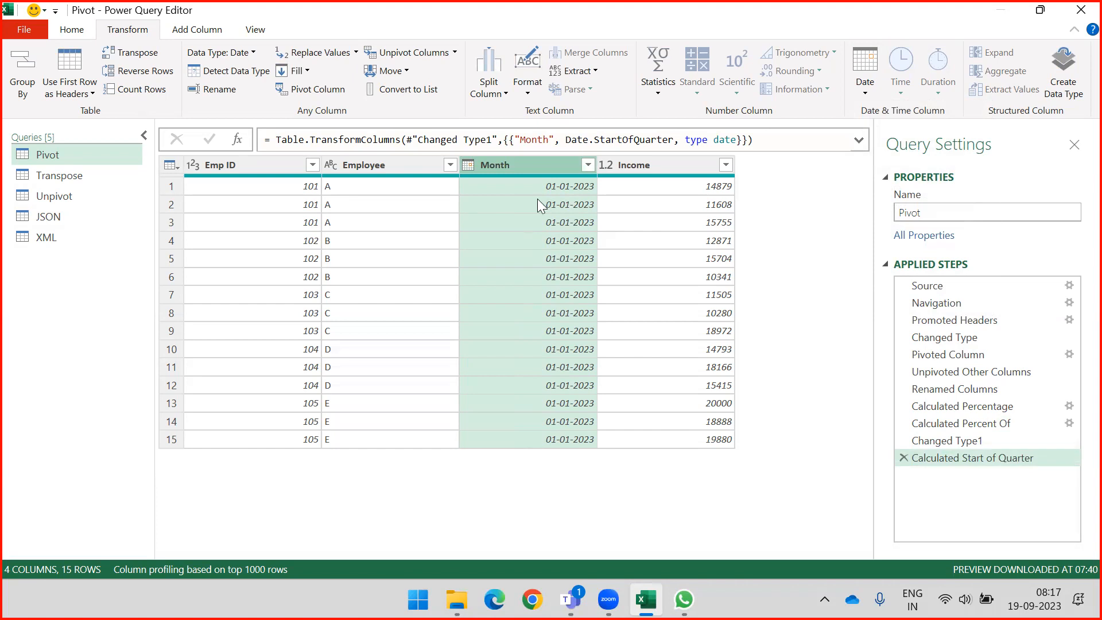
click(903, 458)
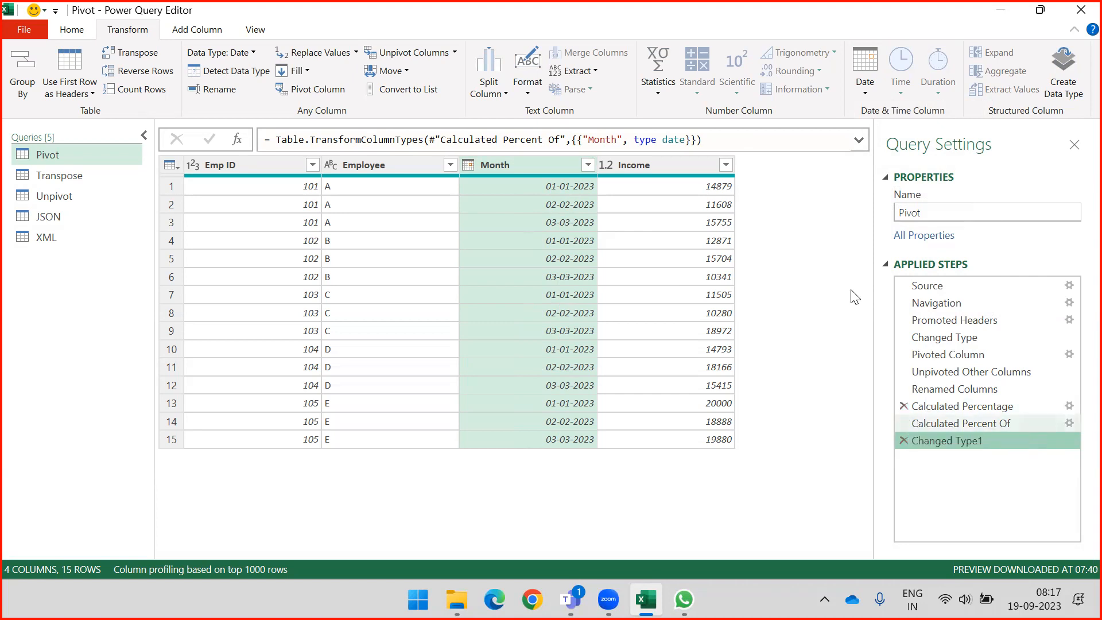
Change the Month column's data type to Date/Time
click(866, 94)
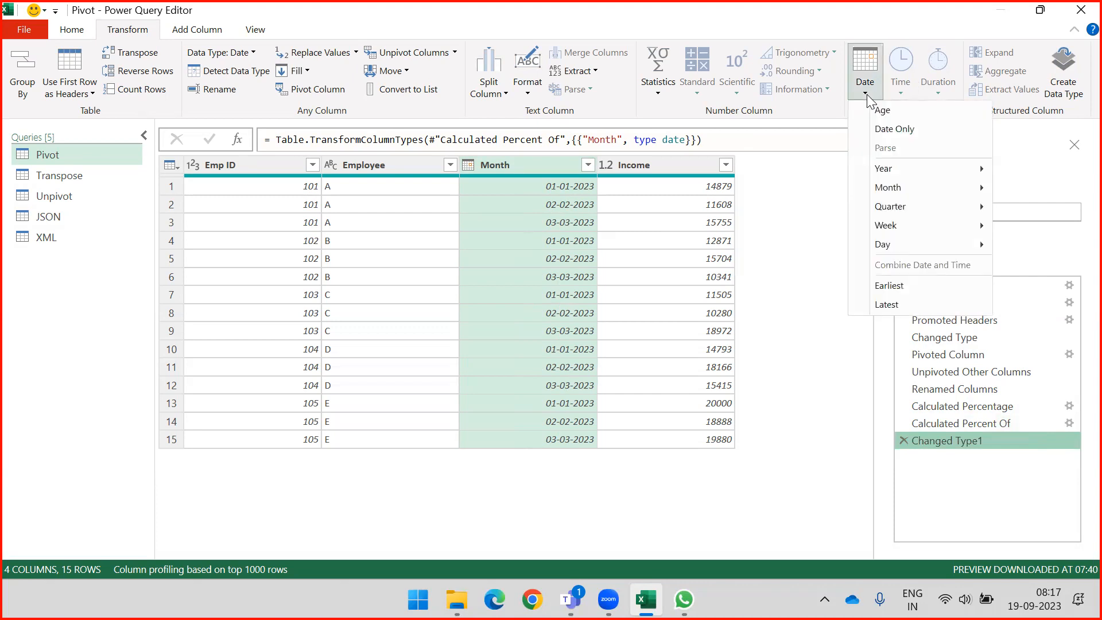
click(252, 53)
click(233, 150)
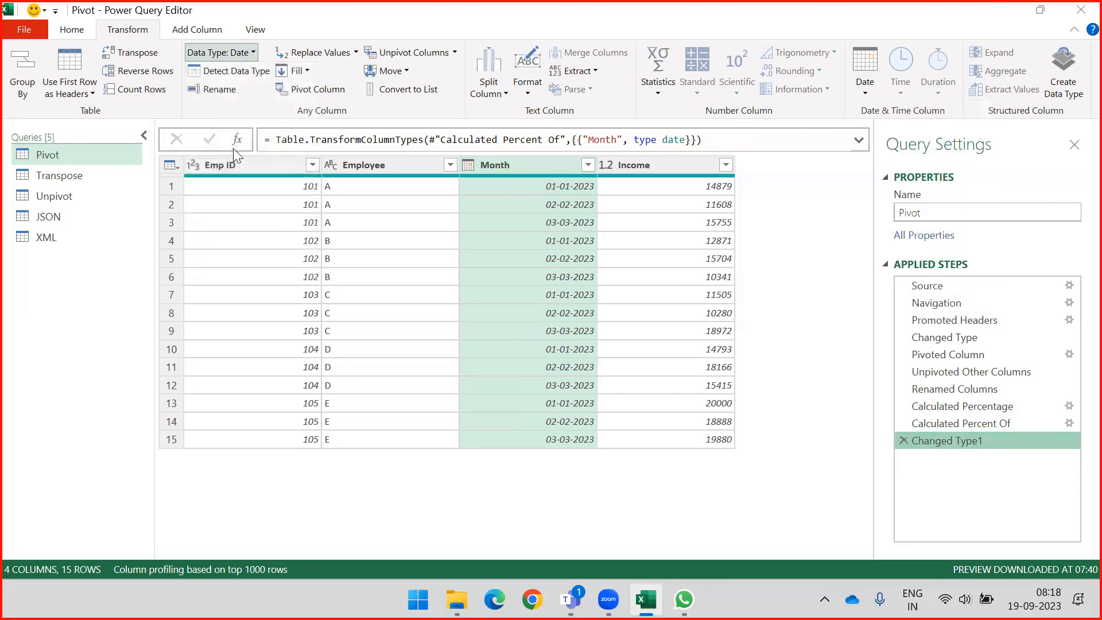
click(533, 336)
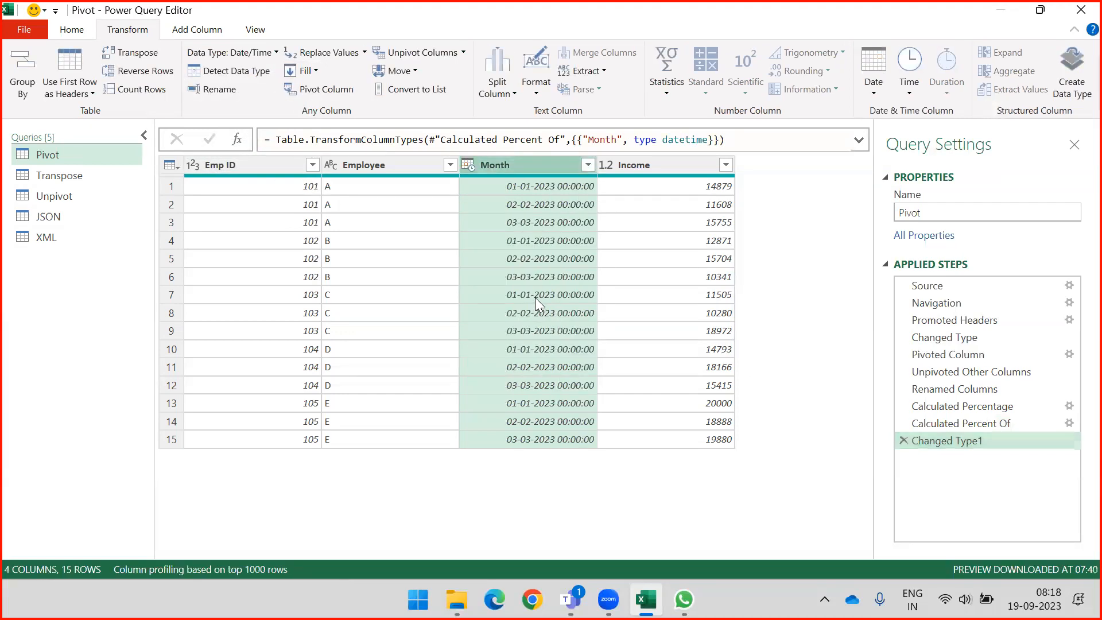
Convert the Month column's values to Date Only, and remove that extraction from the applied steps
click(911, 89)
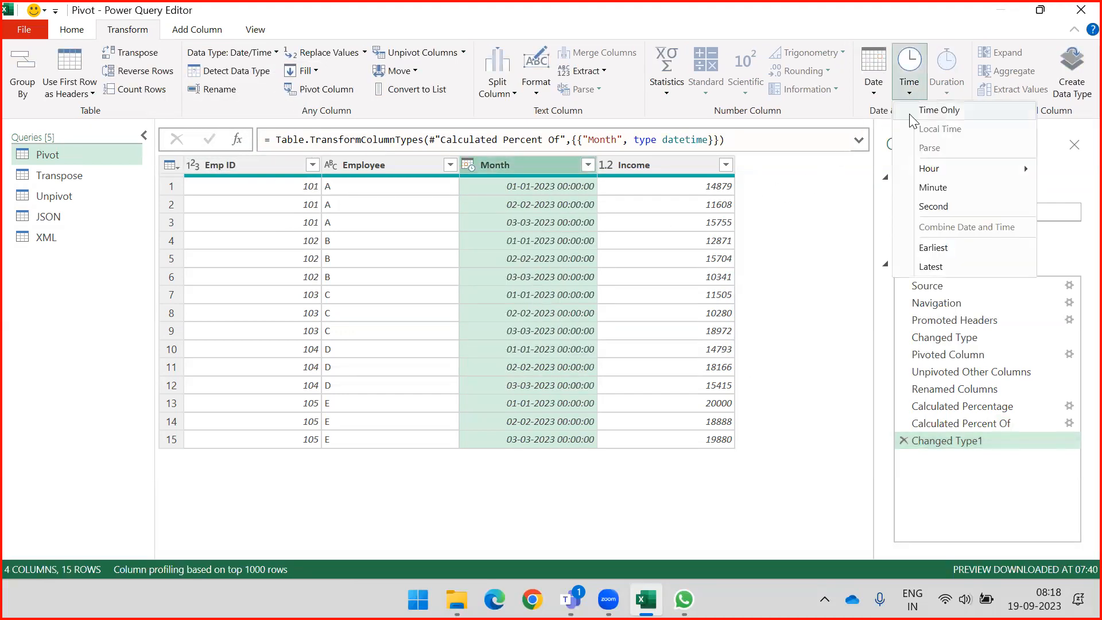
click(869, 93)
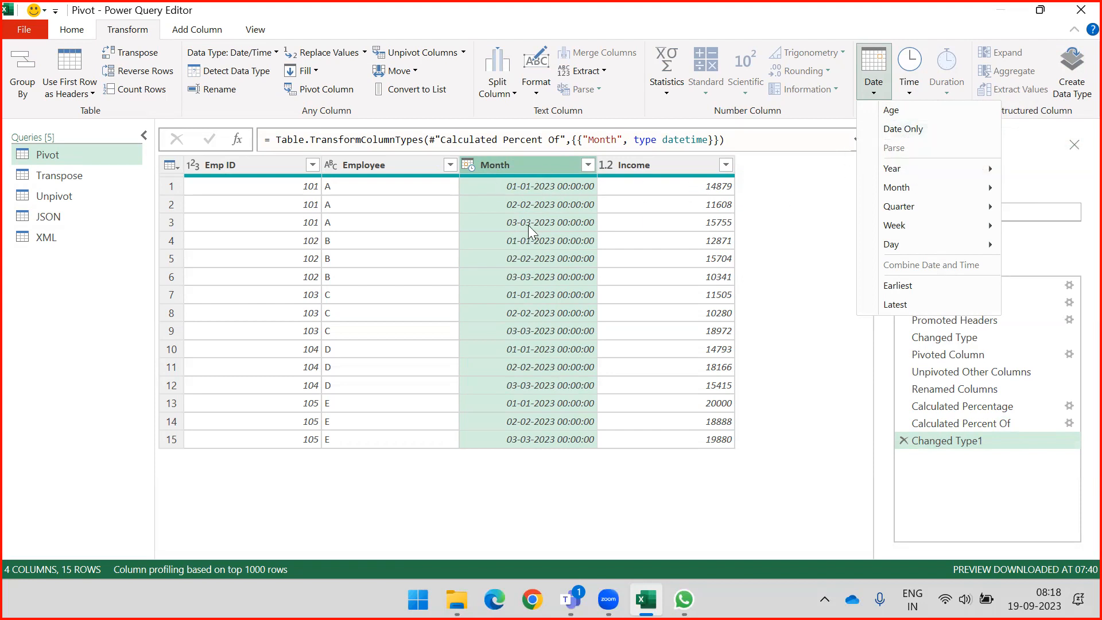
click(889, 128)
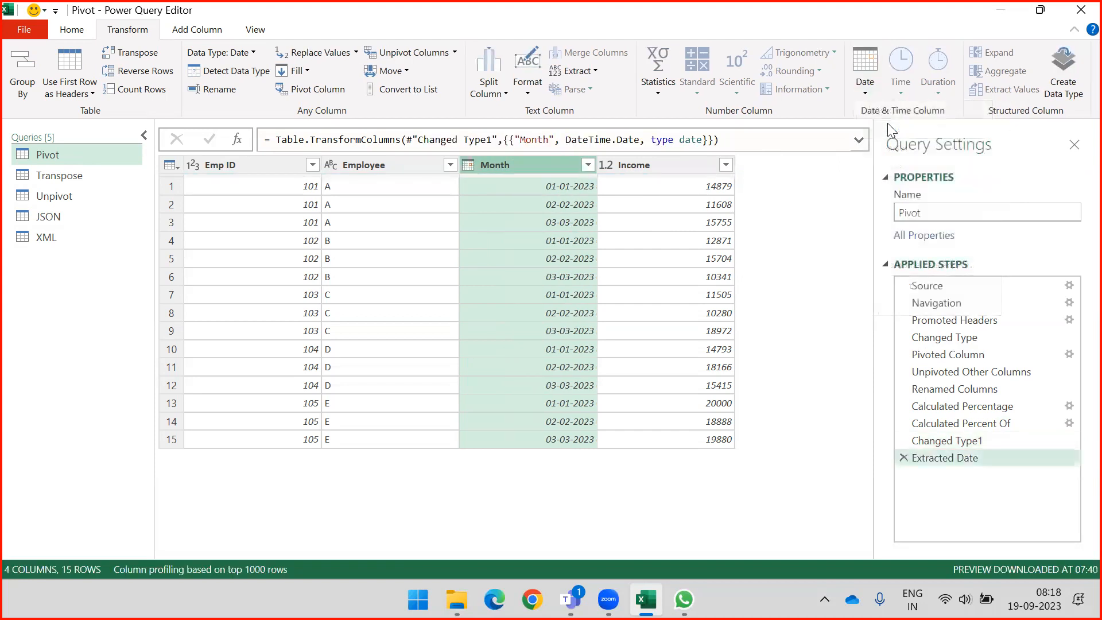
click(903, 457)
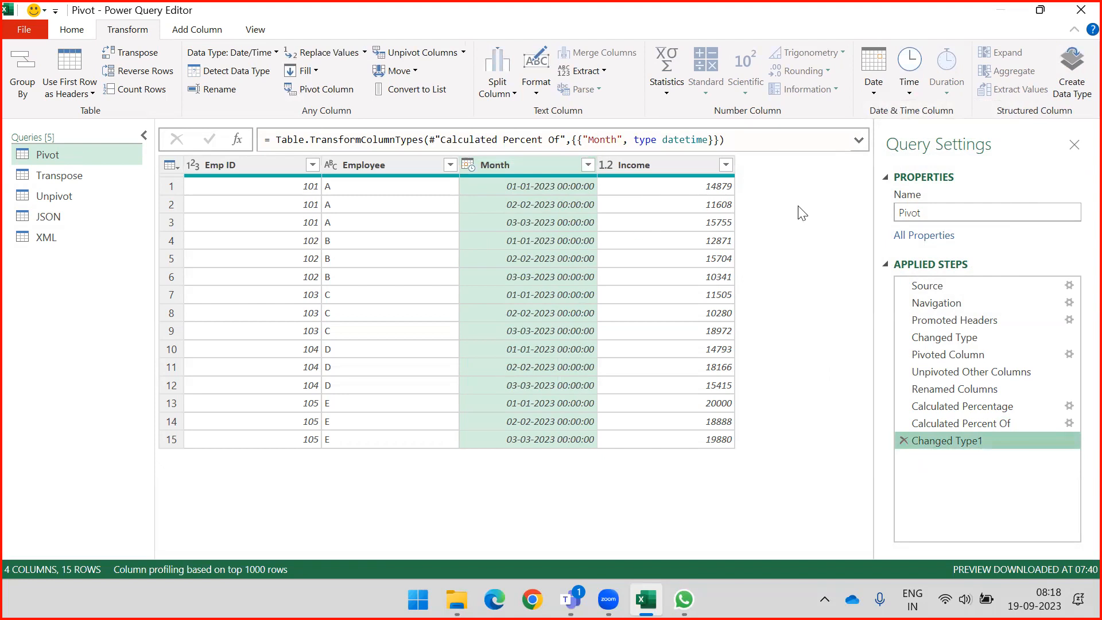
Calculate the earliest date in the Month column, and remove that calculation from the applied steps
click(867, 87)
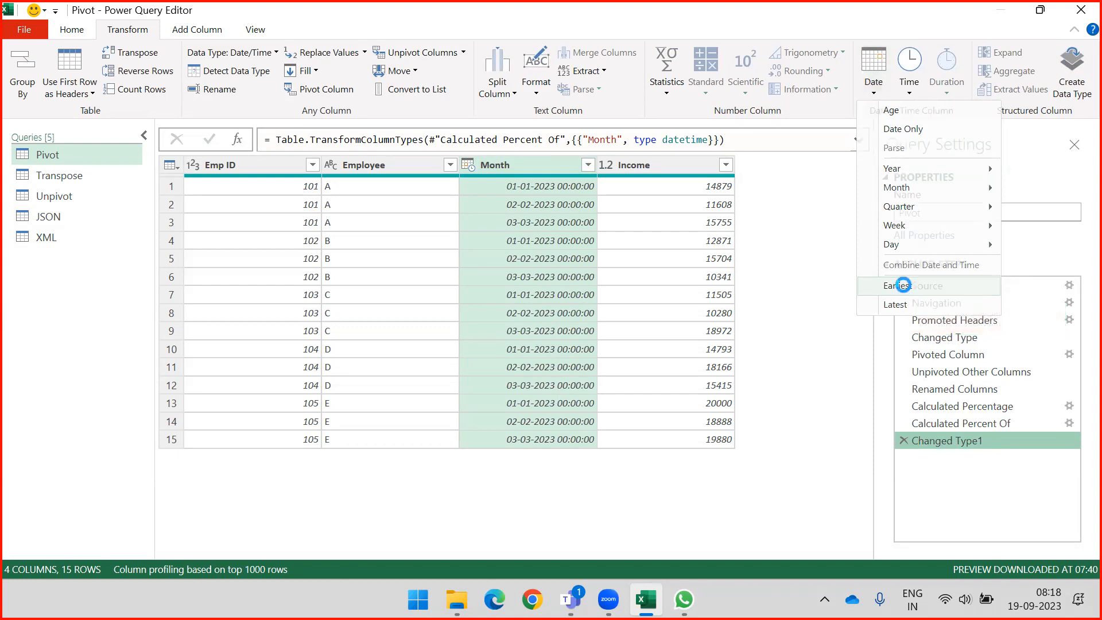
click(899, 286)
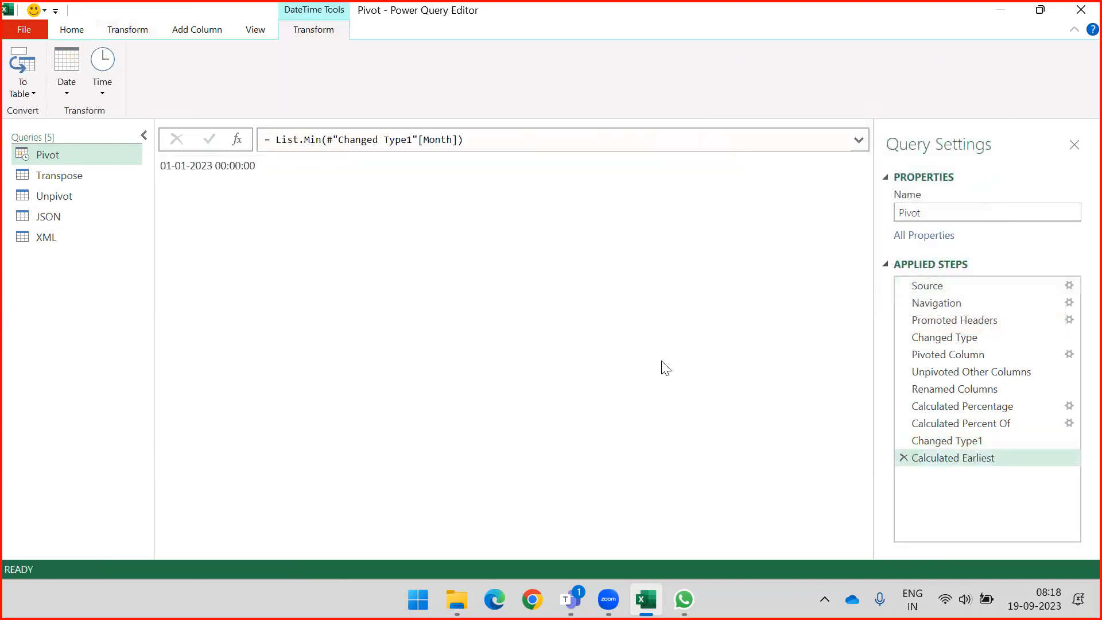
click(903, 457)
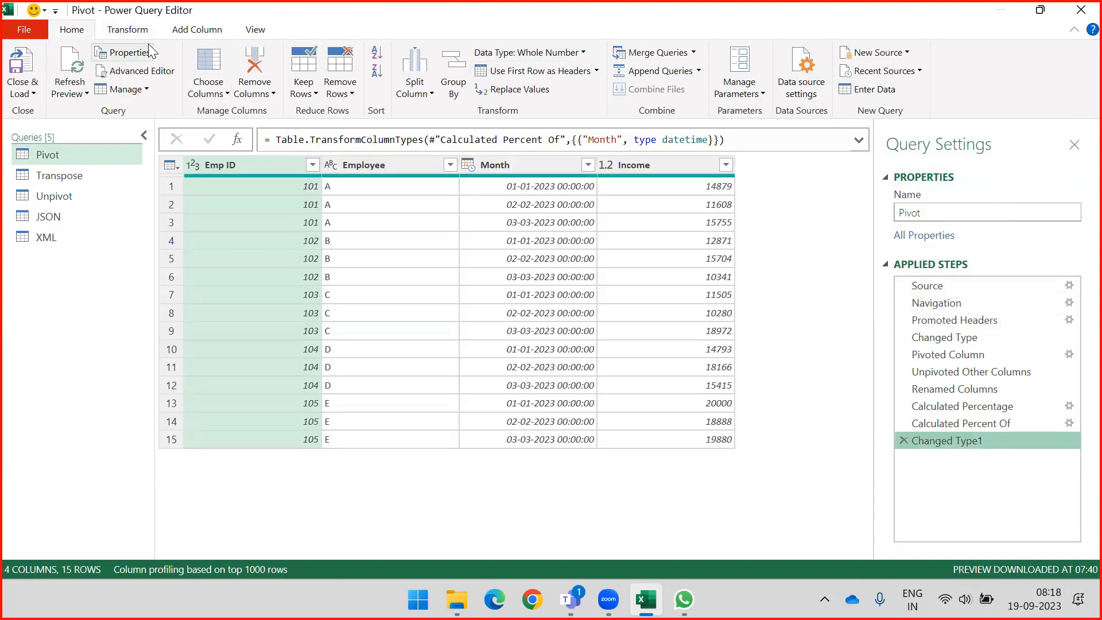
Calculate the latest date in the Month column, and remove that calculation from the applied steps
click(127, 29)
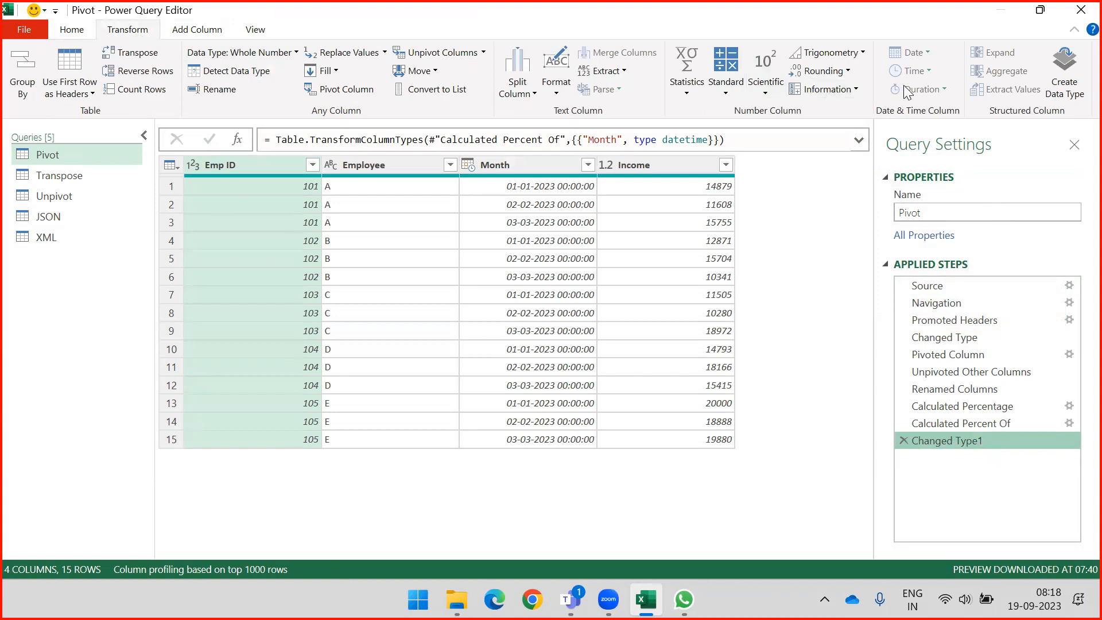
click(494, 165)
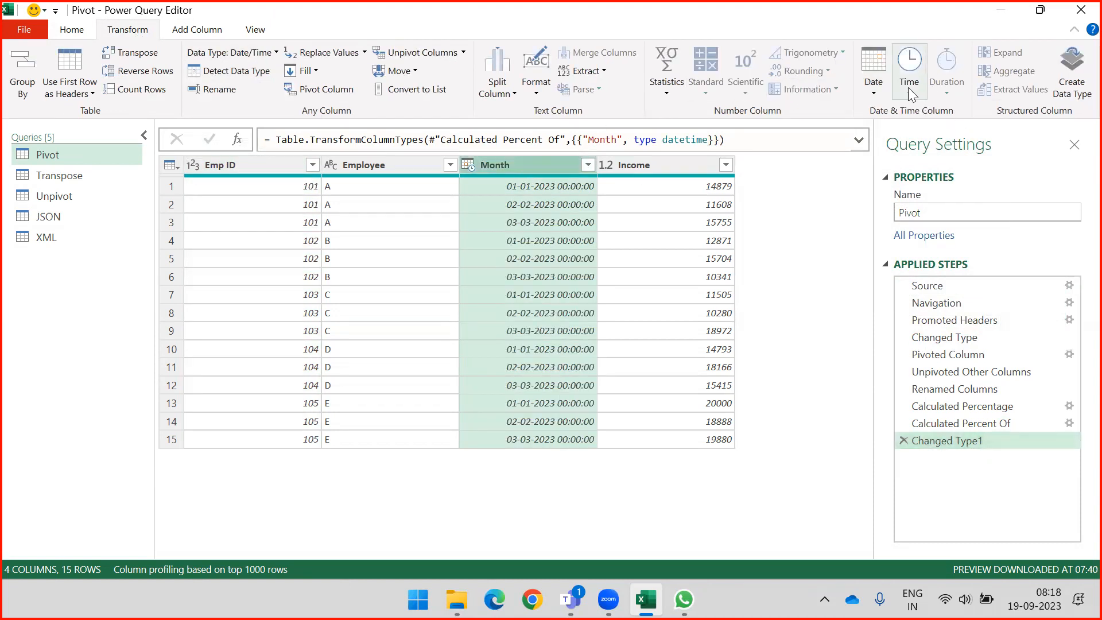
click(876, 91)
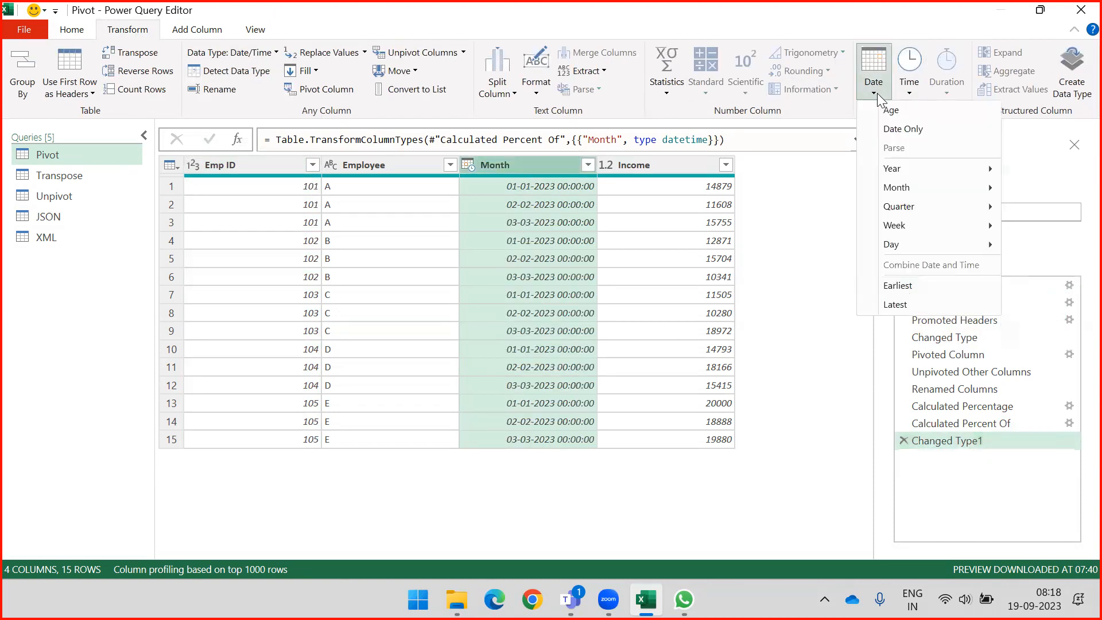
click(905, 304)
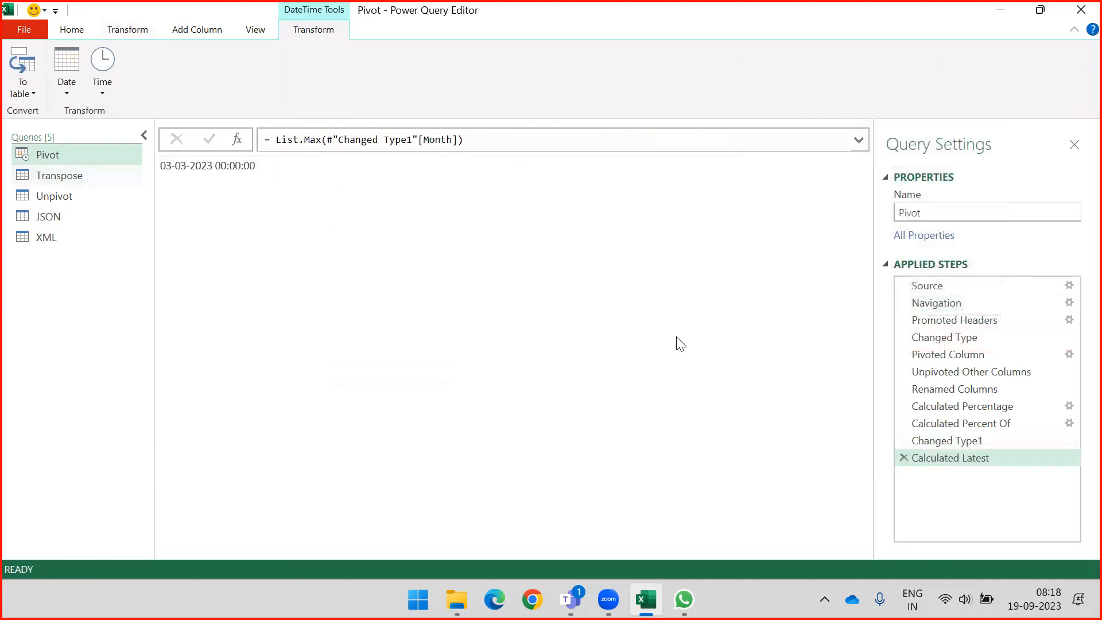
click(904, 458)
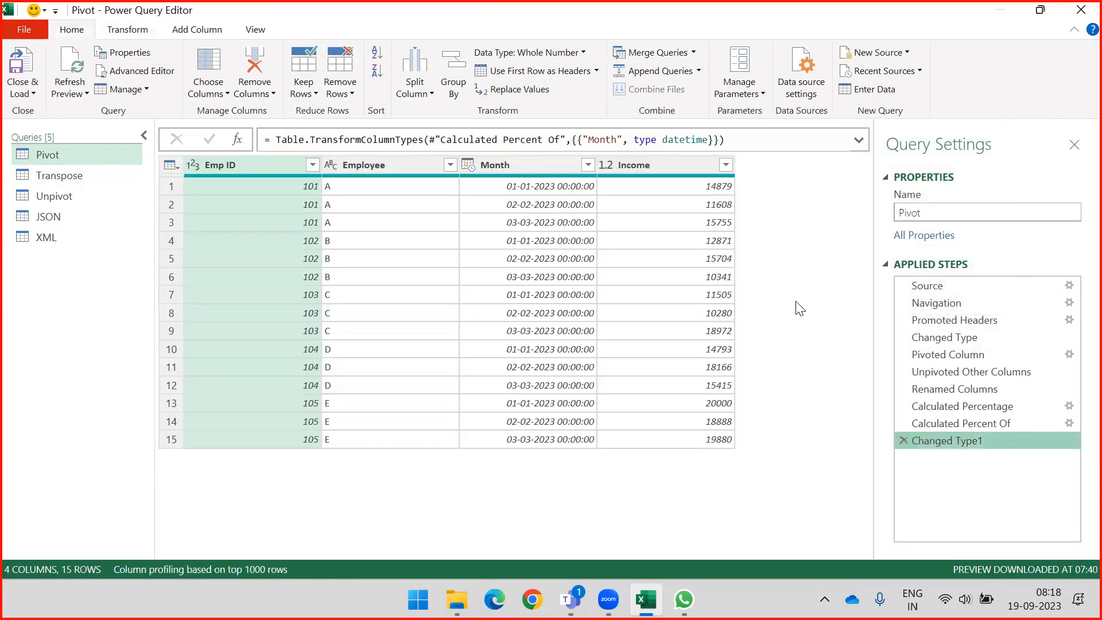
click(110, 30)
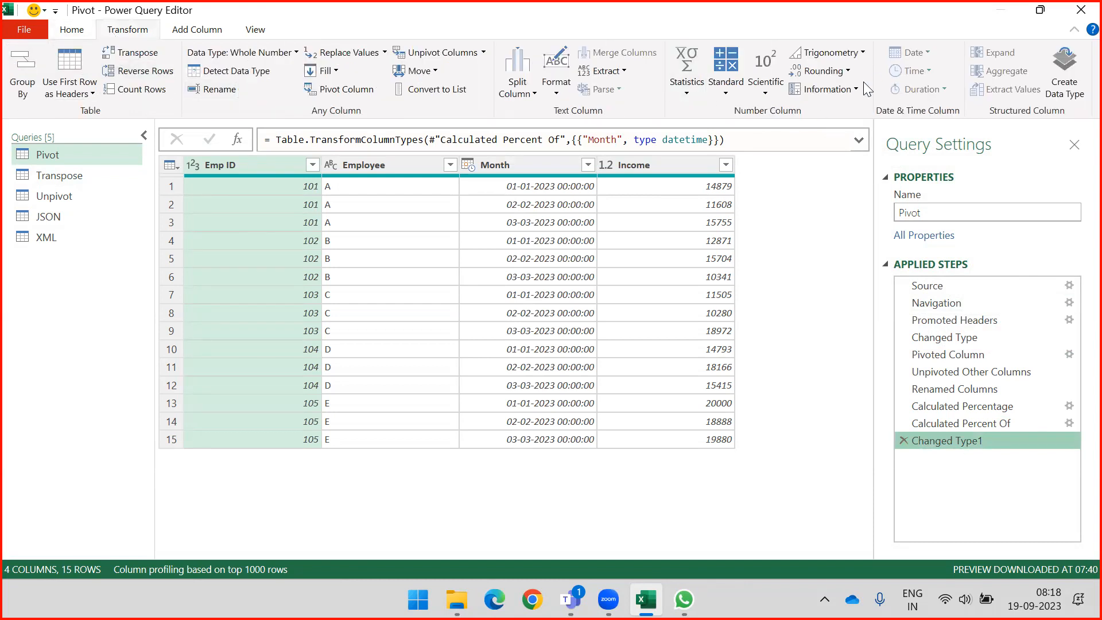
click(545, 169)
click(908, 69)
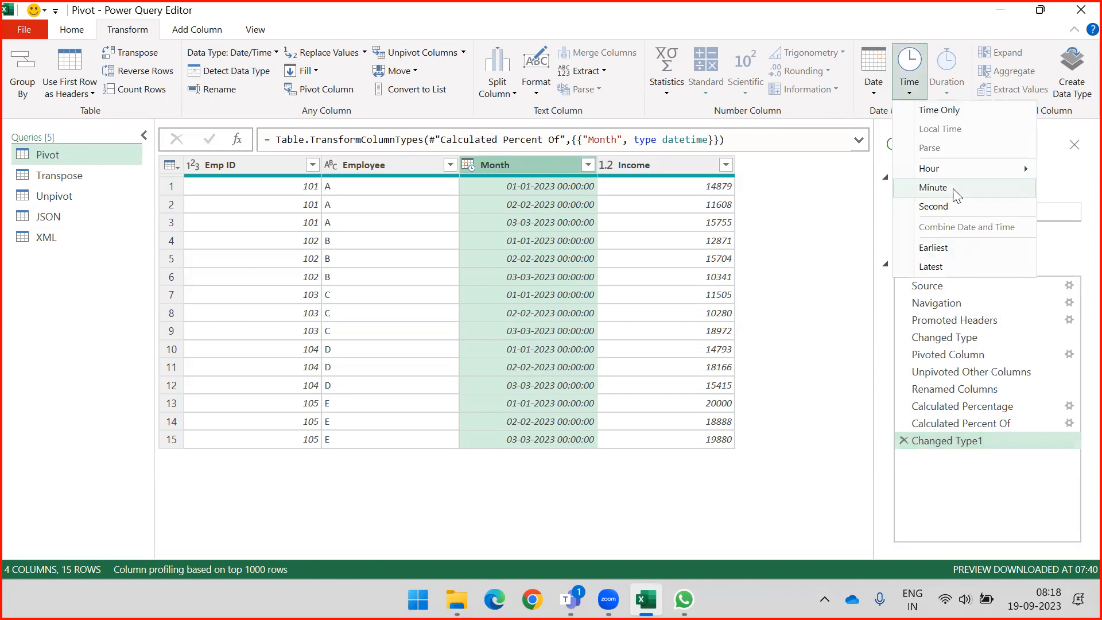
mouse_move(919, 171)
mouse_move(975, 168)
click(1071, 178)
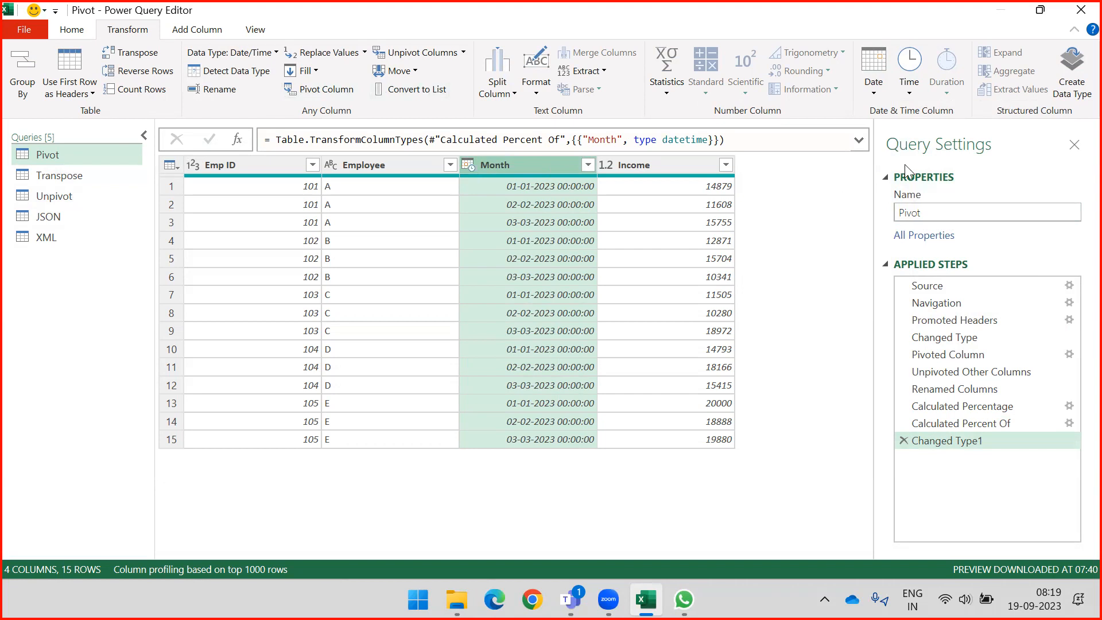
Add a separate Year column extracted from the Month column's dates, and remove that addition from the applied steps
click(195, 34)
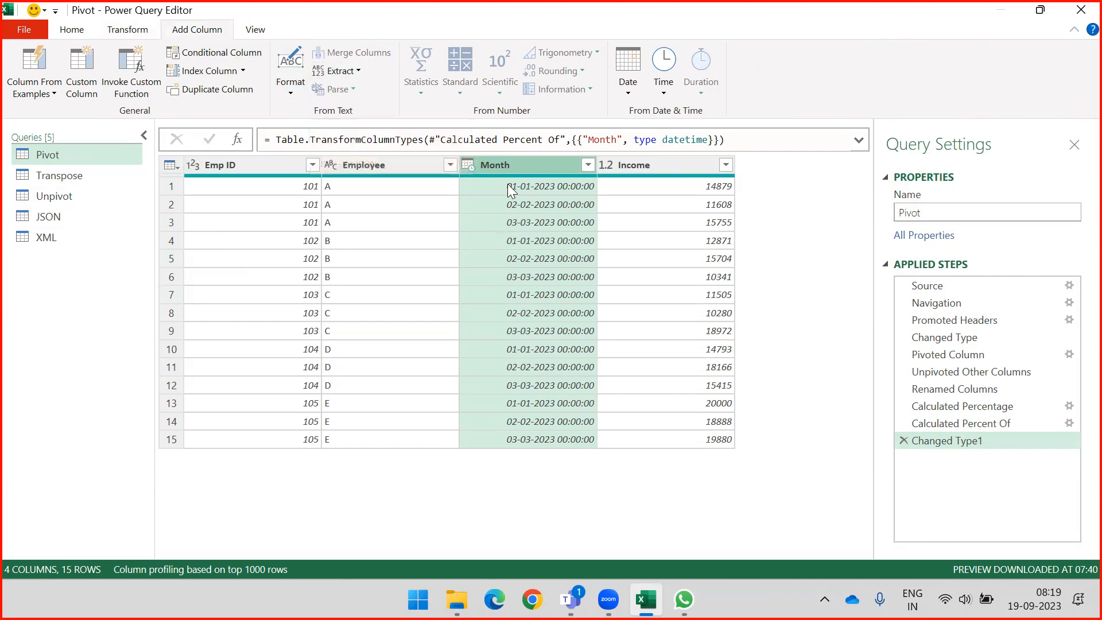
click(361, 166)
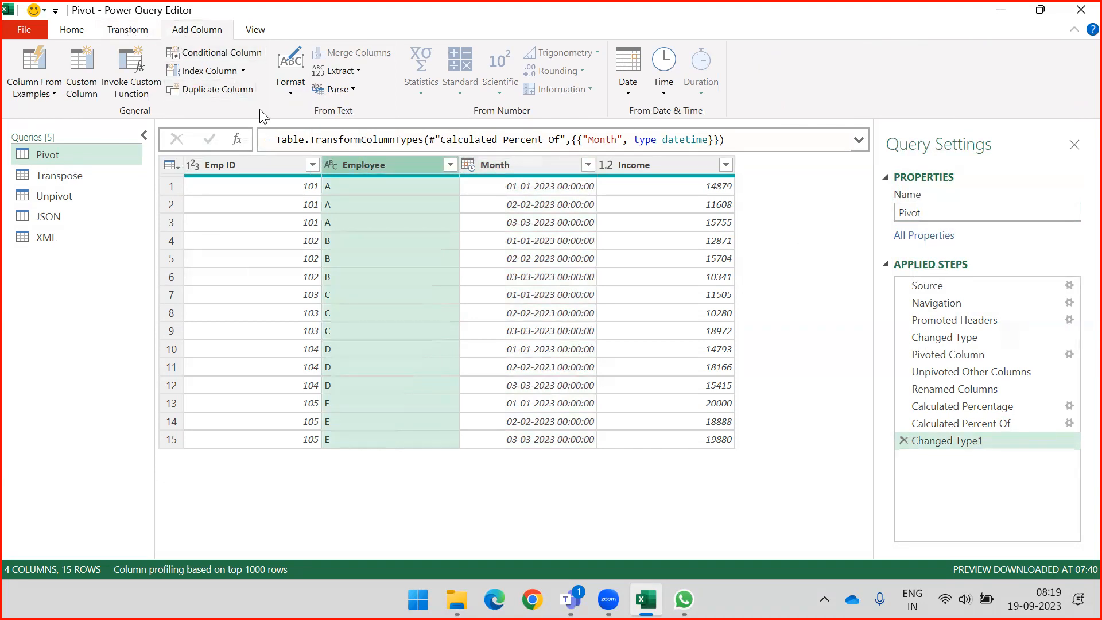
click(512, 165)
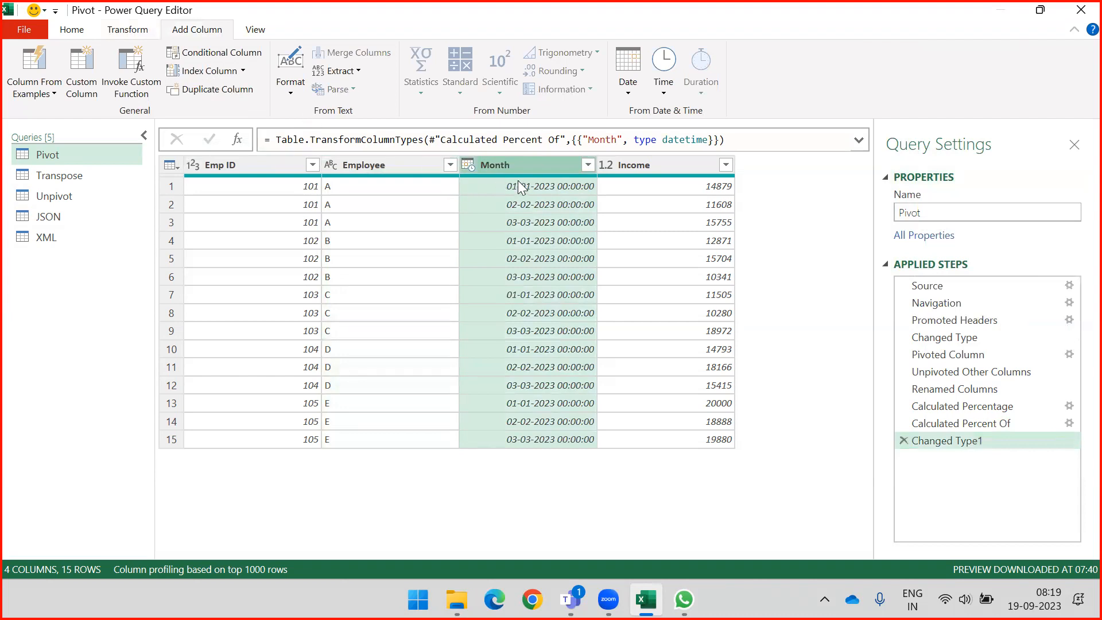
click(627, 91)
mouse_move(638, 171)
click(627, 93)
mouse_move(718, 168)
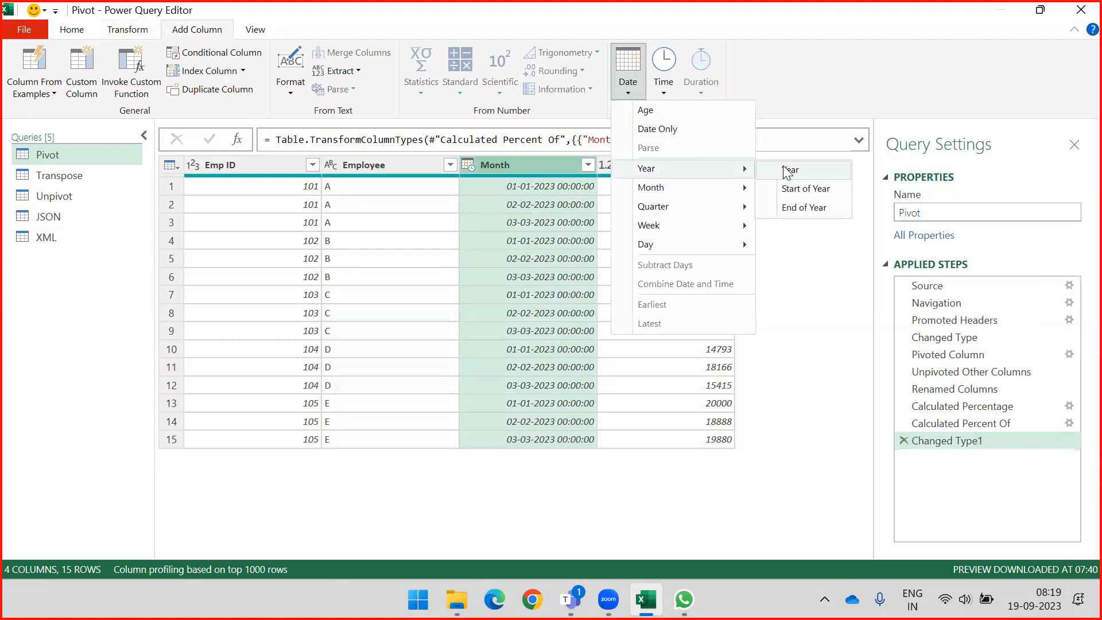
click(788, 170)
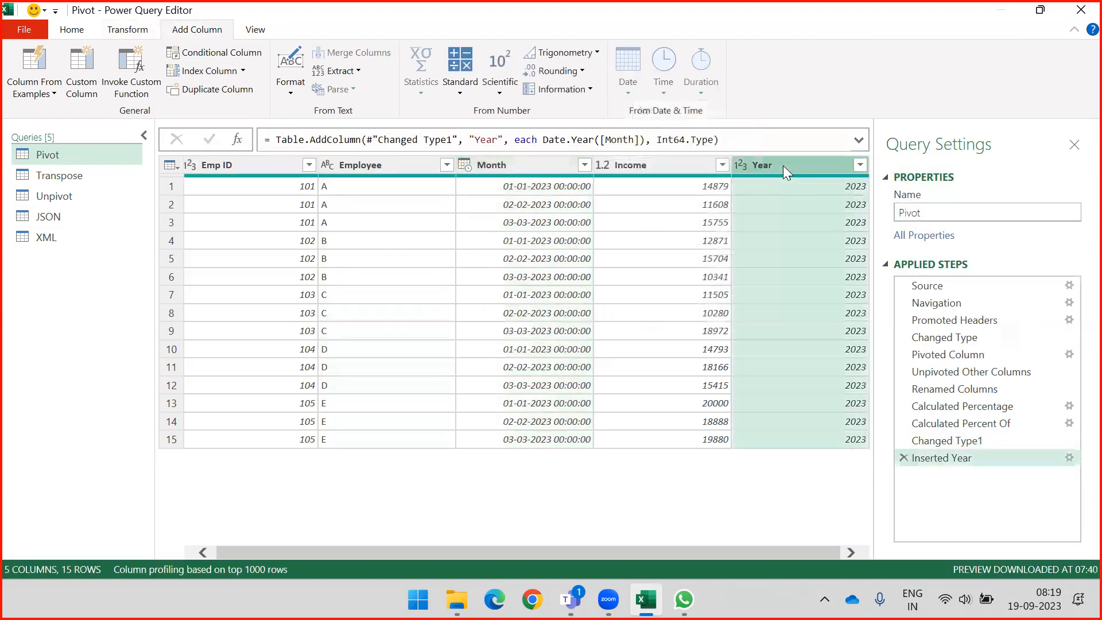
click(542, 168)
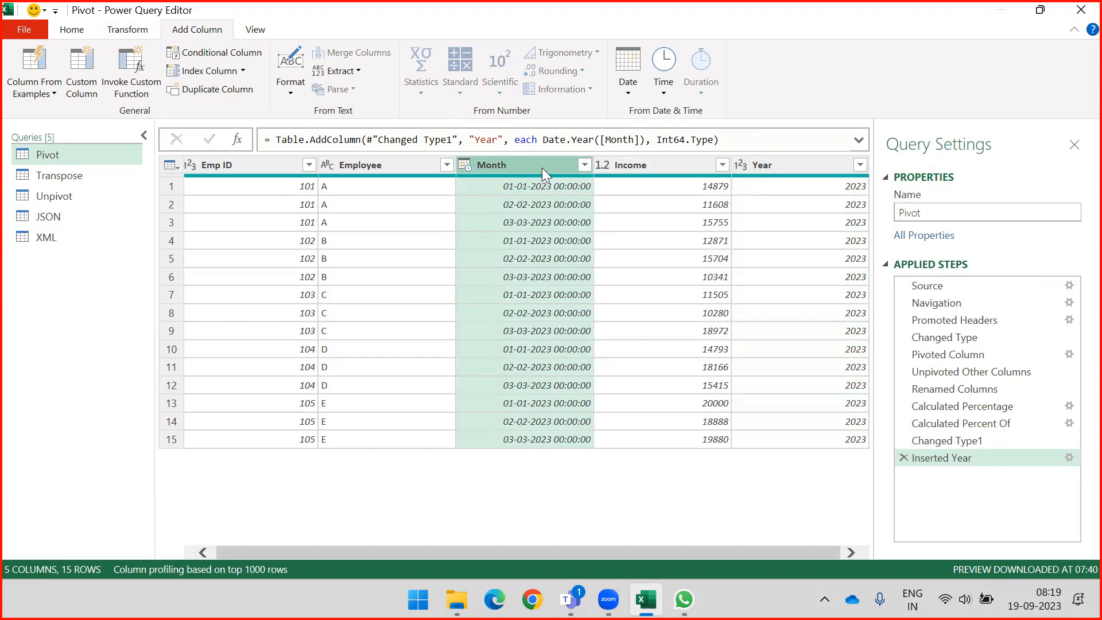
click(802, 164)
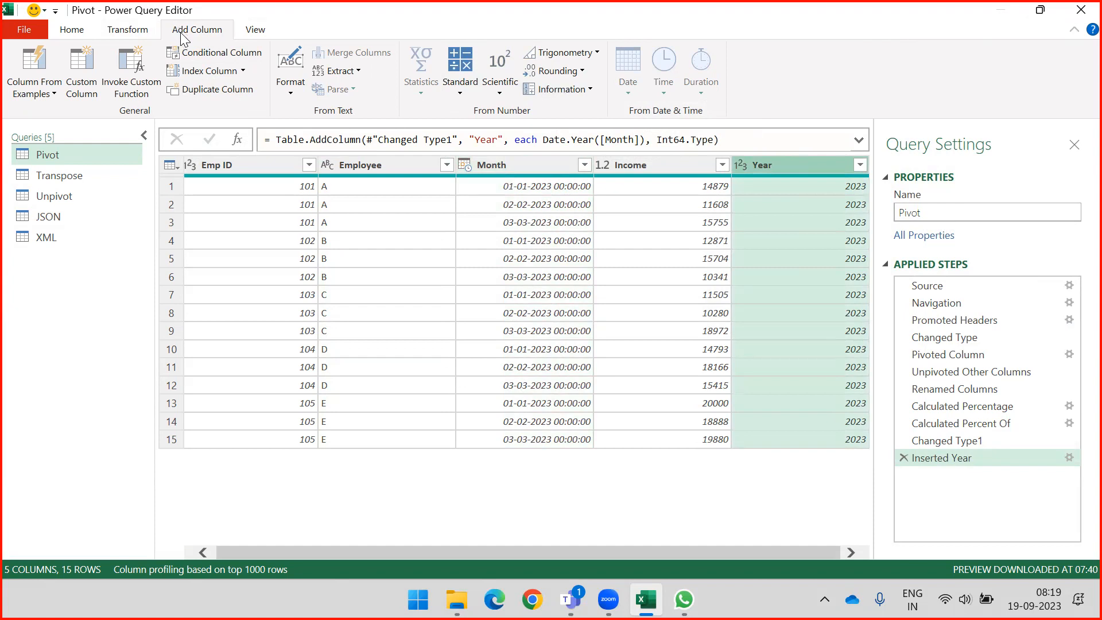
click(903, 458)
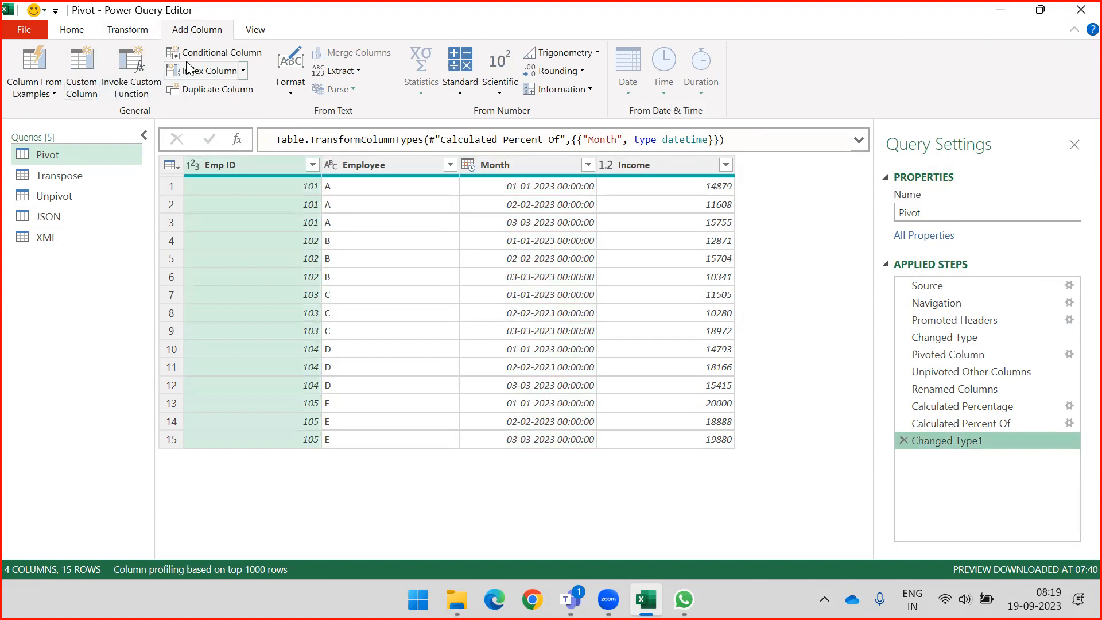
Duplicate the Income column, and remove that duplication from the applied steps
click(242, 74)
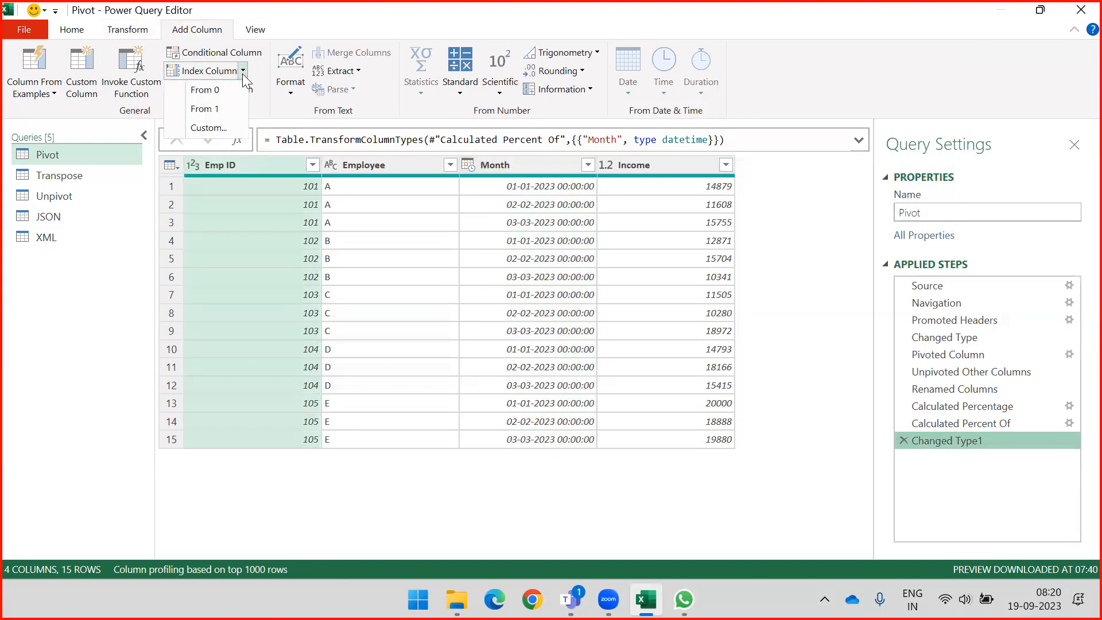
click(261, 100)
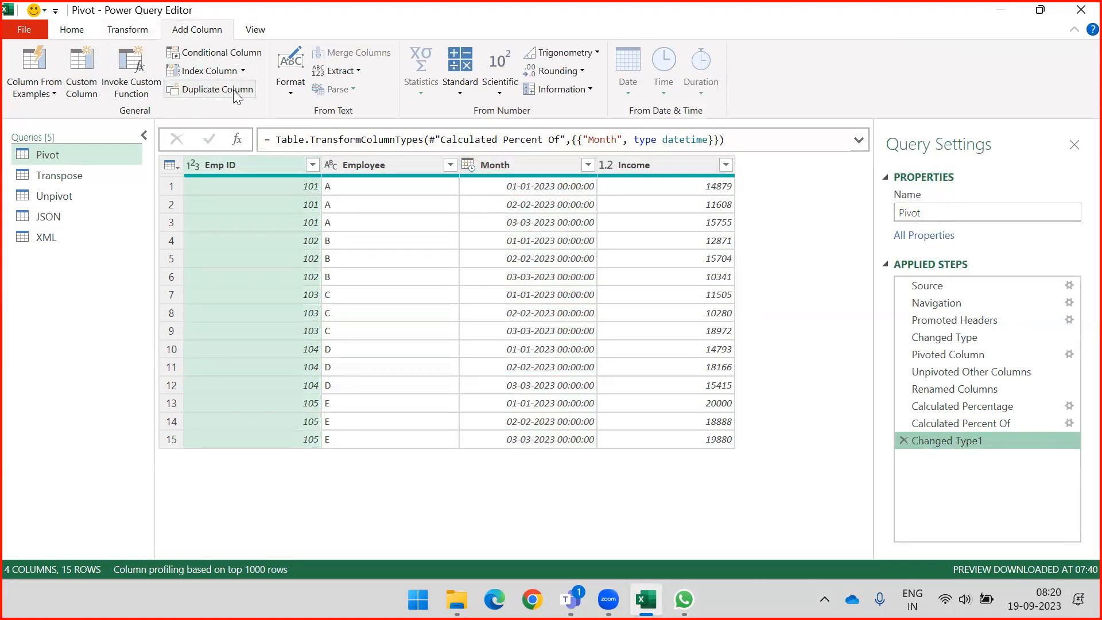
click(691, 163)
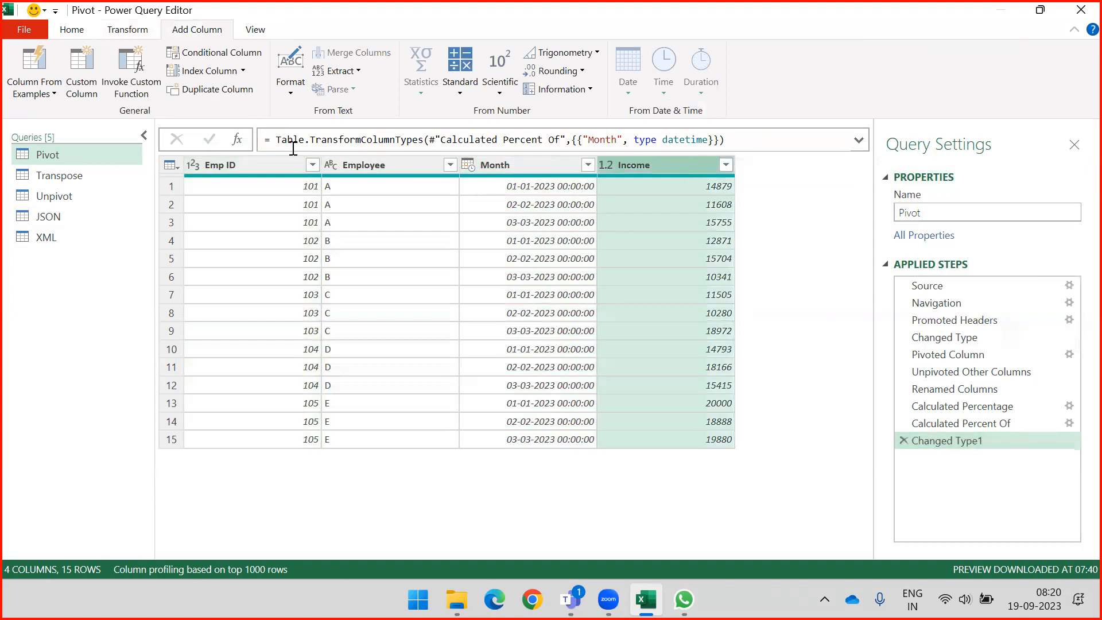
click(205, 94)
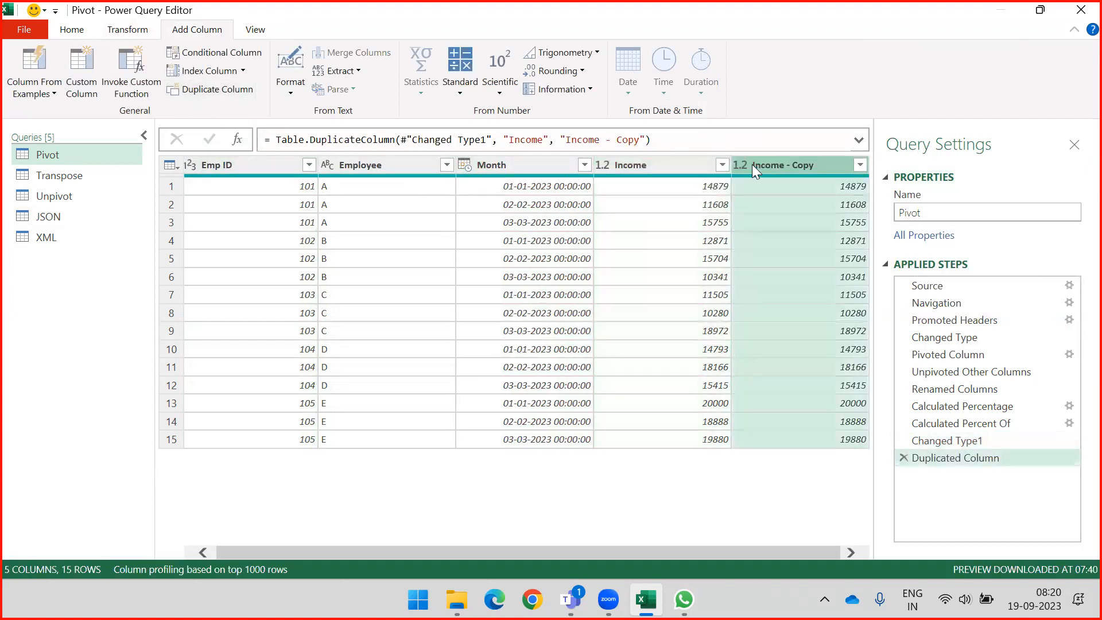
click(905, 457)
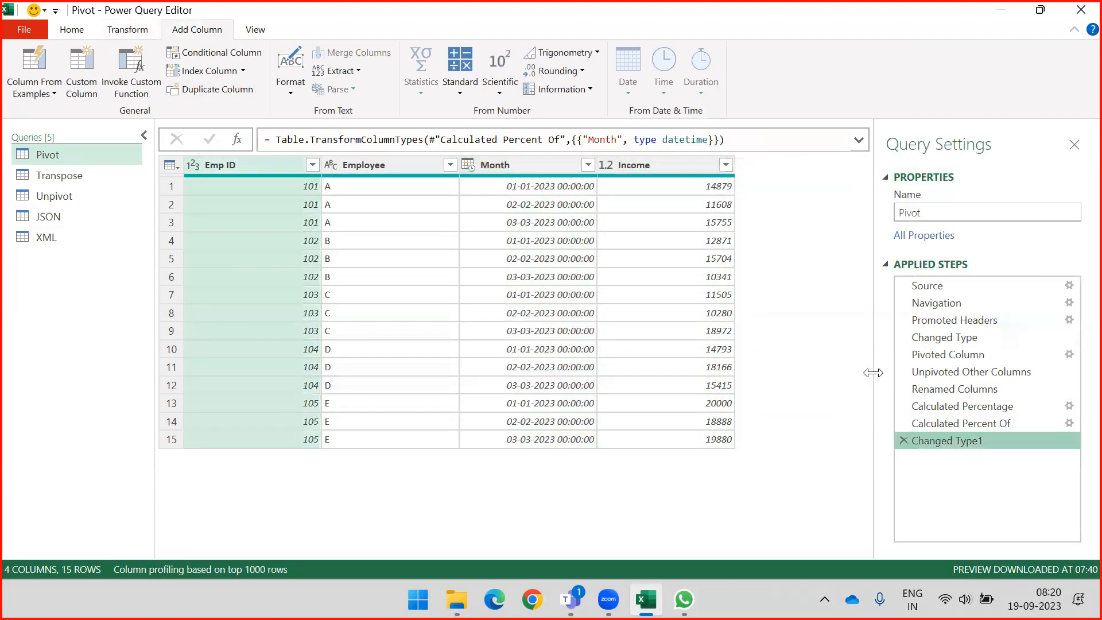
Add an index column that starts from 1 to the Pivot query
click(611, 165)
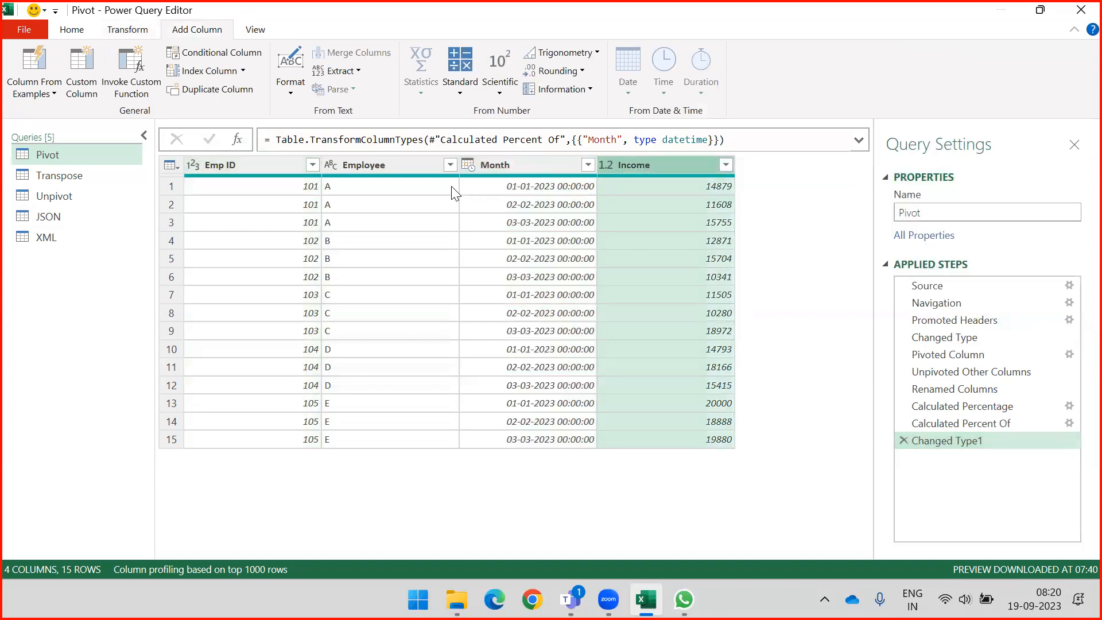
click(243, 70)
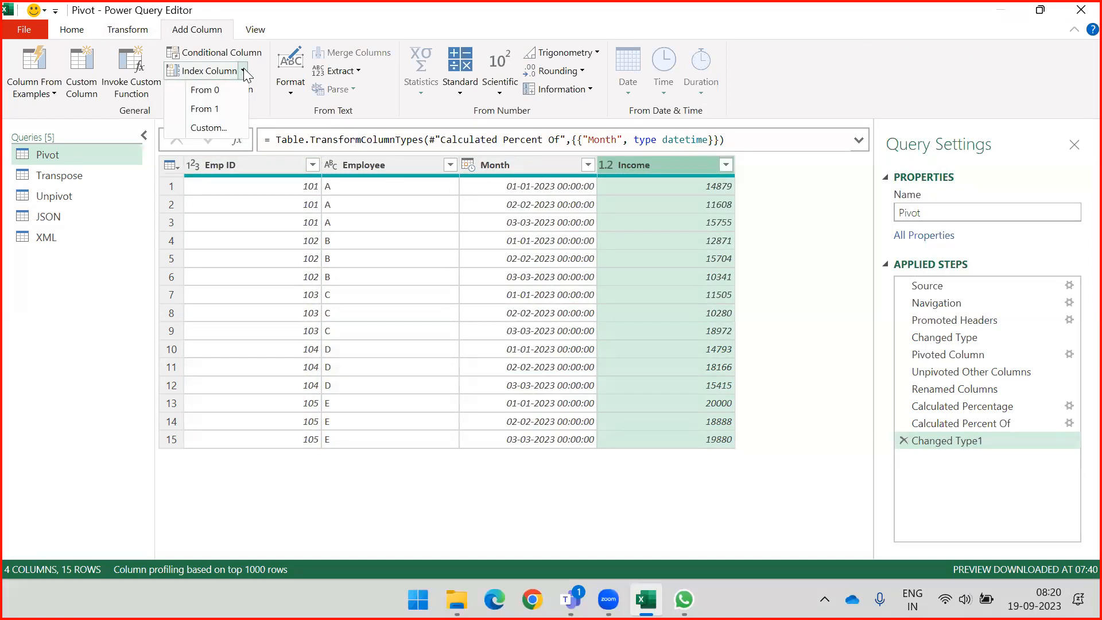
click(211, 109)
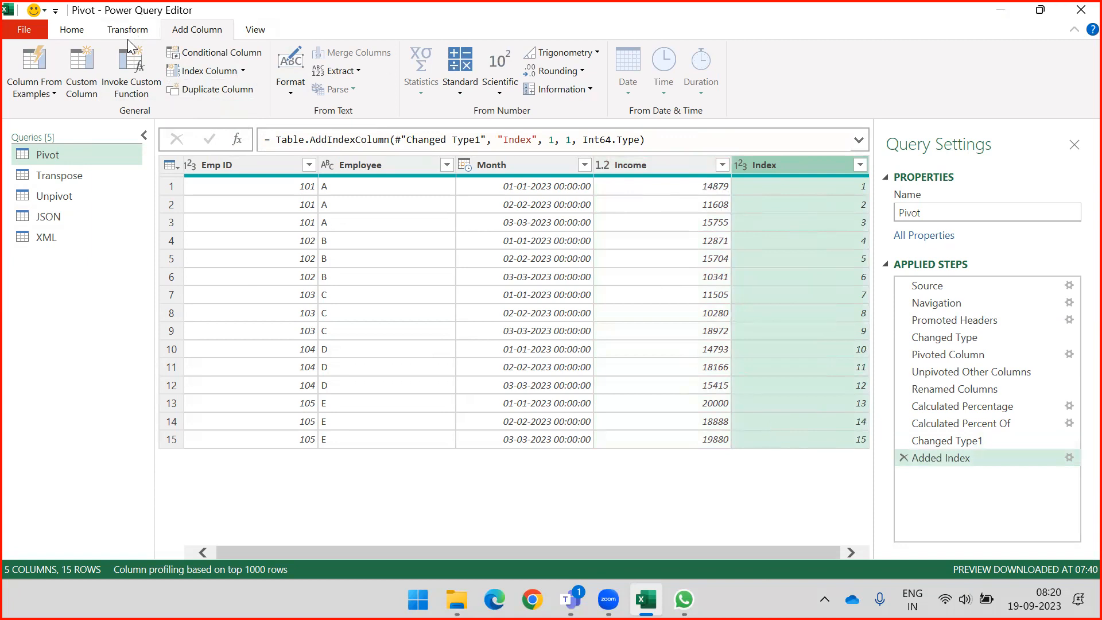
Add a custom index column starting at 100 with an increment of 5, and remove both index additions from the applied steps
click(243, 72)
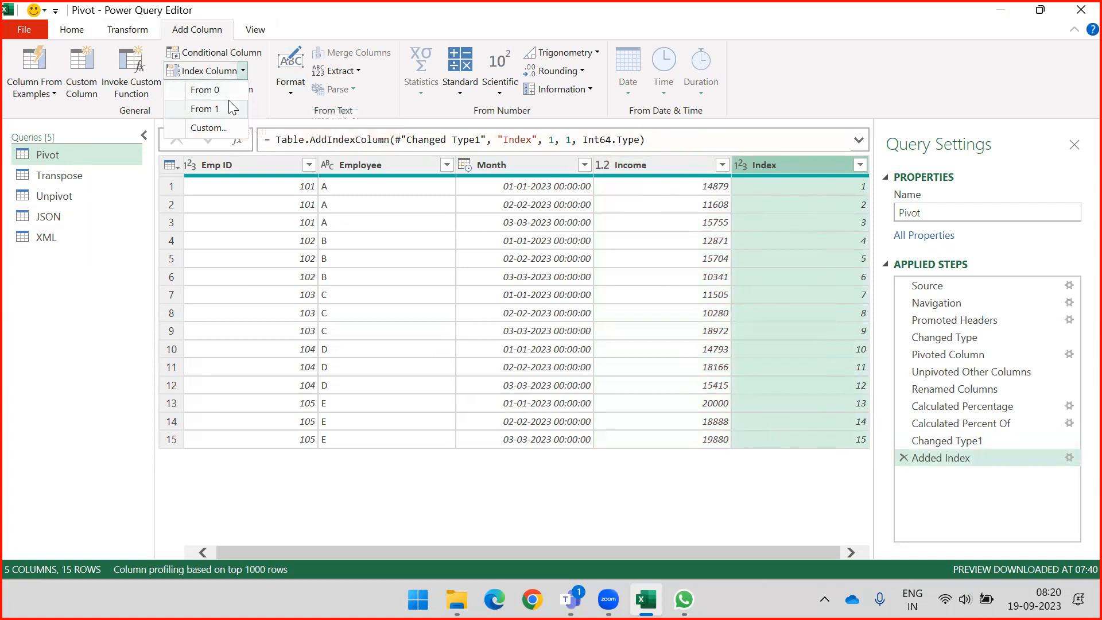
click(220, 127)
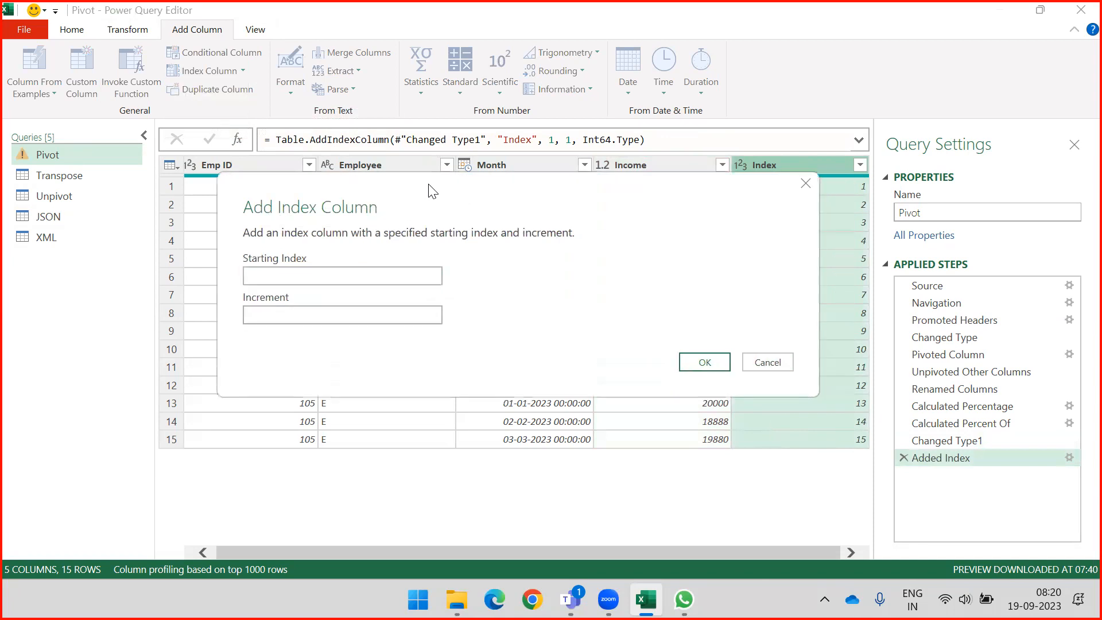
click(338, 272)
text(100)
click(300, 314)
text(5)
click(693, 361)
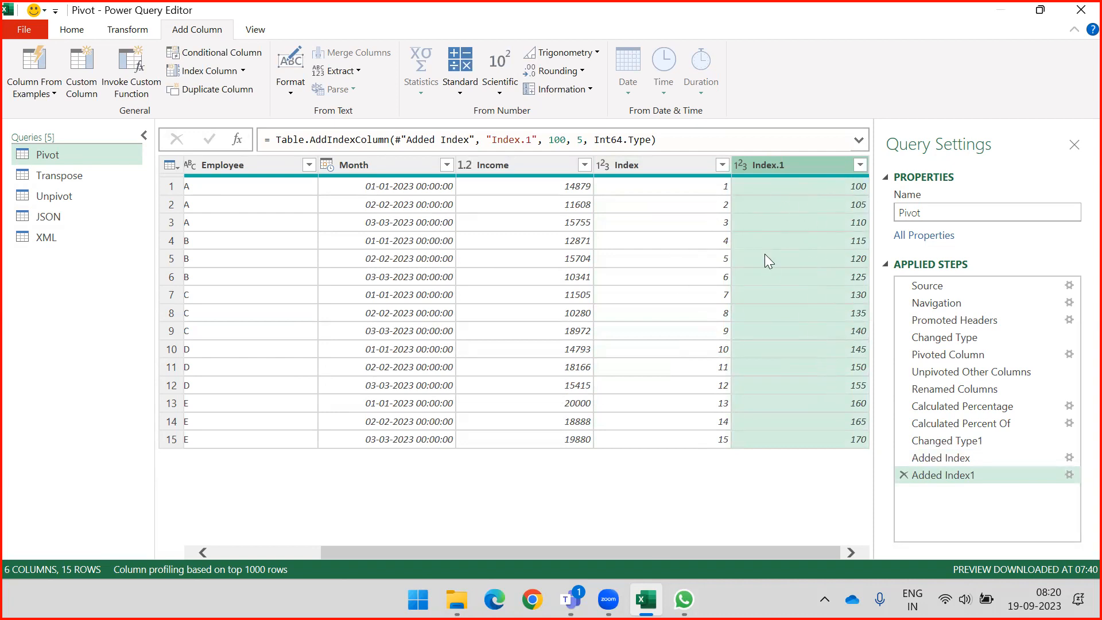
click(903, 475)
click(903, 457)
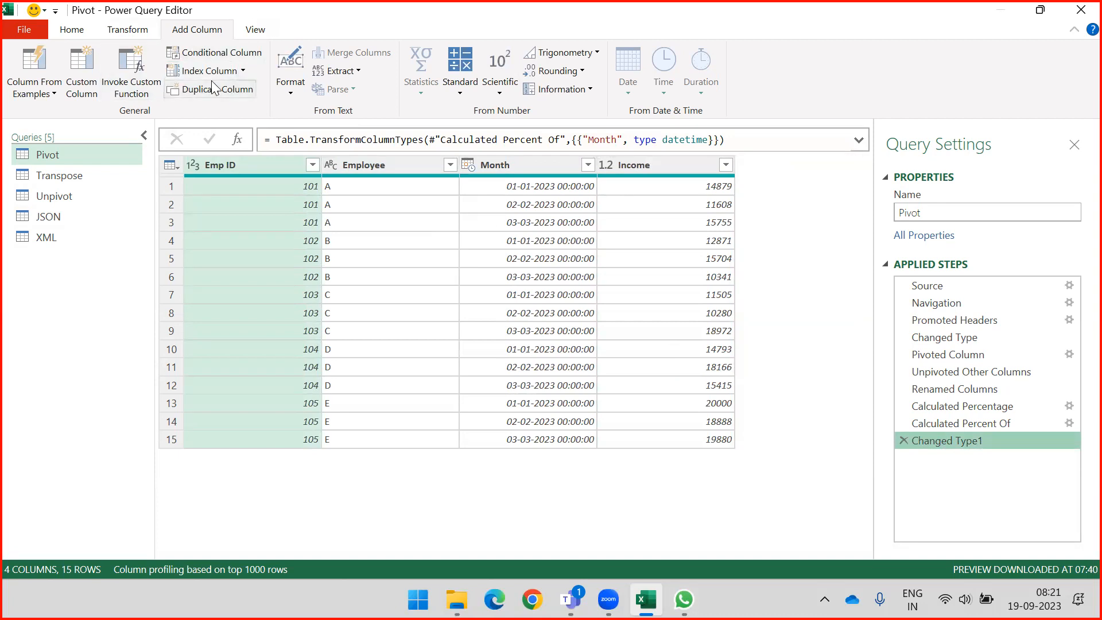
Start a column from examples based only on the Month column, giving 2023 as the sample value for the first row
click(44, 87)
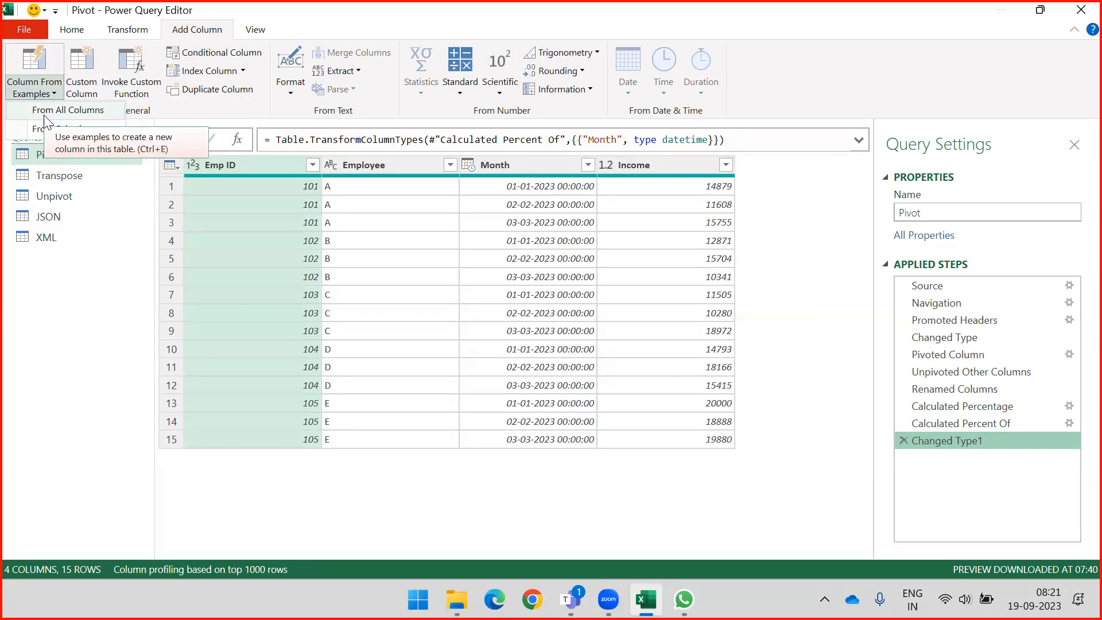
click(548, 159)
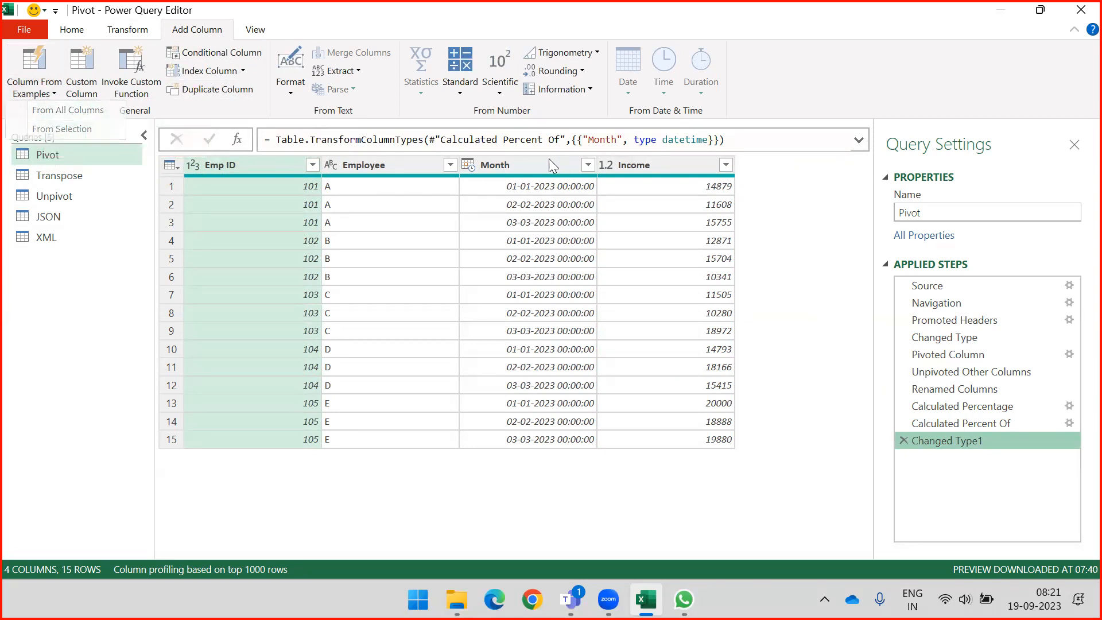
click(529, 163)
click(33, 90)
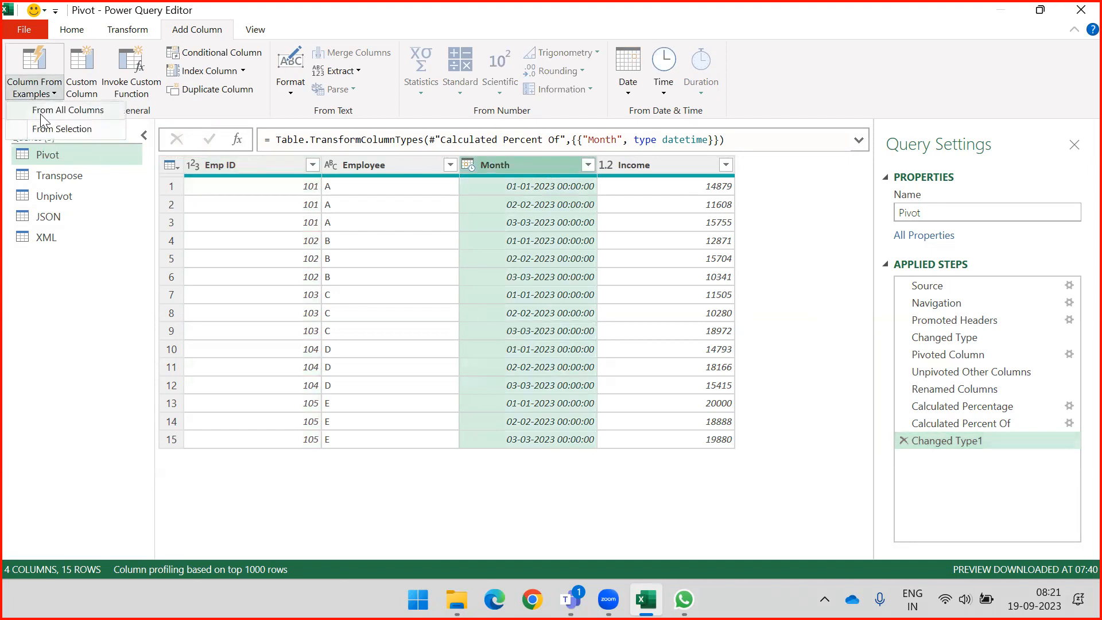
click(42, 131)
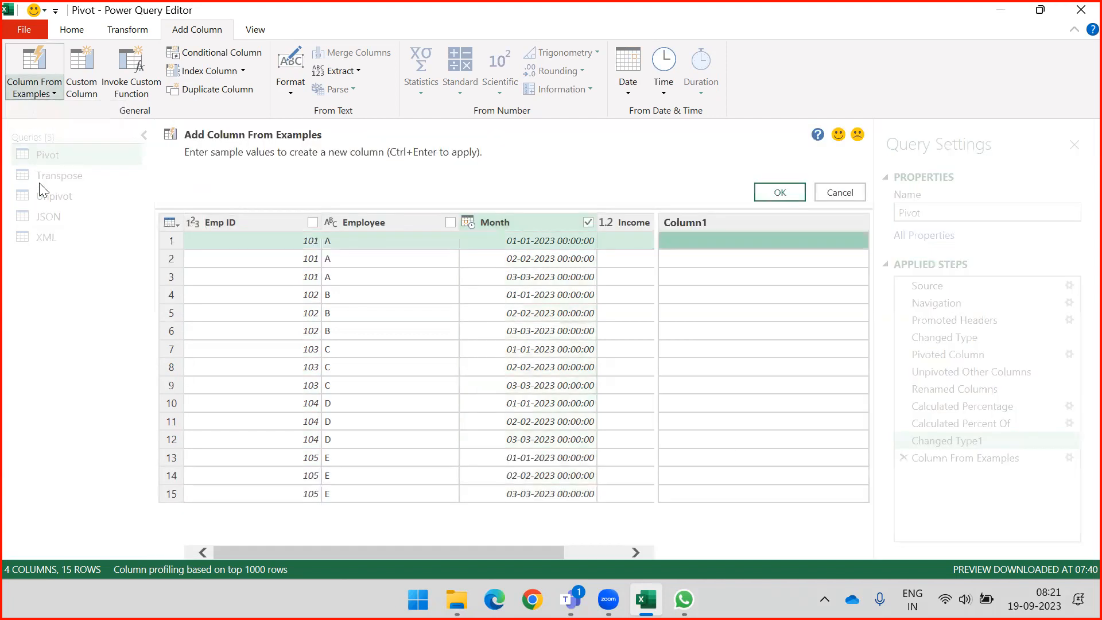
double_click(672, 242)
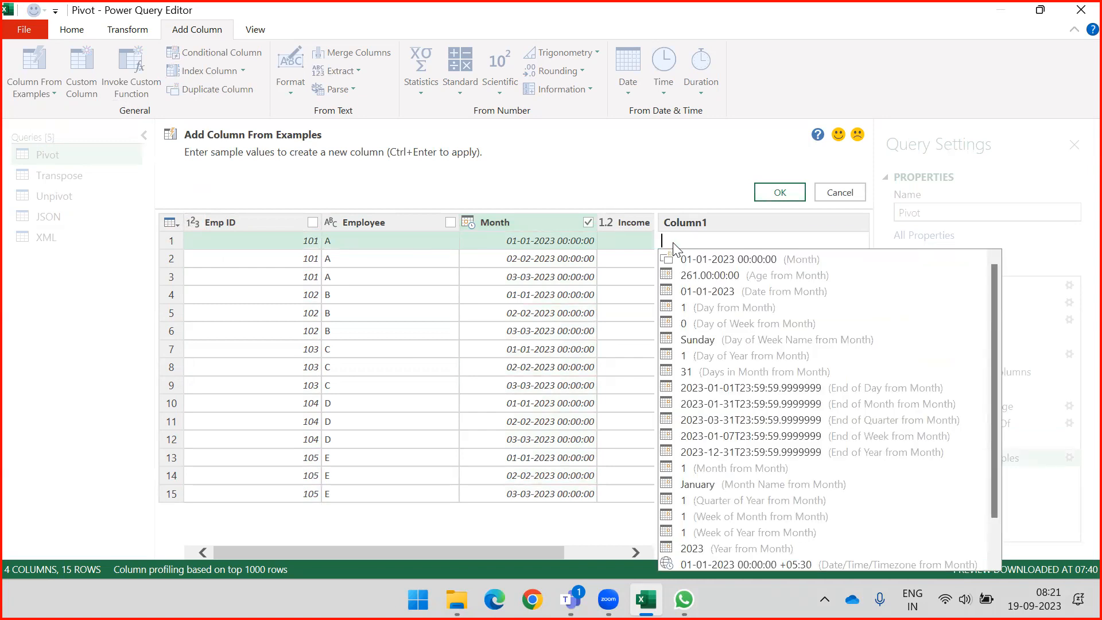
text(2023)
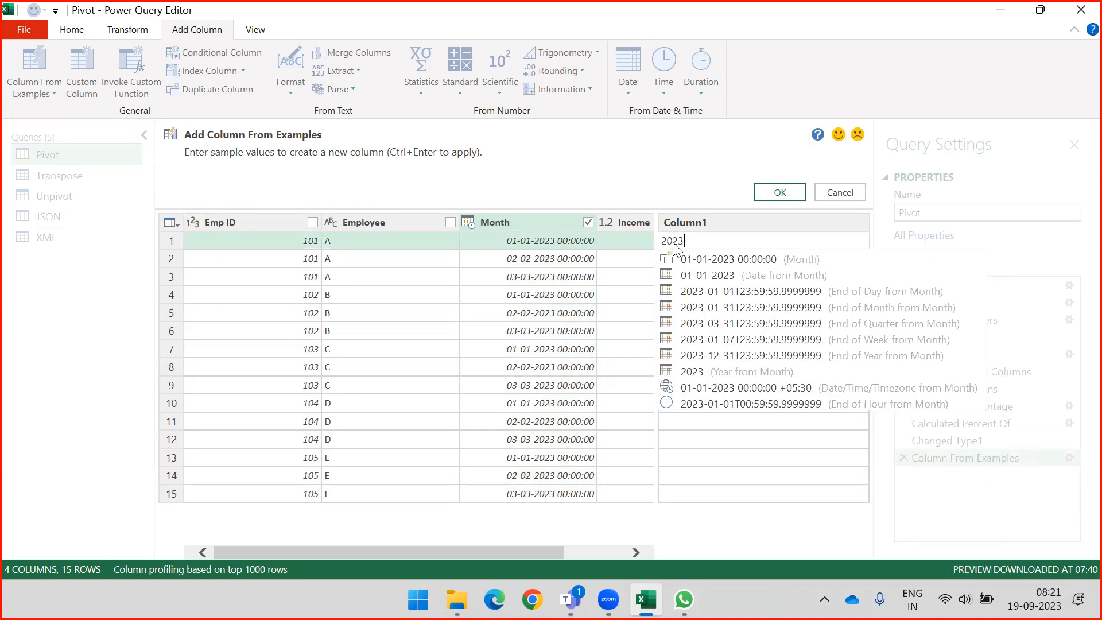
key(Return)
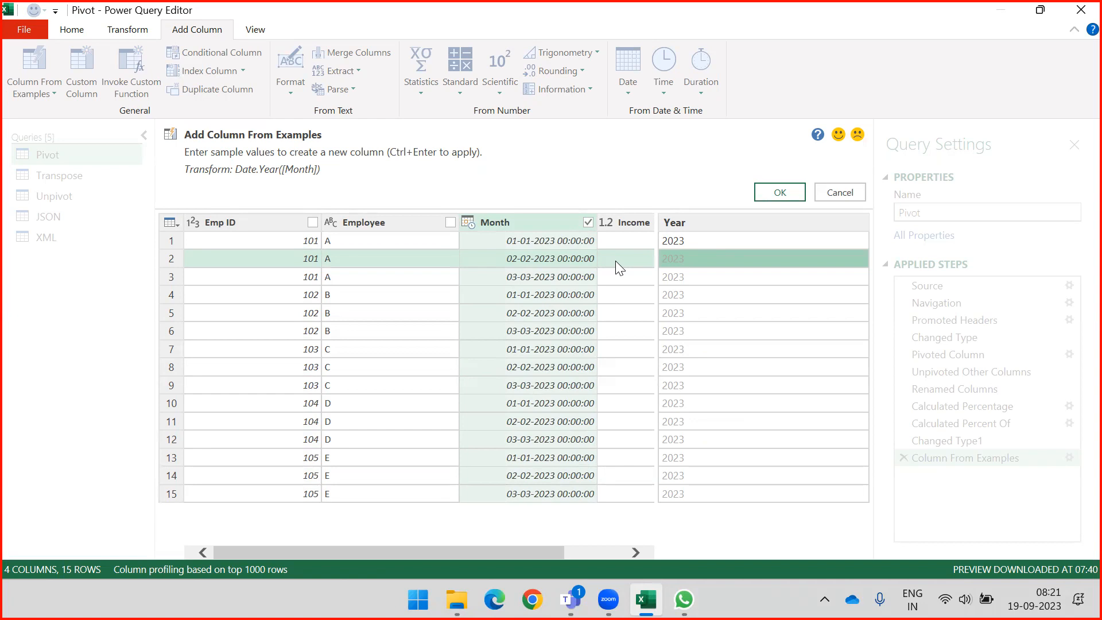
Choose the Year from Month suggestion for the example column and create it, and remove that addition from the applied steps
click(685, 238)
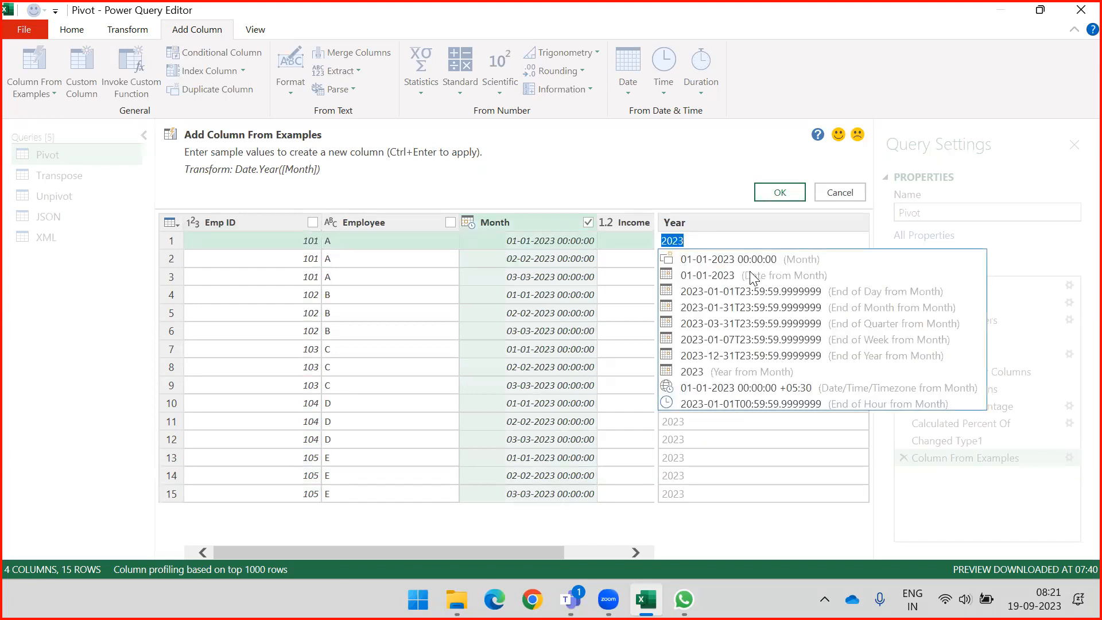
click(716, 374)
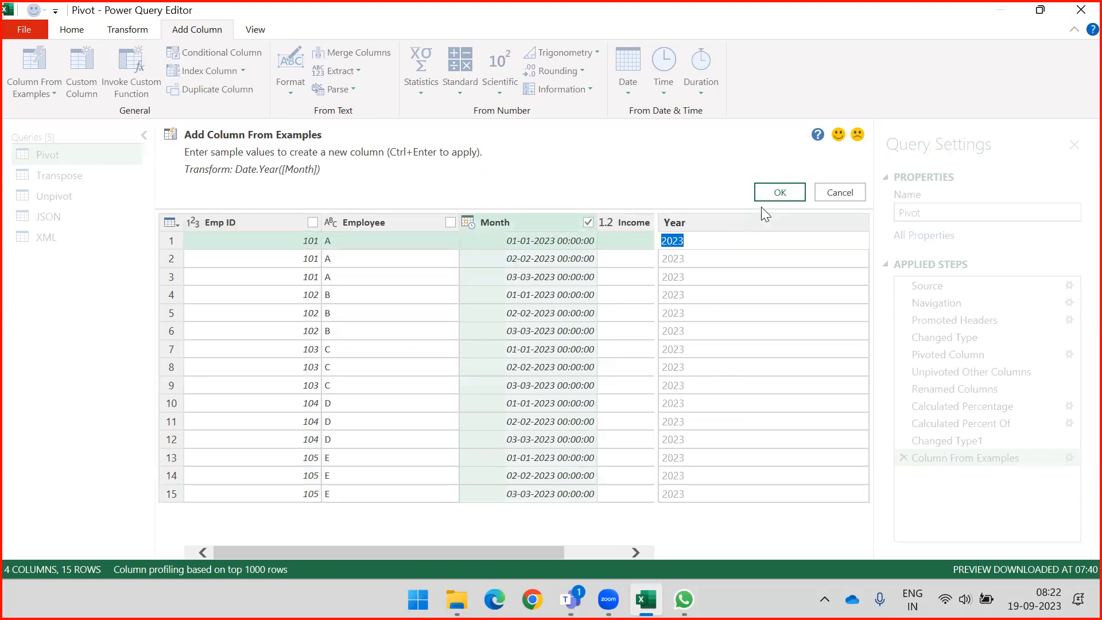
click(767, 193)
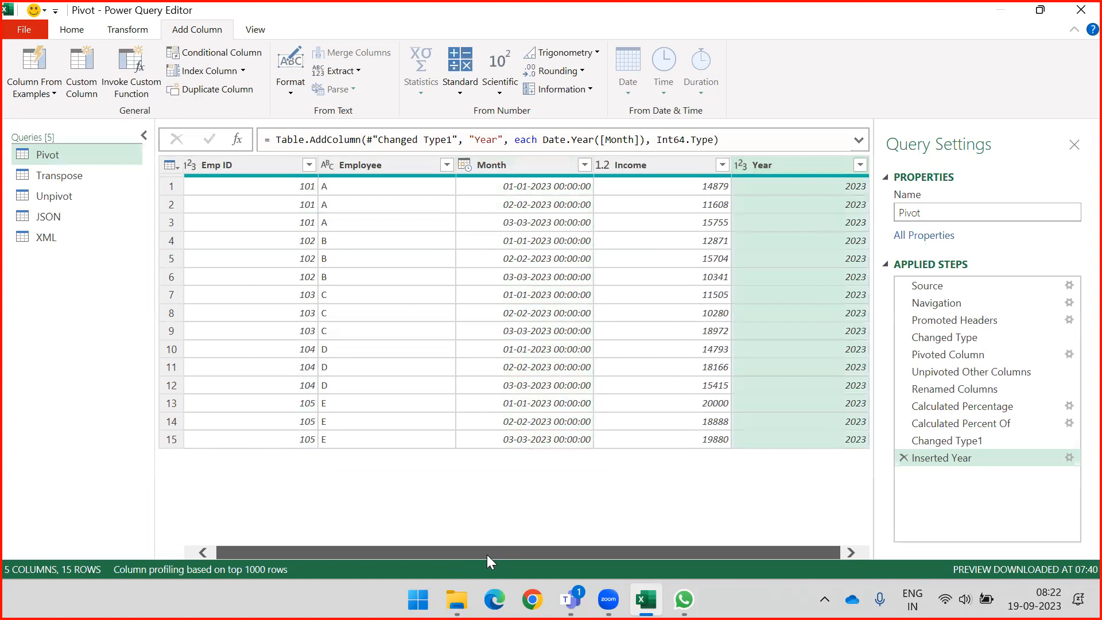
drag(482, 563, 285, 546)
click(902, 457)
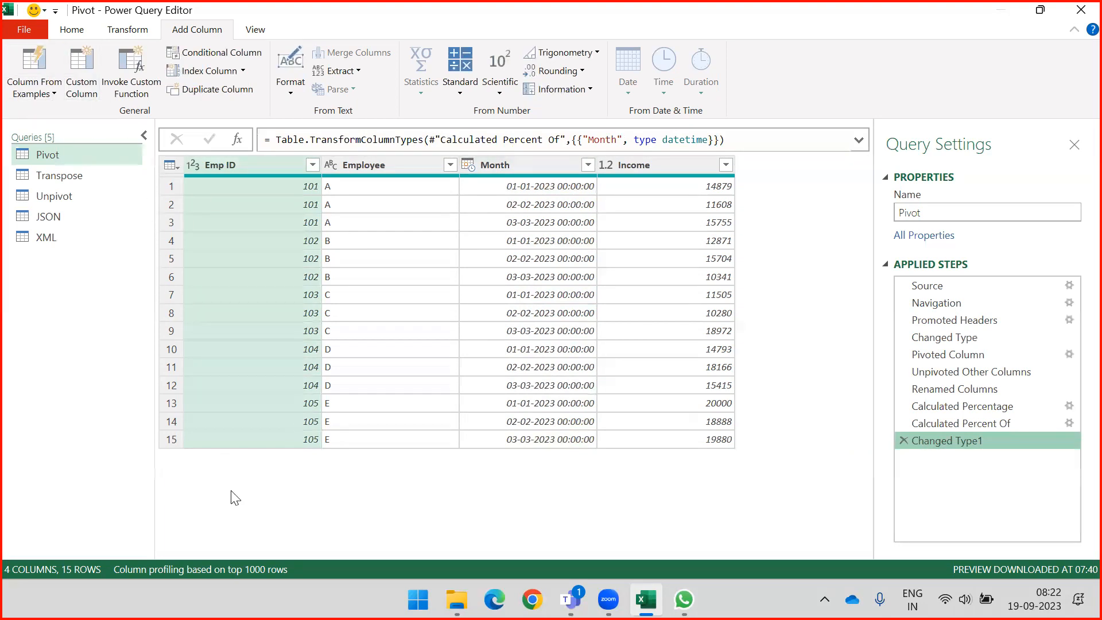
Start a custom column in the Pivot query with the formula [Employee] + [Emp ID]
click(641, 178)
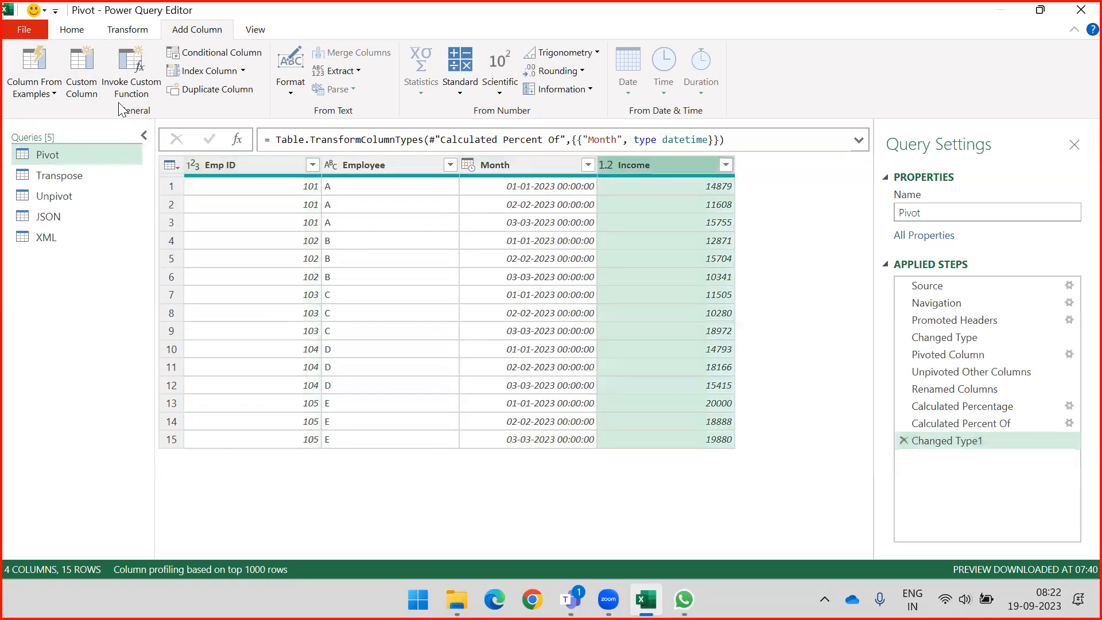
click(86, 86)
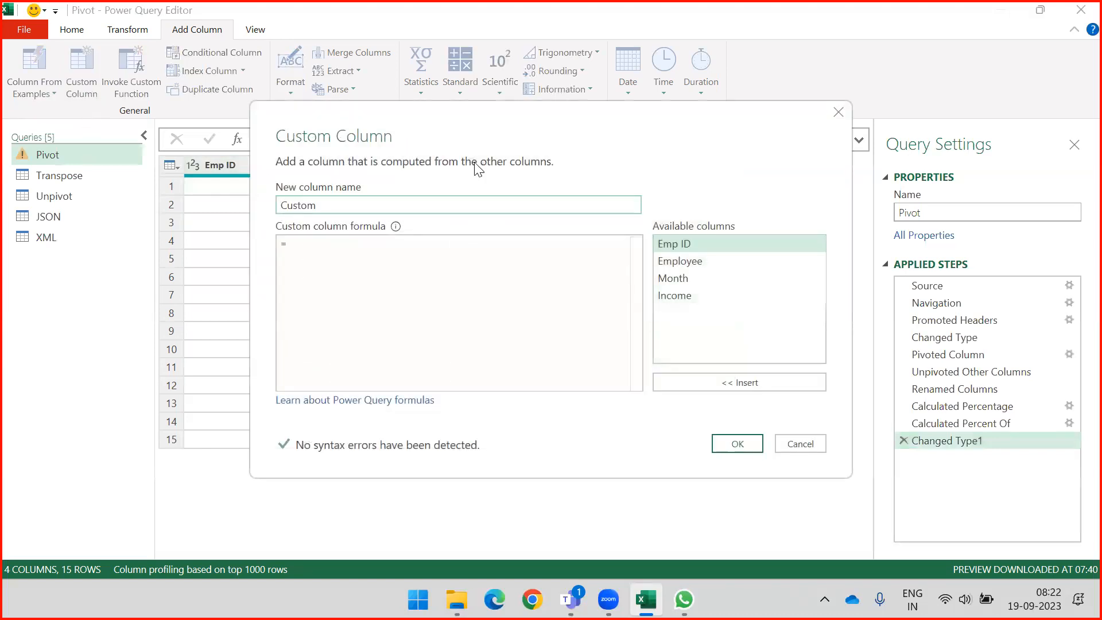
drag(543, 115, 509, 65)
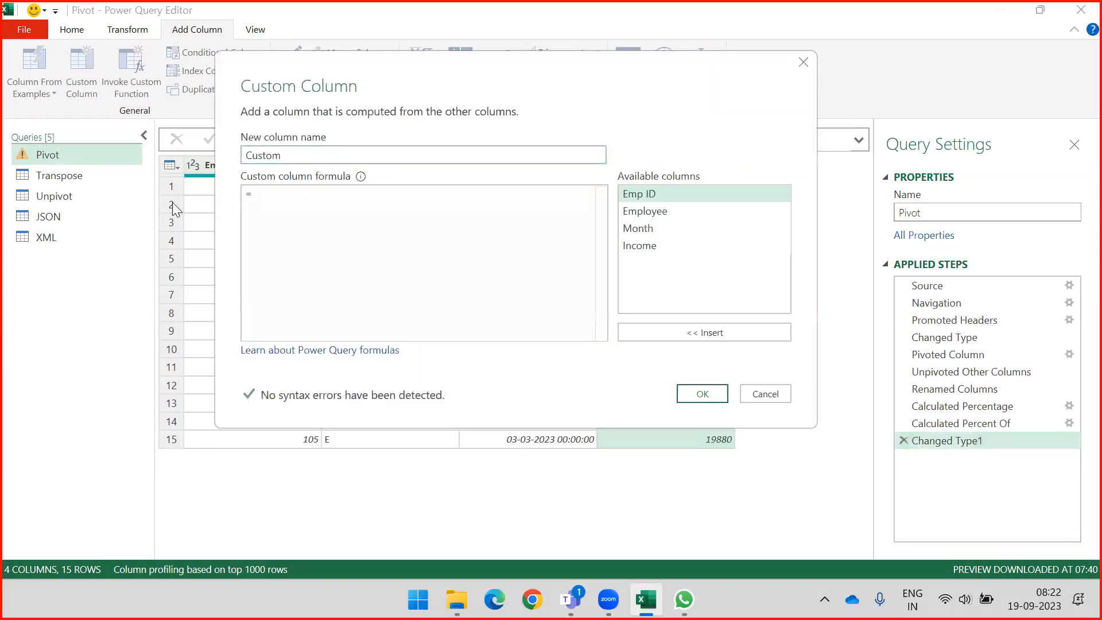
click(352, 200)
click(652, 212)
click(697, 334)
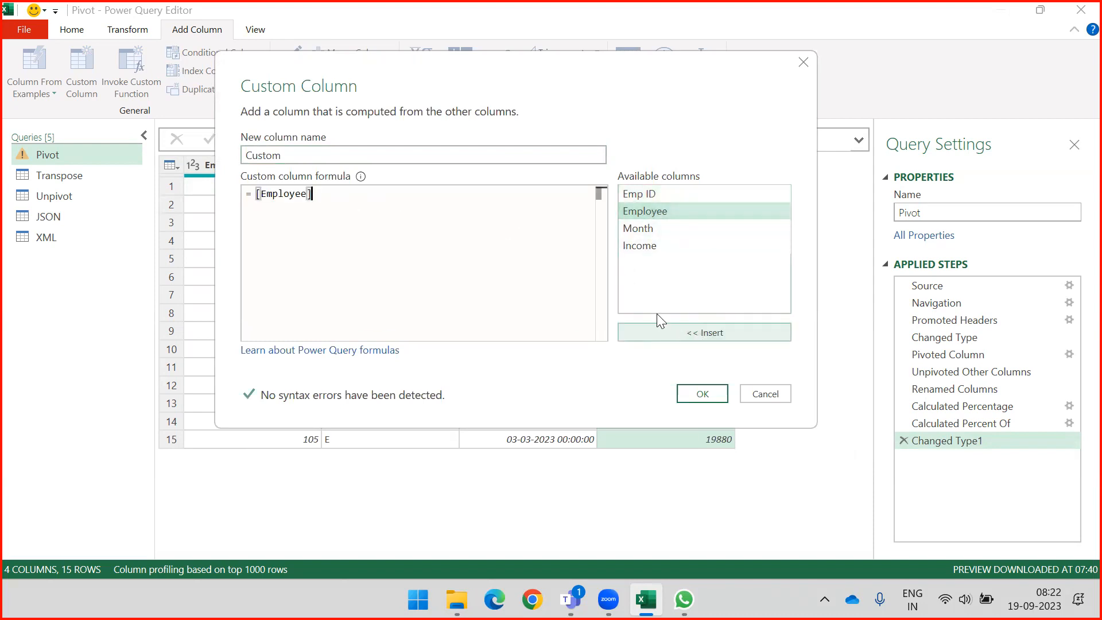
text(+)
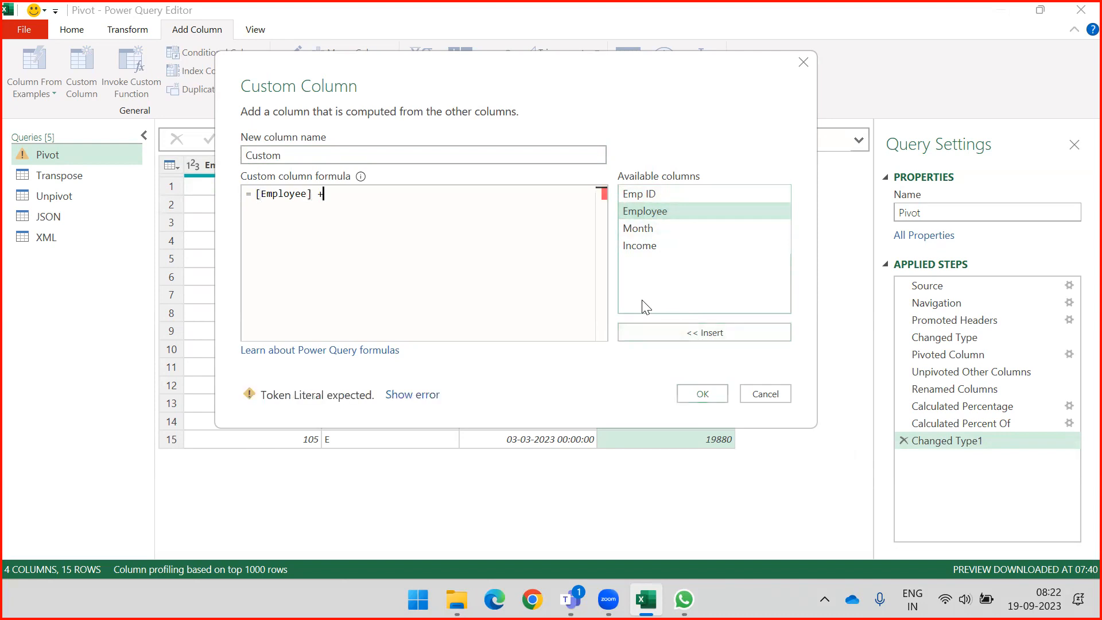
click(654, 192)
click(659, 332)
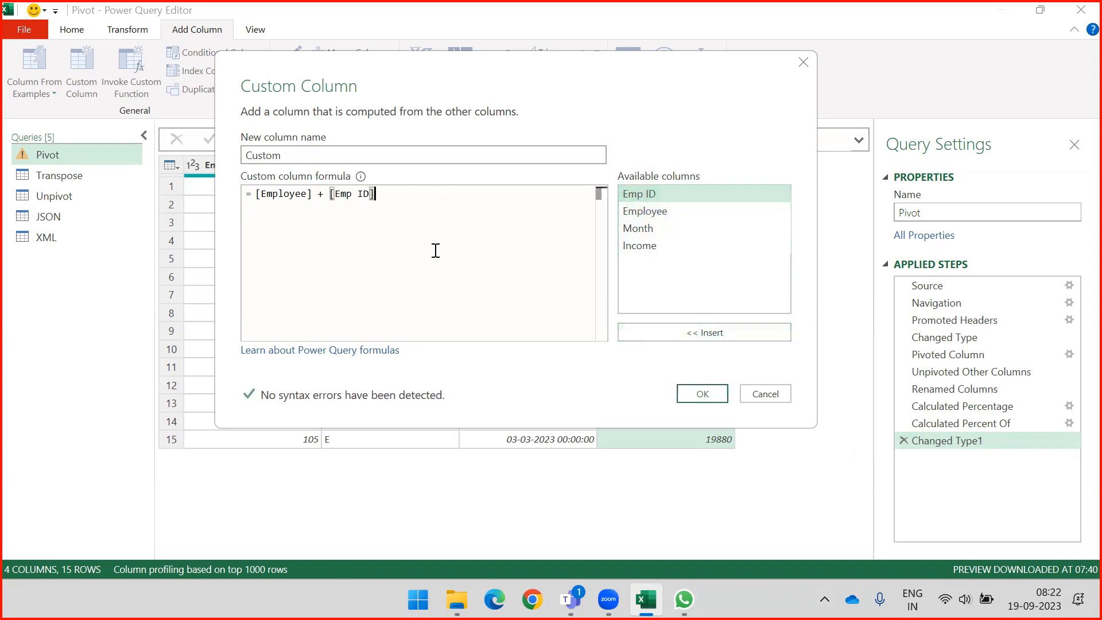
Name the custom column Join and create it, check its formula, and remove that addition from the applied steps
drag(297, 153, 80, 151)
text(Join)
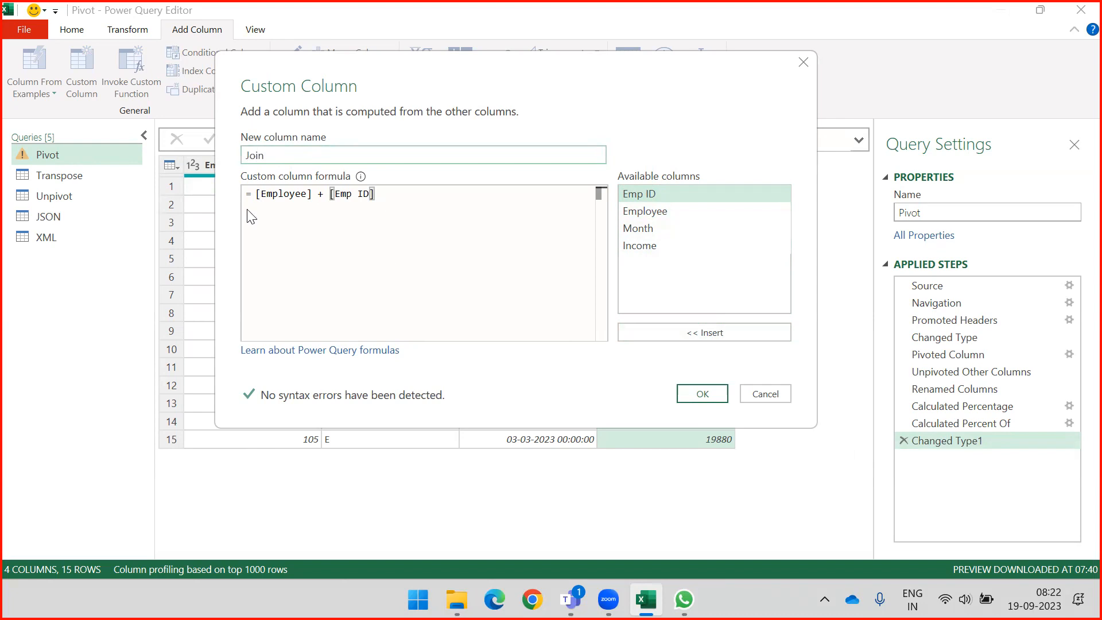
click(702, 392)
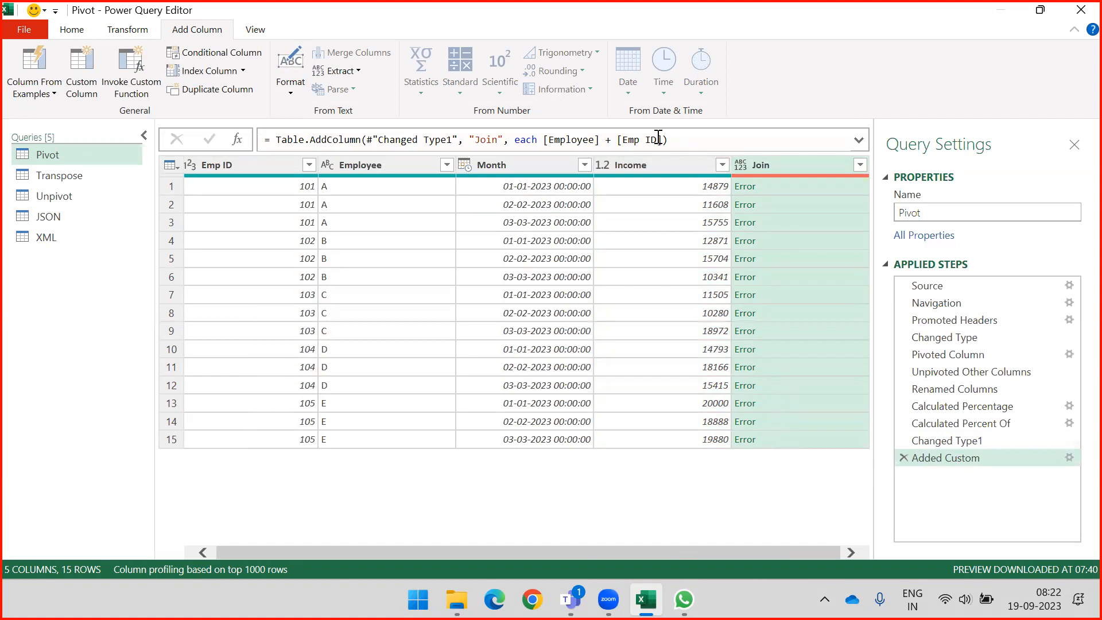
drag(617, 140, 540, 140)
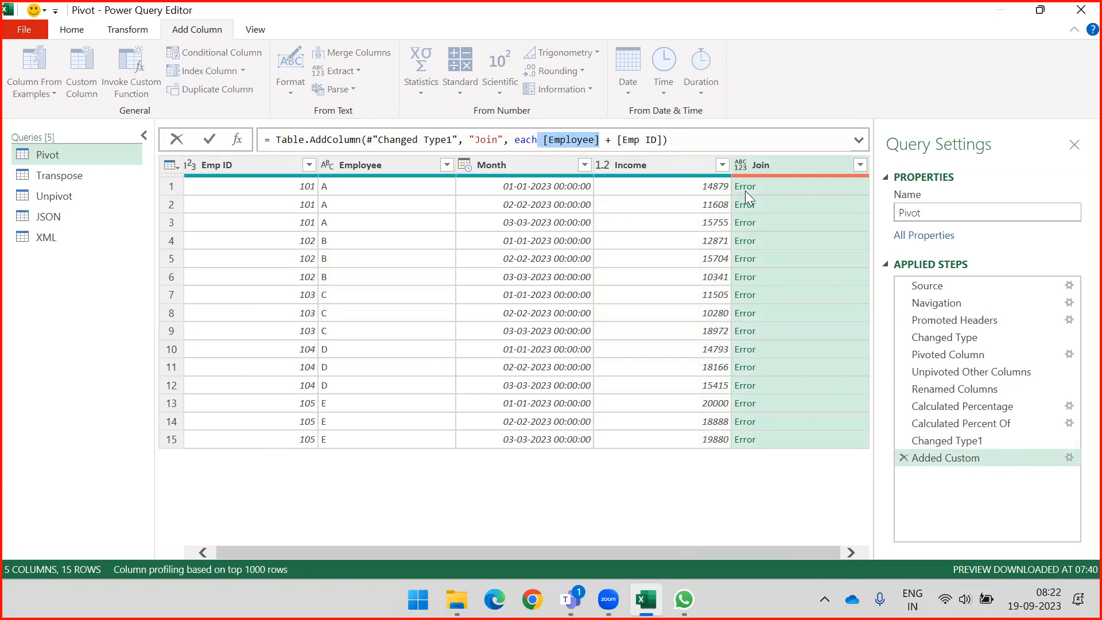
click(742, 563)
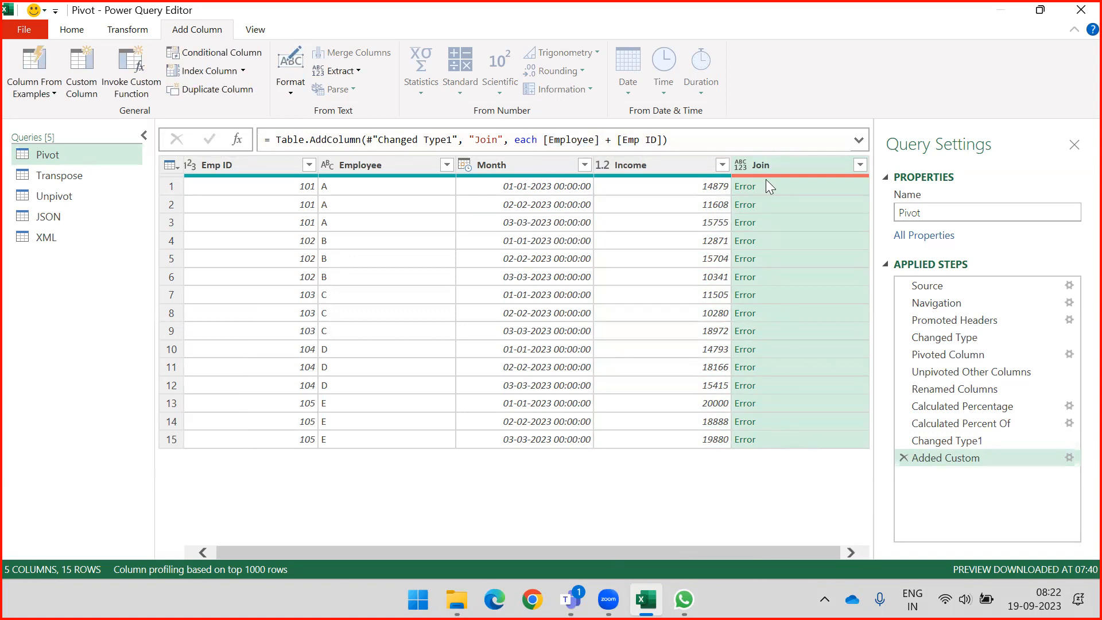
click(903, 458)
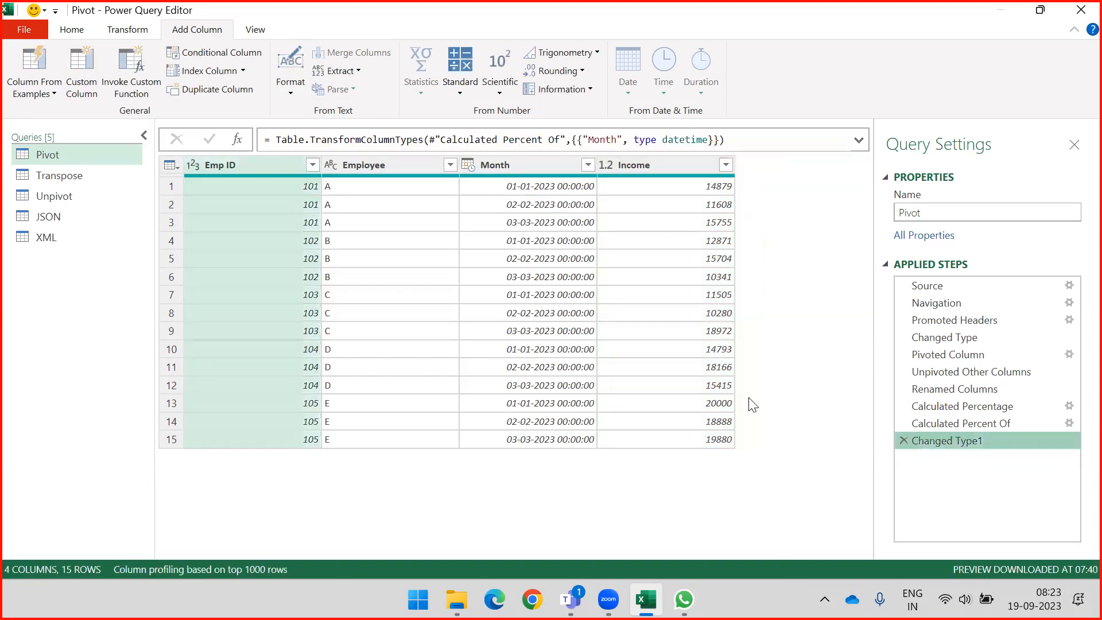
click(656, 167)
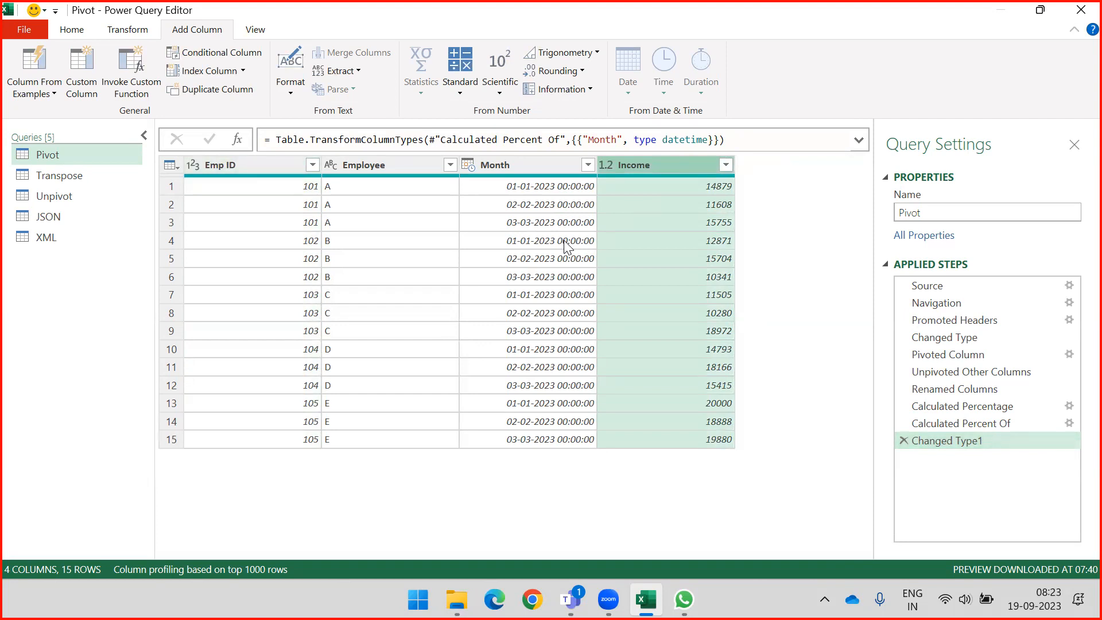
click(83, 89)
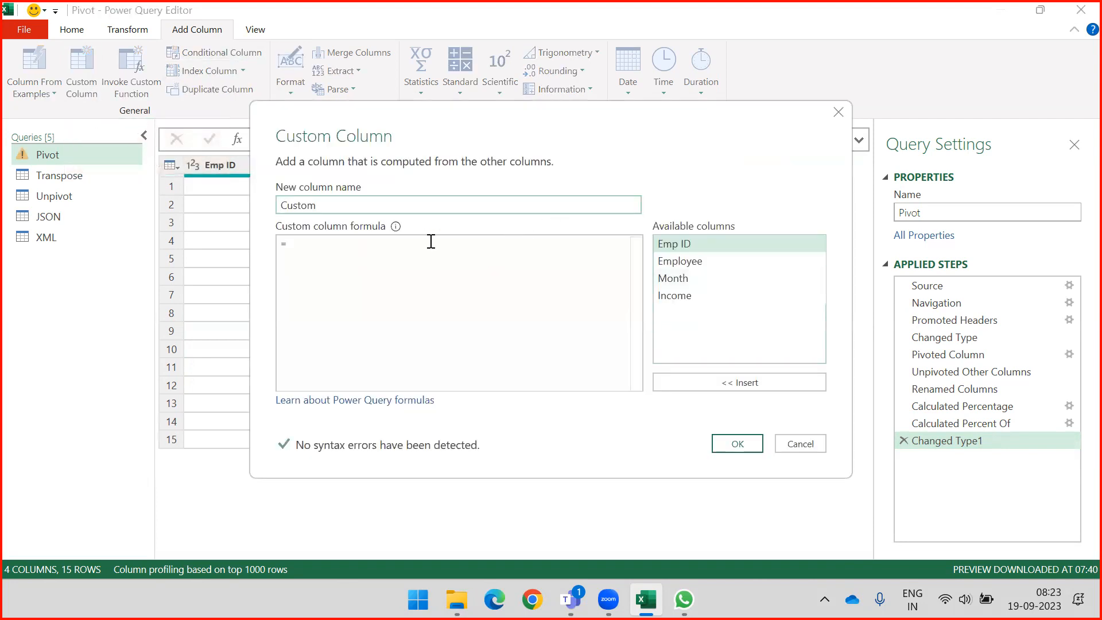
click(794, 442)
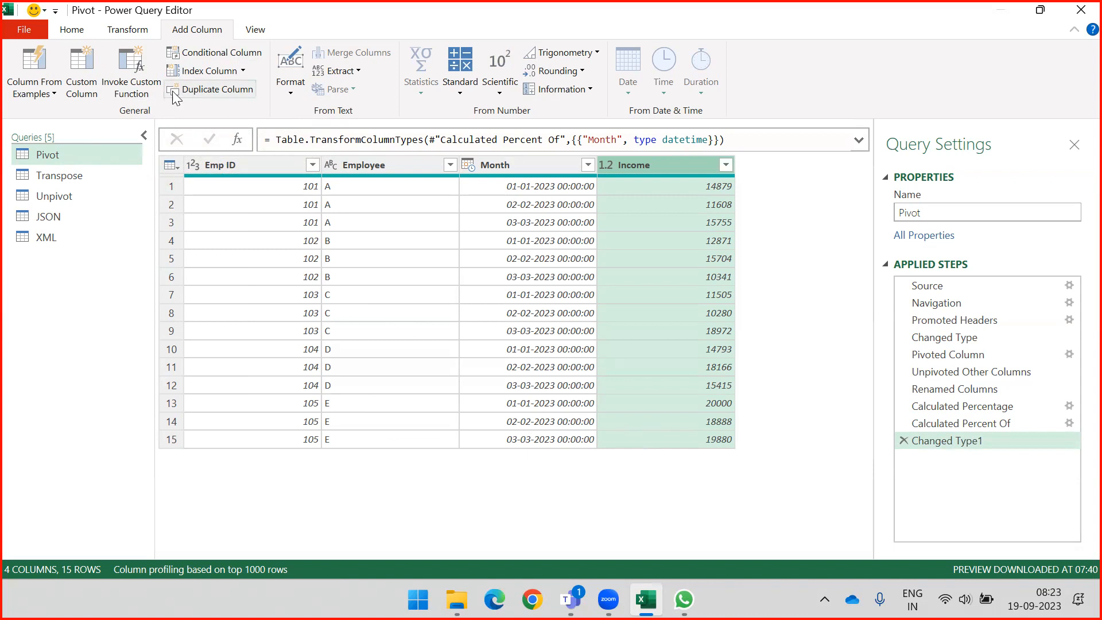
Start a conditional column in the Pivot query and name it Income Tag
click(205, 50)
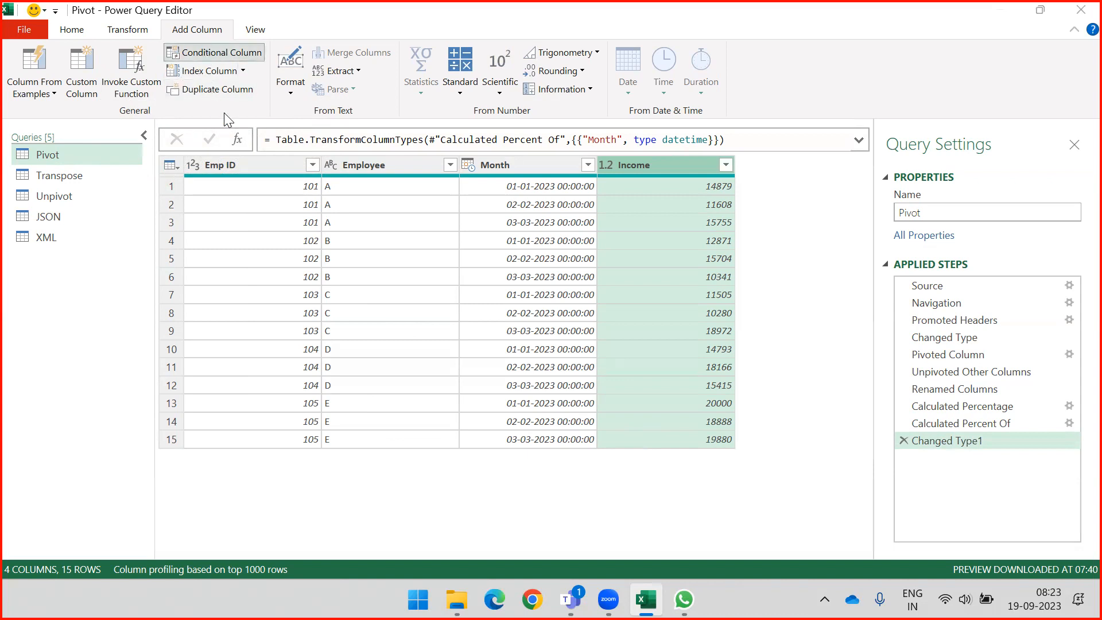
drag(444, 140, 426, 125)
drag(207, 205, 49, 204)
text(Income Ta)
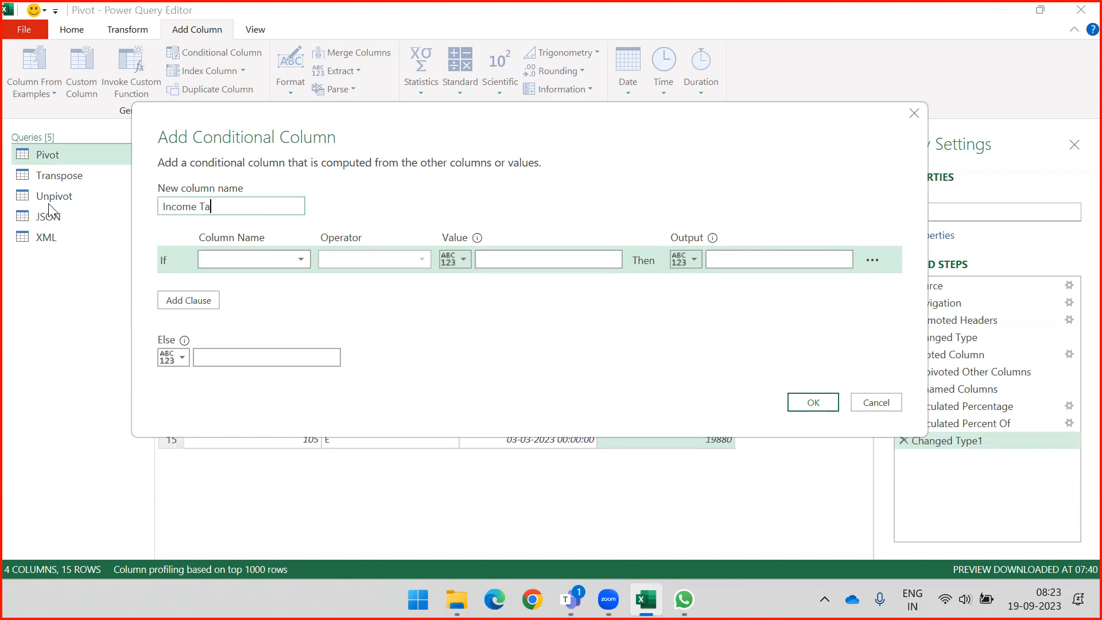
Set the Income Tag condition to Income is greater than or equal to 15000
click(230, 262)
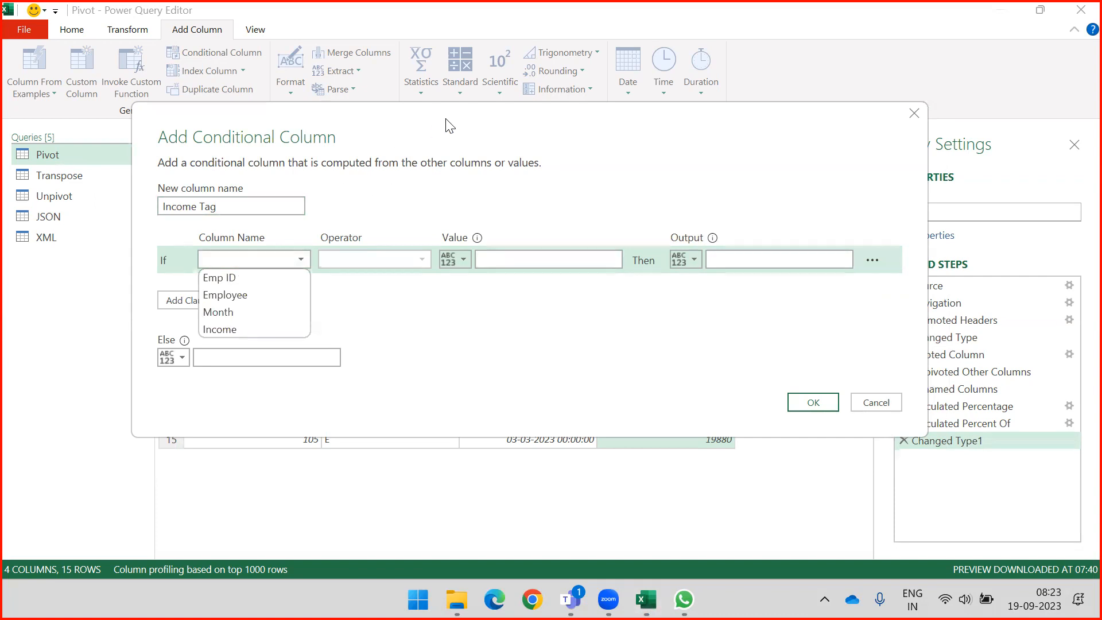
drag(450, 126, 400, 114)
click(210, 246)
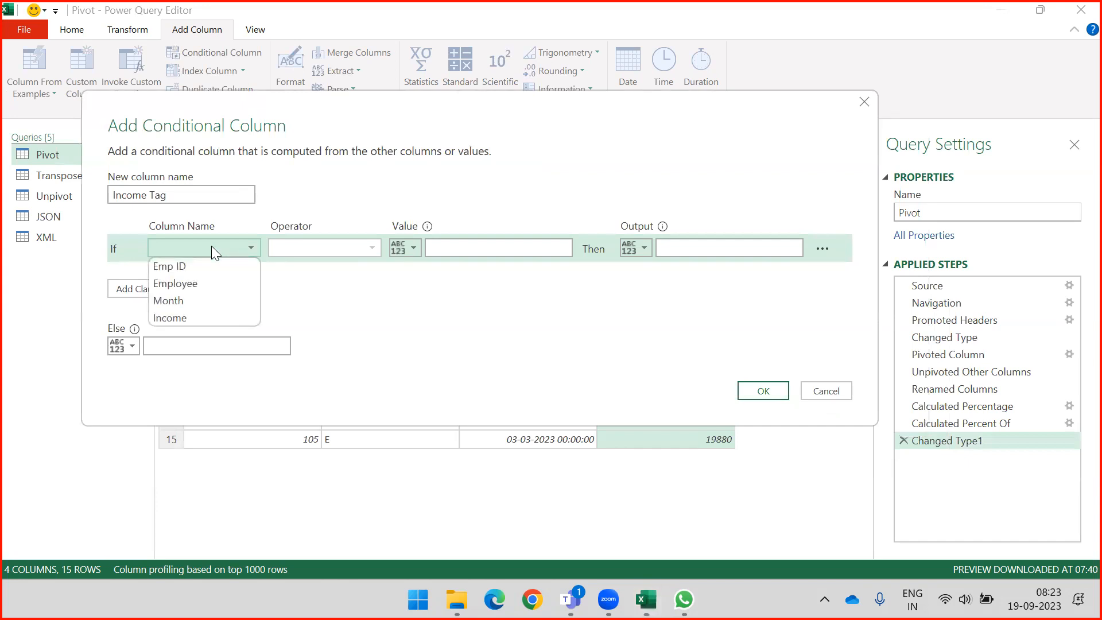
click(188, 317)
click(289, 247)
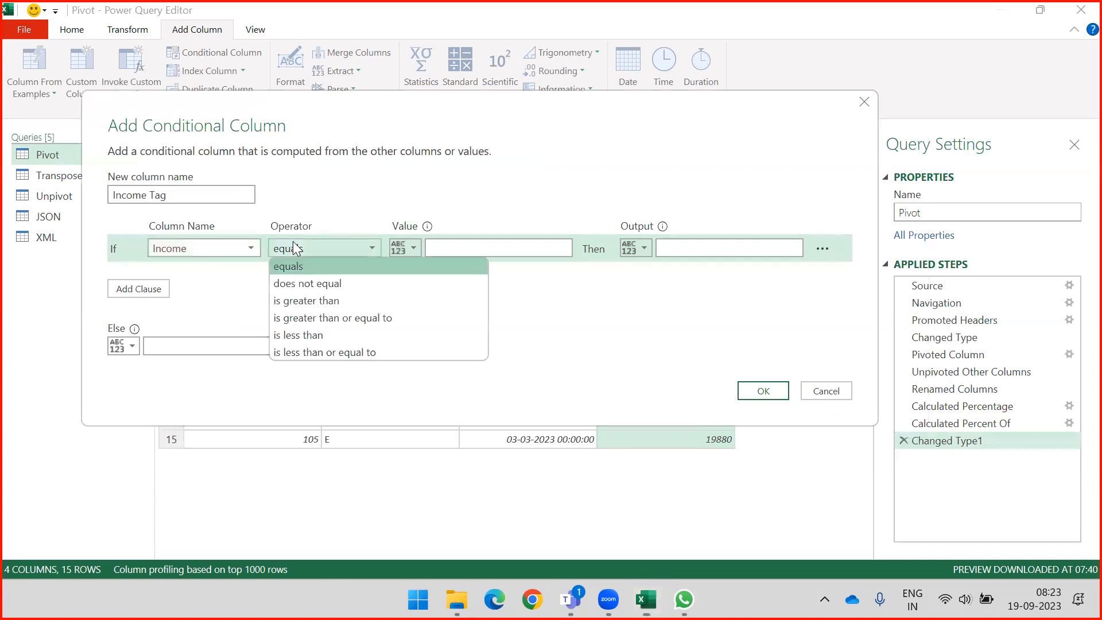
click(308, 300)
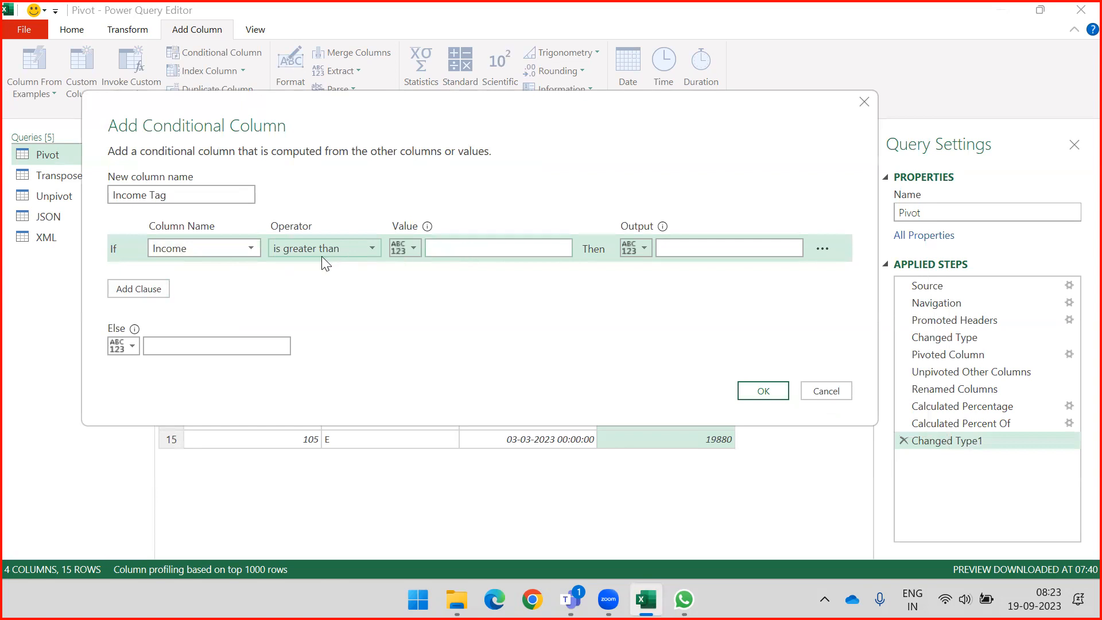
click(321, 251)
click(319, 314)
click(459, 246)
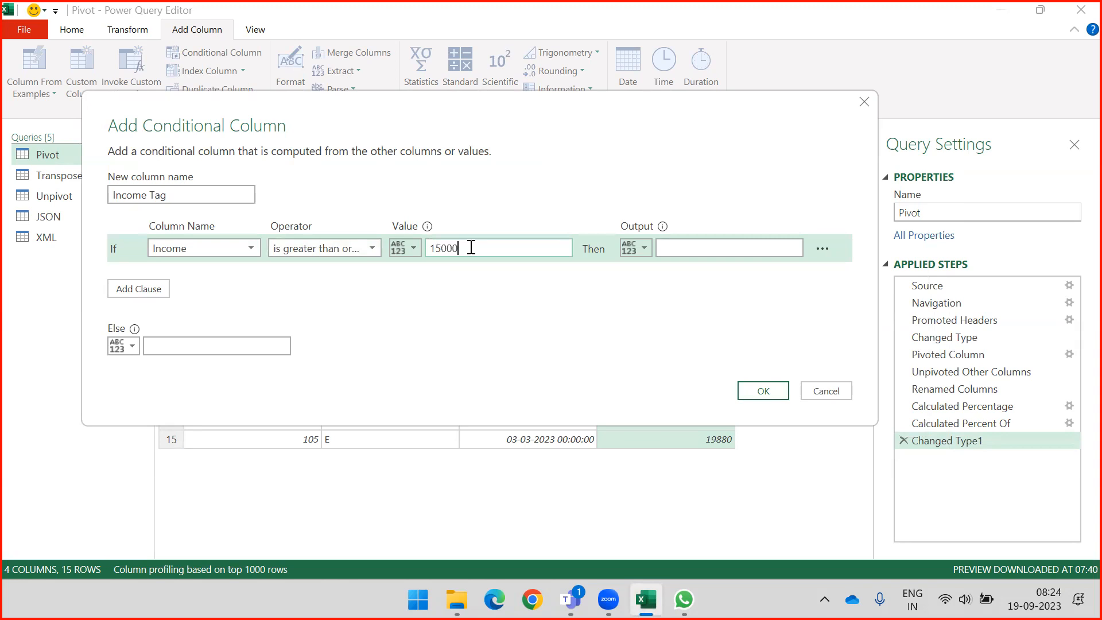
Set the condition's output to Above 15 and the else value to Below 15, and create the conditional column
click(650, 247)
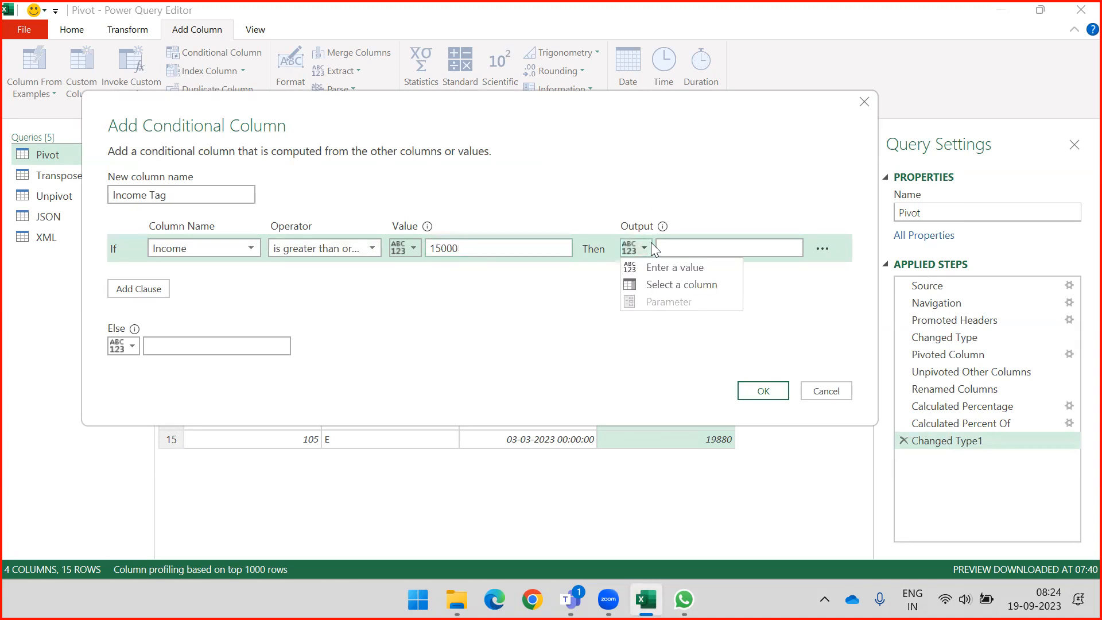
click(728, 267)
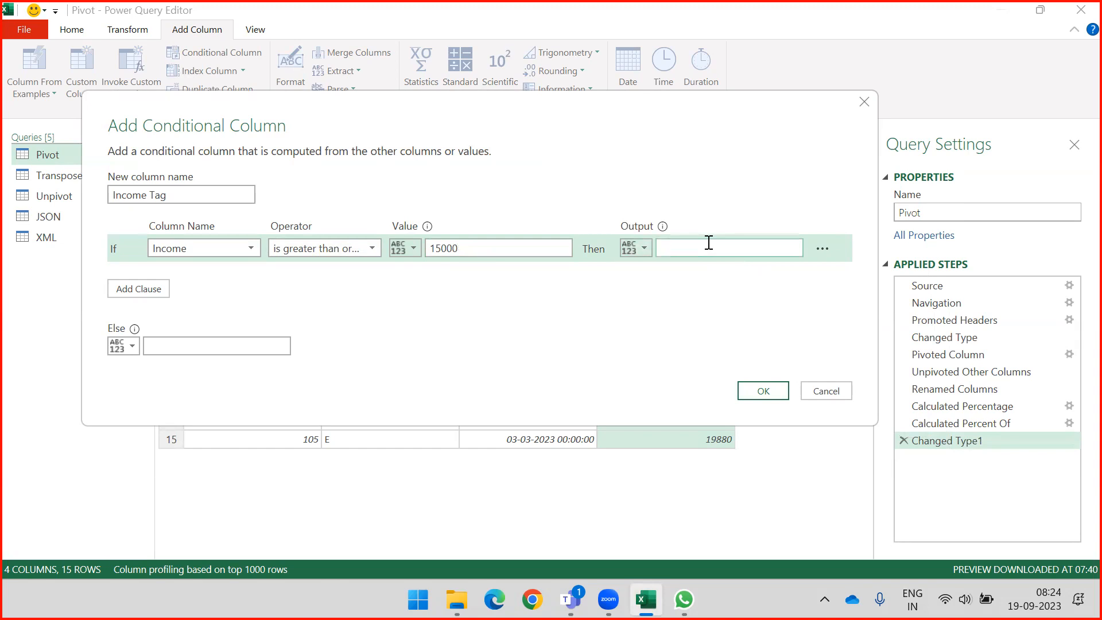
text(Above 15)
click(193, 346)
text(ow 15)
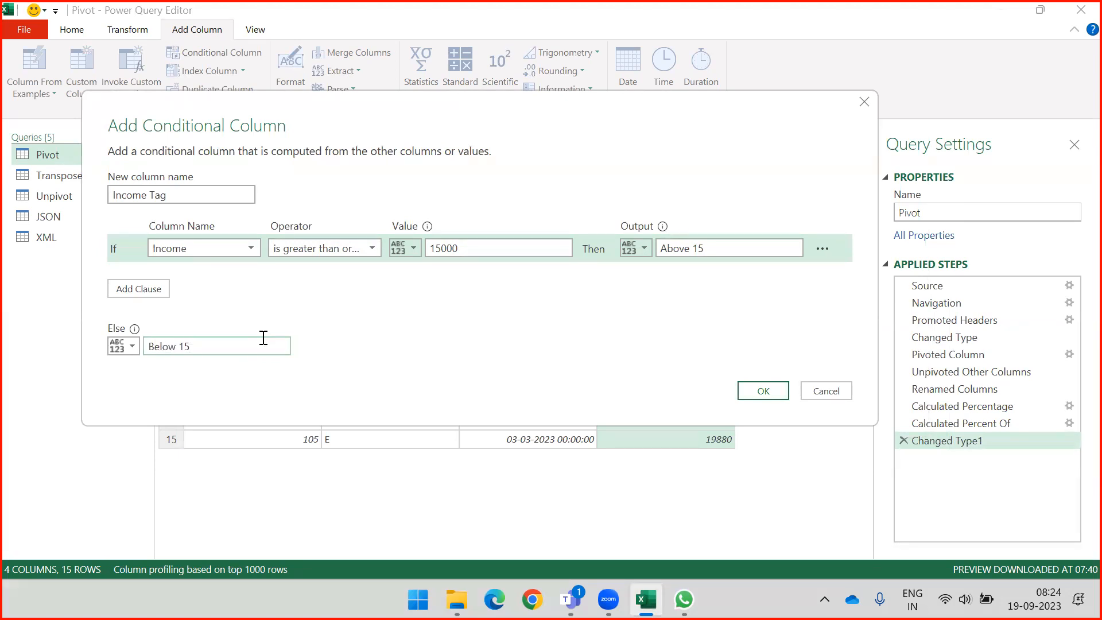
click(749, 395)
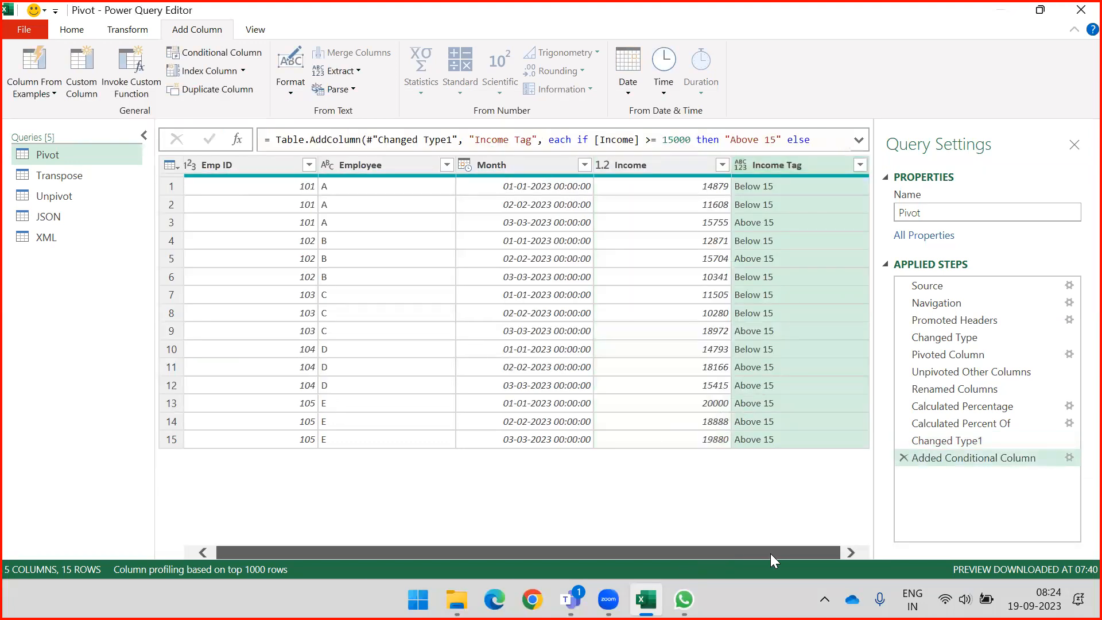
click(857, 166)
click(827, 442)
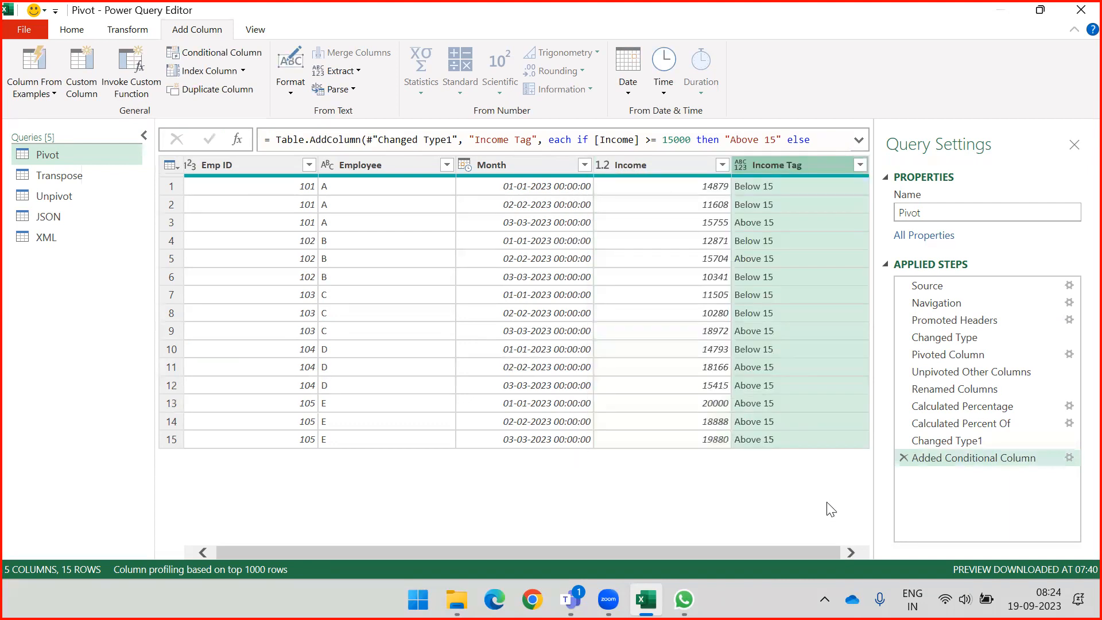
Reopen the settings of the Added Conditional Column step and add four empty else-if clauses
click(1068, 457)
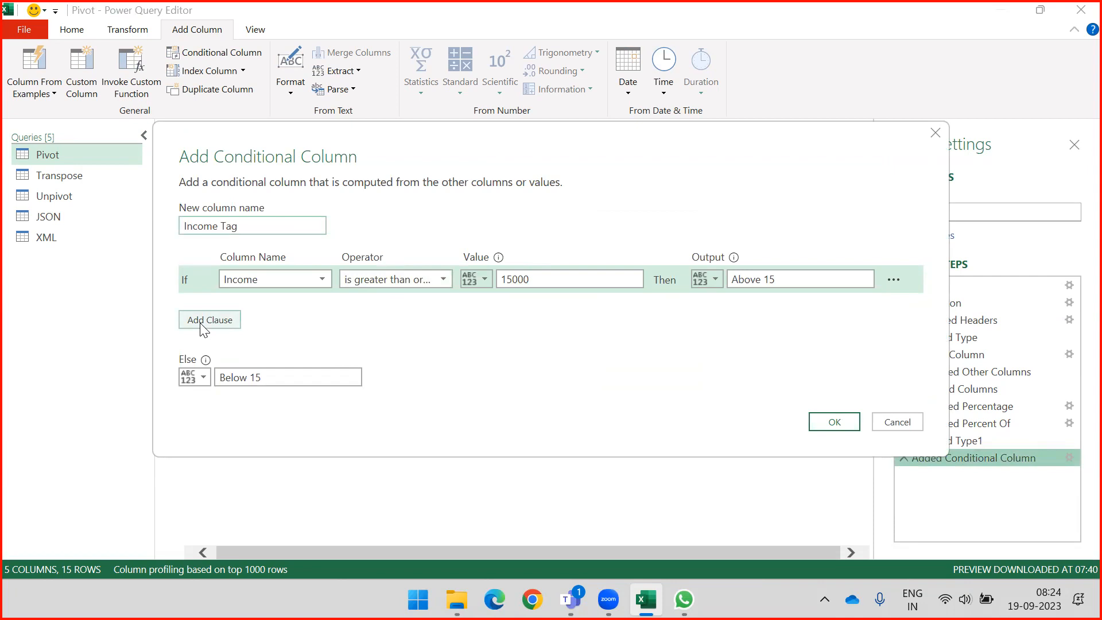
click(202, 321)
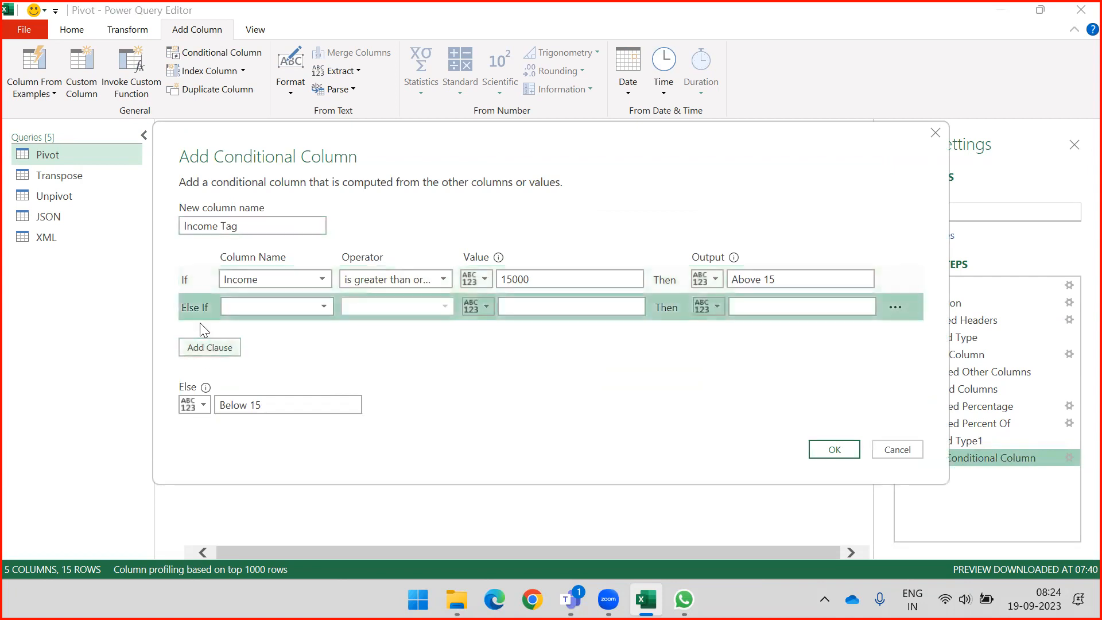
click(207, 348)
click(209, 367)
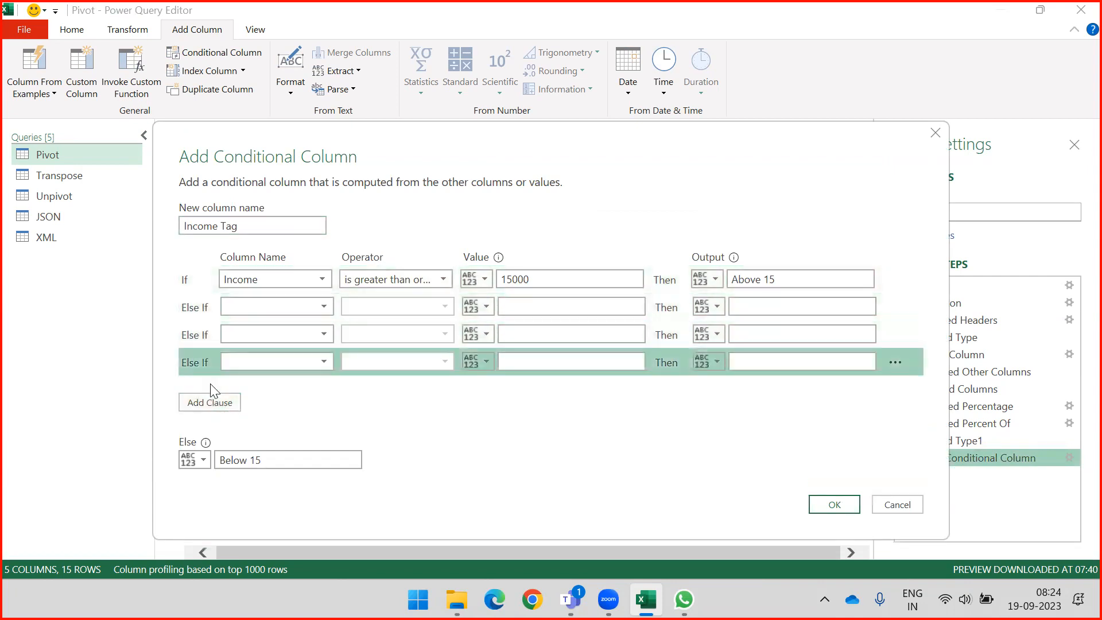
click(218, 409)
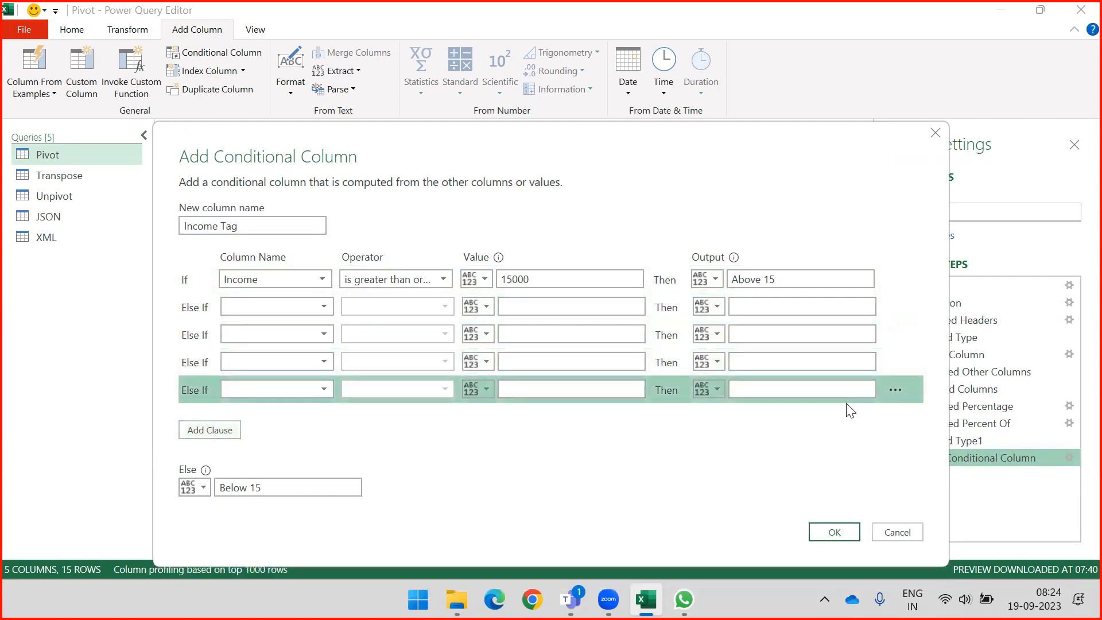
Delete the four empty else-if clauses, keeping only the Income condition, and close the conditional column settings
click(896, 389)
click(918, 408)
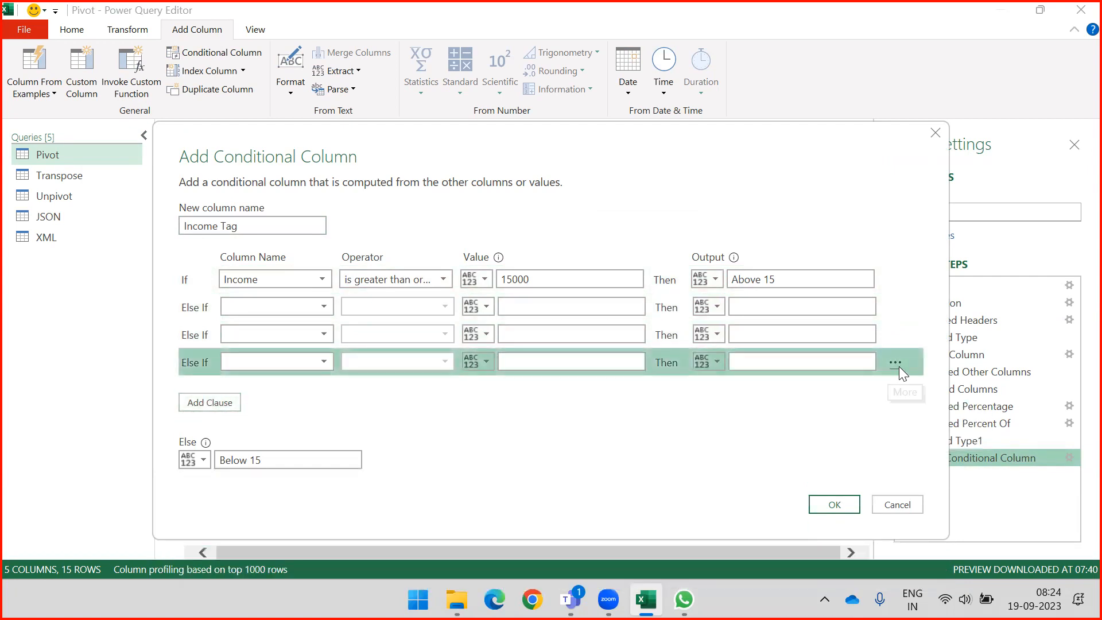
click(897, 364)
click(920, 381)
click(893, 336)
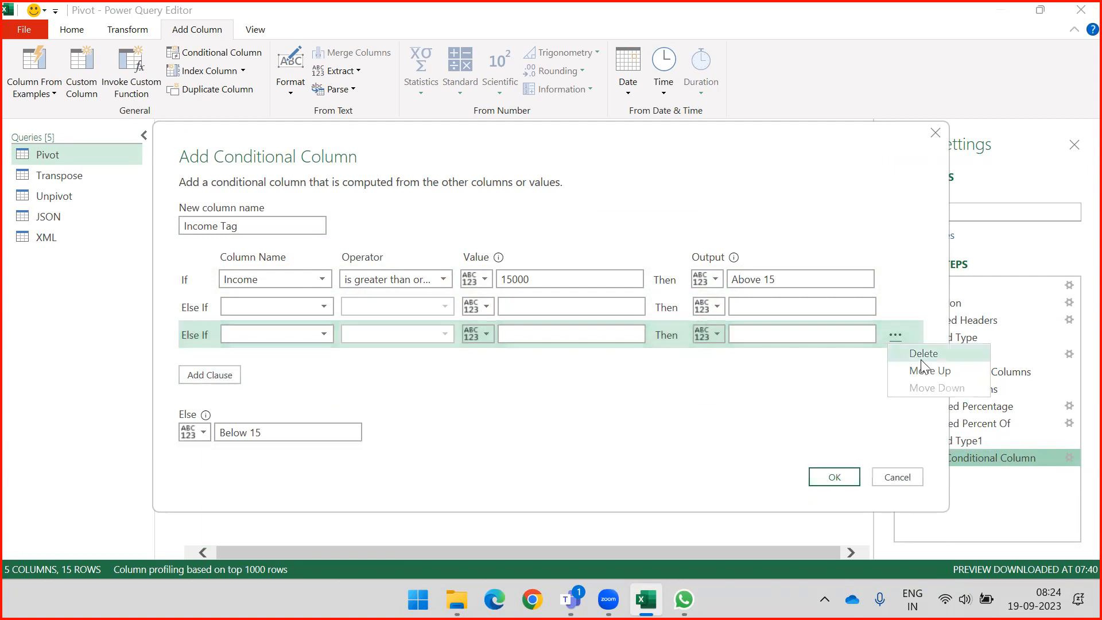
click(894, 307)
click(914, 322)
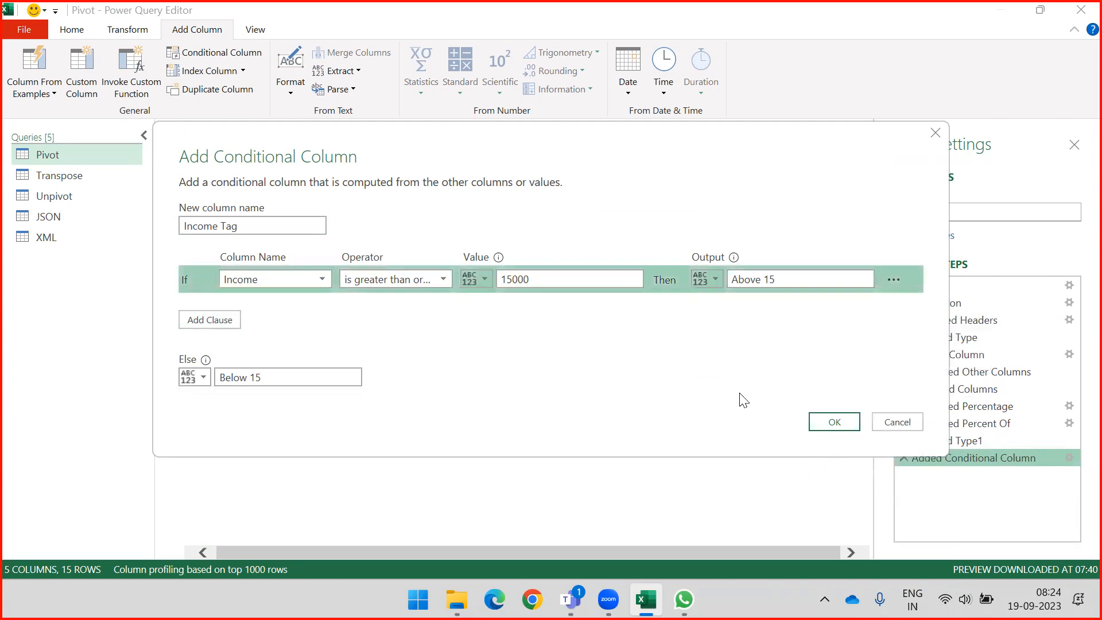
click(833, 422)
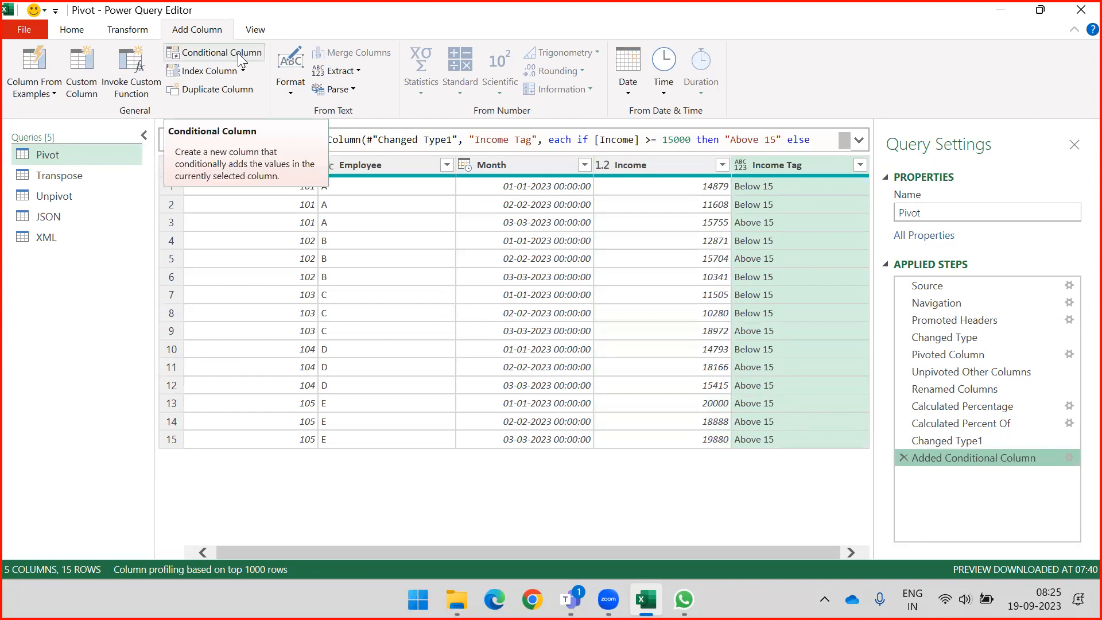
Hide the Query Settings pane and show it again
click(257, 29)
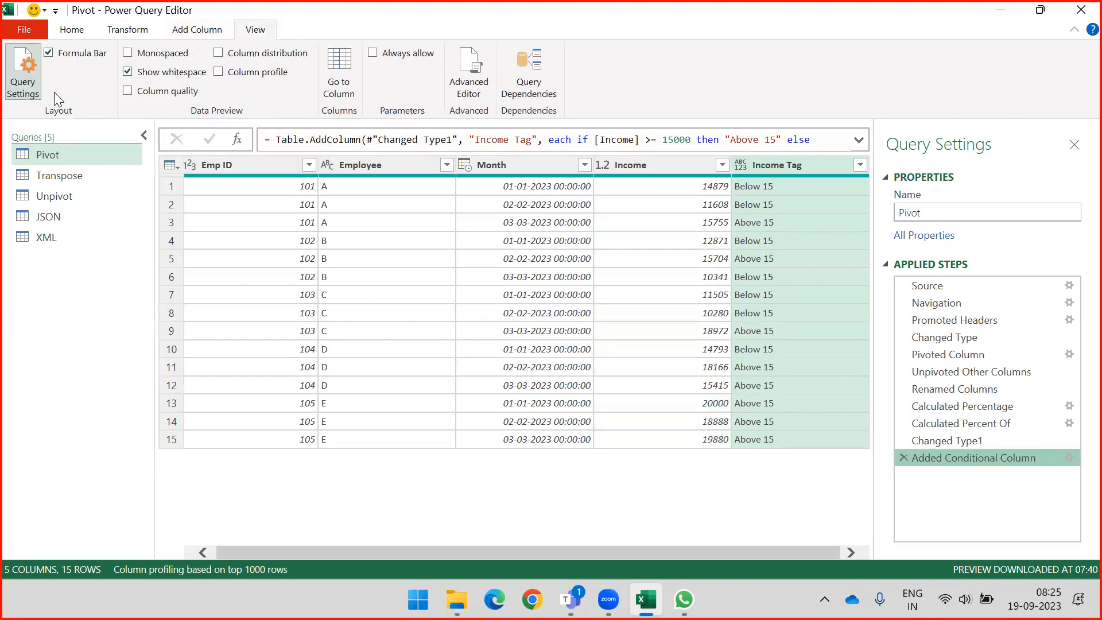
click(18, 74)
click(16, 74)
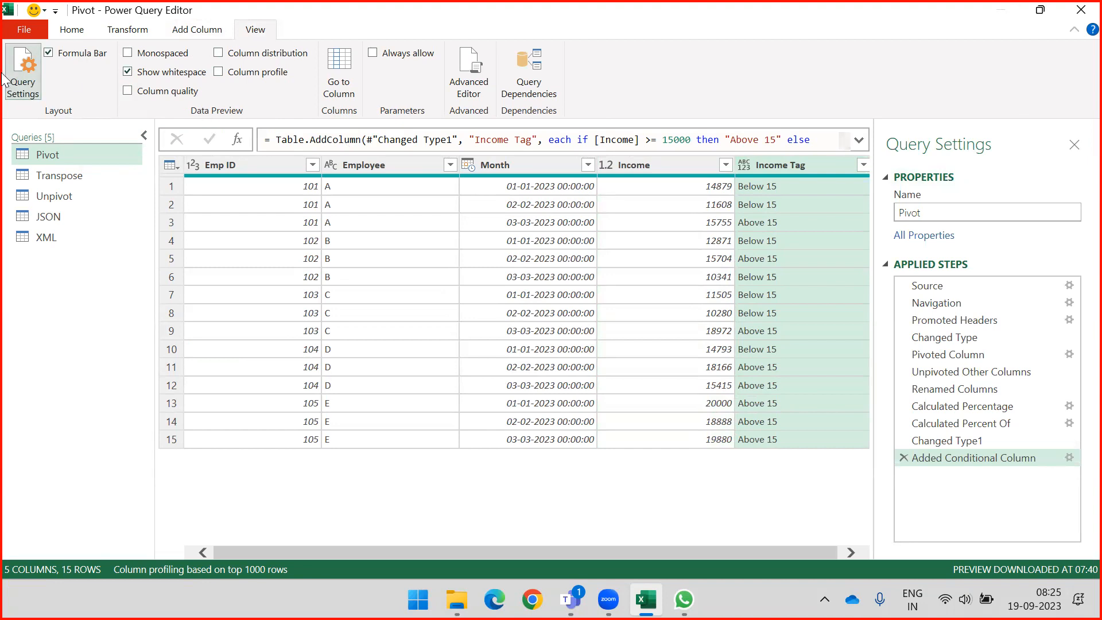
click(18, 84)
click(48, 53)
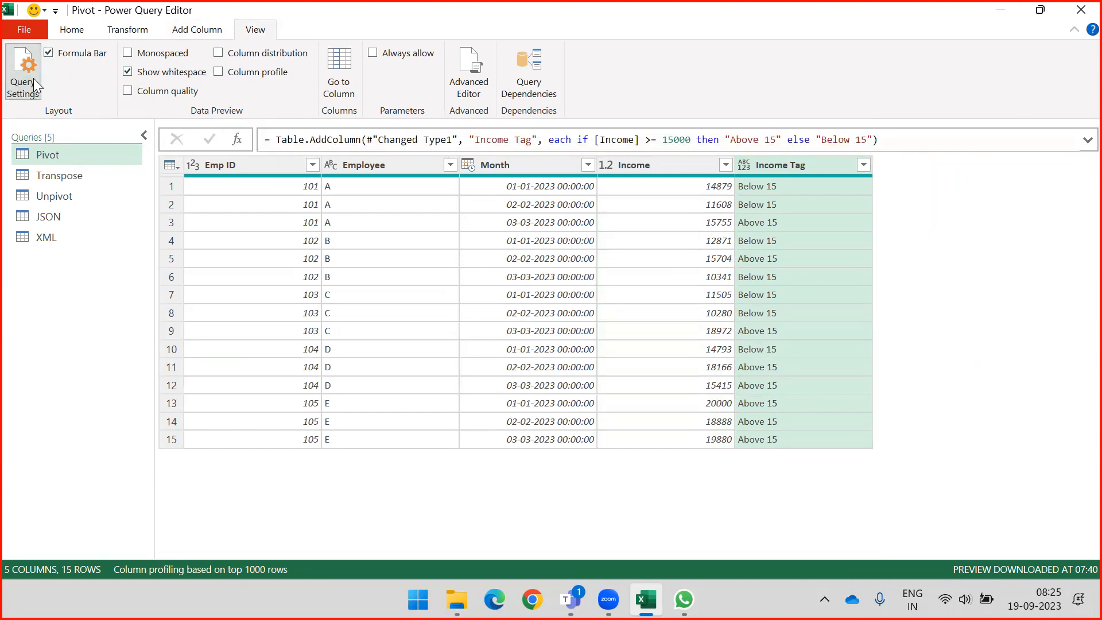
click(33, 78)
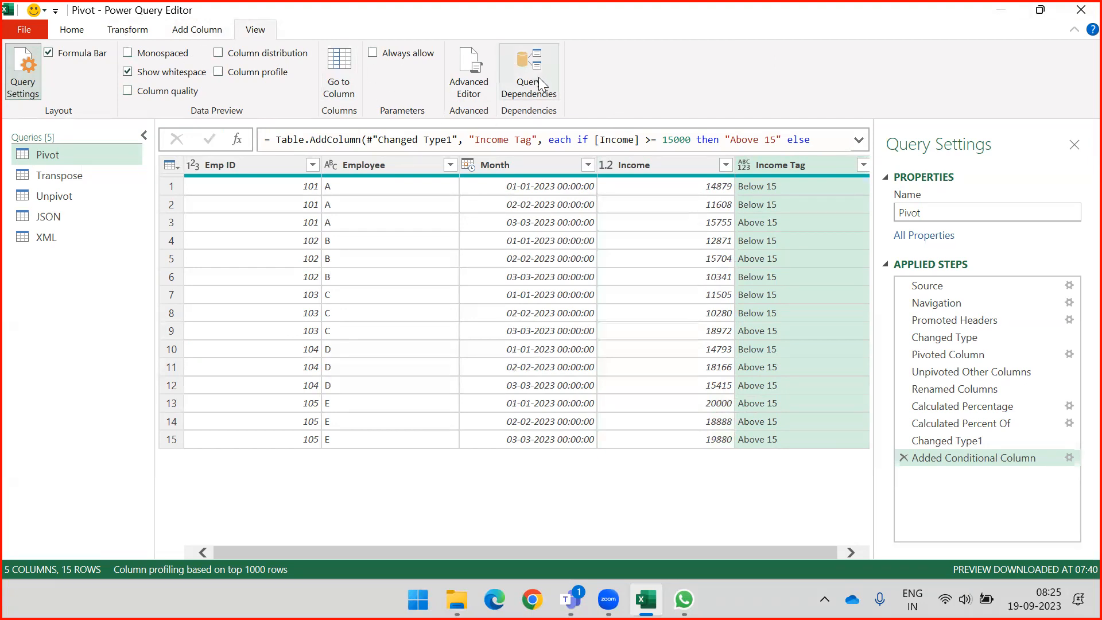
Open the Pivot query's code in the Advanced Editor and examine it, including the column pairs in the RenameColumns line
click(465, 93)
drag(230, 283, 39, 95)
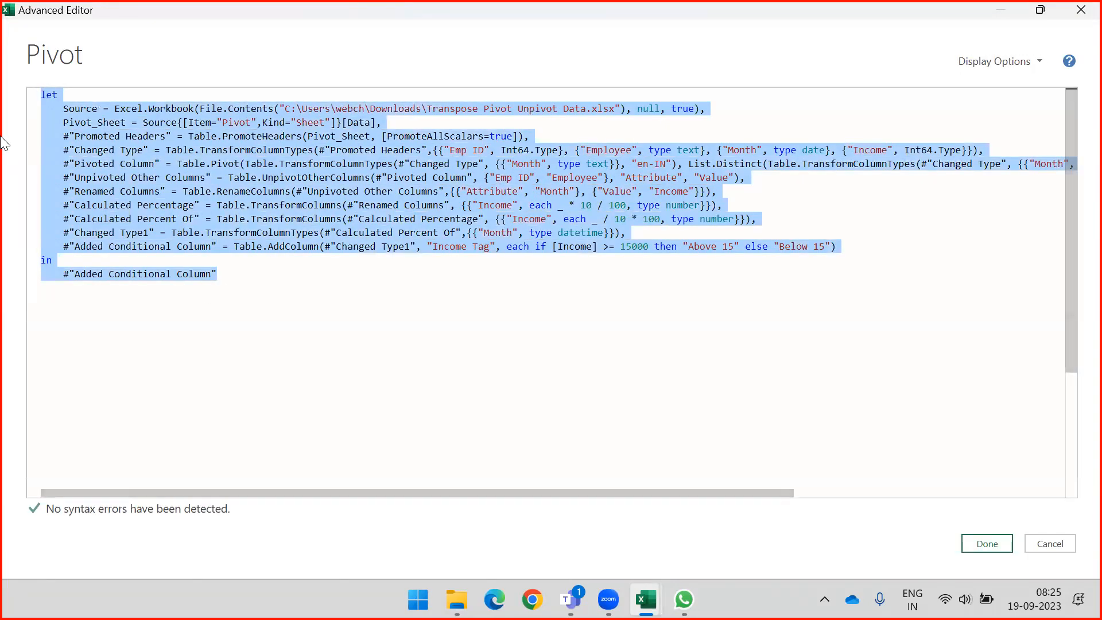
drag(354, 502, 104, 502)
click(249, 269)
drag(327, 275, 5, 99)
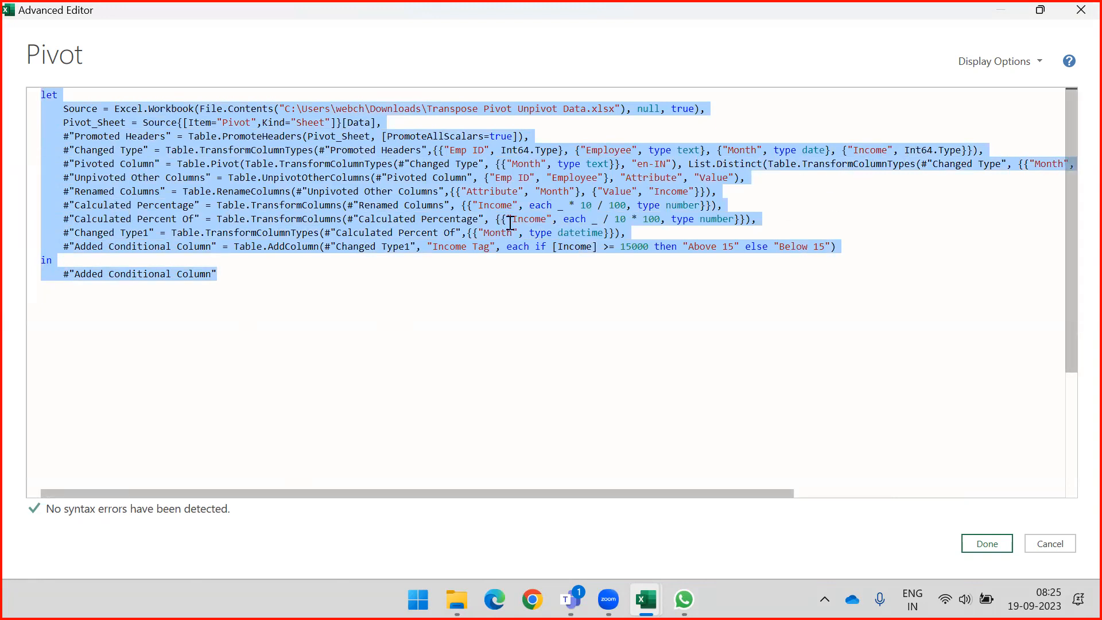
click(229, 258)
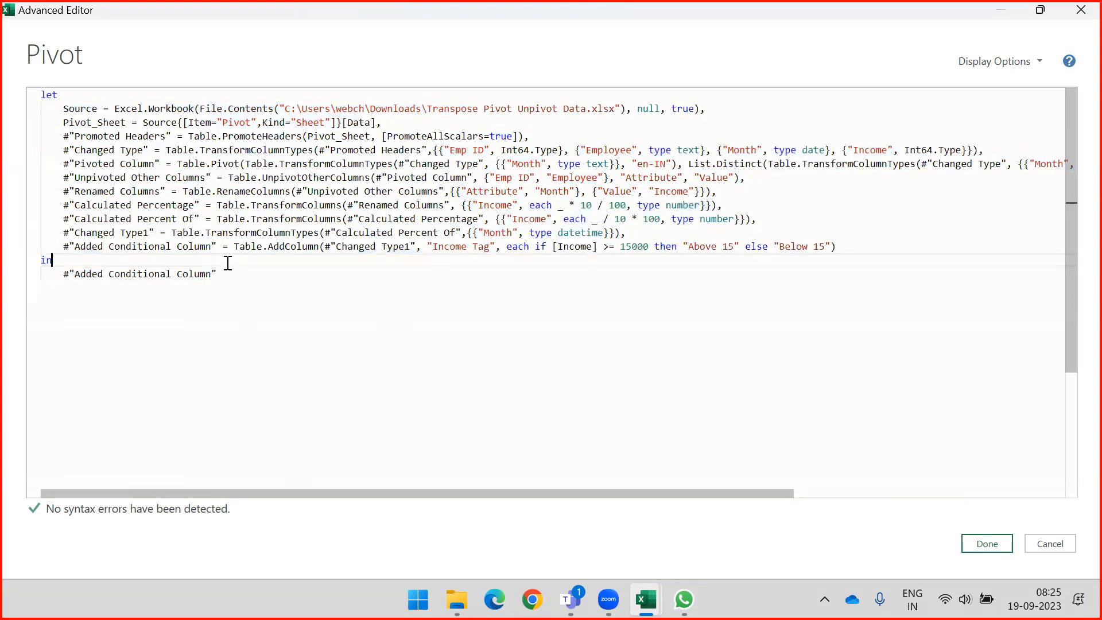
drag(213, 191, 288, 191)
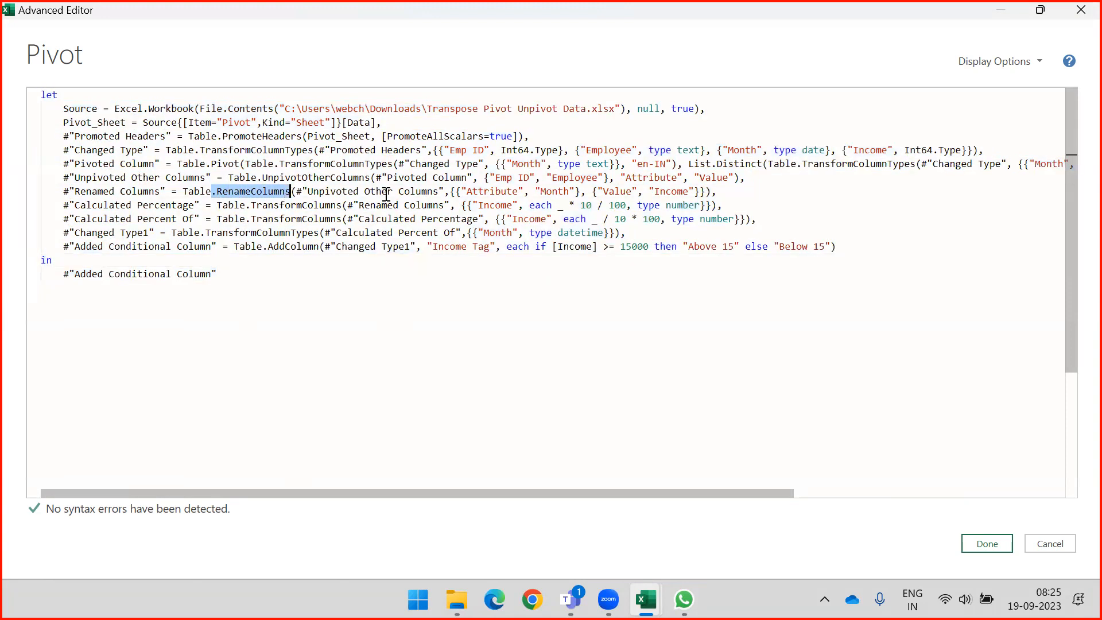
drag(466, 191, 700, 191)
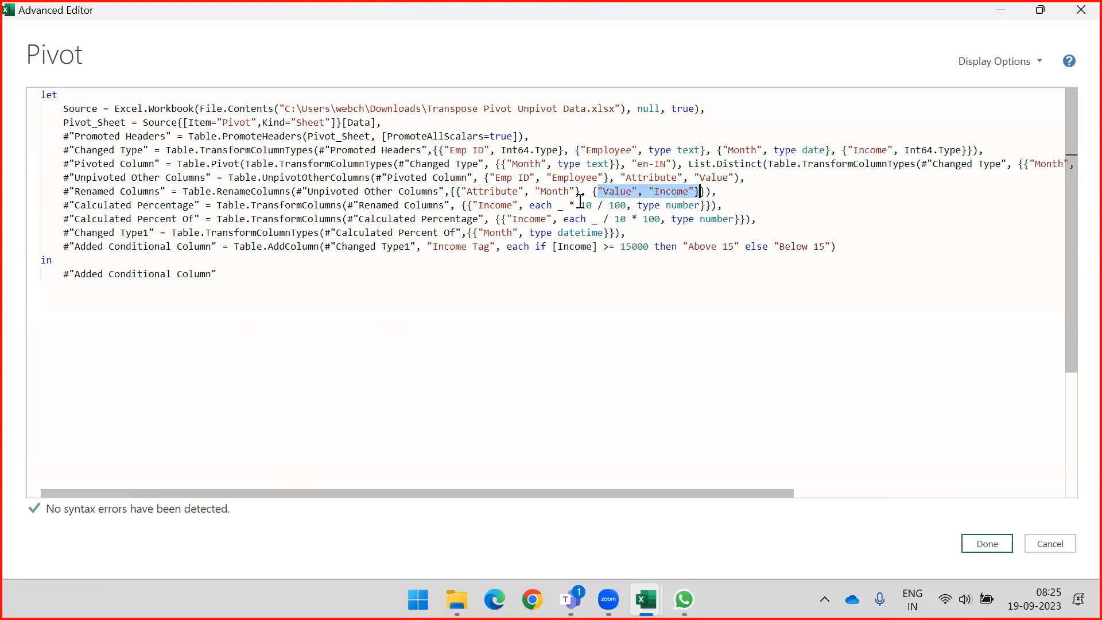
In the Renamed Columns line, change the new column name for Value to Income from Adv Query
click(661, 191)
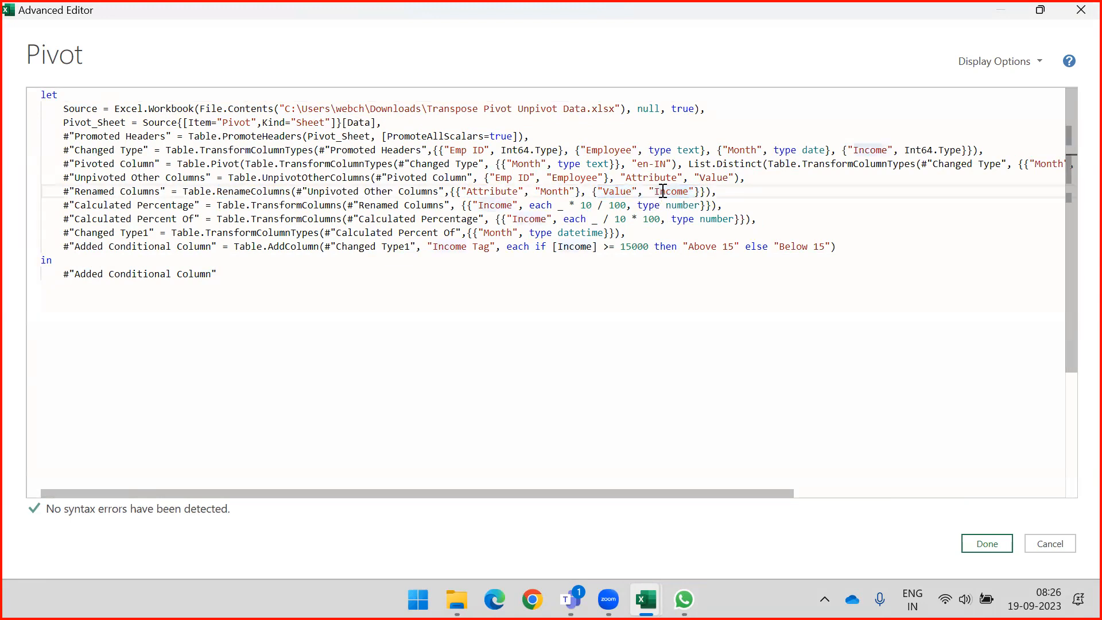
double_click(661, 191)
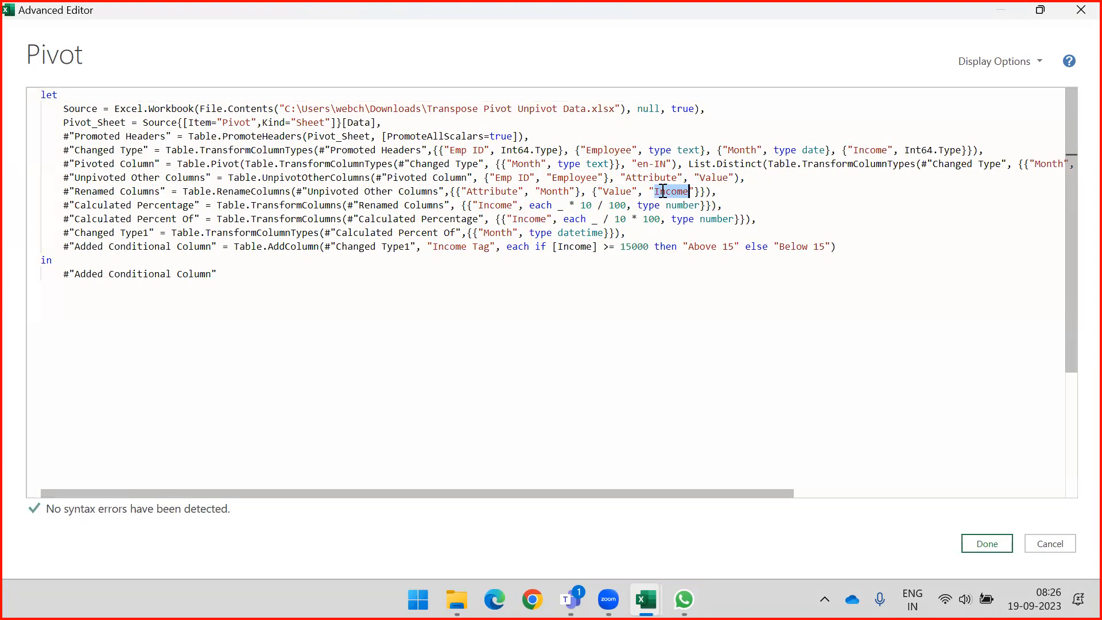
key(Right)
text(from)
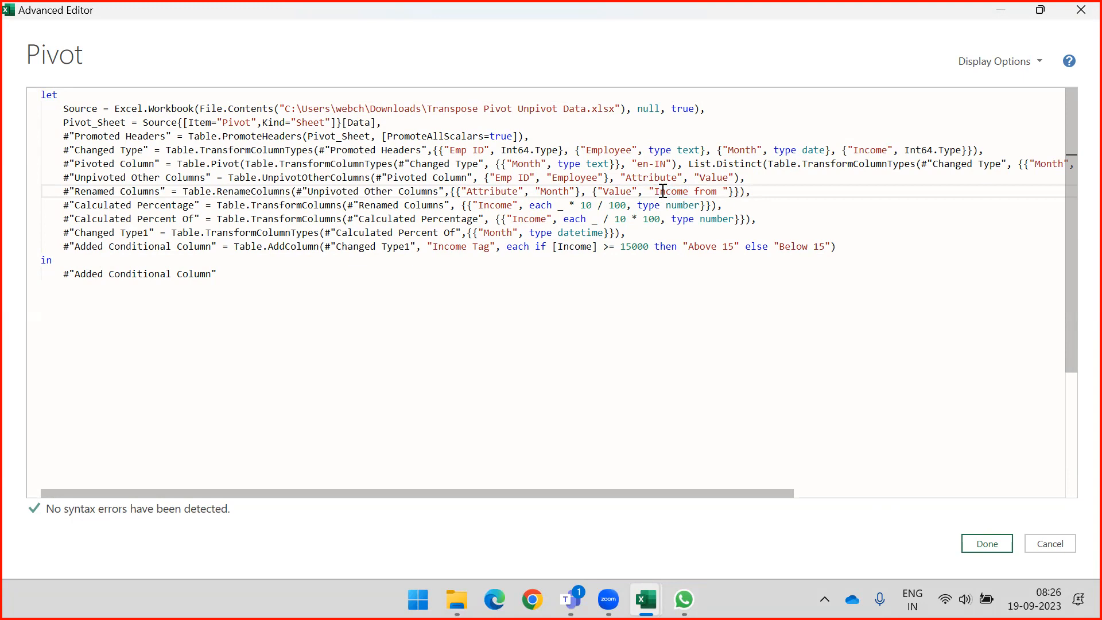
text(Adv Qy)
key(BackSpace)
text(uery)
Replace Income with Income from Adv Query in the Calculated Percent Of line and the conditional column's test, and apply the code
drag(654, 189, 774, 192)
key(ctrl+c)
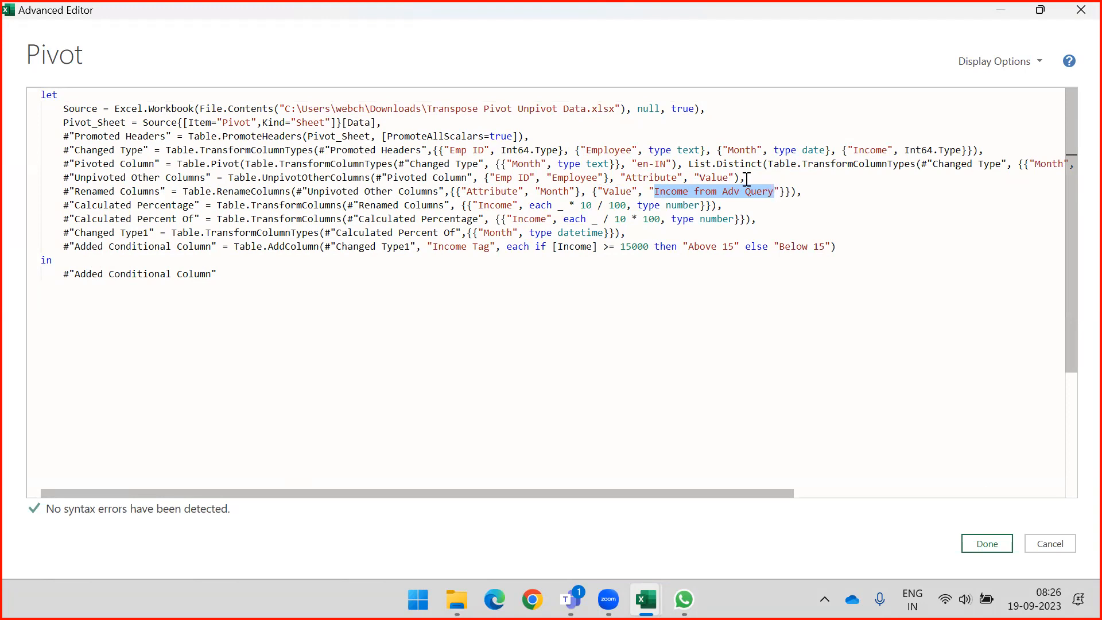
double_click(529, 219)
key(ctrl+v)
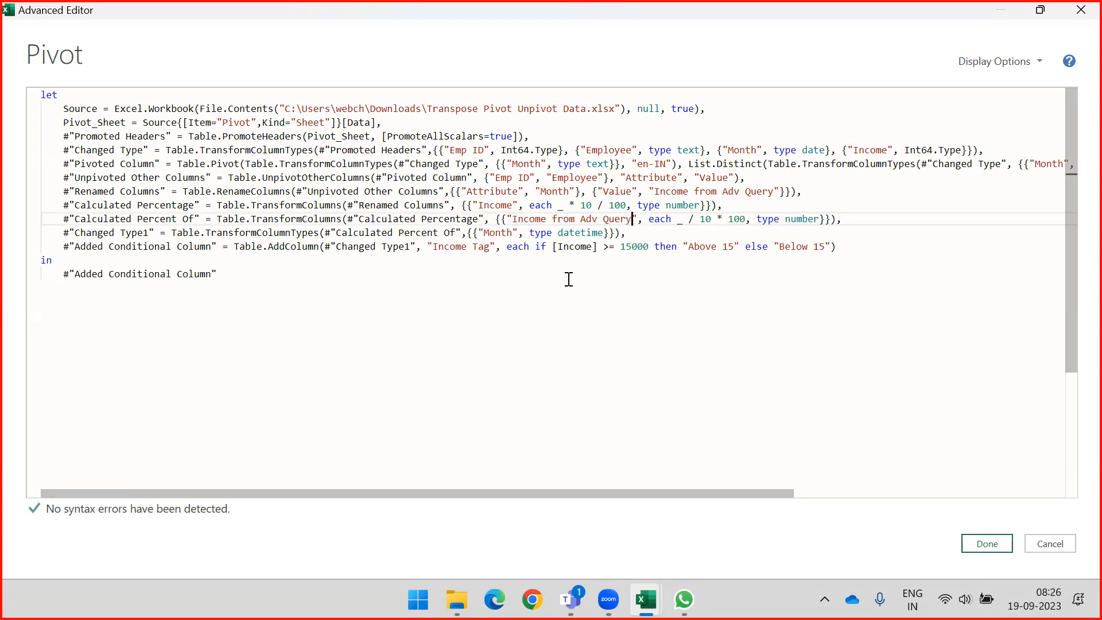
double_click(571, 246)
key(ctrl+v)
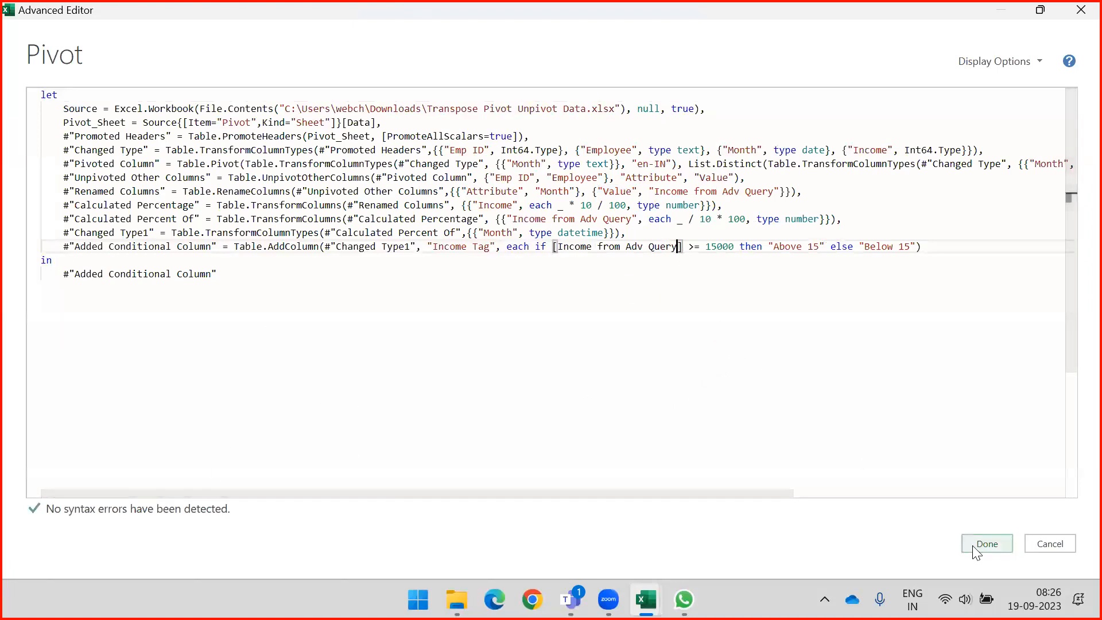
click(986, 543)
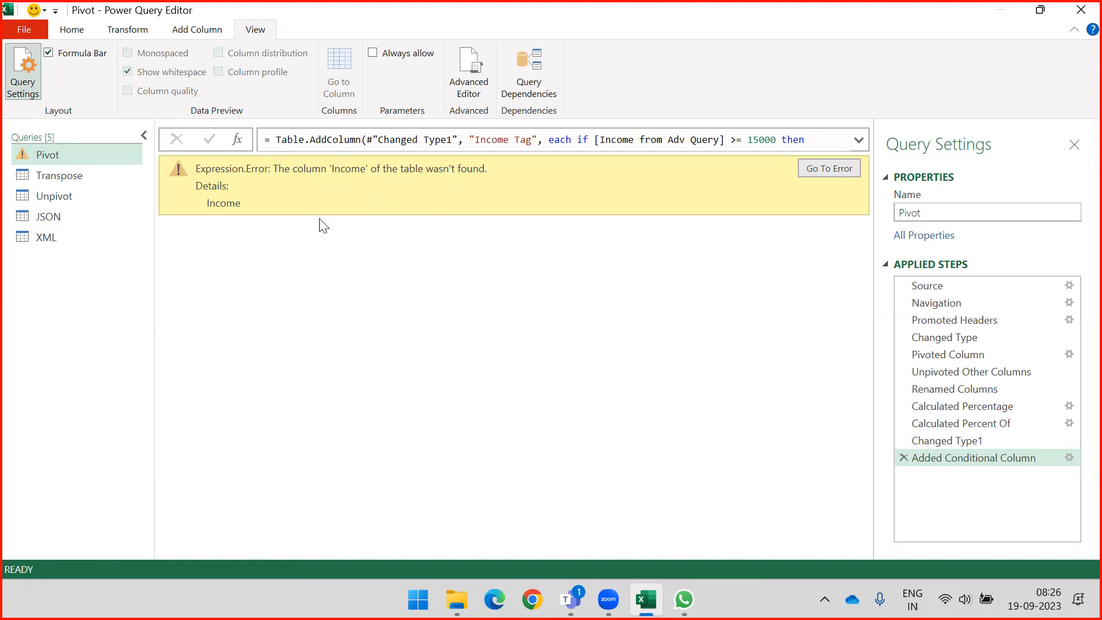
Go to the step causing the error and replace Income with Income from Adv Query in the Calculated Percentage formula
click(819, 180)
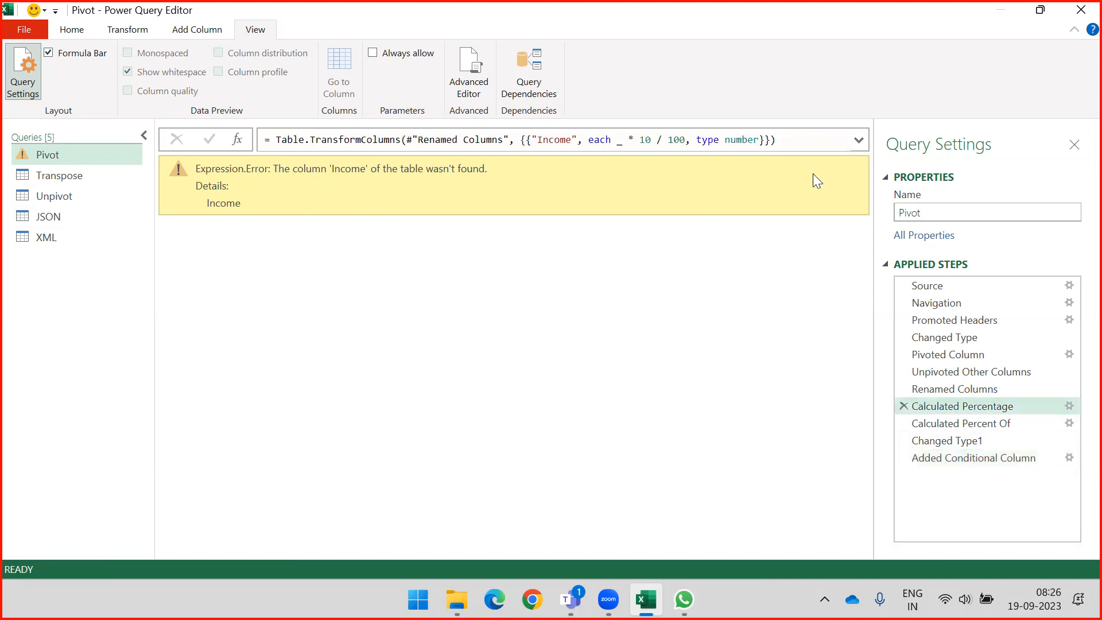
click(555, 139)
double_click(556, 140)
key(ctrl+v)
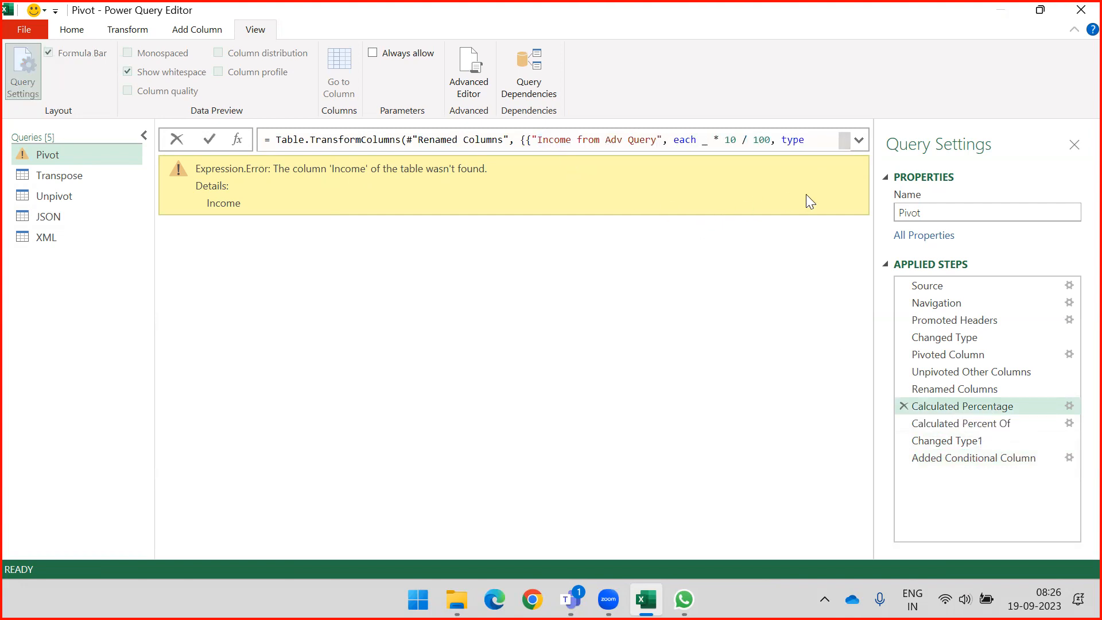
key(Return)
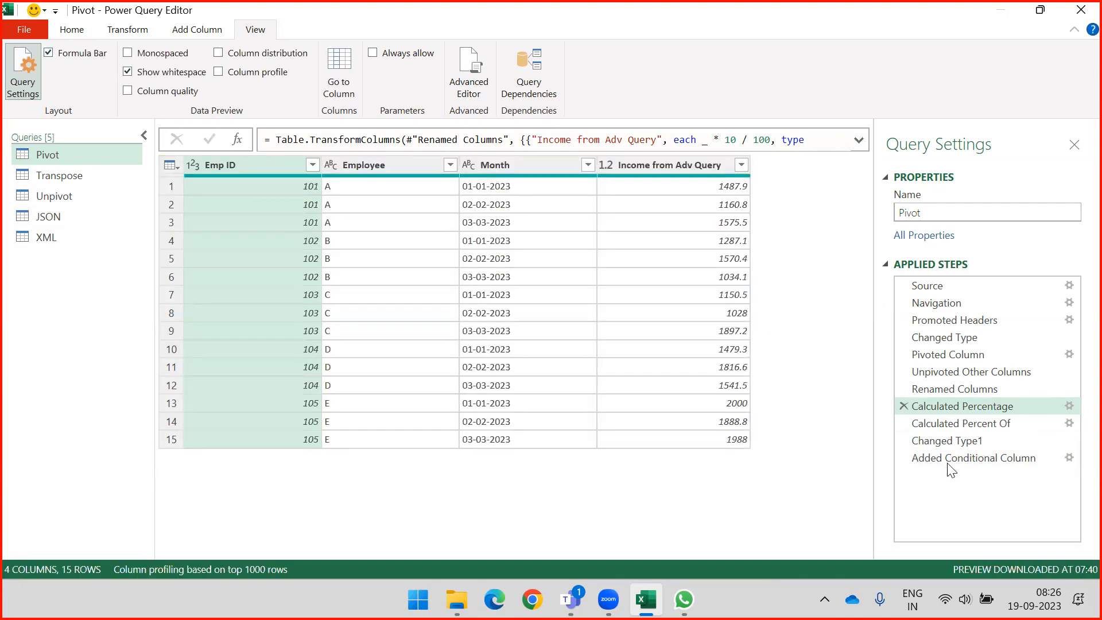
Check the applied steps from Calculated Percent Of through Added Conditional Column and inspect the full Renamed Columns formula
click(955, 425)
click(932, 443)
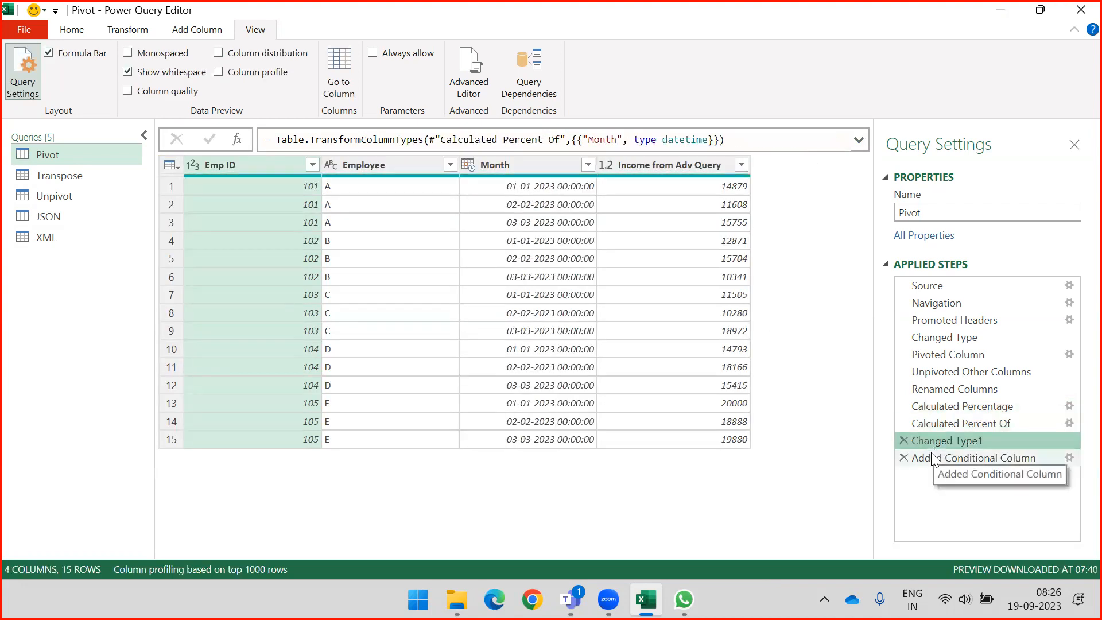
click(931, 458)
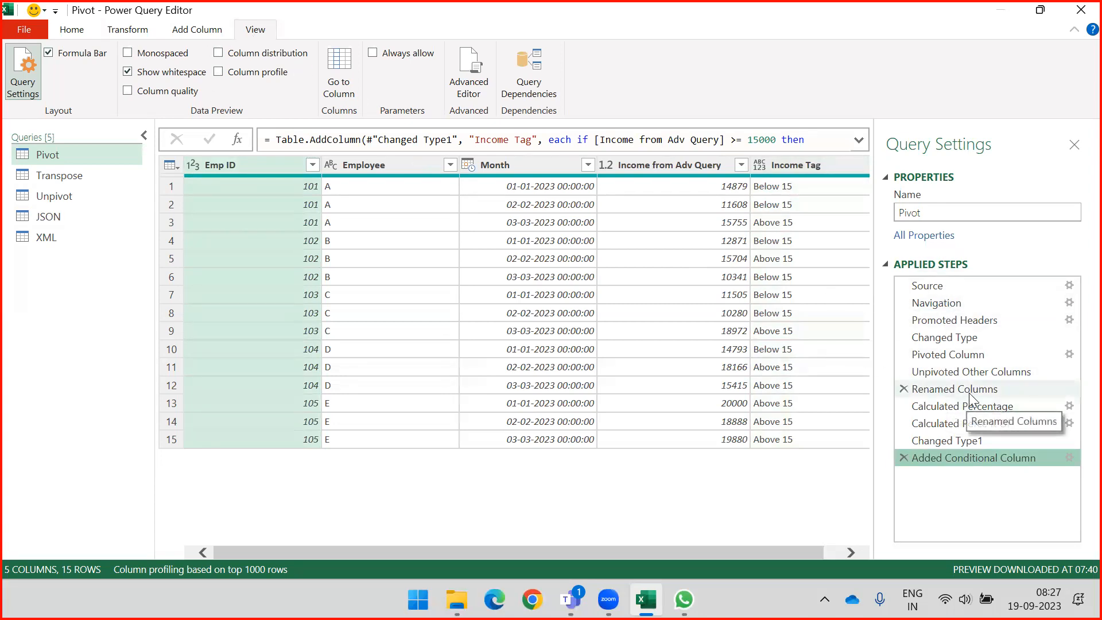
click(1013, 388)
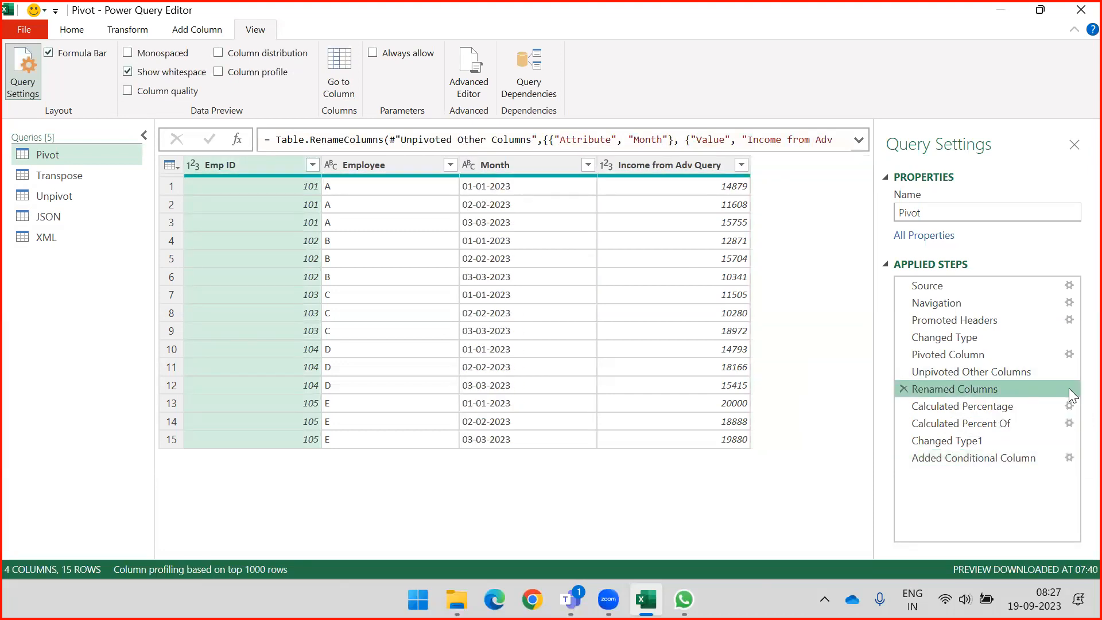
click(858, 141)
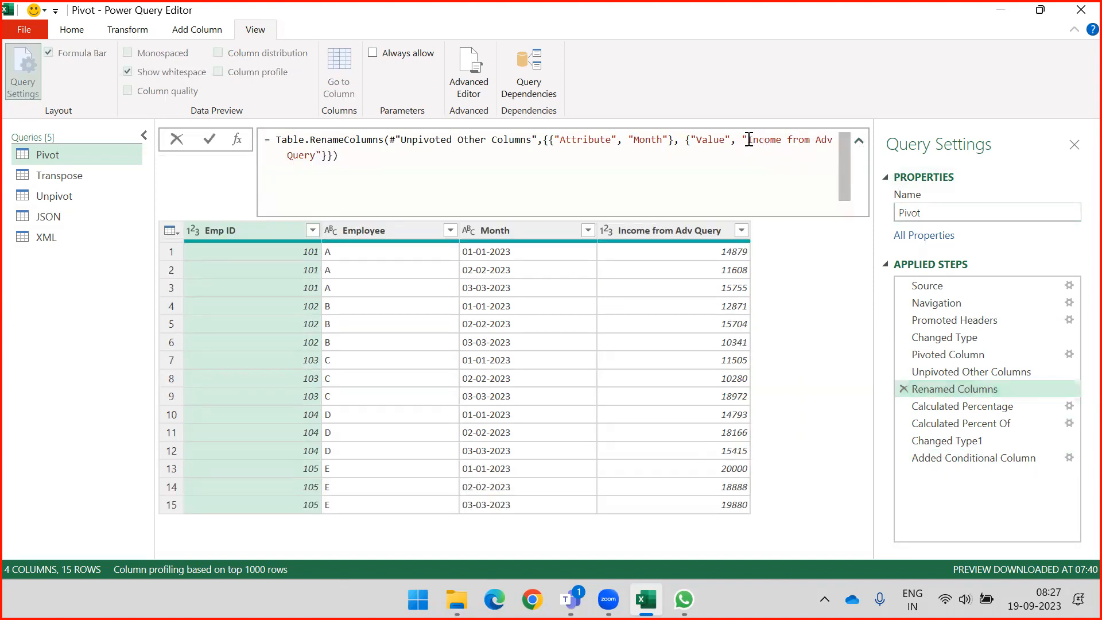
click(859, 144)
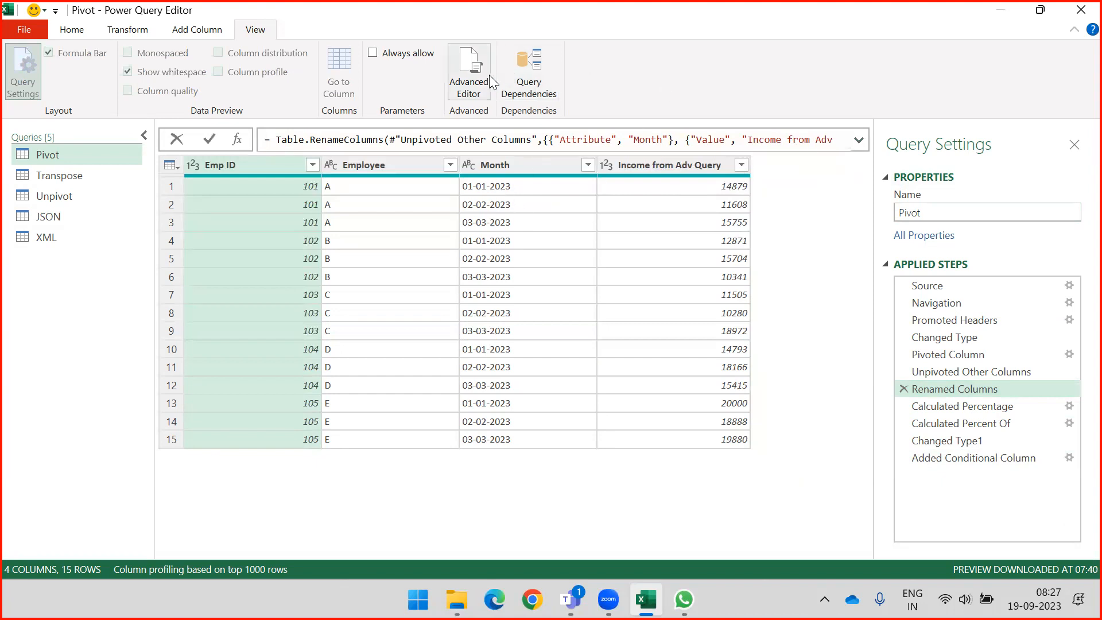
Examine the Pivot query's code in the Advanced Editor, including the Month reference in the Pivoted Column line, and close it without changes
click(470, 93)
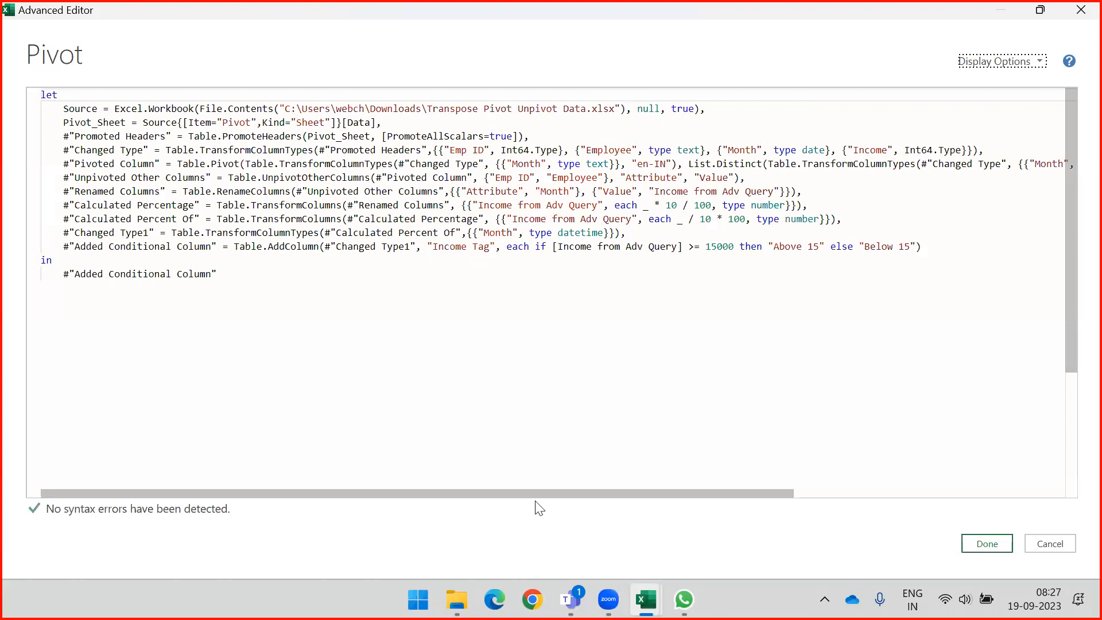
drag(519, 493, 699, 492)
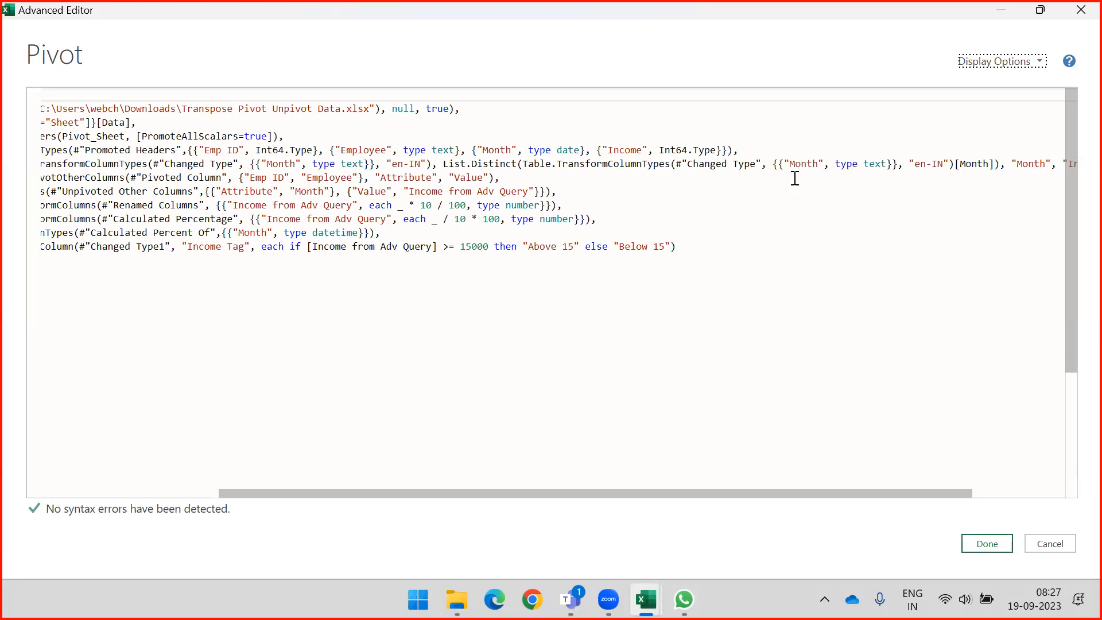
double_click(802, 164)
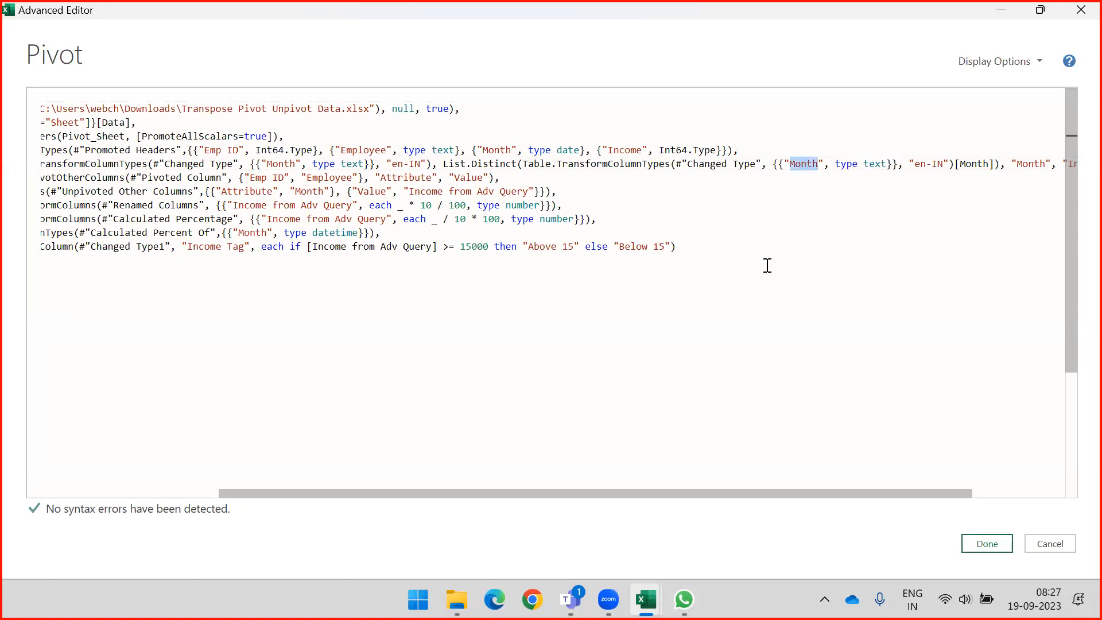
click(1050, 543)
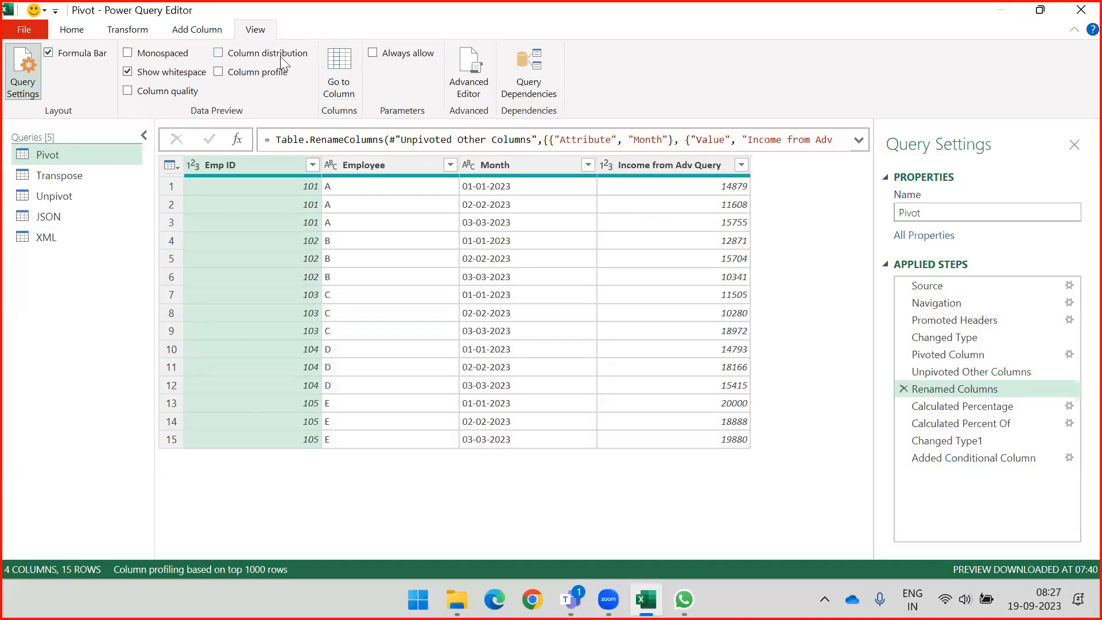
click(137, 30)
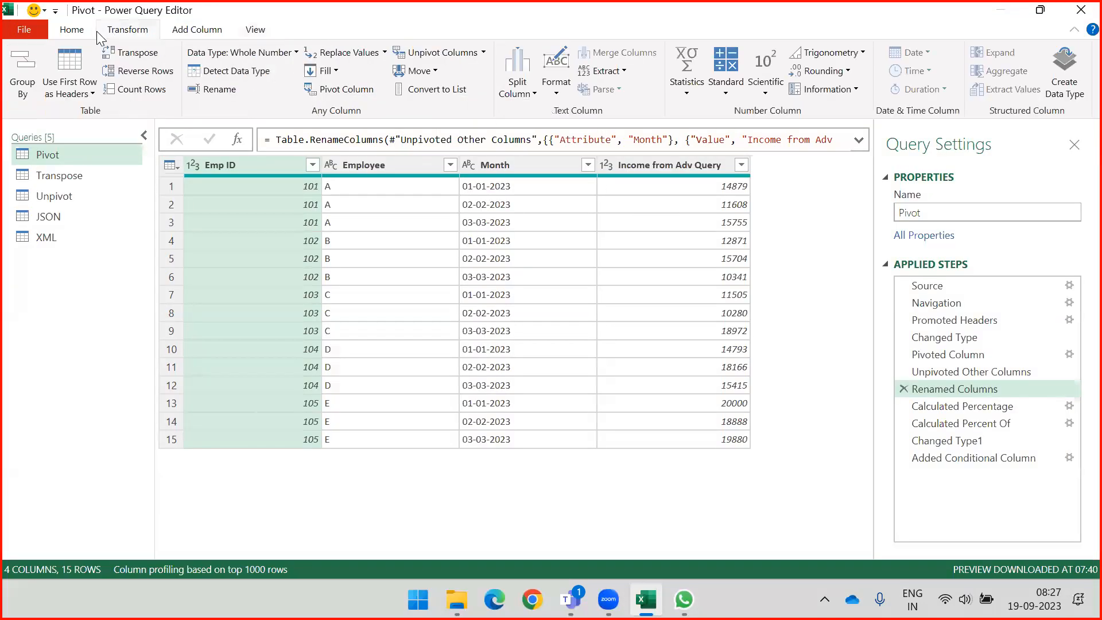
click(72, 30)
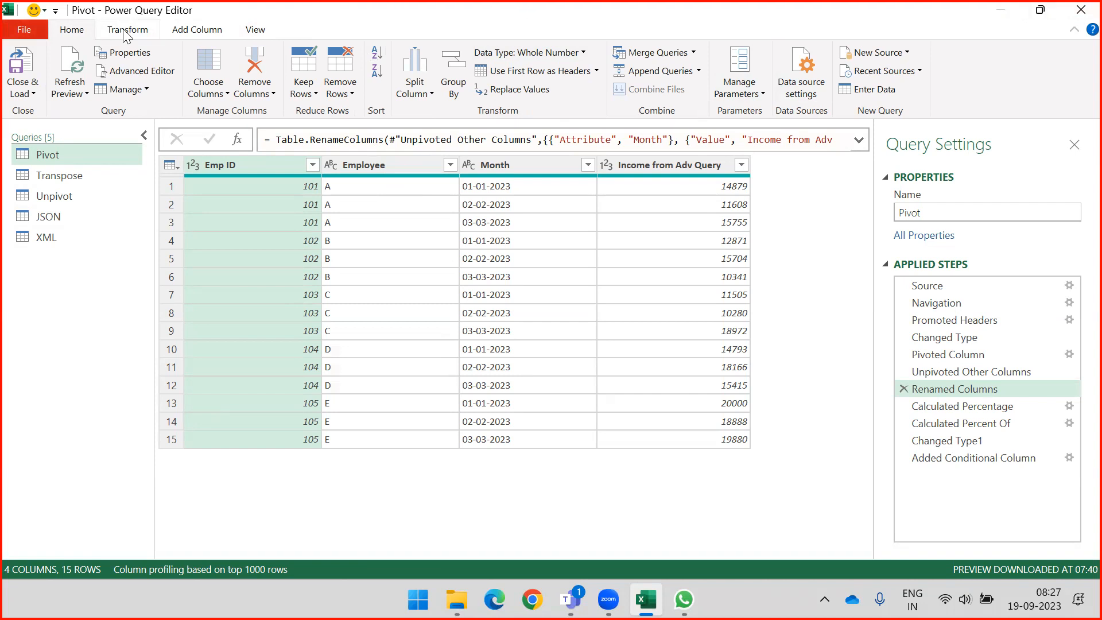
click(146, 31)
click(180, 31)
click(148, 32)
Close the Power Query Editor and load the queries into the workbook
click(80, 33)
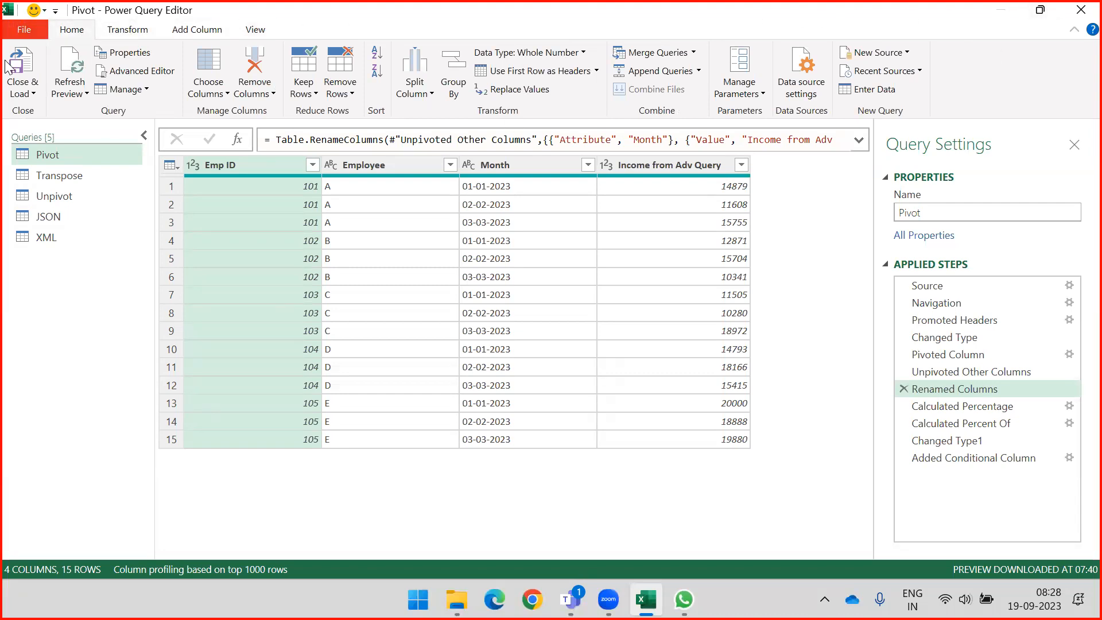
click(26, 94)
click(40, 111)
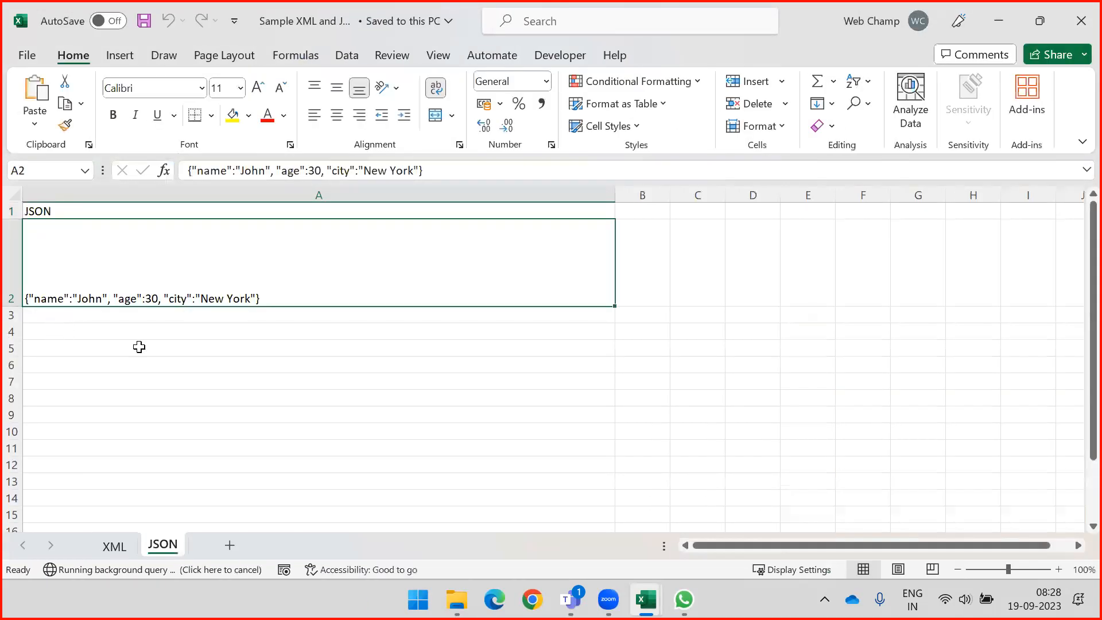
Look over the XML and JSON sheets of the sample source workbook
click(114, 544)
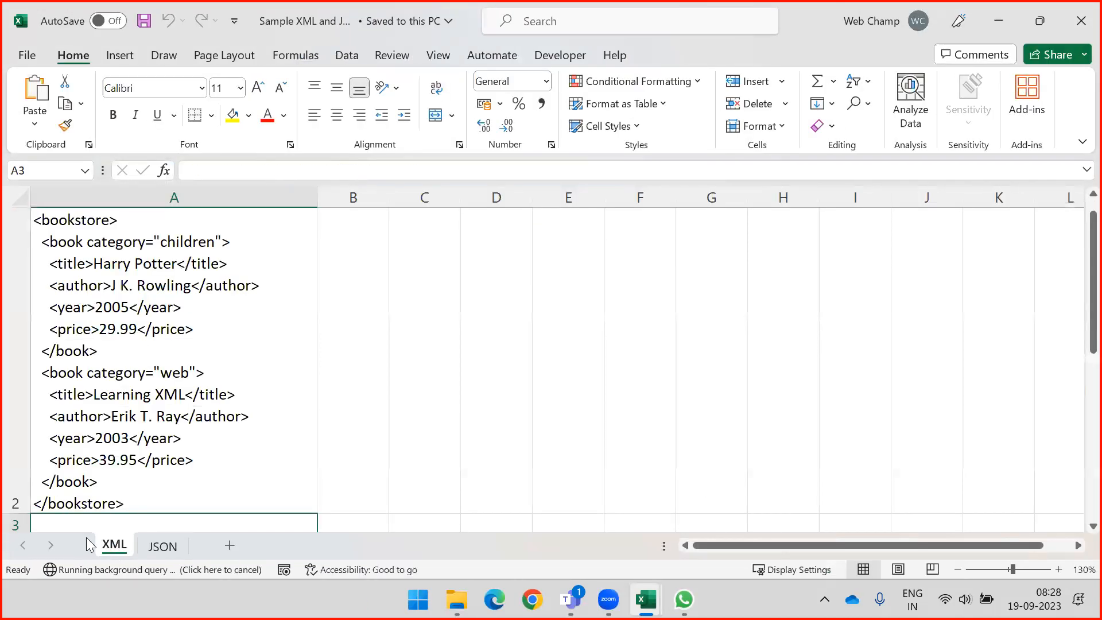
click(152, 546)
click(114, 545)
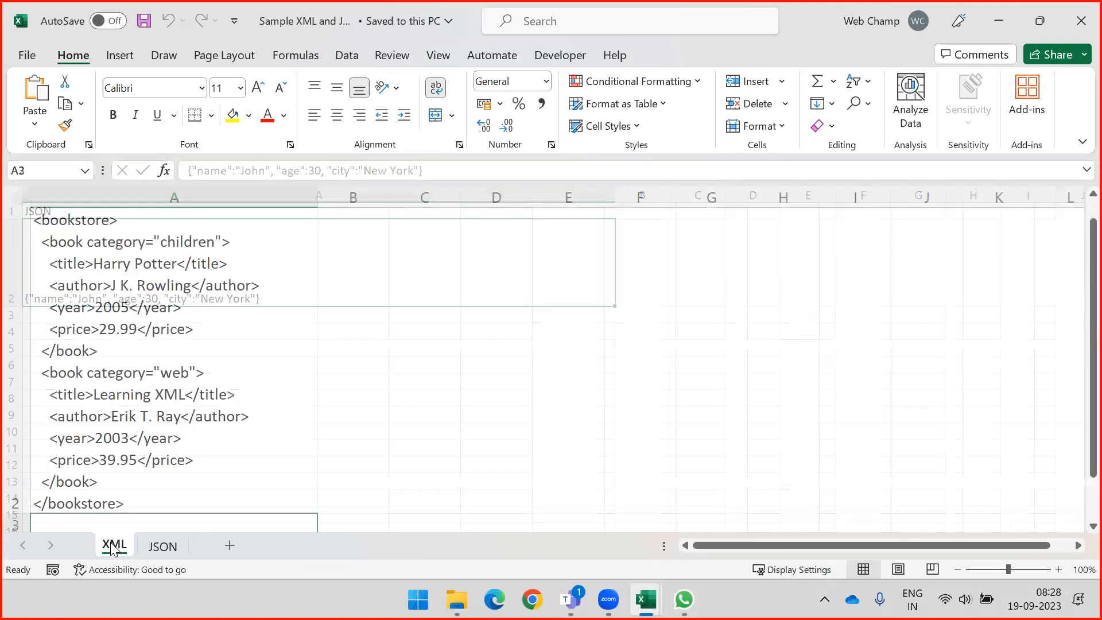
scroll(226, 357, down, 3)
scroll(258, 334, up, 3)
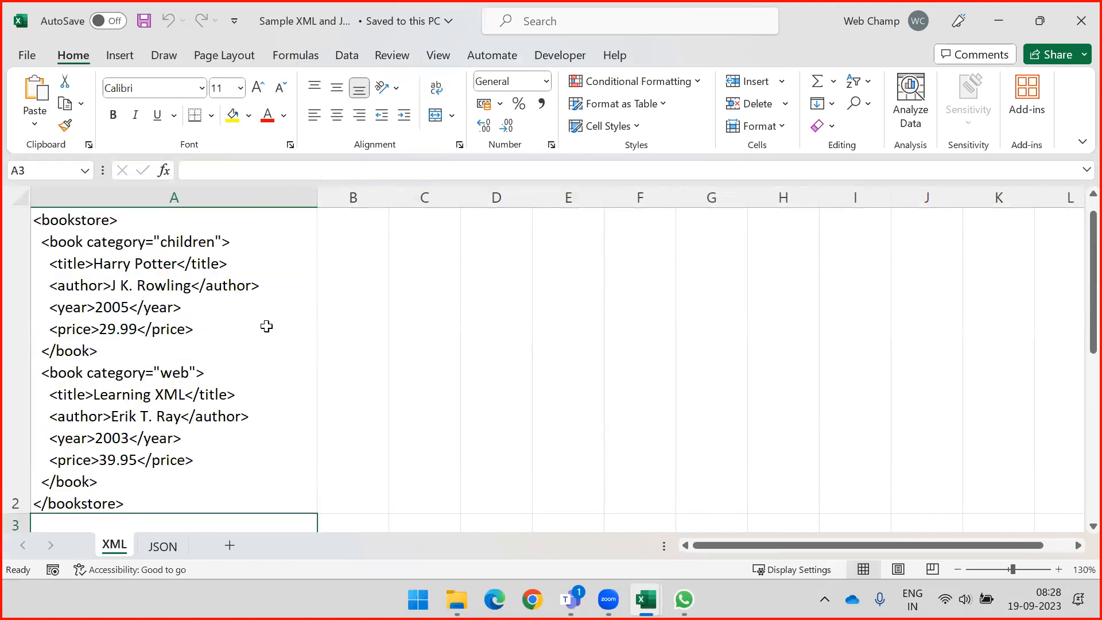
Minimise the sample source workbook and the Book1 workbook to show the desktop
click(994, 26)
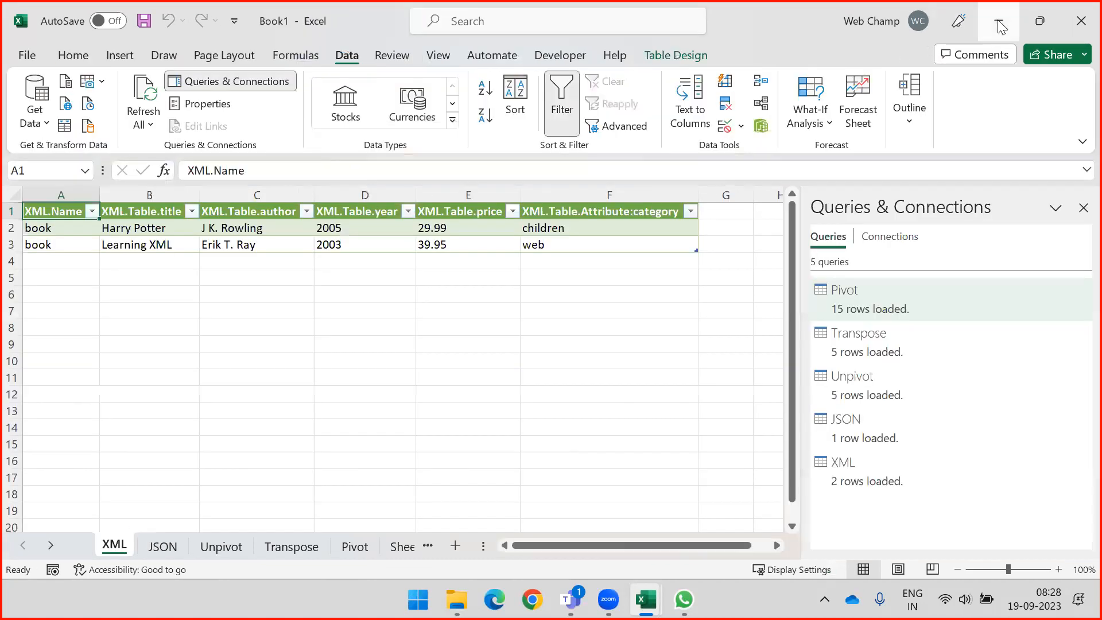
click(999, 23)
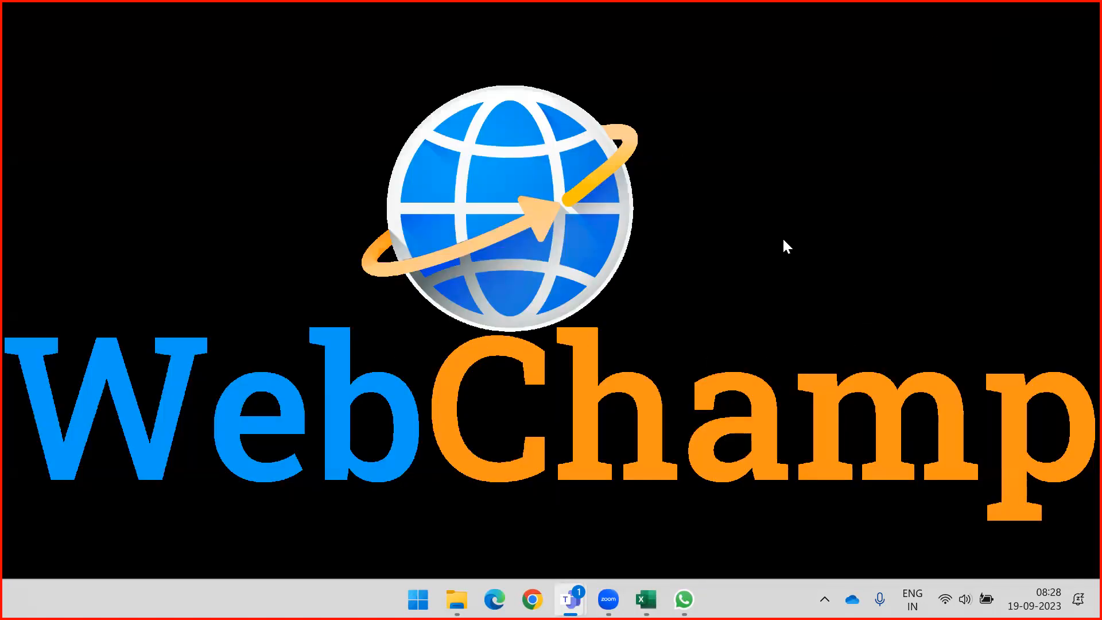